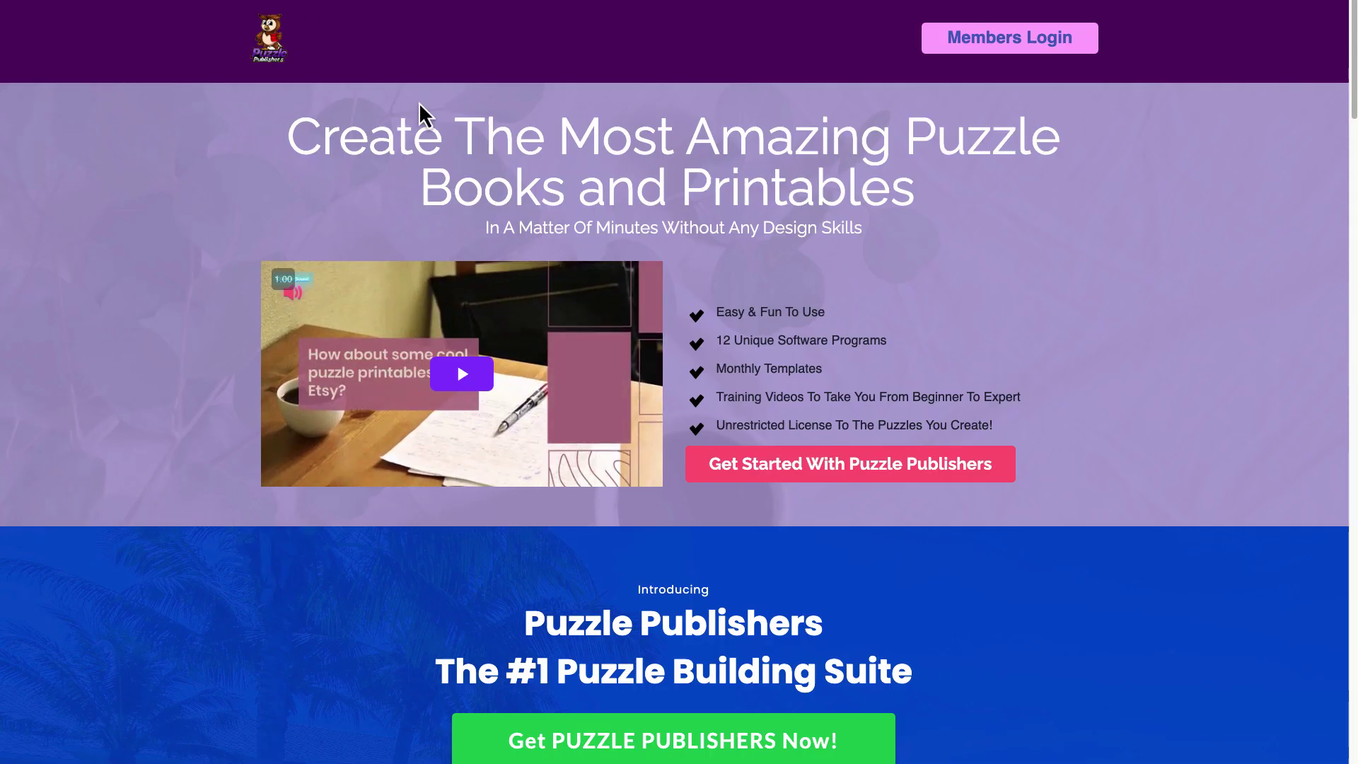
Look through the Puzzle Publishers sales page, covering the included software programs and the usage rights section.
scroll(1131, 403, "down", 10)
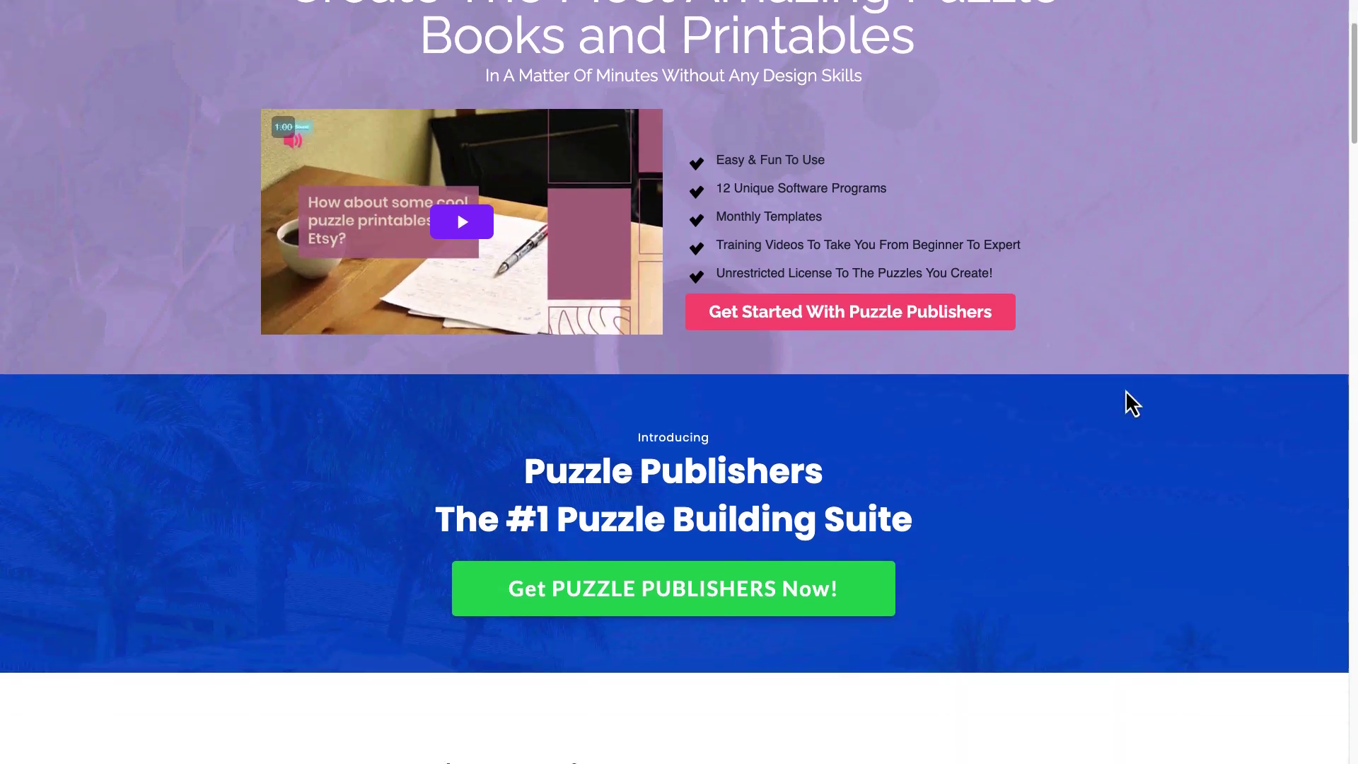
scroll(1126, 395, "down", 8)
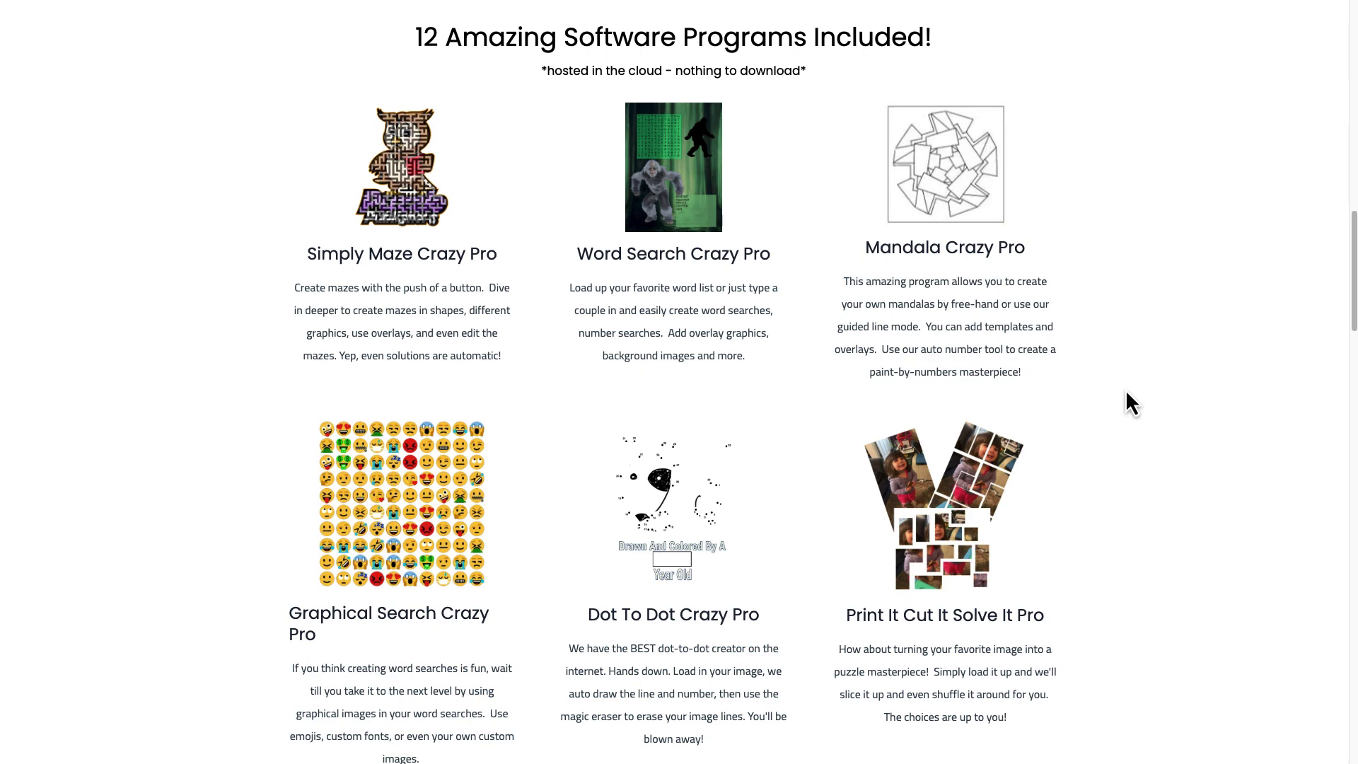
scroll(1131, 396, "down", 9)
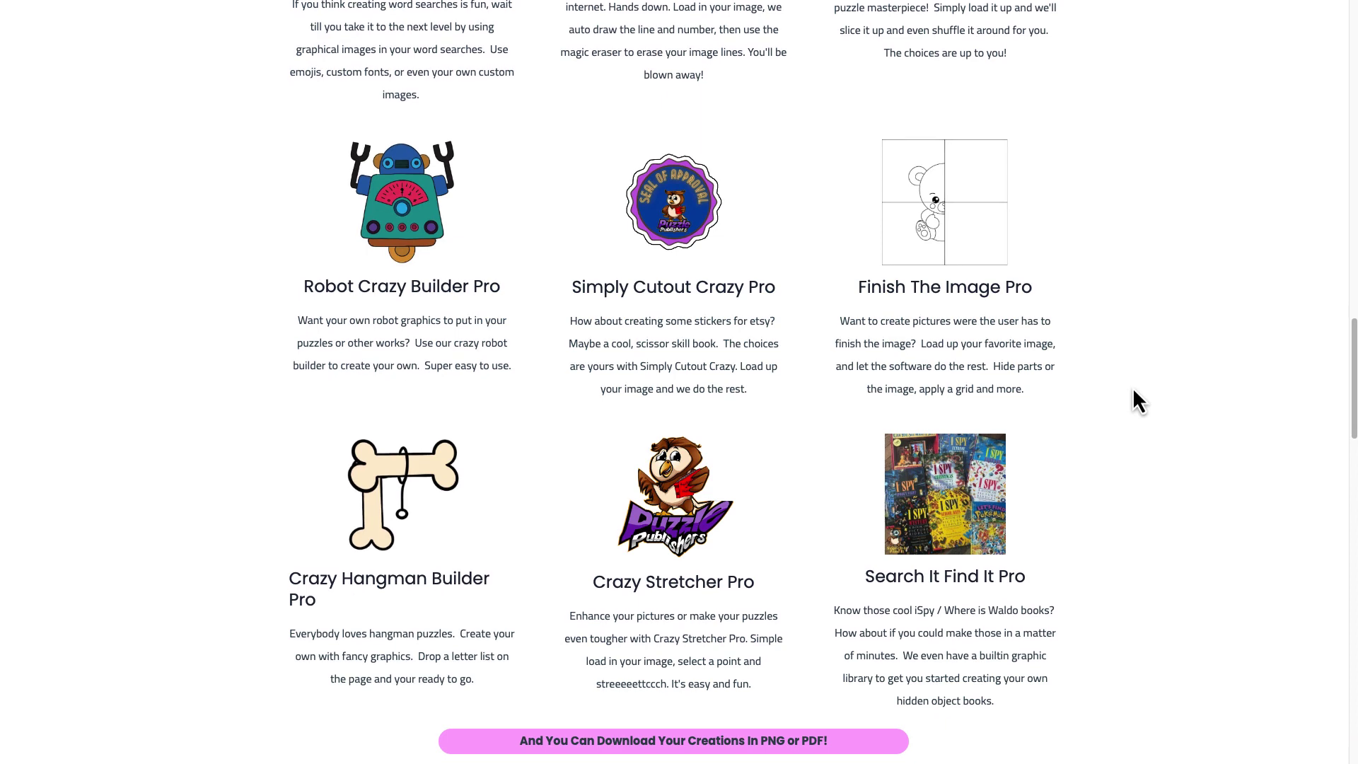
scroll(1133, 391, "down", 6)
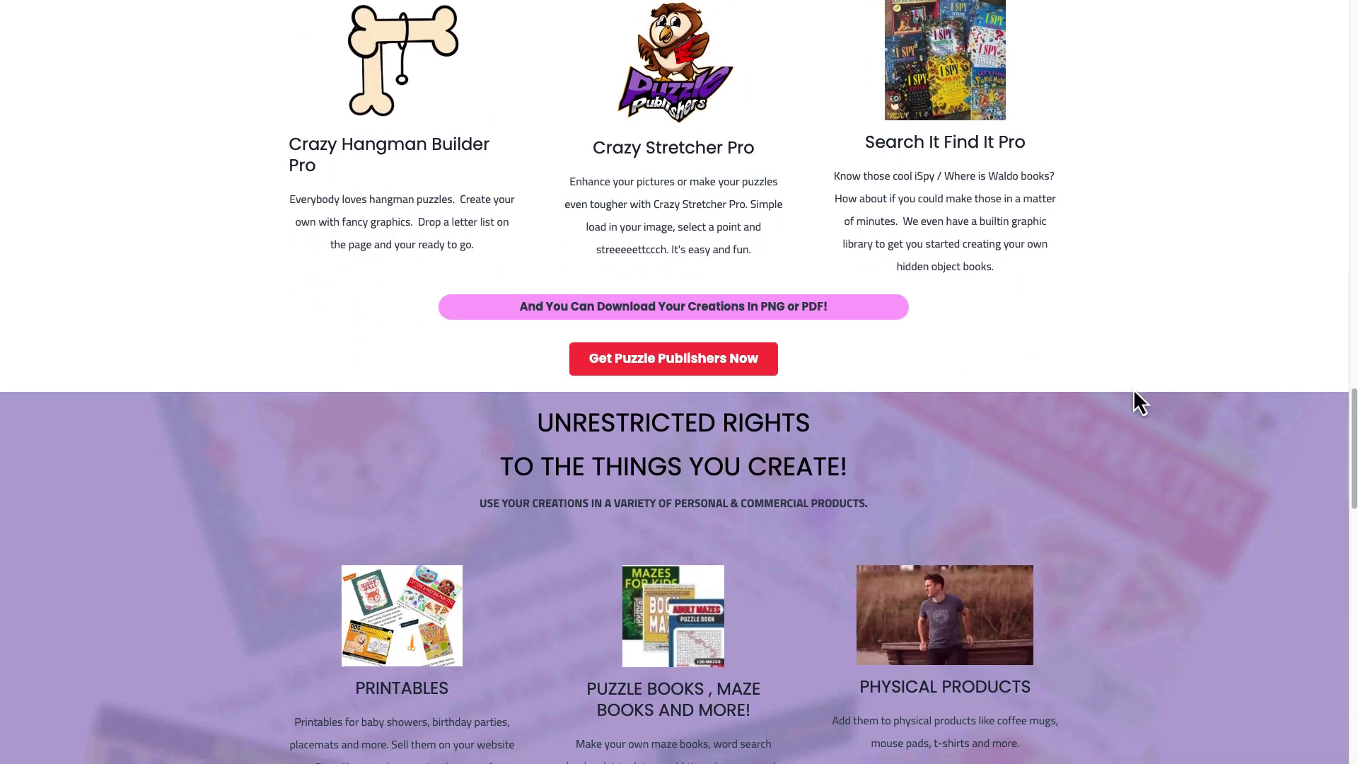
scroll(1133, 388, "down", 3)
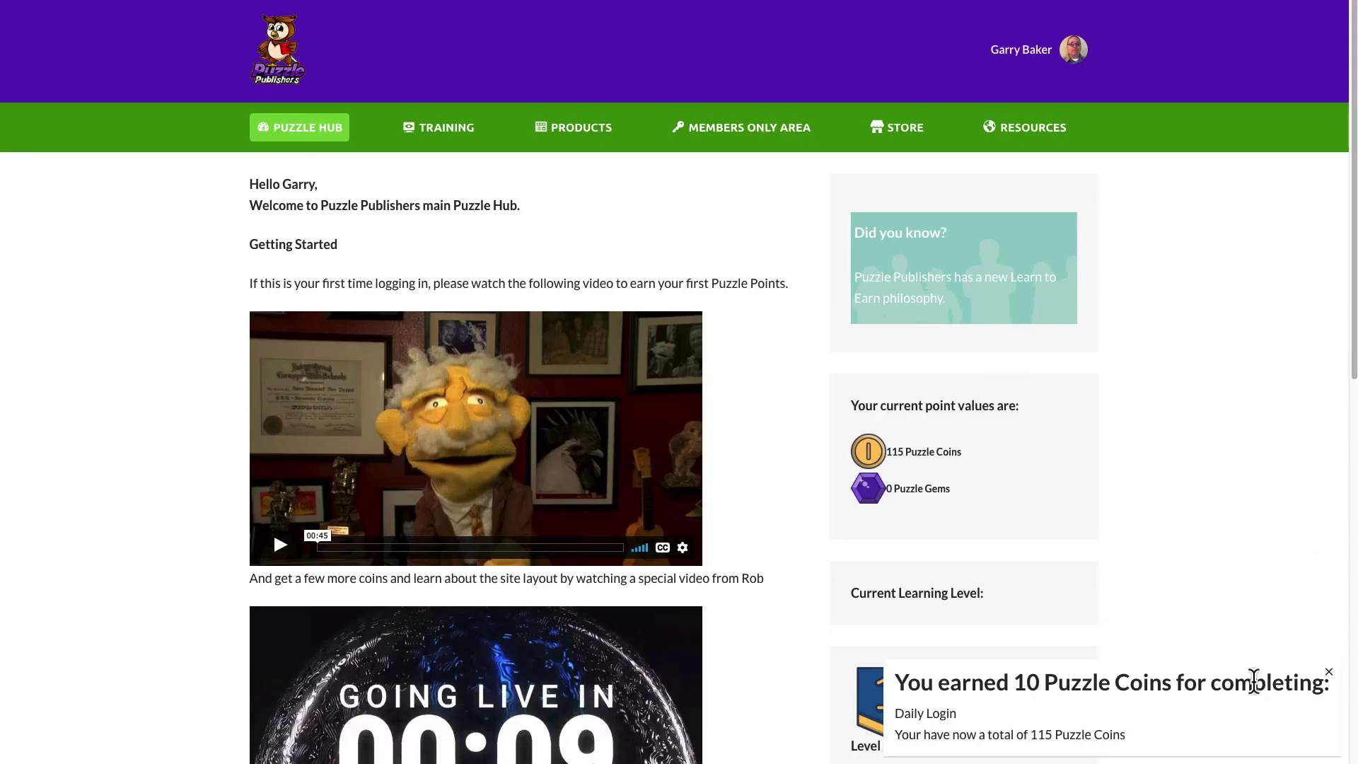
Dismiss the Daily Login coin notification and look over the Puzzle Hub page and its training options.
left_click(1328, 672)
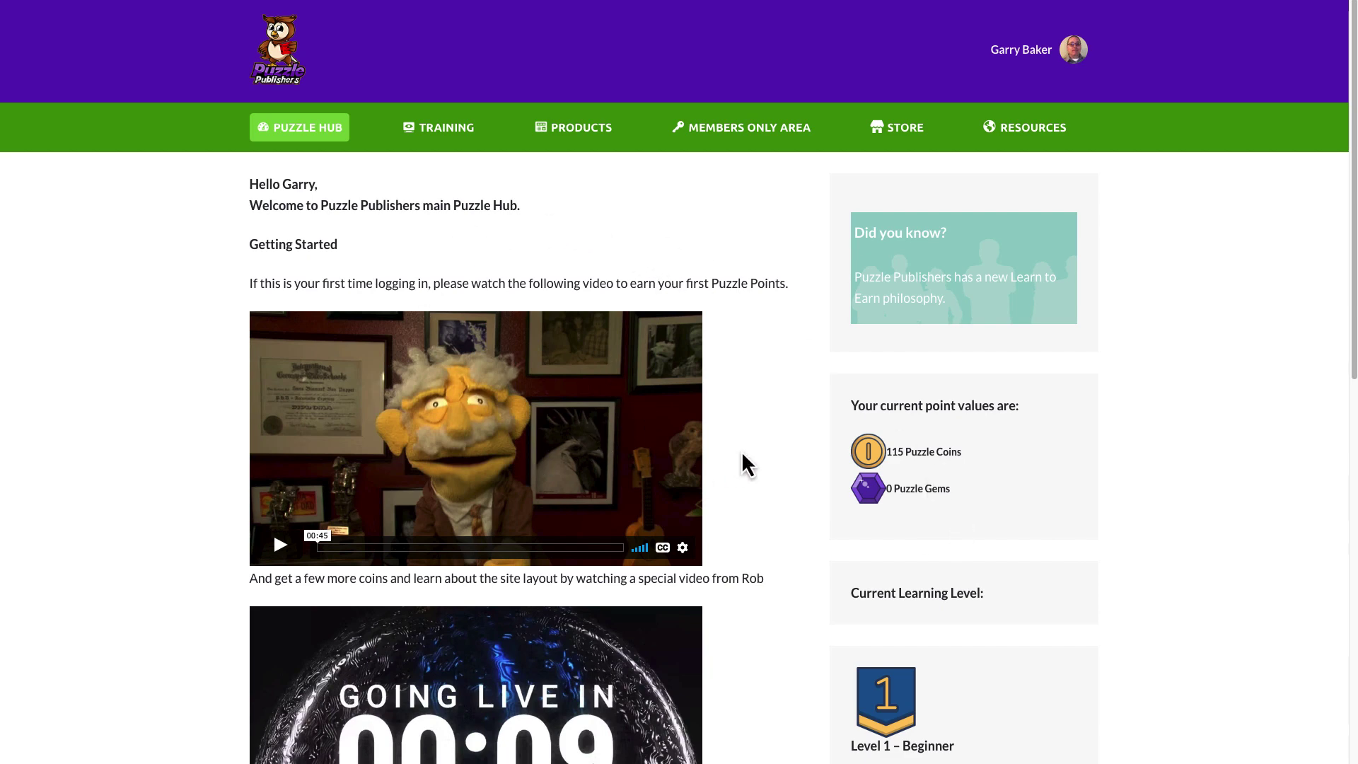
scroll(741, 451, "down", 3)
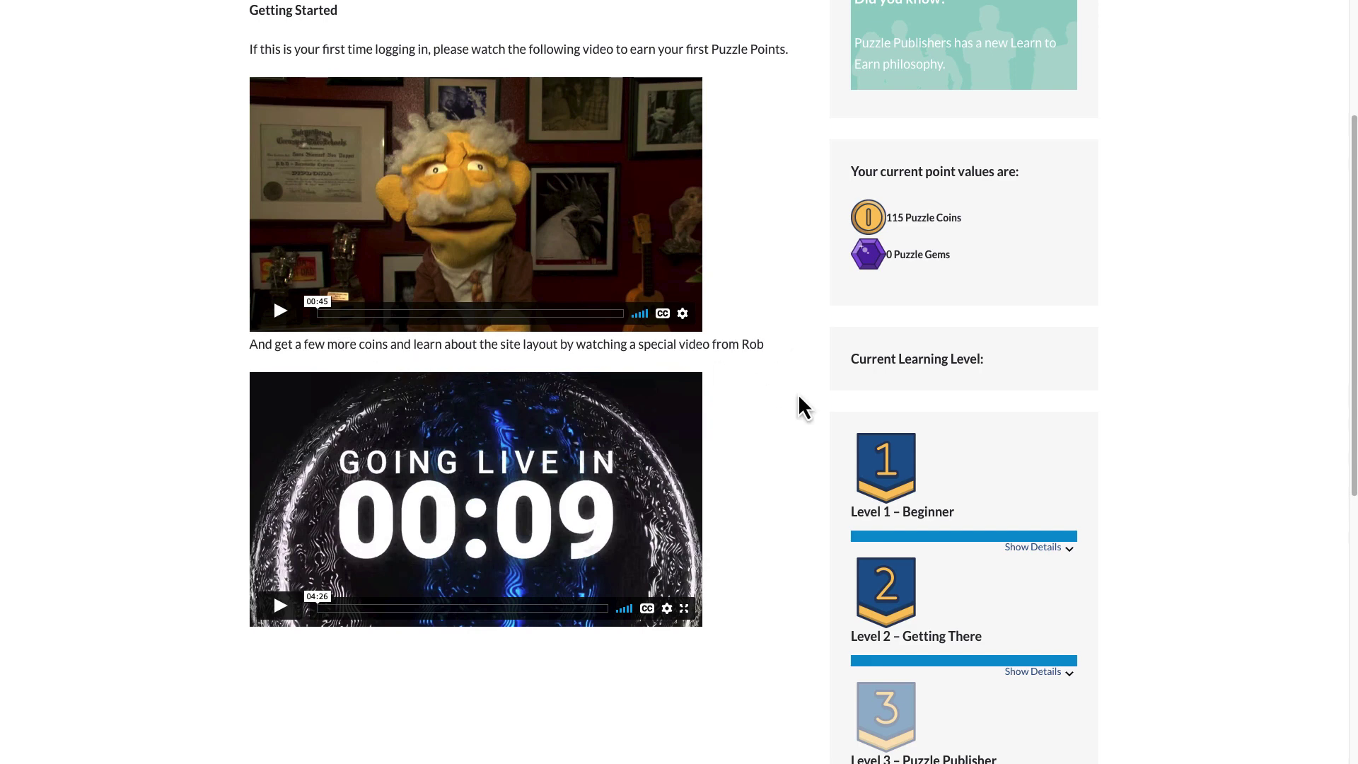
scroll(777, 403, "up", 3)
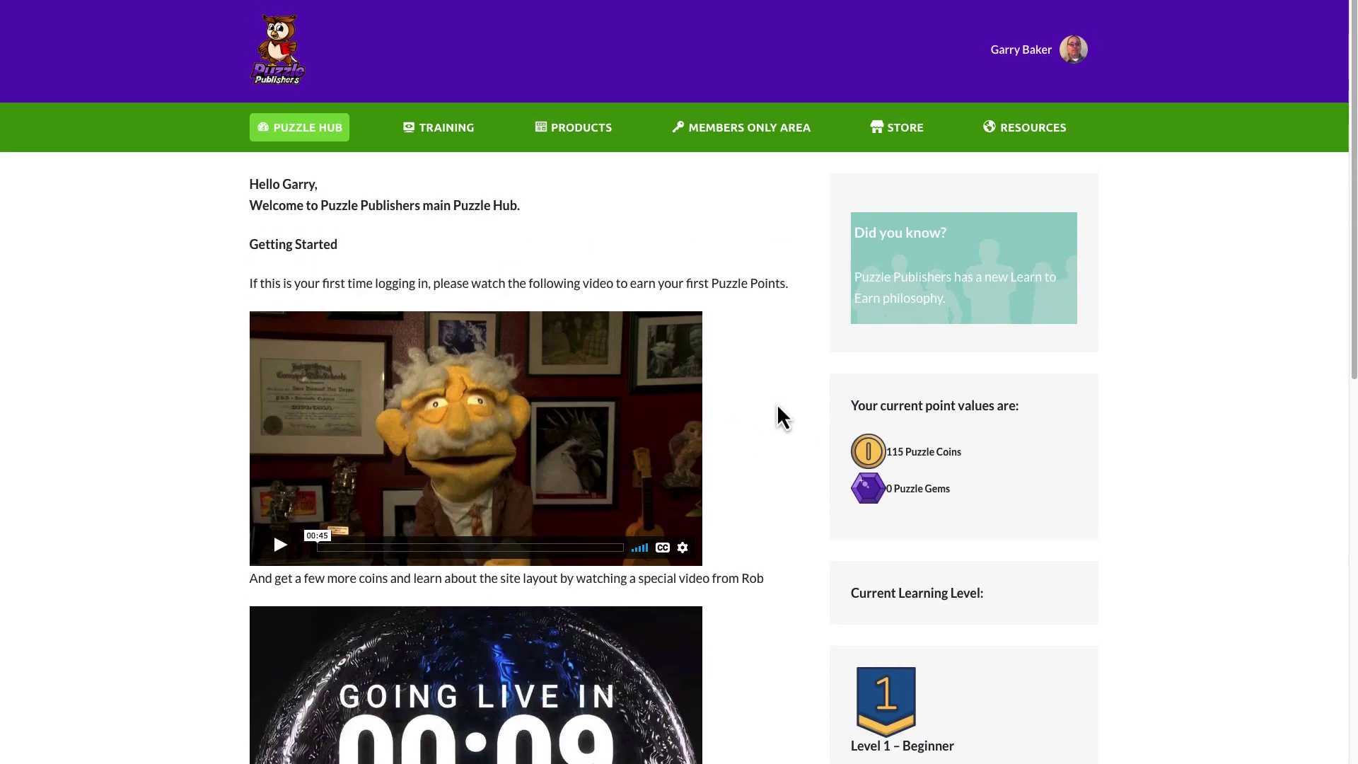
mouse_move(444, 132)
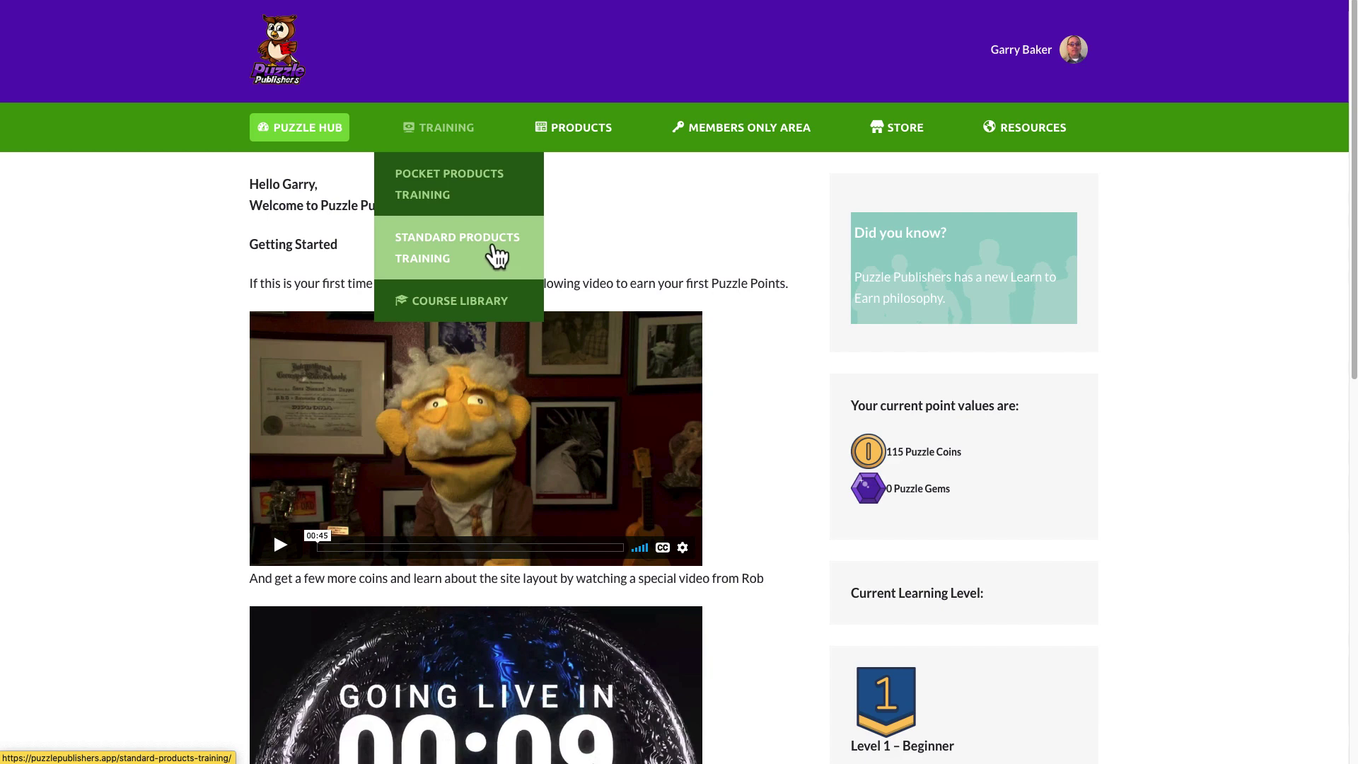
Open the Member Monthly Templates coupon page and view the monthly template packs offered in the store.
mouse_move(722, 140)
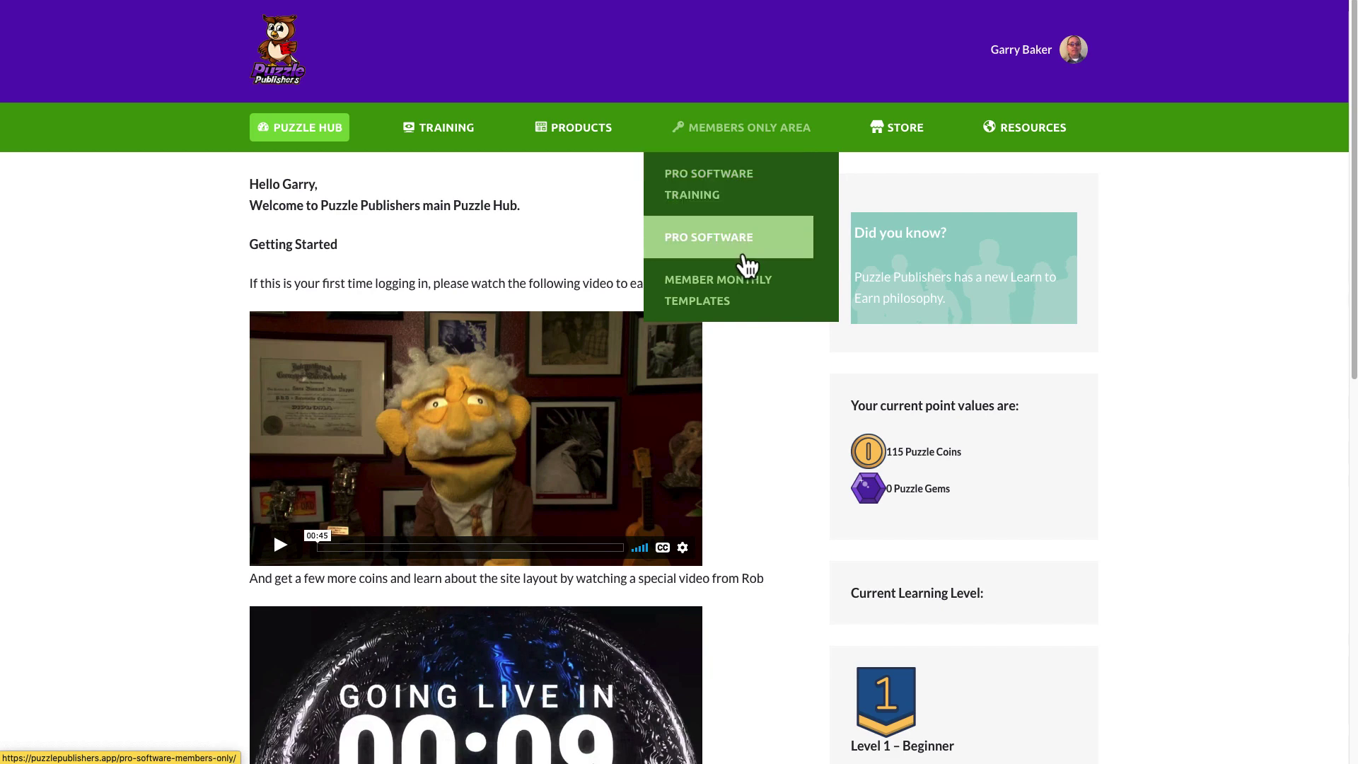
left_click(735, 297)
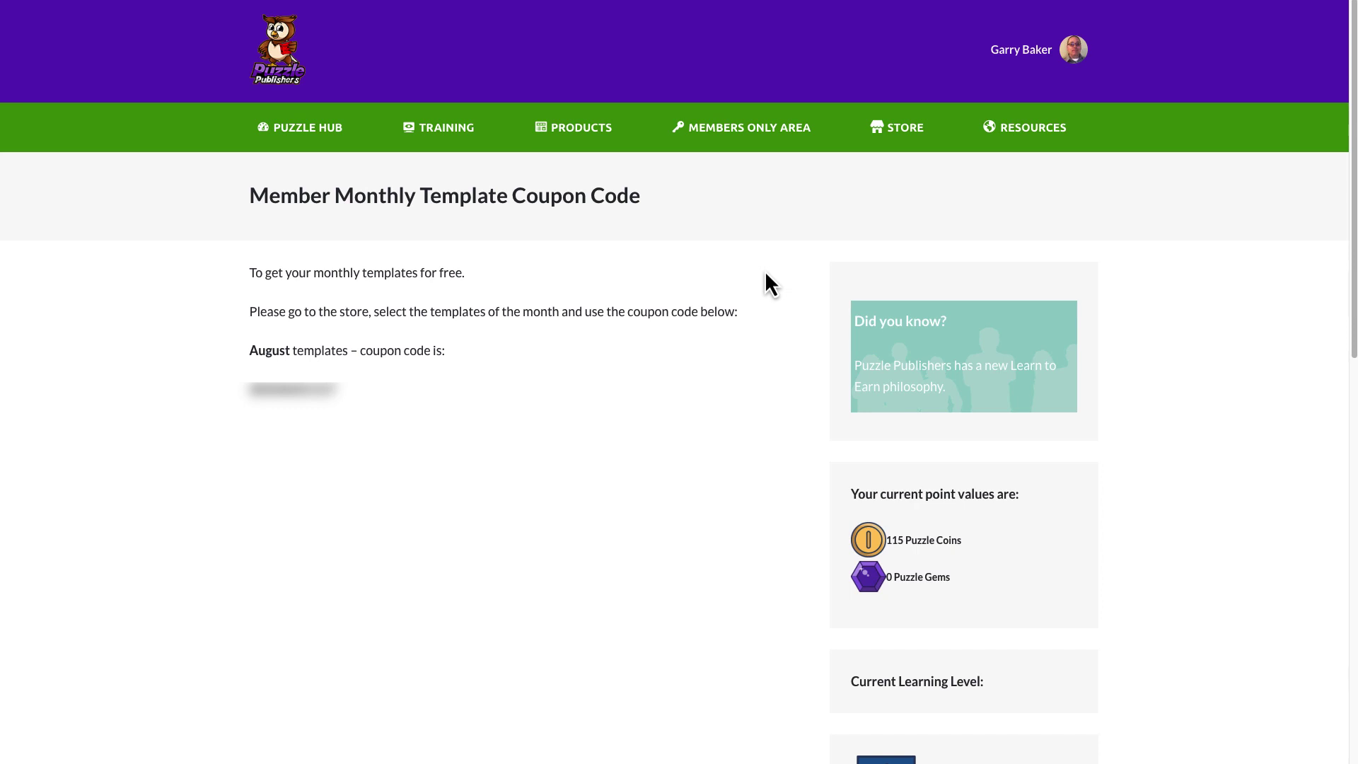
mouse_move(898, 129)
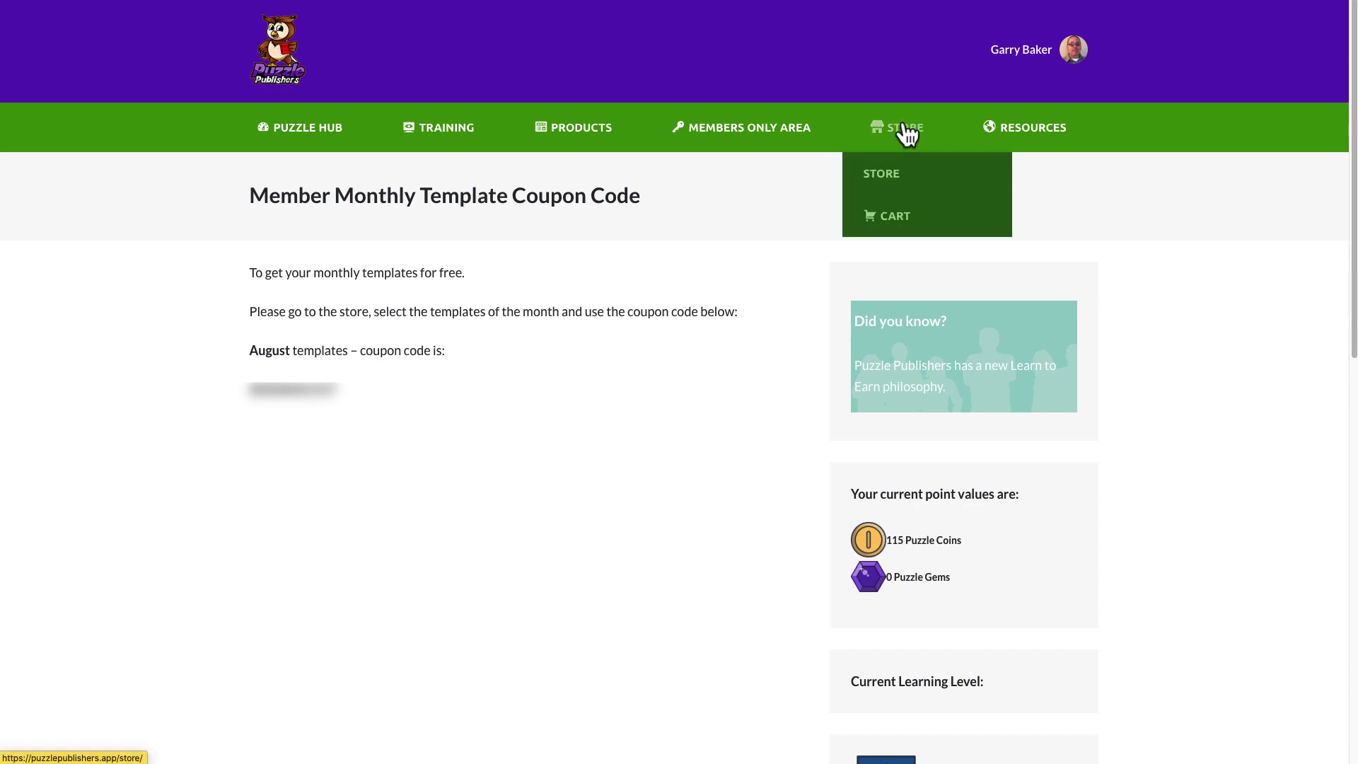
left_click(886, 176)
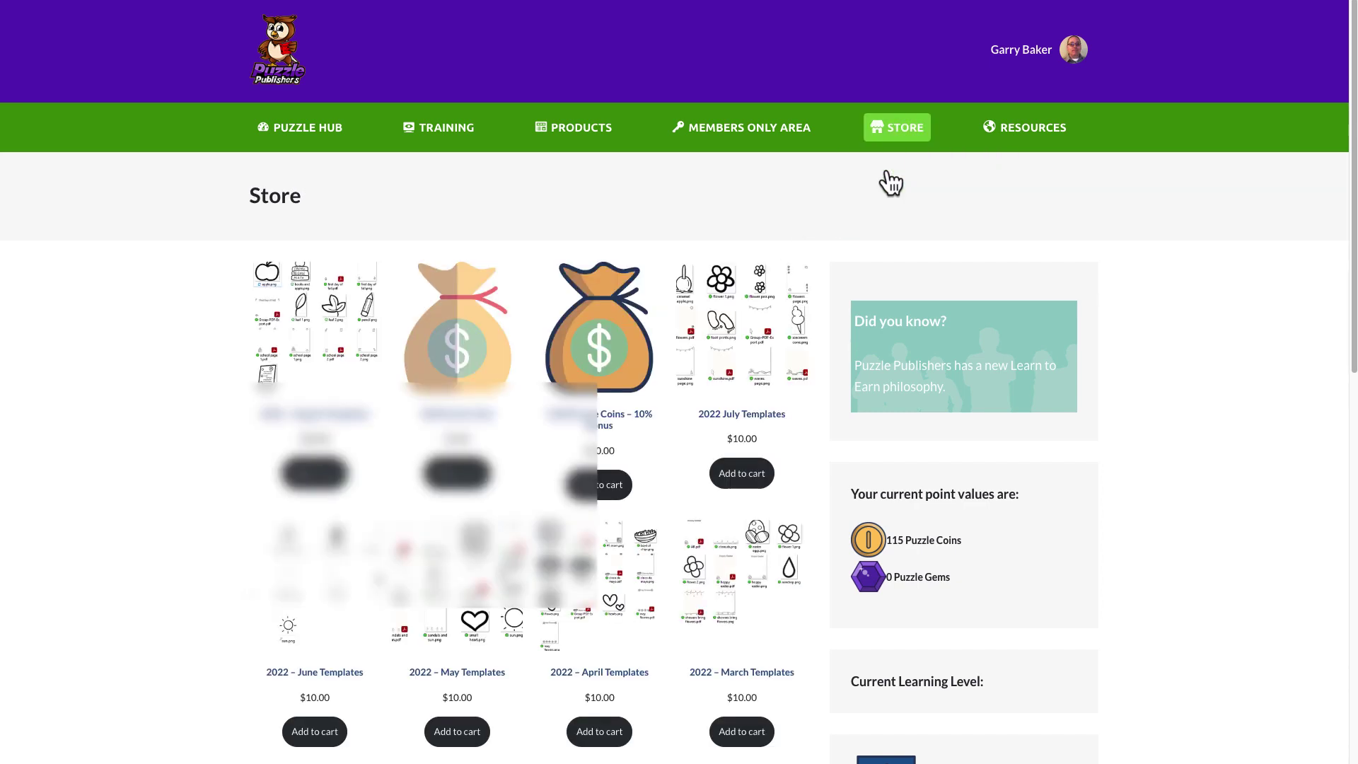
scroll(1134, 452, "down", 4)
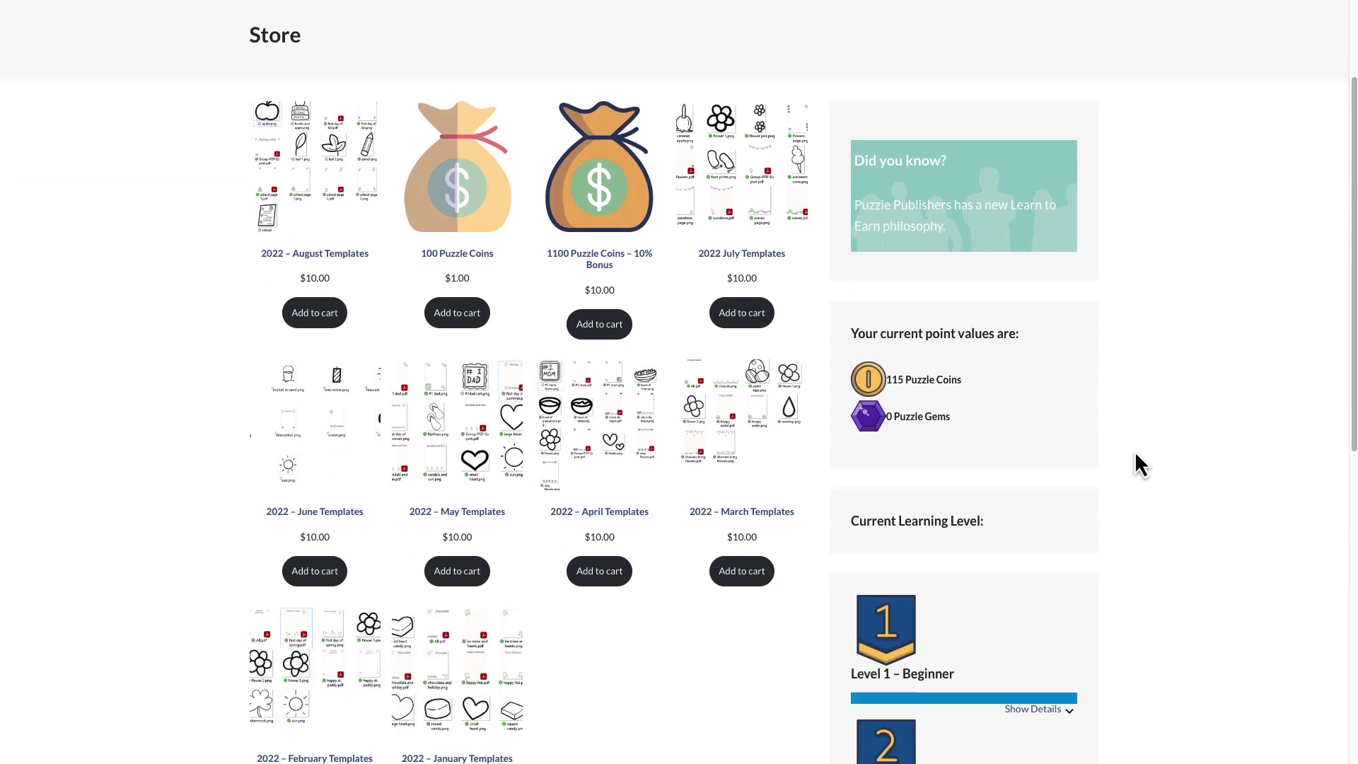
scroll(1135, 466, "up", 4)
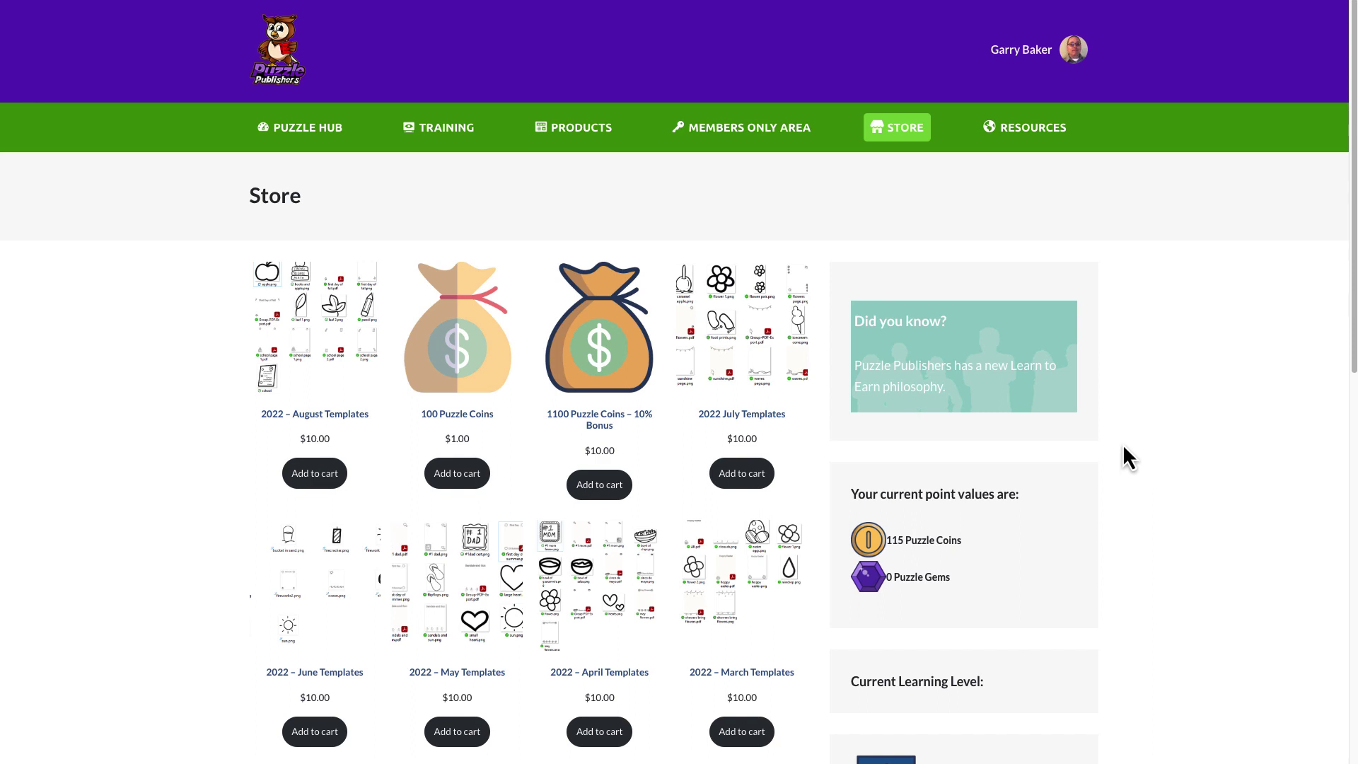
Open the members-only Pro Software Training page and look through the training courses for each program.
mouse_move(661, 140)
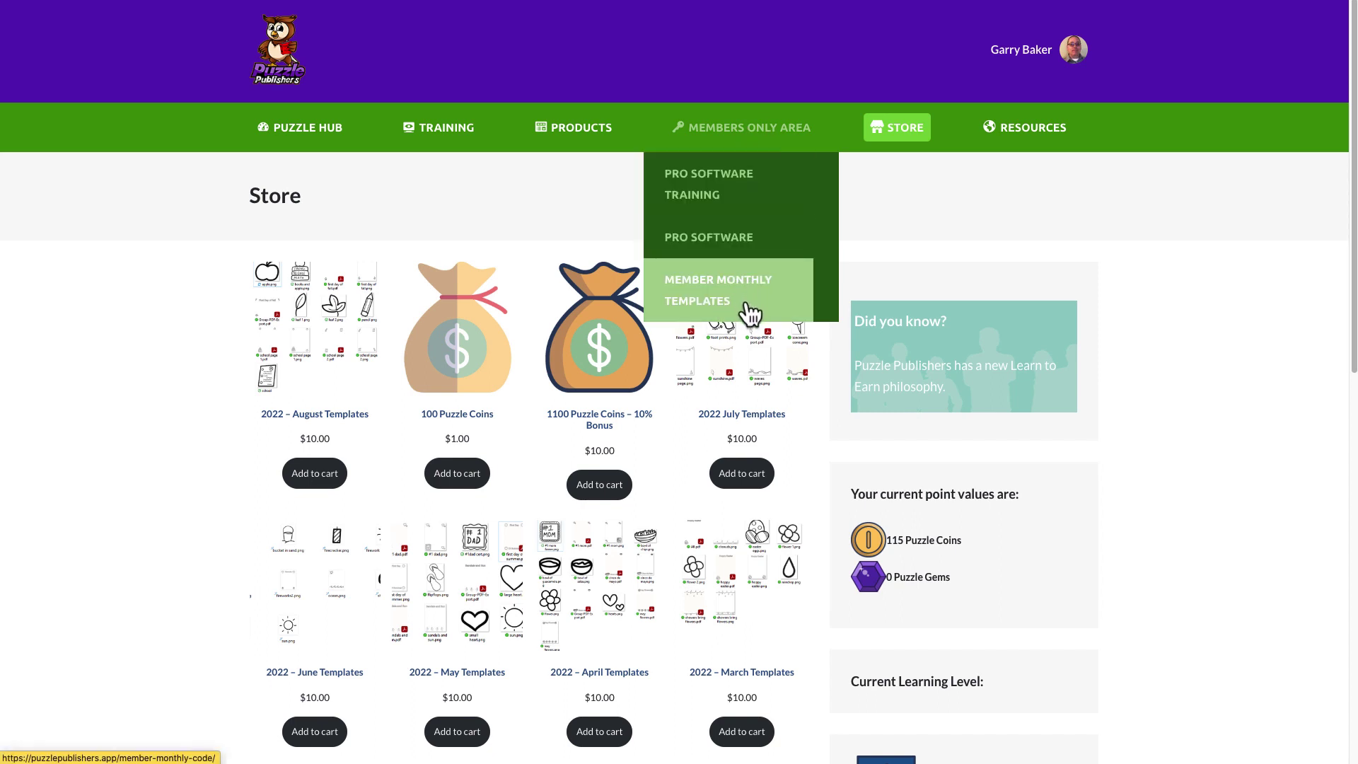
left_click(700, 191)
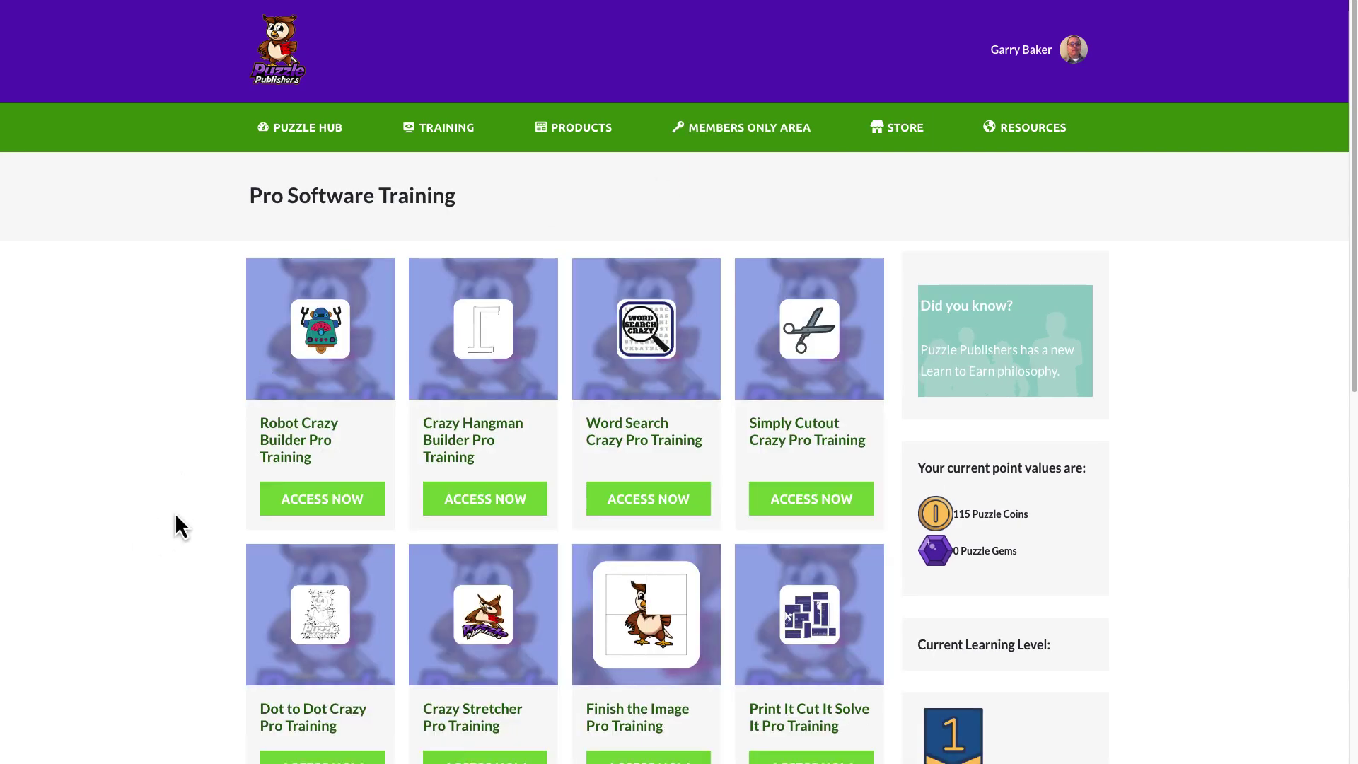
scroll(185, 513, "down", 1)
scroll(184, 510, "down", 5)
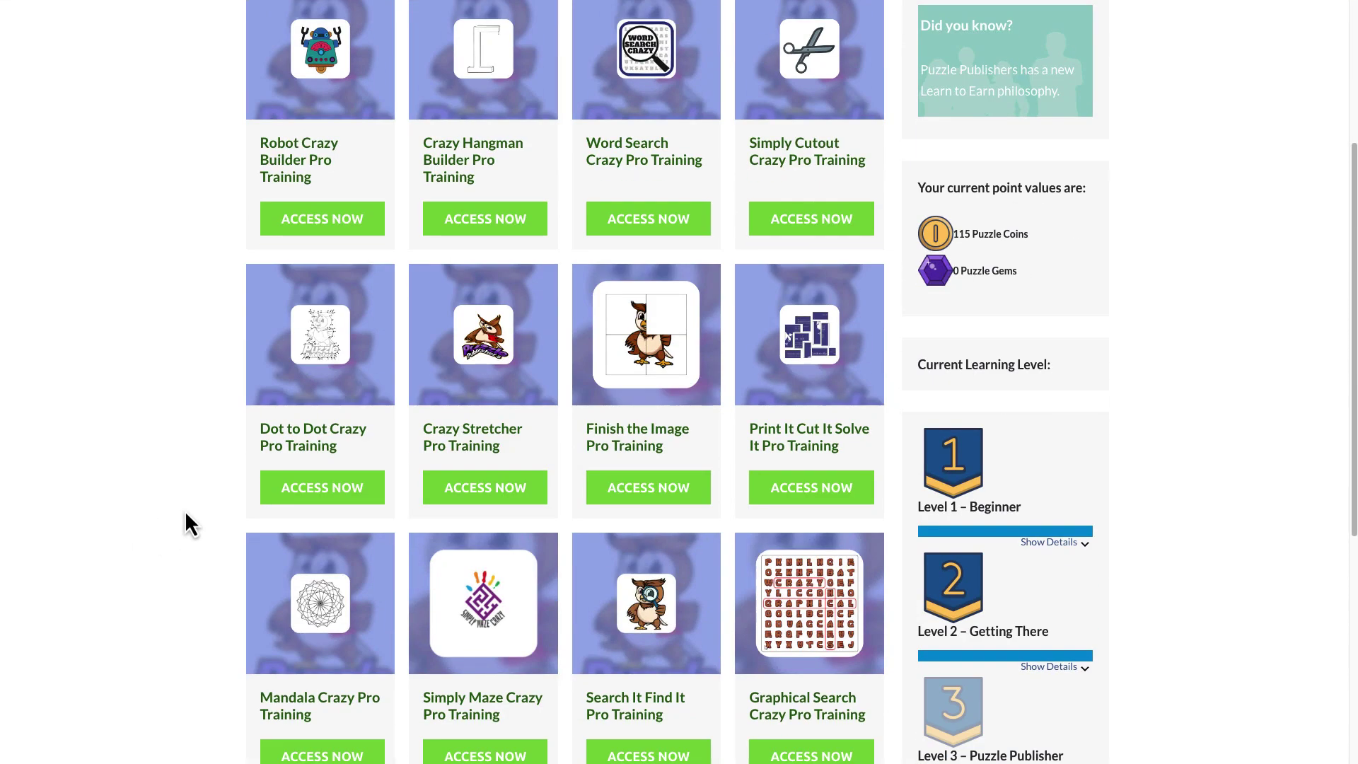
scroll(184, 511, "up", 5)
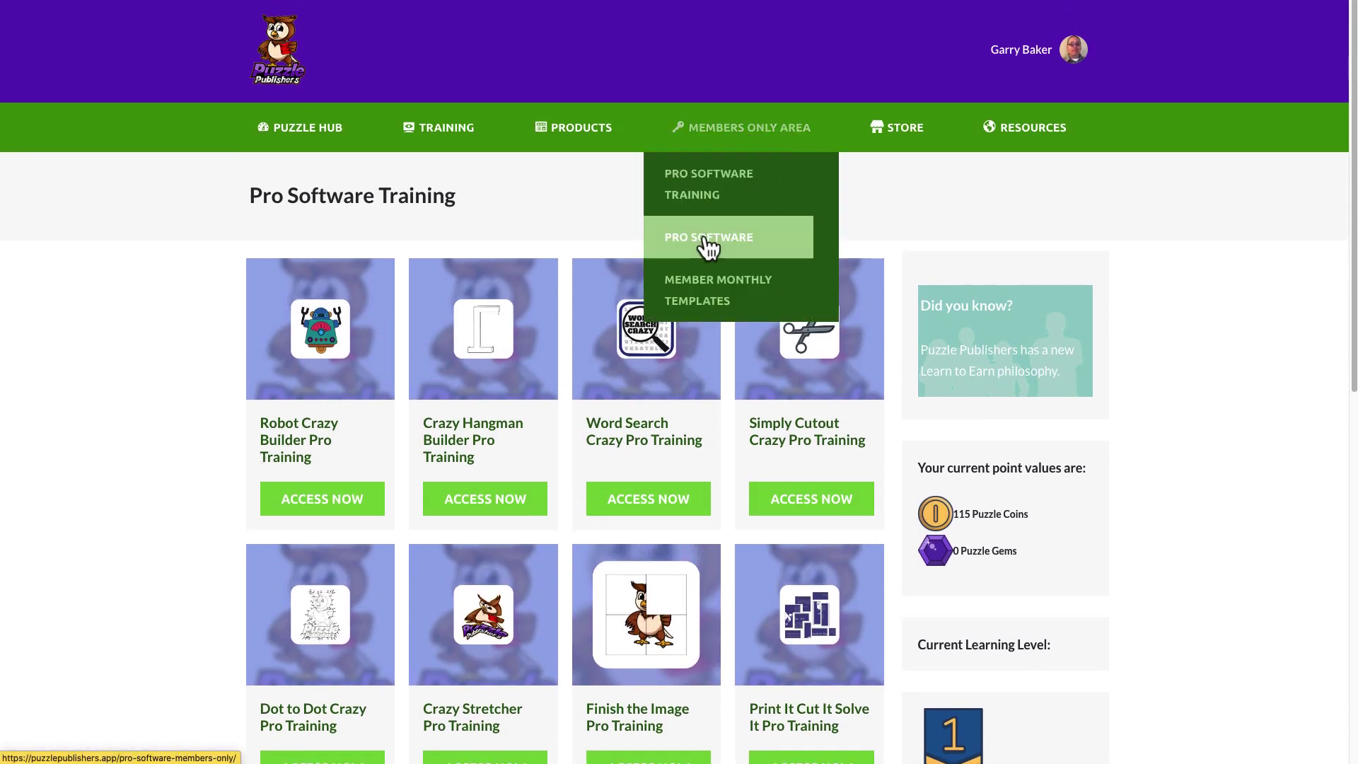
Open the members-only Pro Software page and look through the available puzzle programs.
left_click(708, 247)
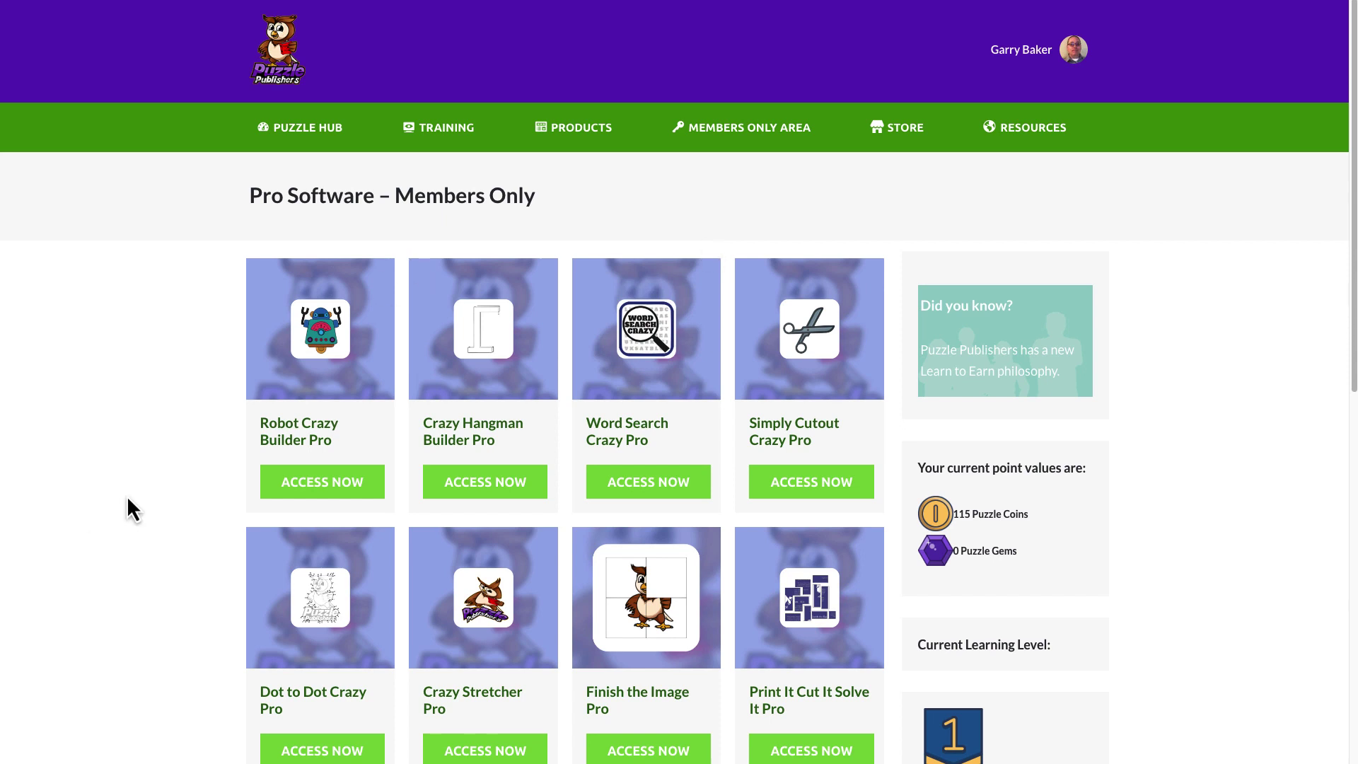
scroll(226, 447, "down", 2)
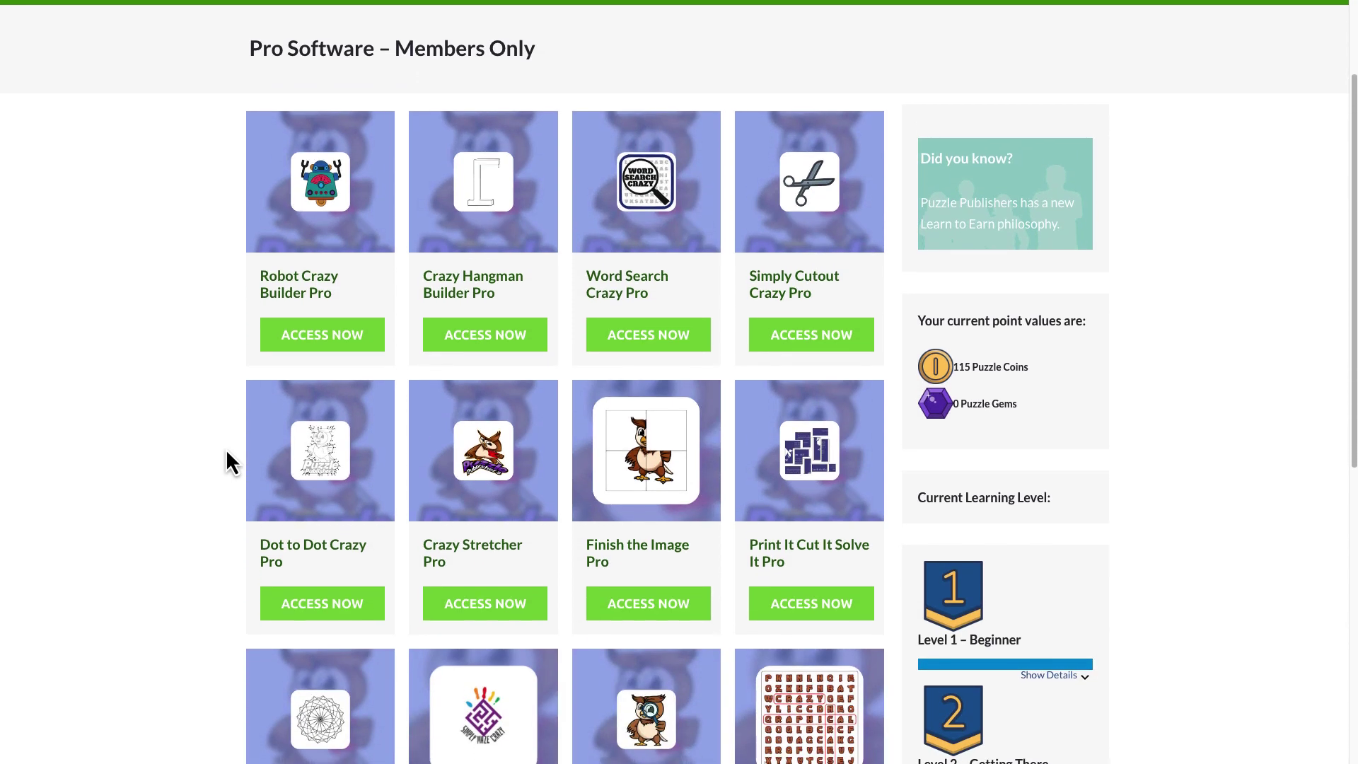
scroll(226, 448, "up", 1)
scroll(226, 450, "down", 2)
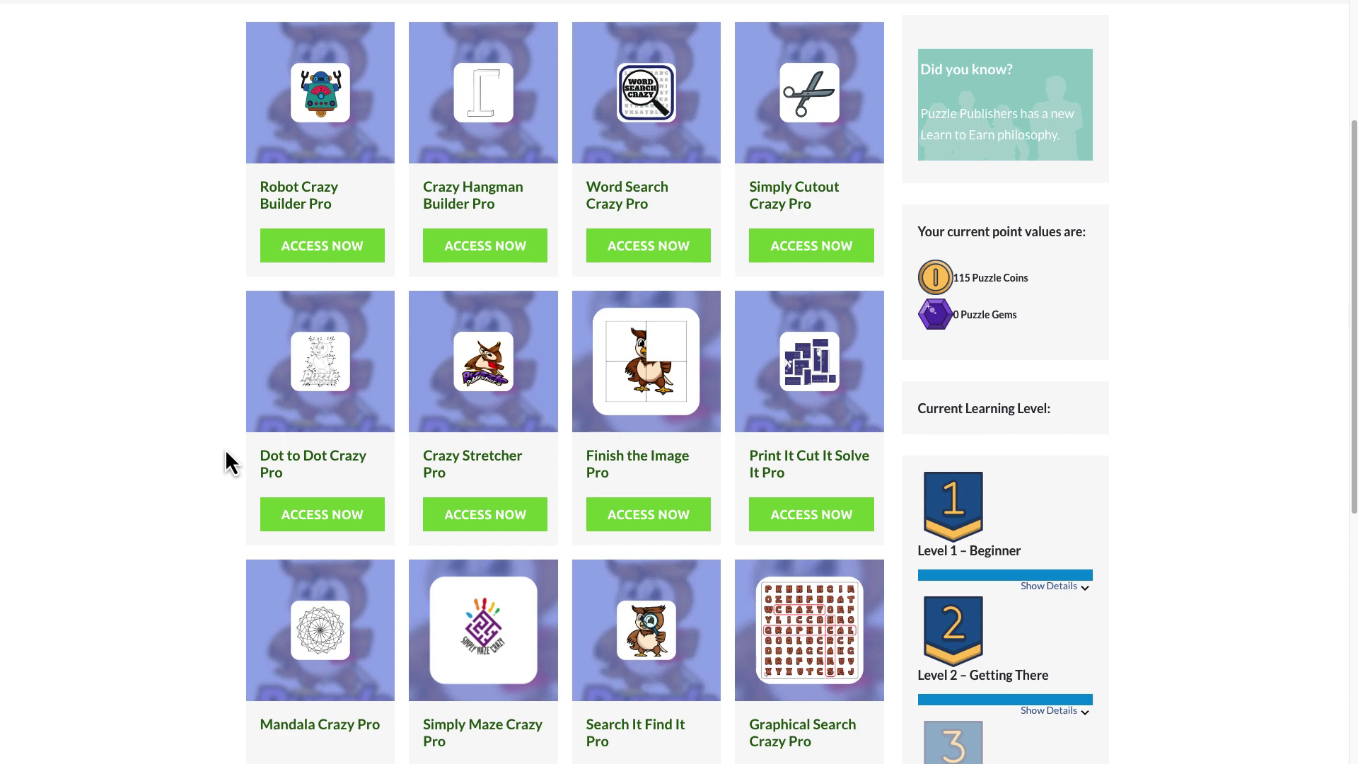
scroll(226, 451, "down", 1)
scroll(230, 451, "up", 3)
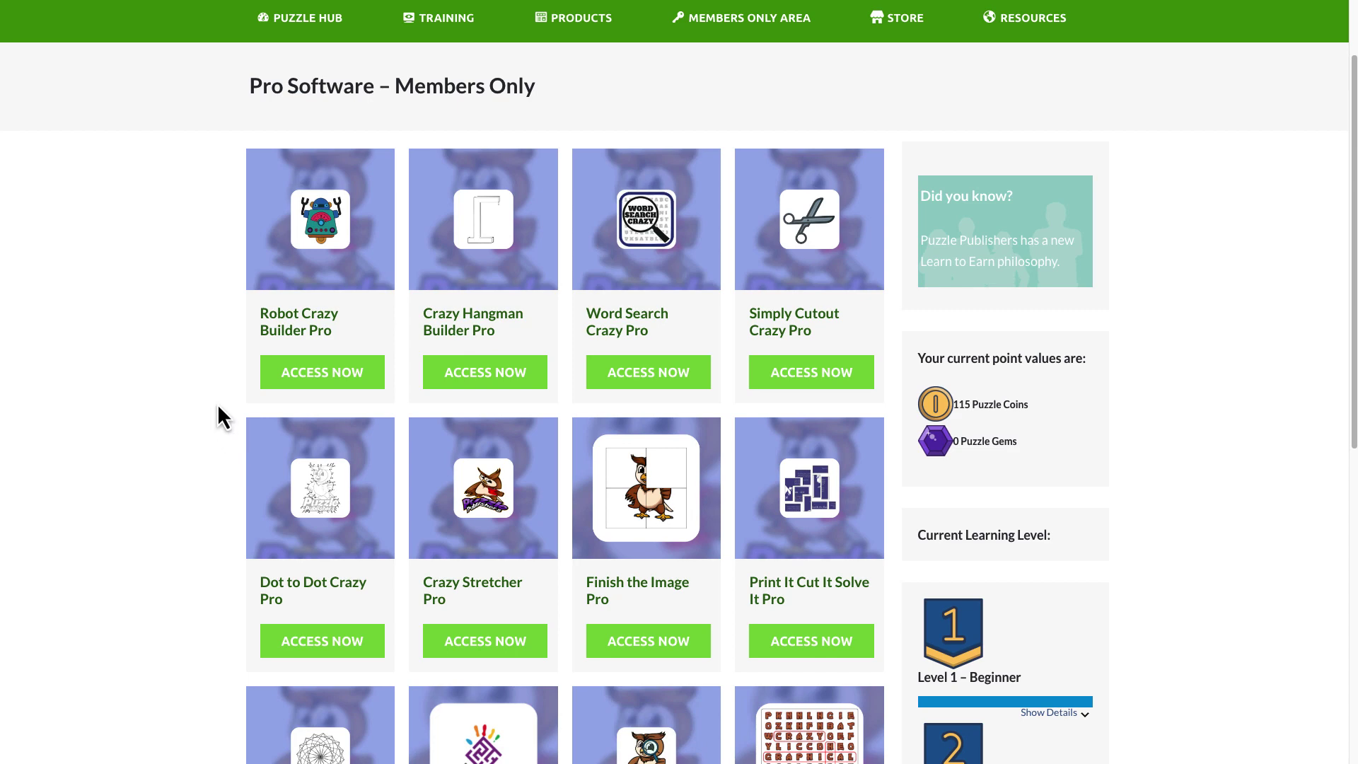
Open Robot Crazy Builder Pro from the members-only software list.
left_click(336, 388)
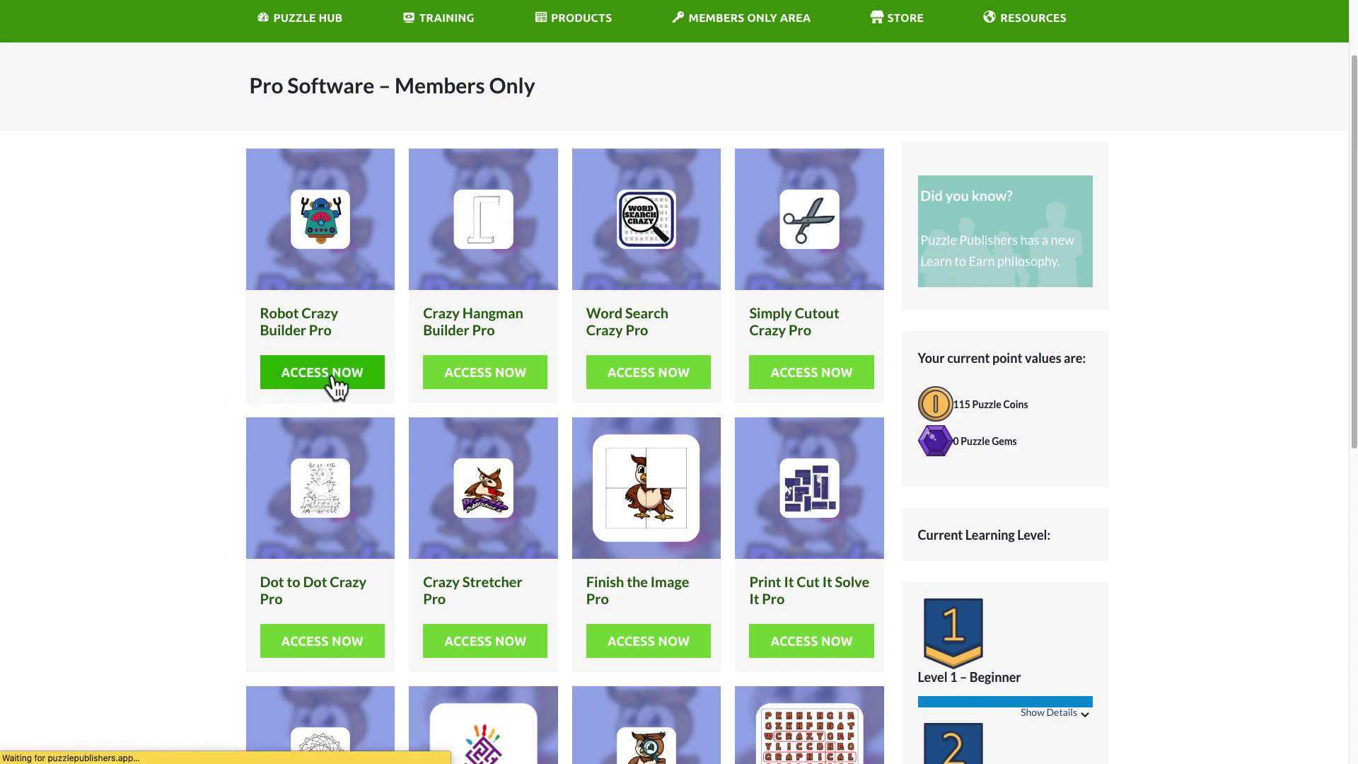
scroll(1112, 386, "down", 2)
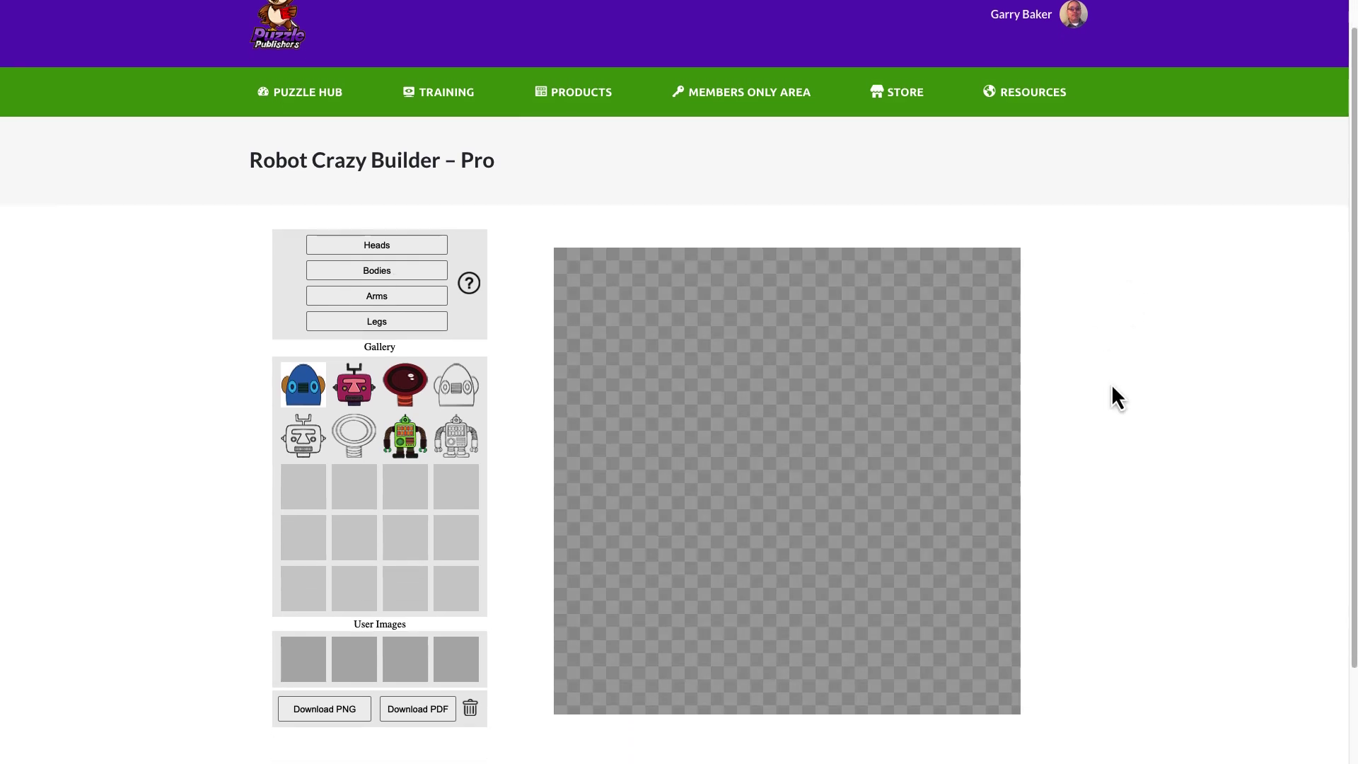
scroll(1112, 386, "down", 1)
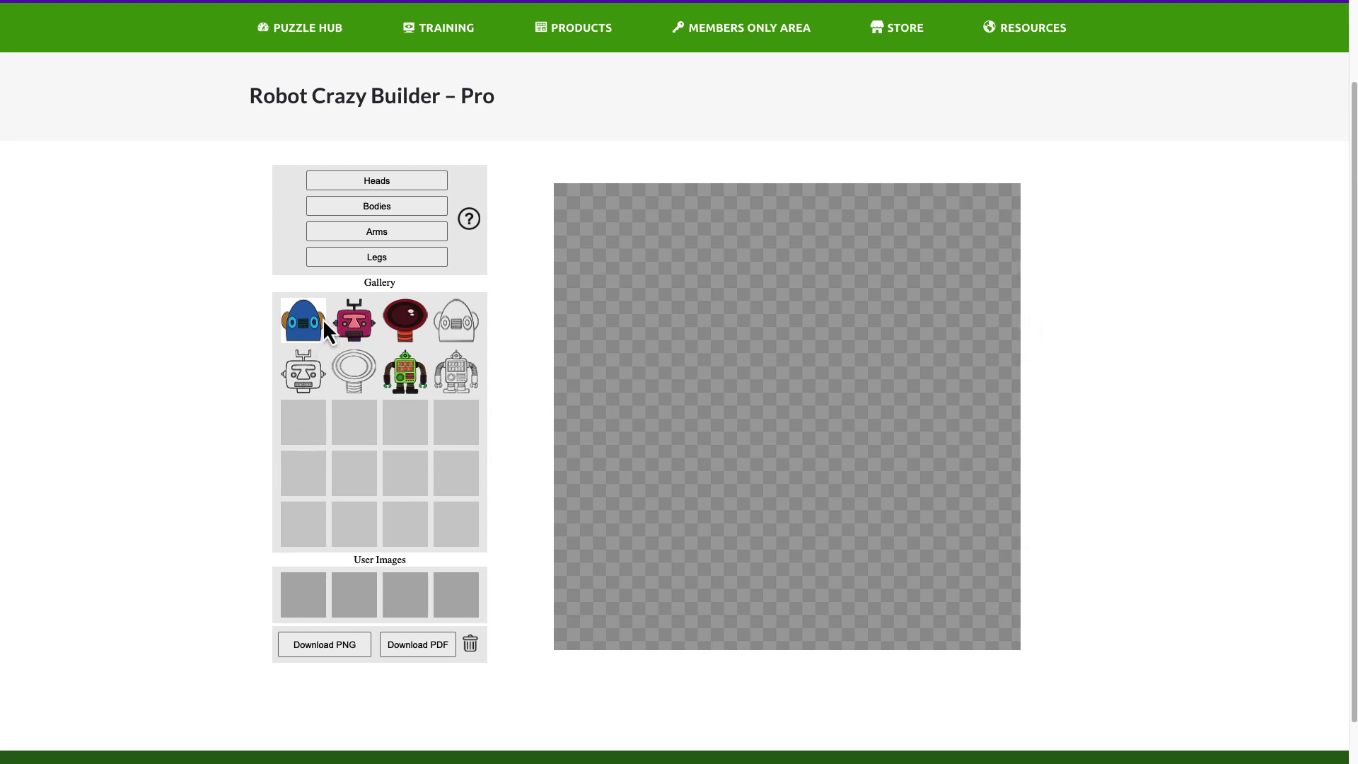
Check the file picker for adding a user image without choosing a file, and view the Bodies, Arms and Legs galleries.
left_click(308, 601)
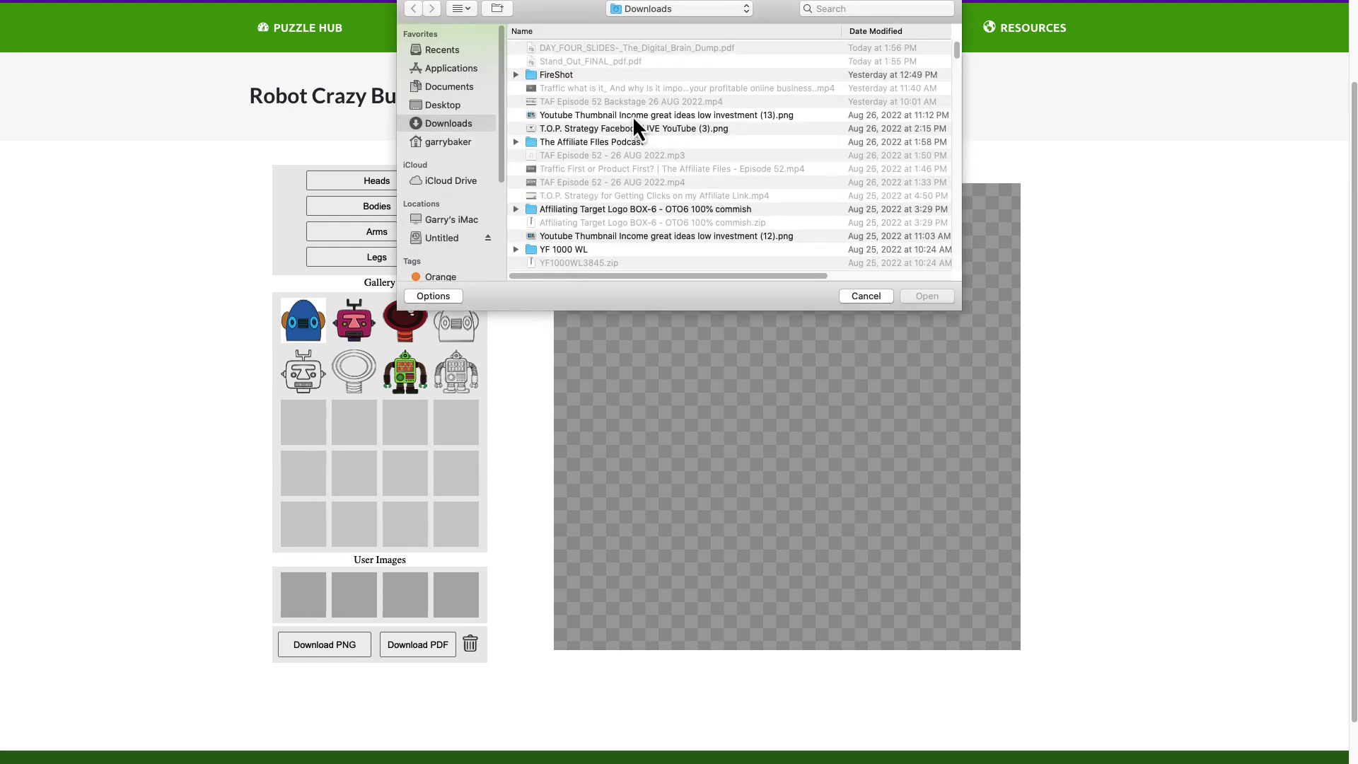
left_click(879, 296)
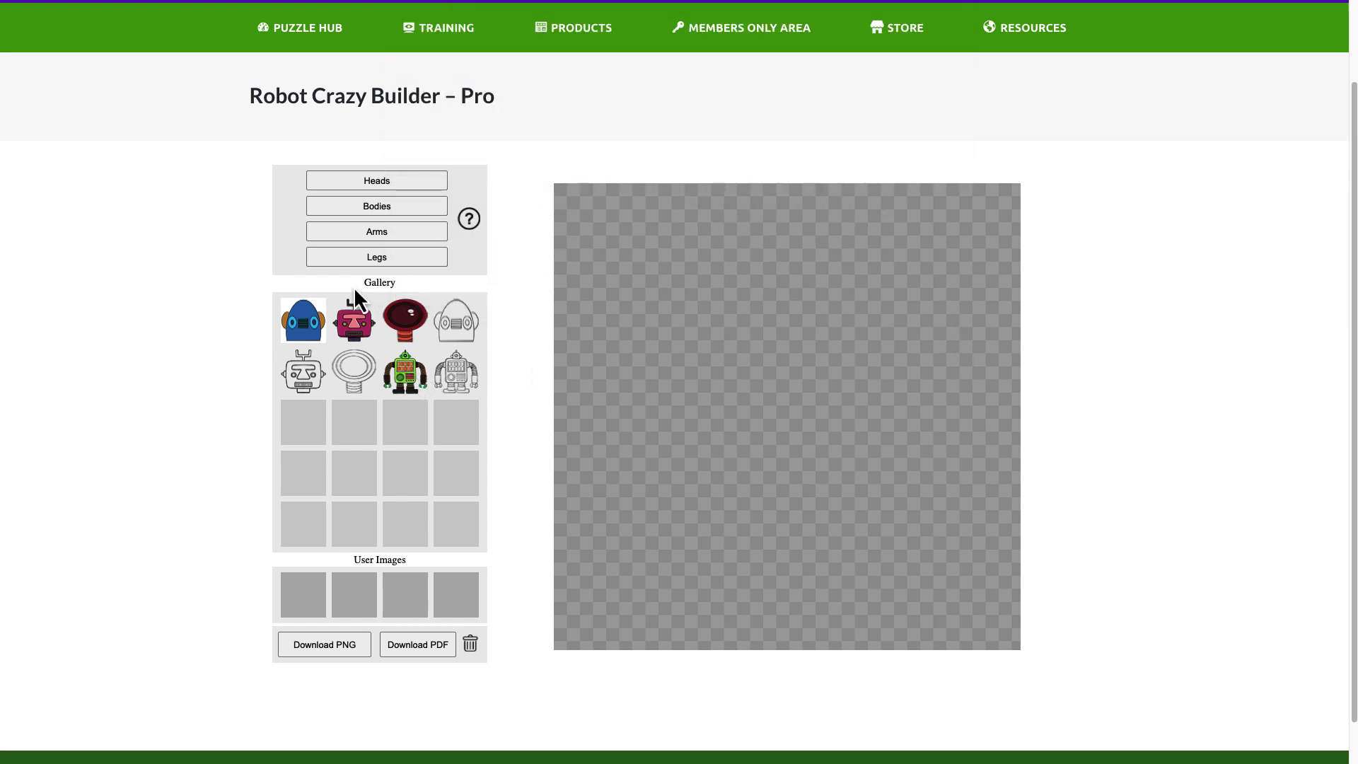
left_click(393, 203)
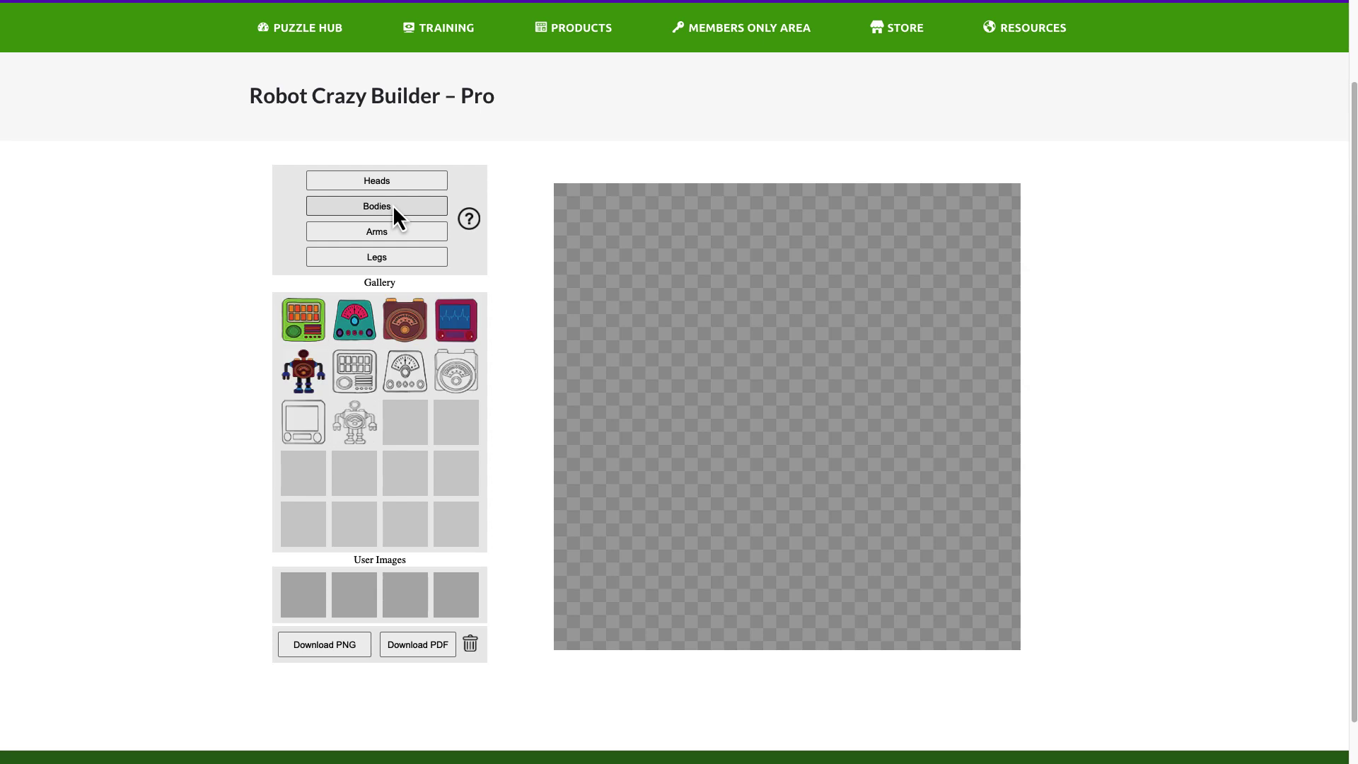
left_click(388, 235)
left_click(389, 257)
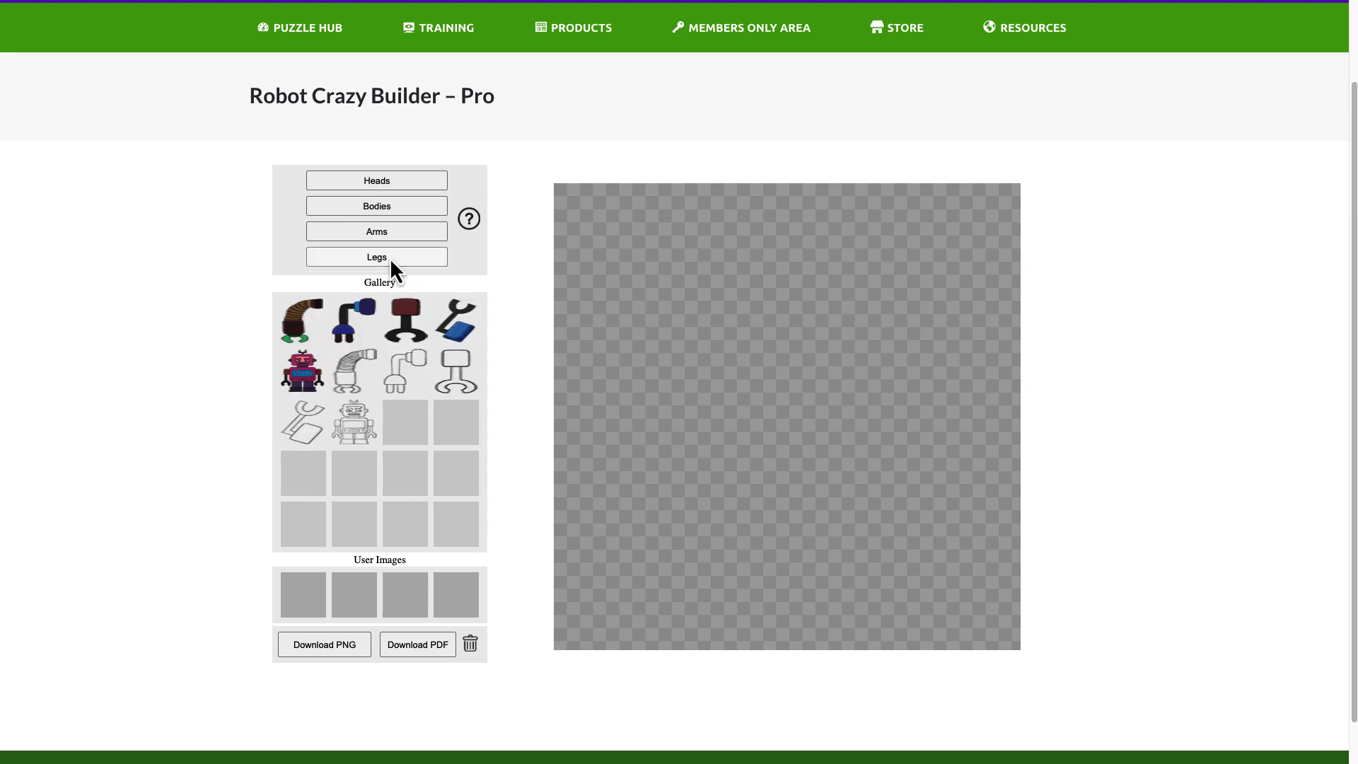
Add the full green robot from the Heads gallery to the canvas and tilt it slightly counterclockwise.
left_click(383, 184)
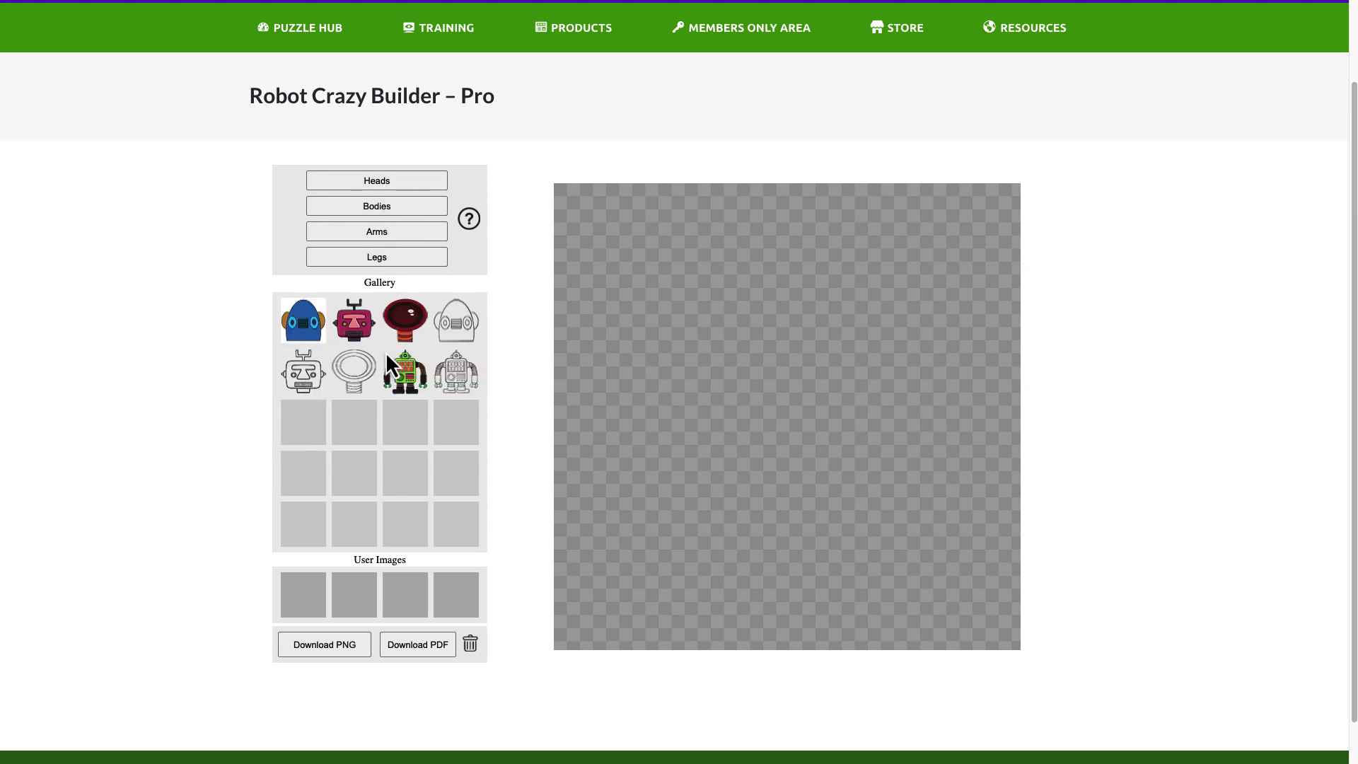
left_click(405, 375)
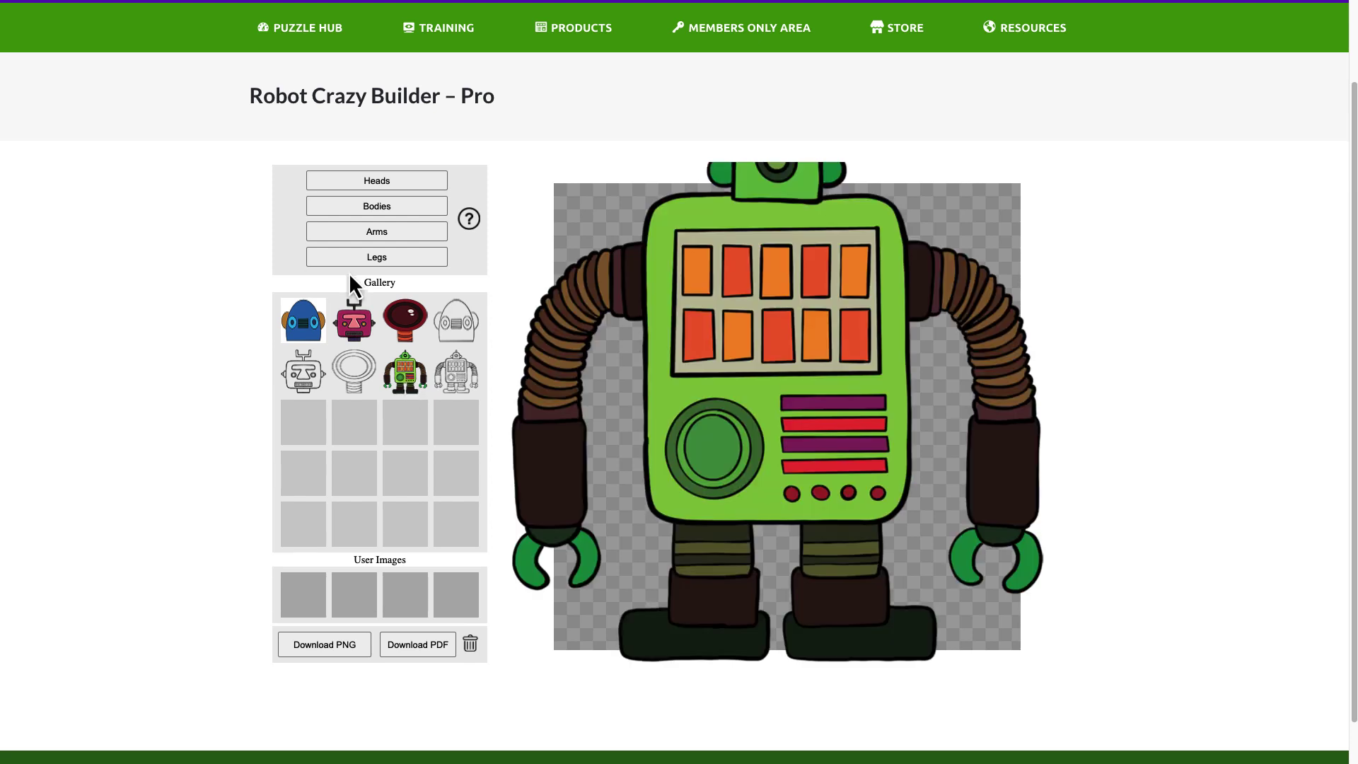
scroll(477, 185, "down", 1)
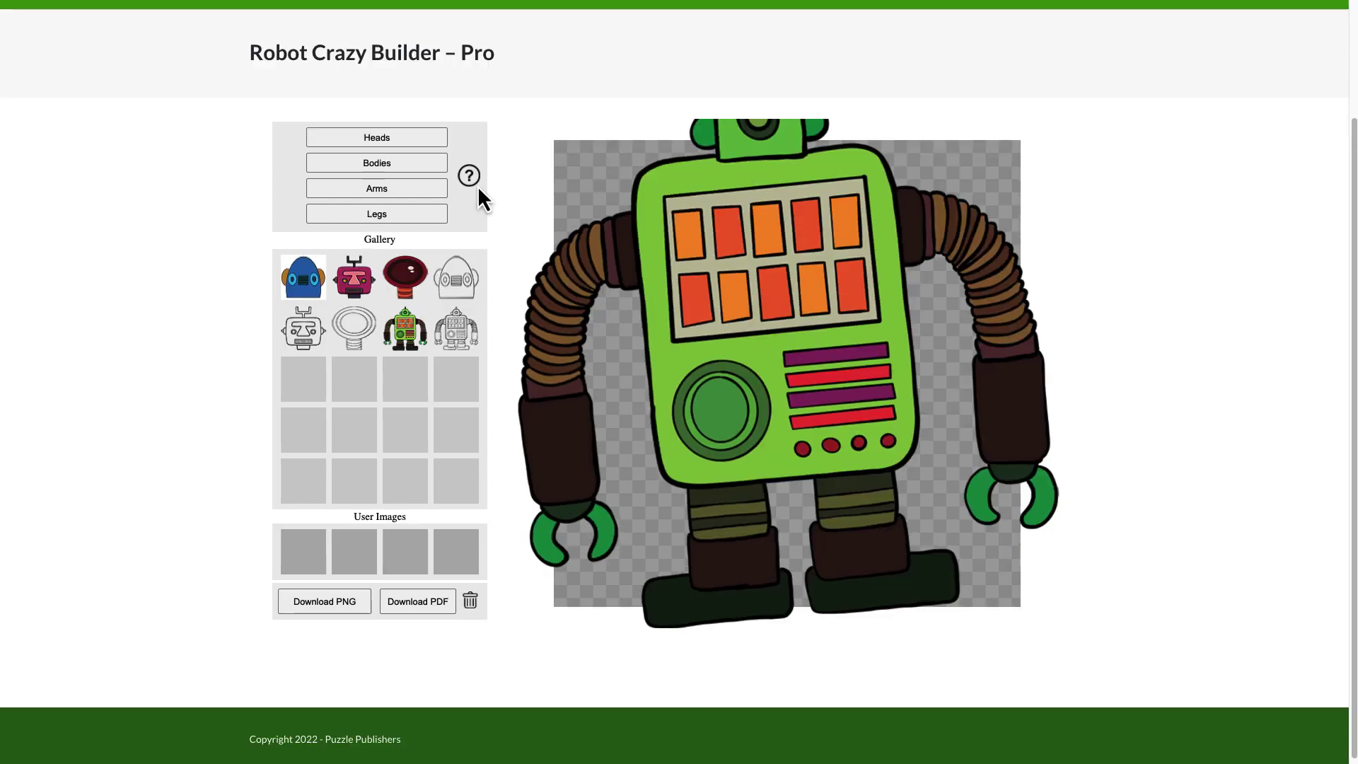
View the builder's help list of image editing shortcuts and close it.
left_click(470, 175)
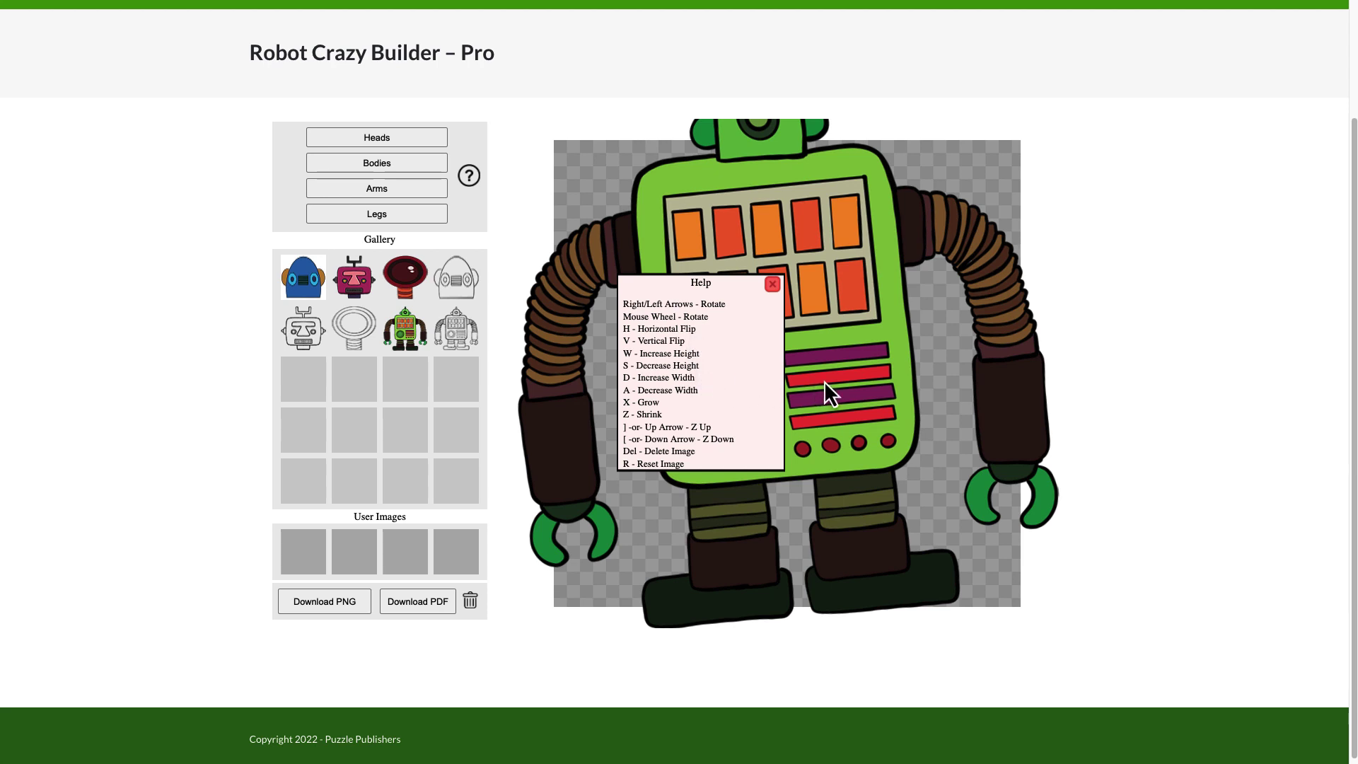
left_click(773, 286)
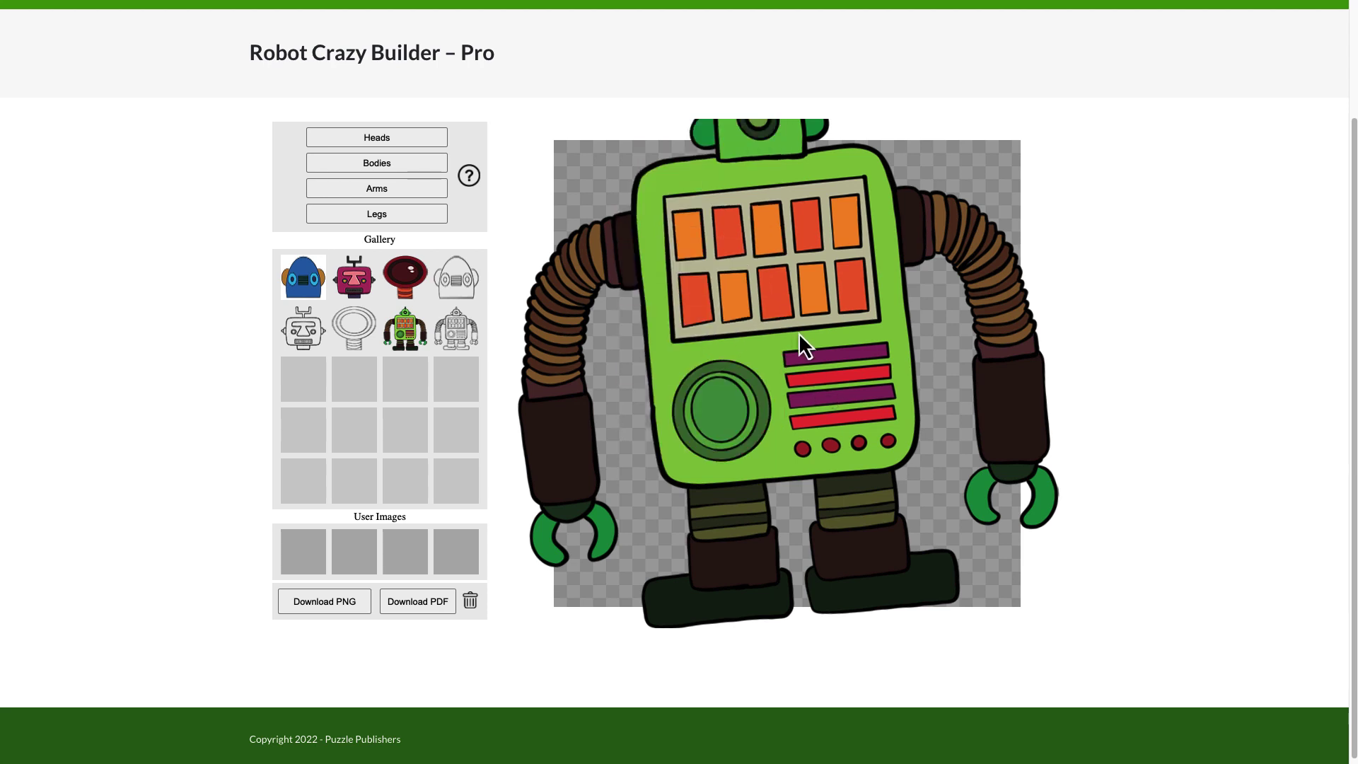
Shrink the green robot to less than half its size and place it slightly below the canvas centre, keeping a slight counterclockwise tilt.
key("z")
scroll(799, 332, "down", 5)
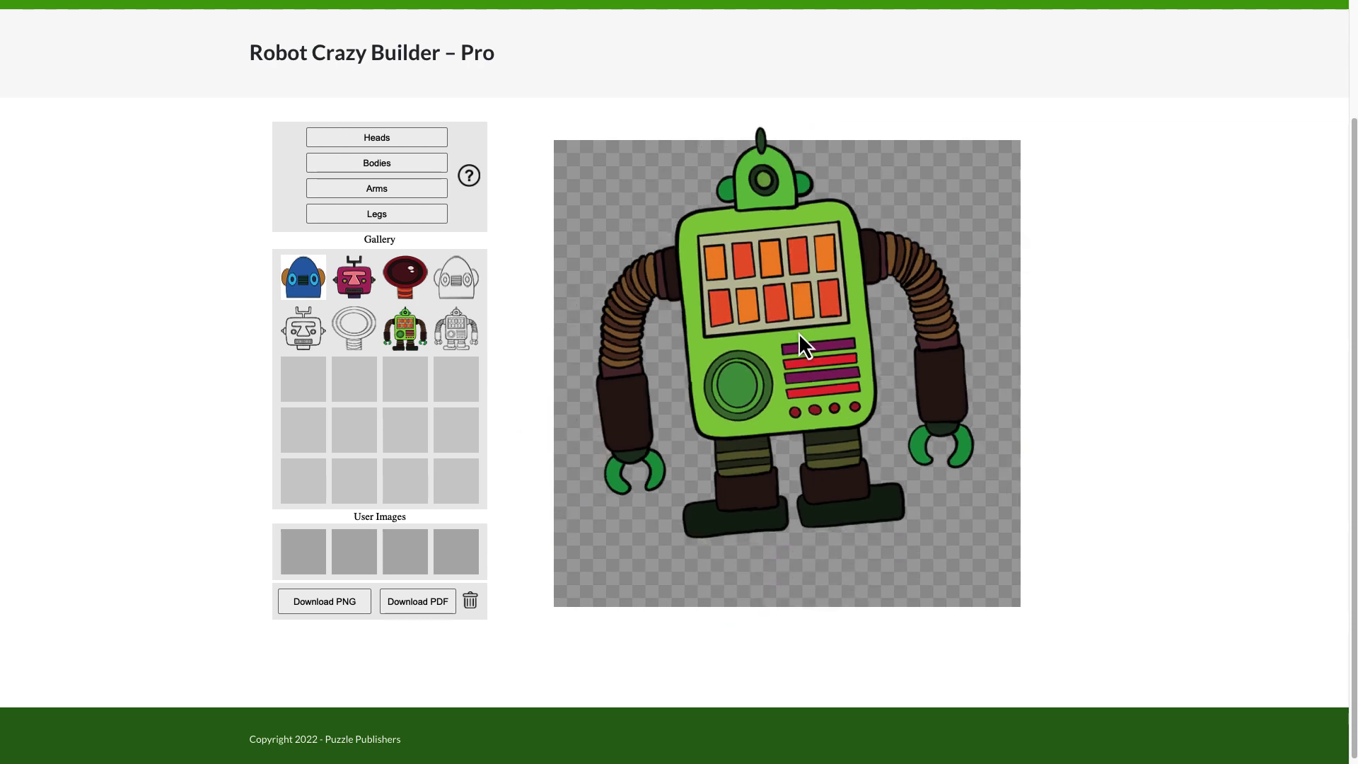
scroll(802, 359, "down", 2)
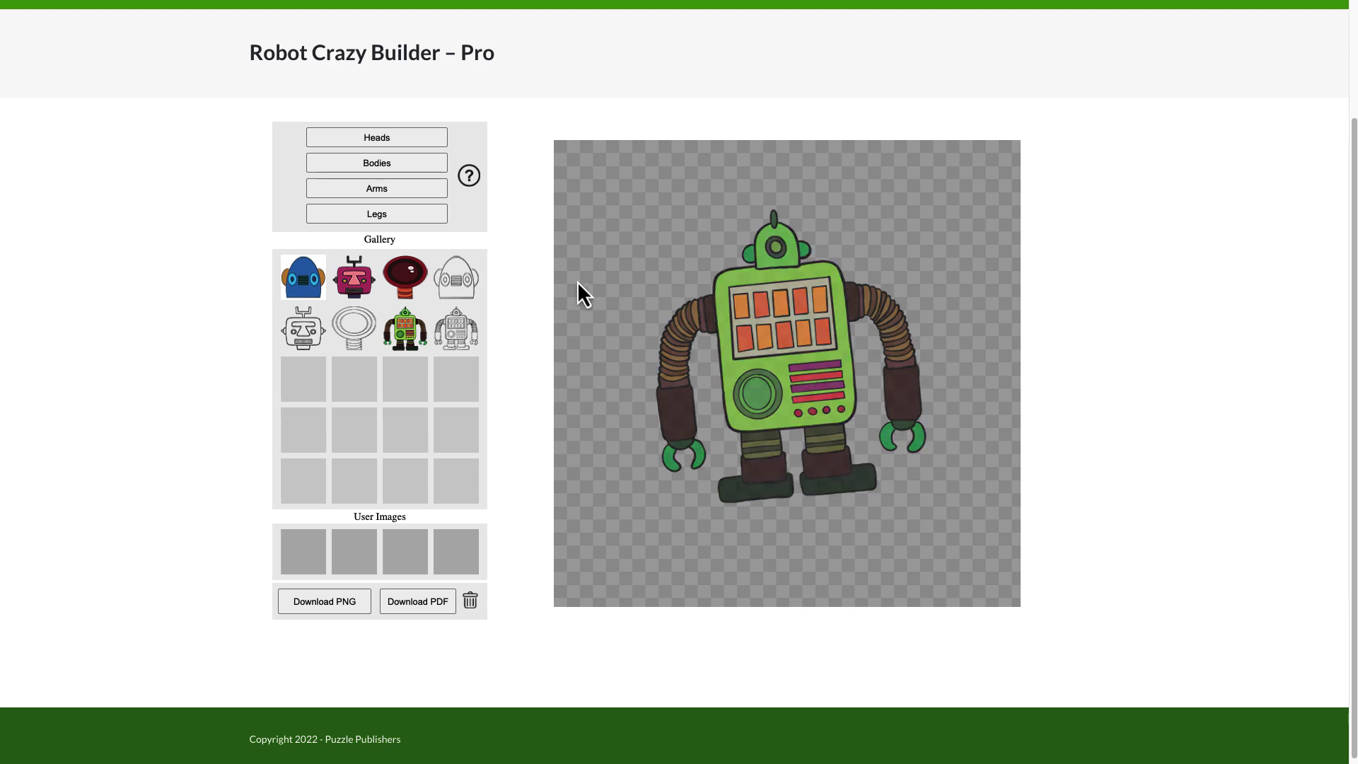
scroll(798, 341, "down", 4)
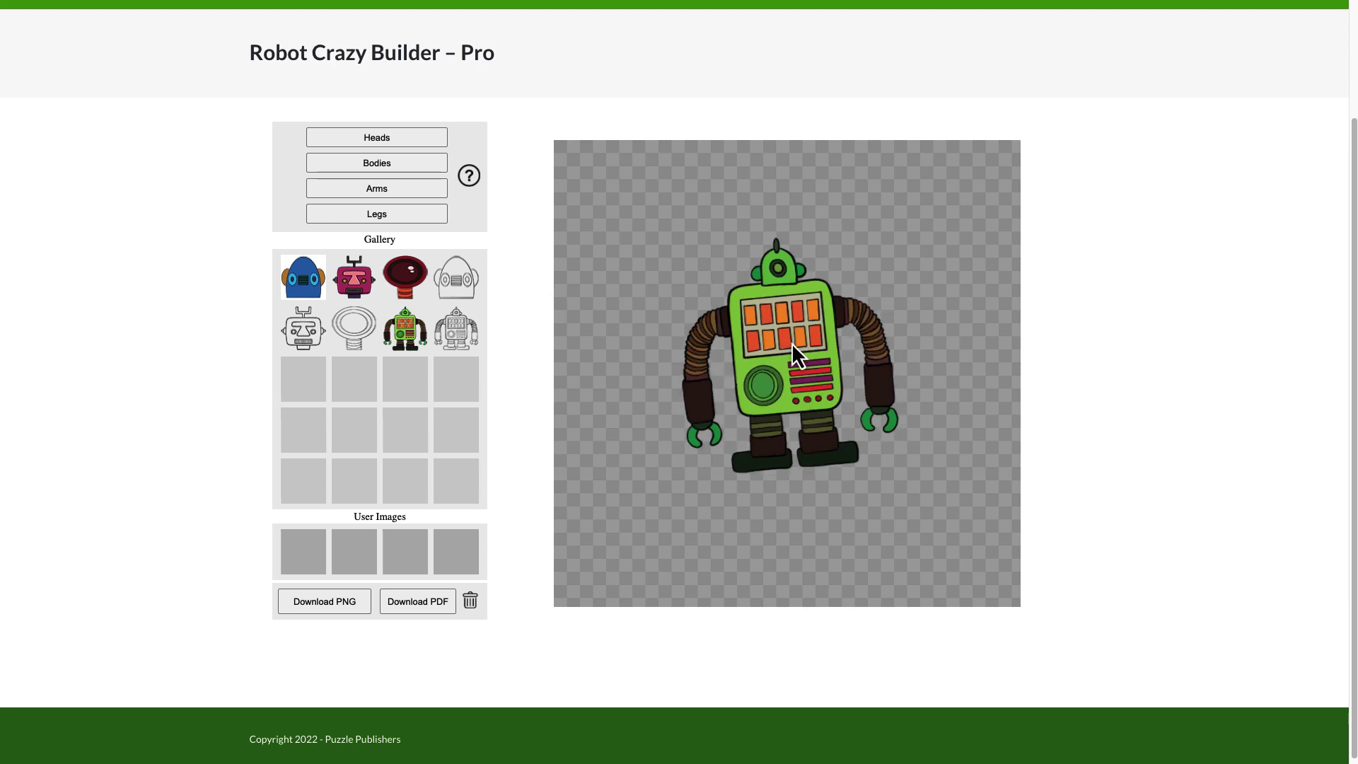
scroll(791, 343, "down", 3)
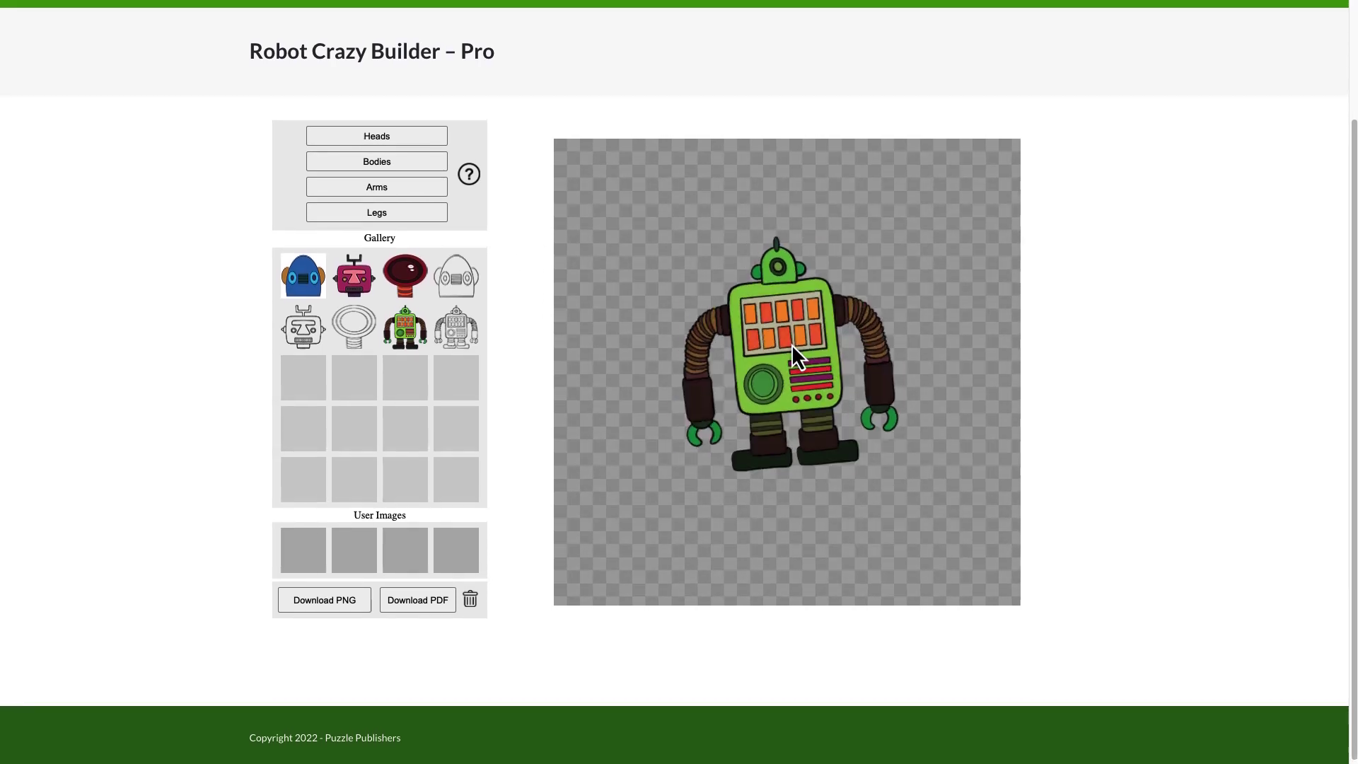
scroll(791, 343, "up", 3)
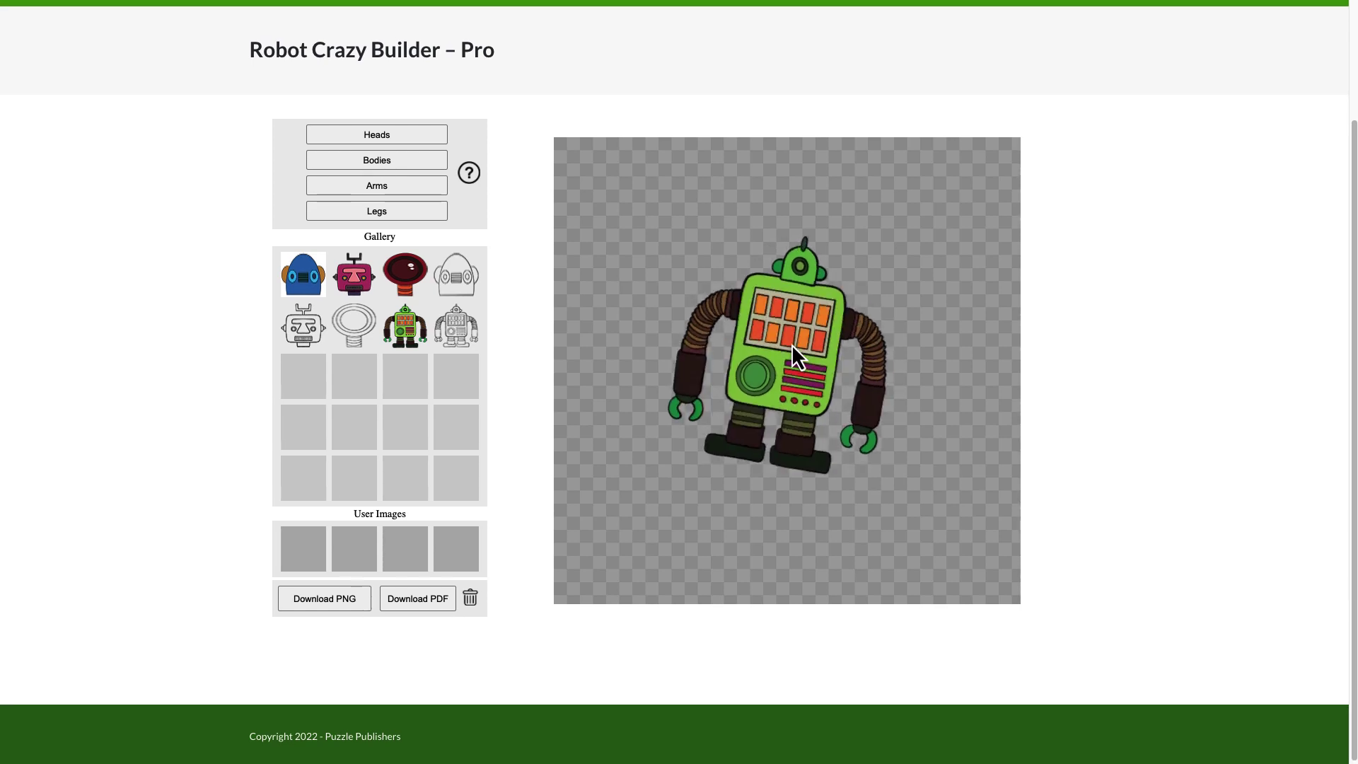
left_click_drag(798, 371, 757, 392)
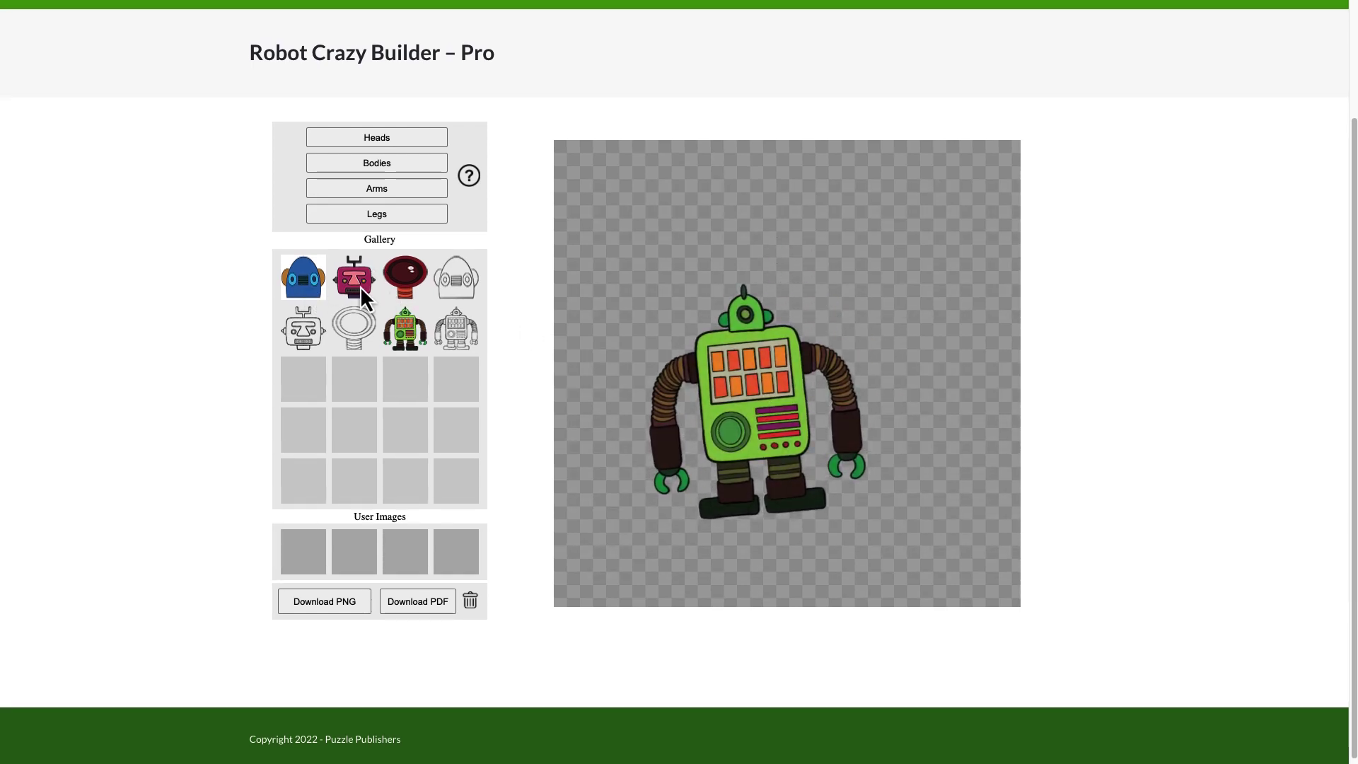
Add the magenta antenna head from the Heads gallery, shrink it, and fit it over the green robot's head.
left_click_drag(355, 283, 748, 253)
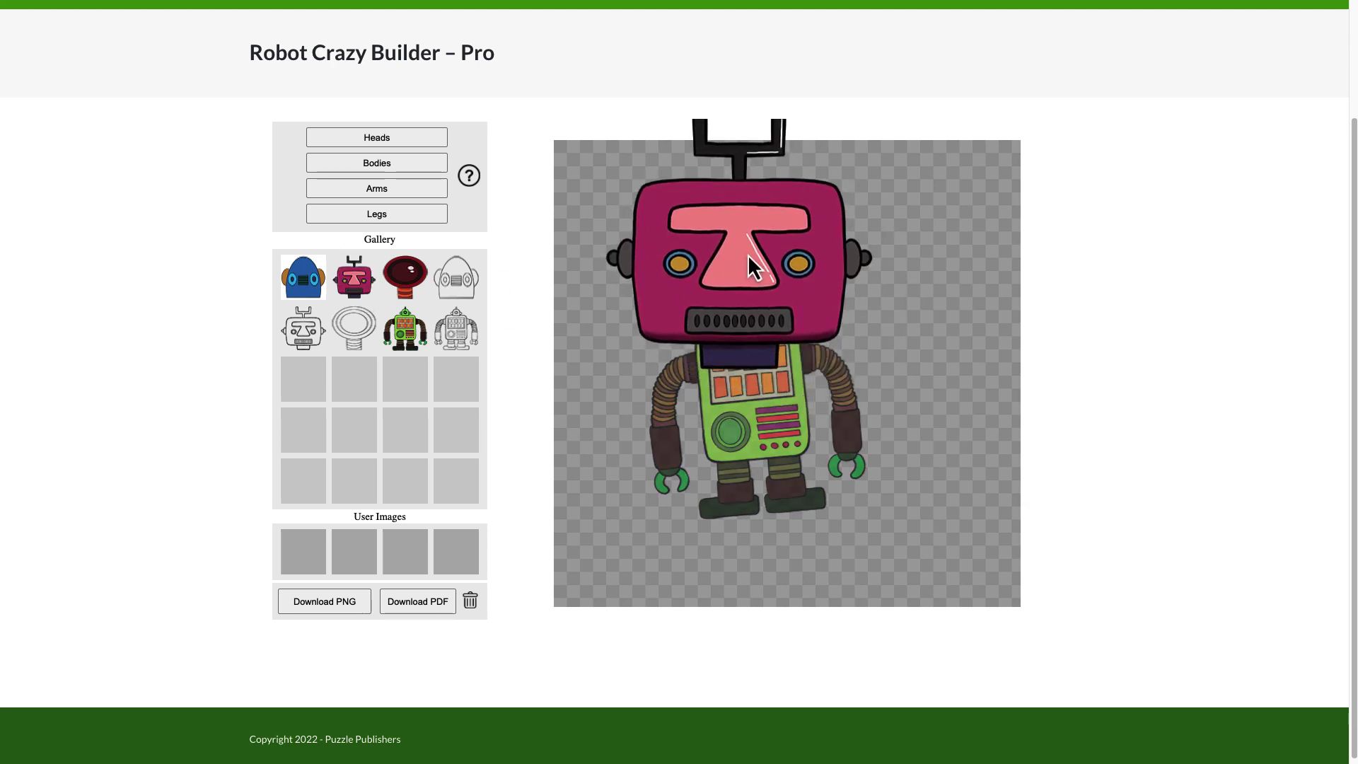
scroll(748, 253, "down", 5)
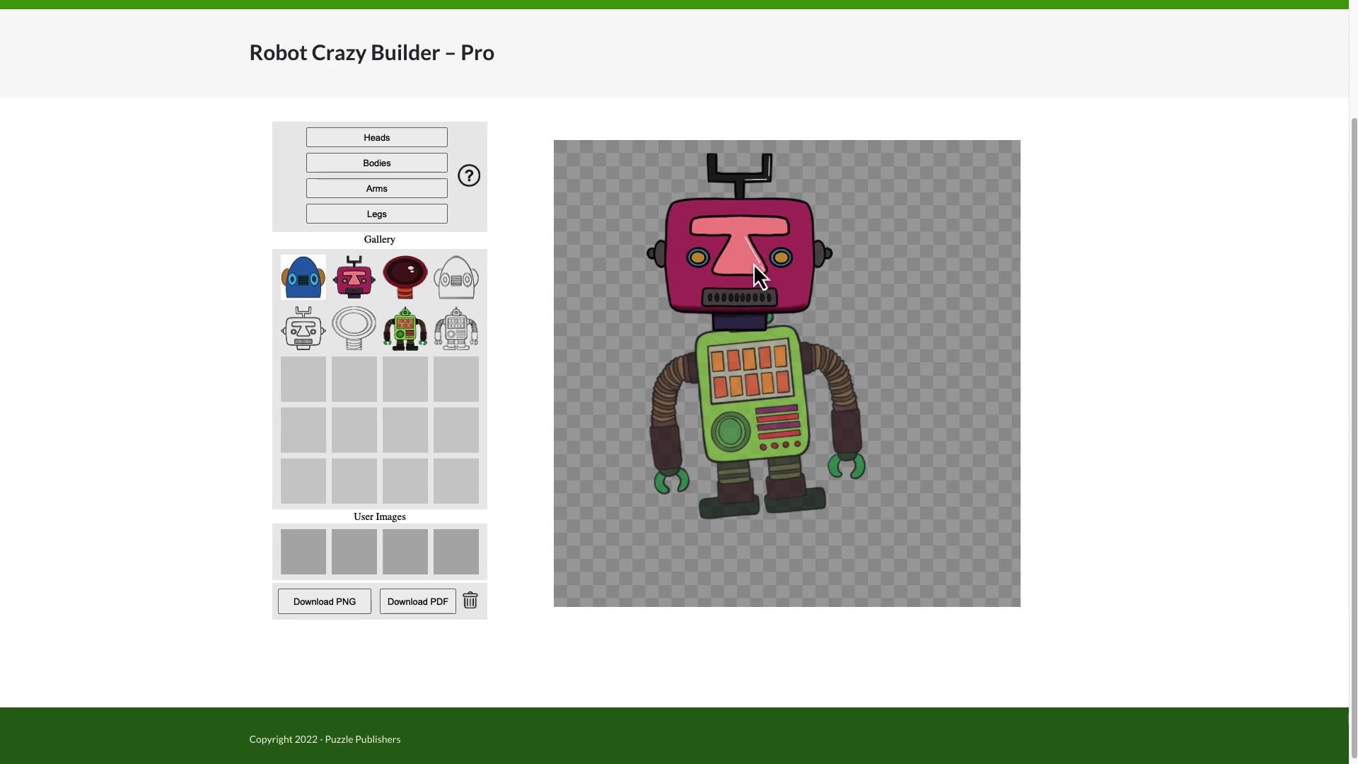
scroll(749, 265, "down", 3)
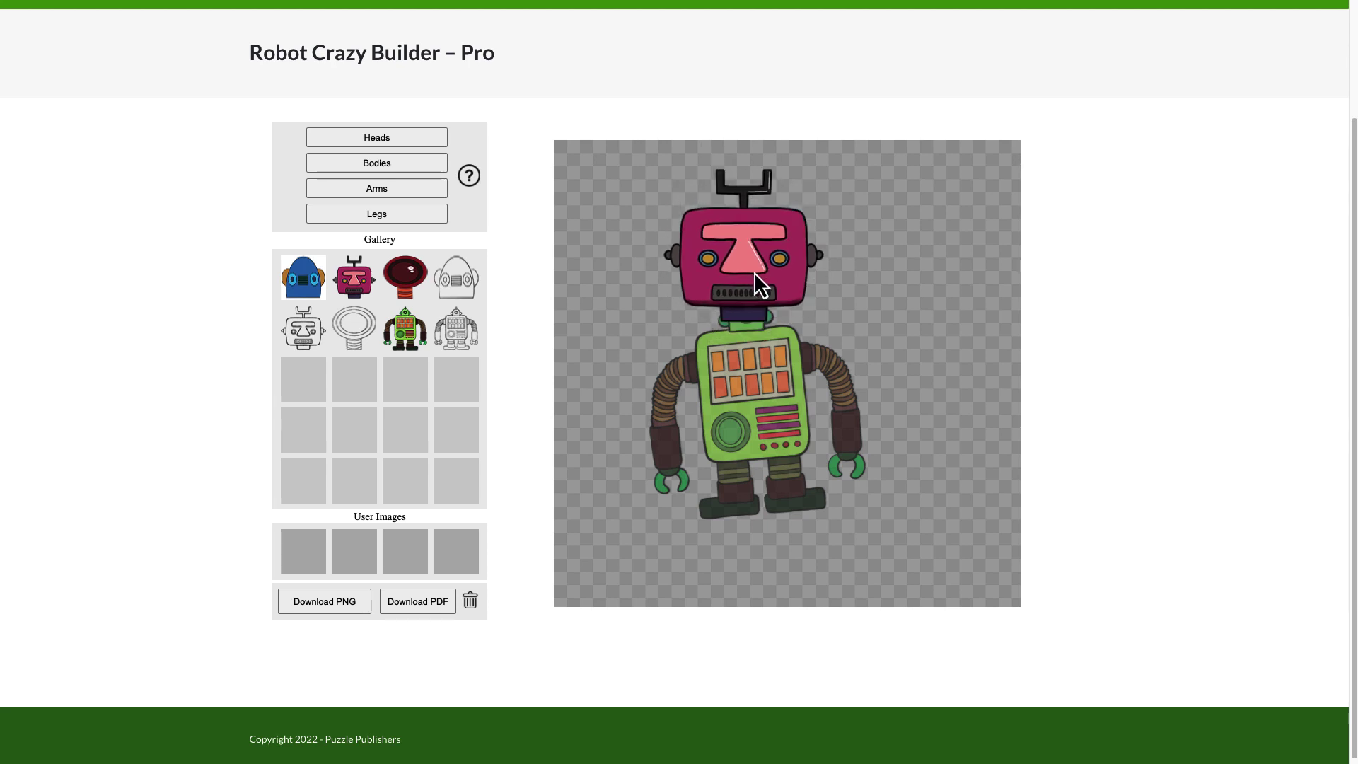
scroll(756, 287, "down", 2)
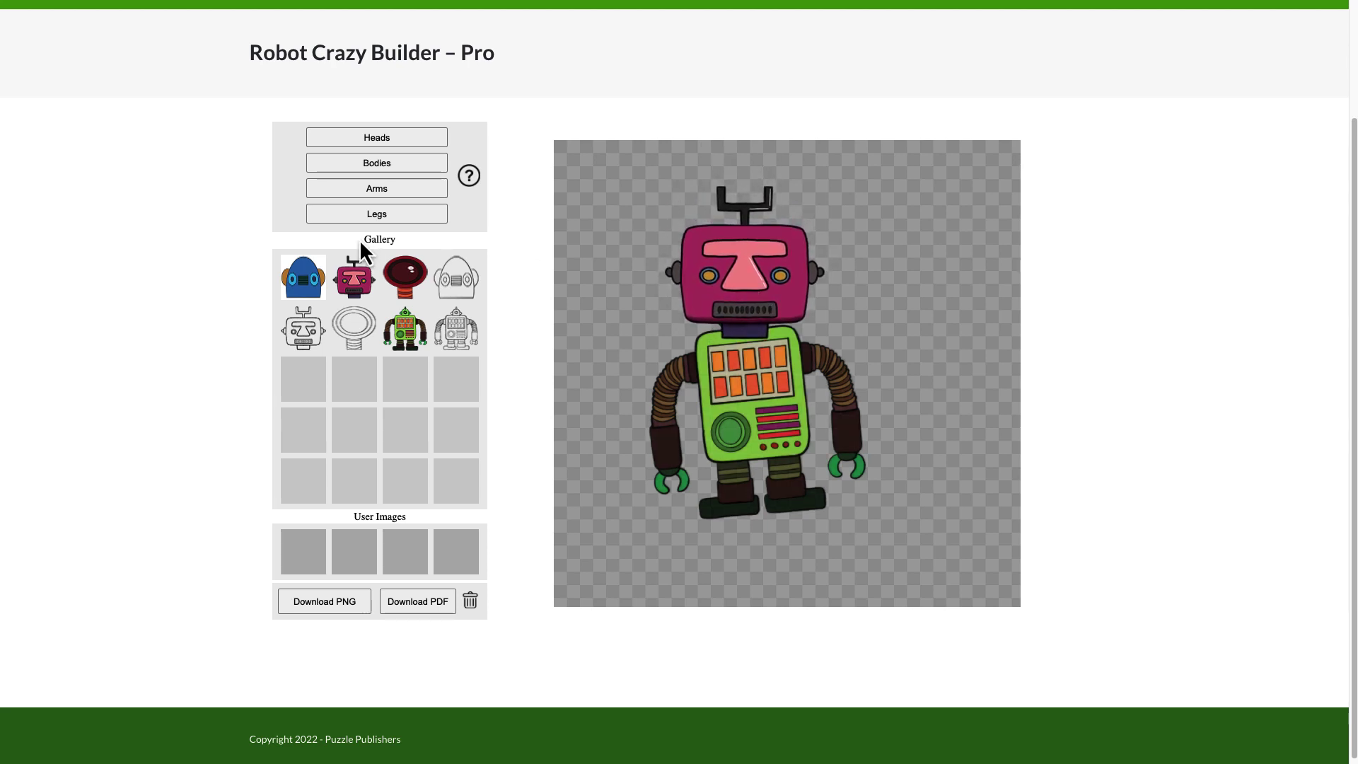
Clear the canvas and add the brown dial body from the Bodies gallery, shrunk to about half its size.
left_click(381, 163)
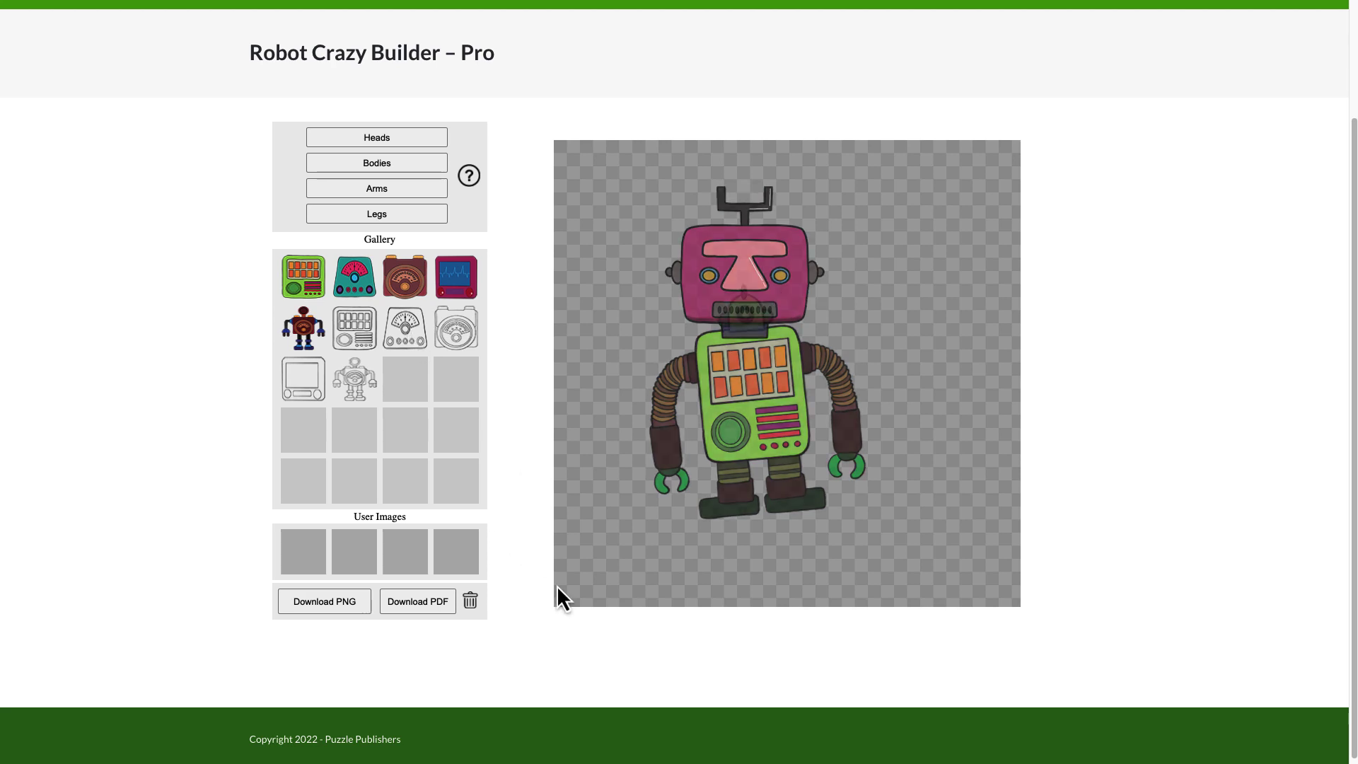
left_click(471, 602)
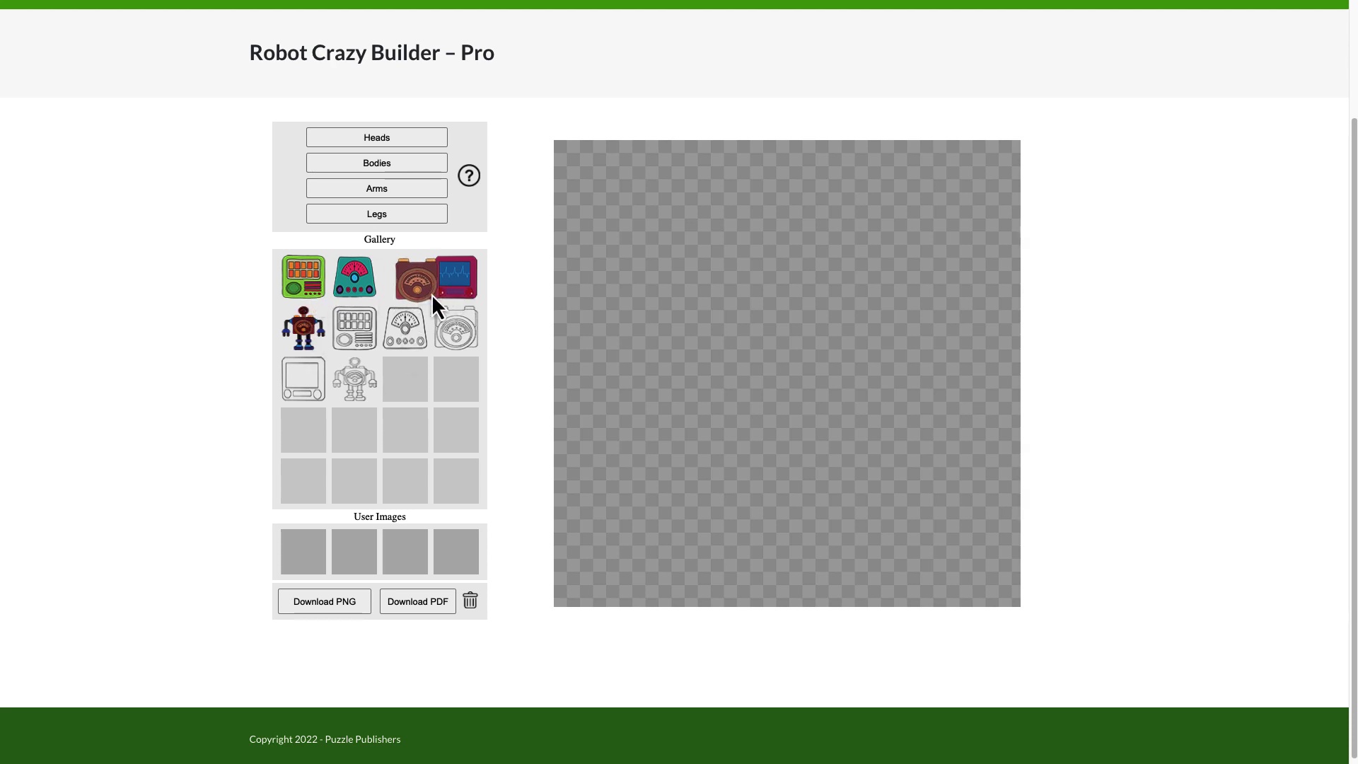
left_click_drag(431, 294, 753, 319)
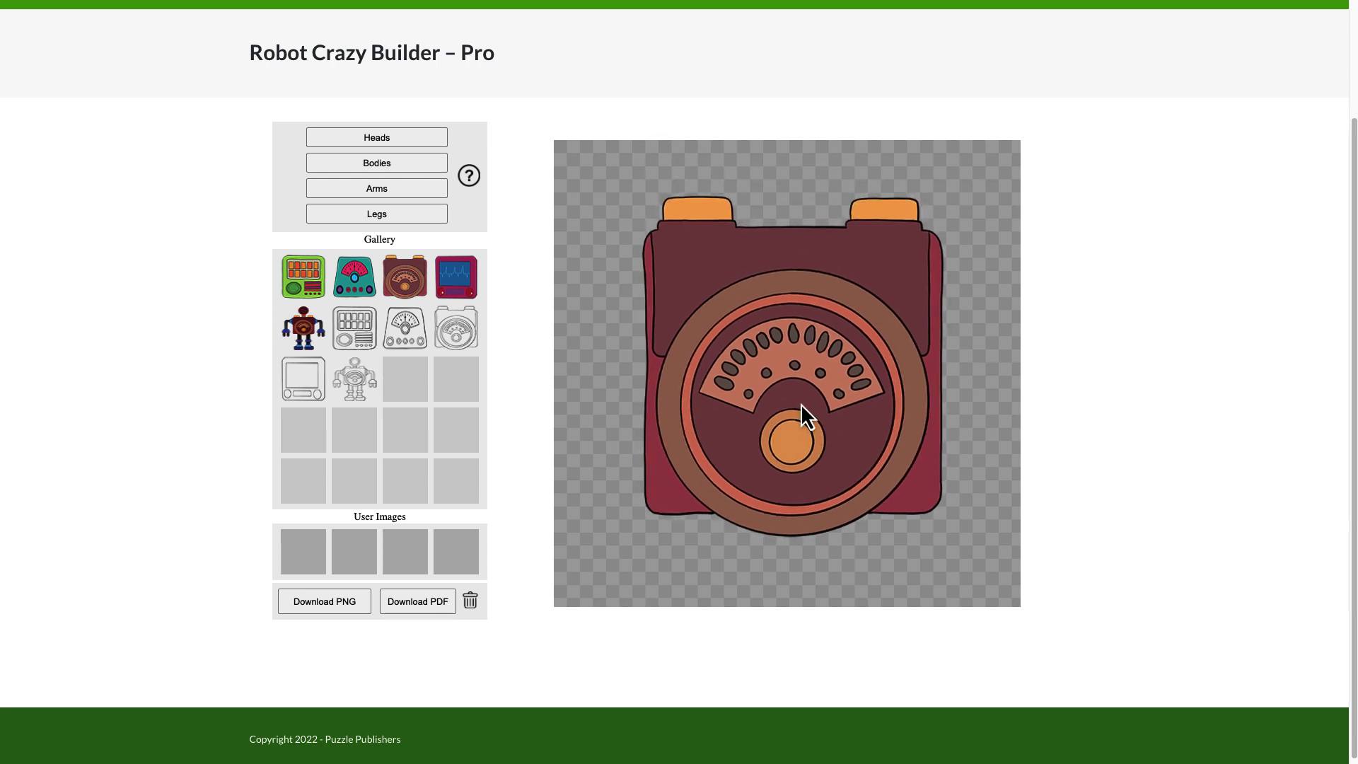
scroll(799, 401, "down", 5)
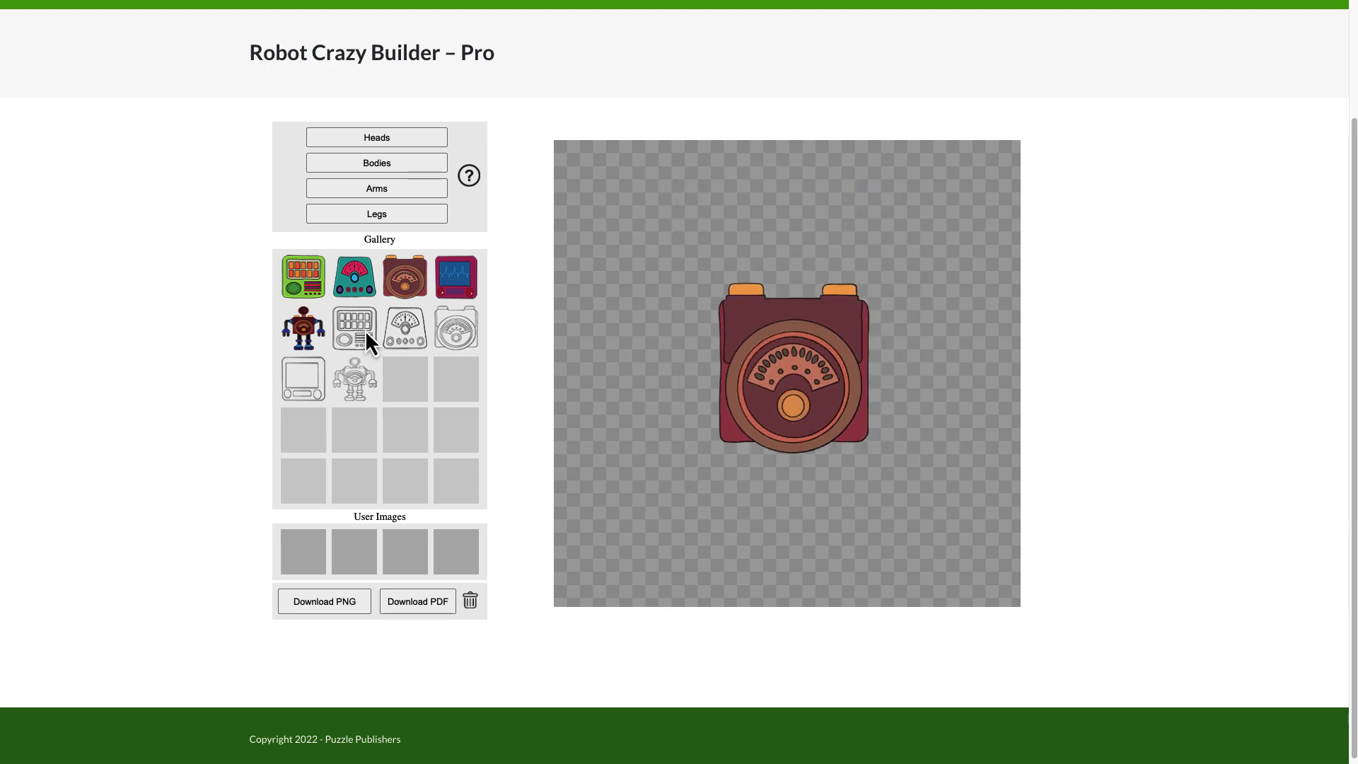
Add the blue claw arm from the Arms gallery and place it against the left side of the brown body.
left_click(372, 192)
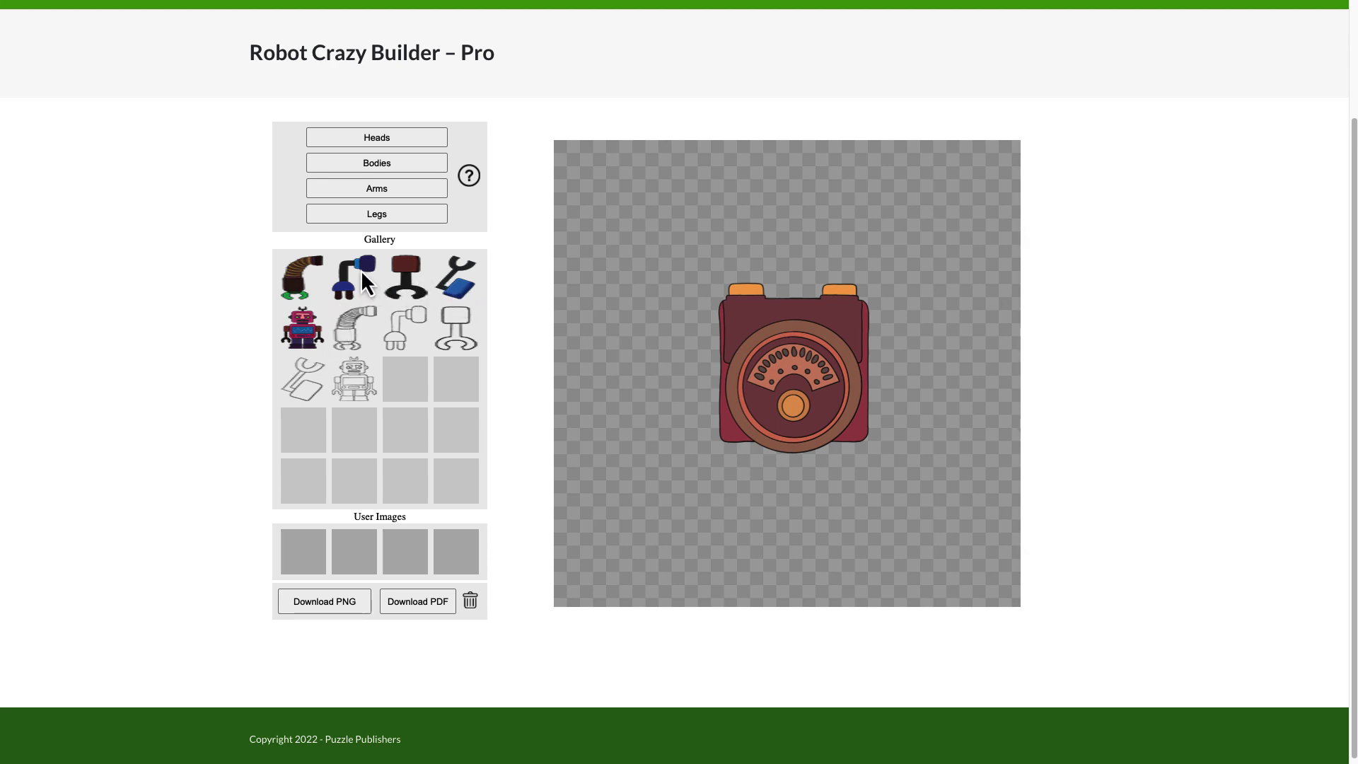
left_click_drag(362, 273, 581, 326)
left_click_drag(694, 349, 701, 348)
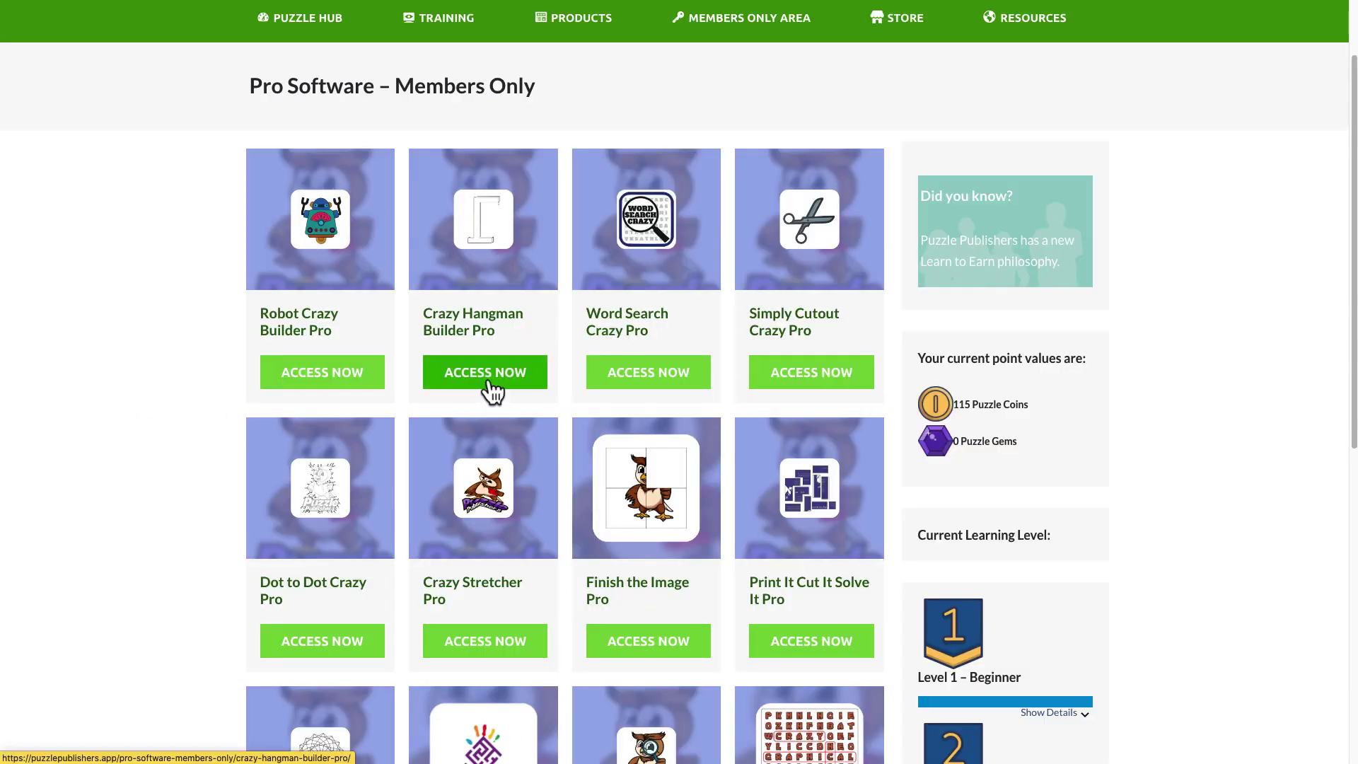
Open Crazy Hangman Builder Pro from the members-only software list, and view and close its help list of shortcuts.
left_click(491, 388)
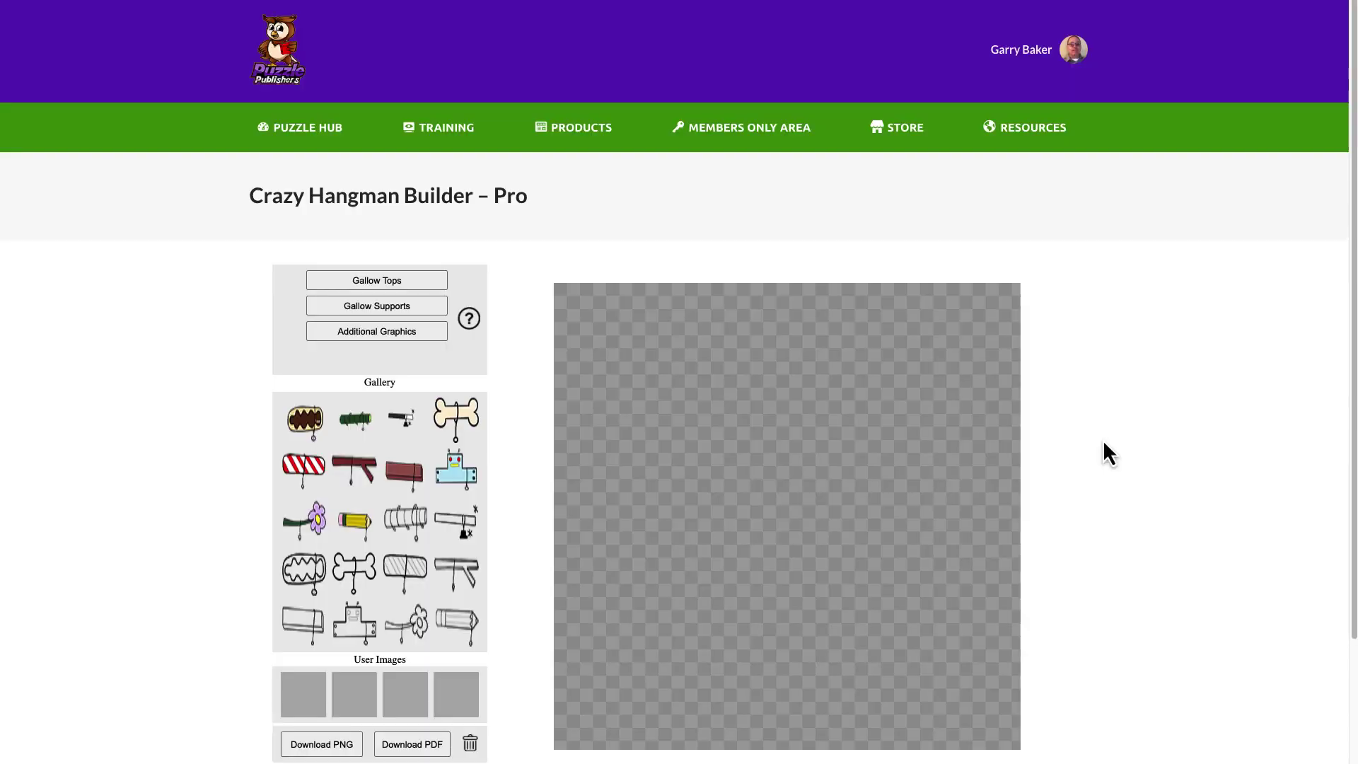
scroll(1107, 452, "down", 2)
scroll(1103, 444, "down", 1)
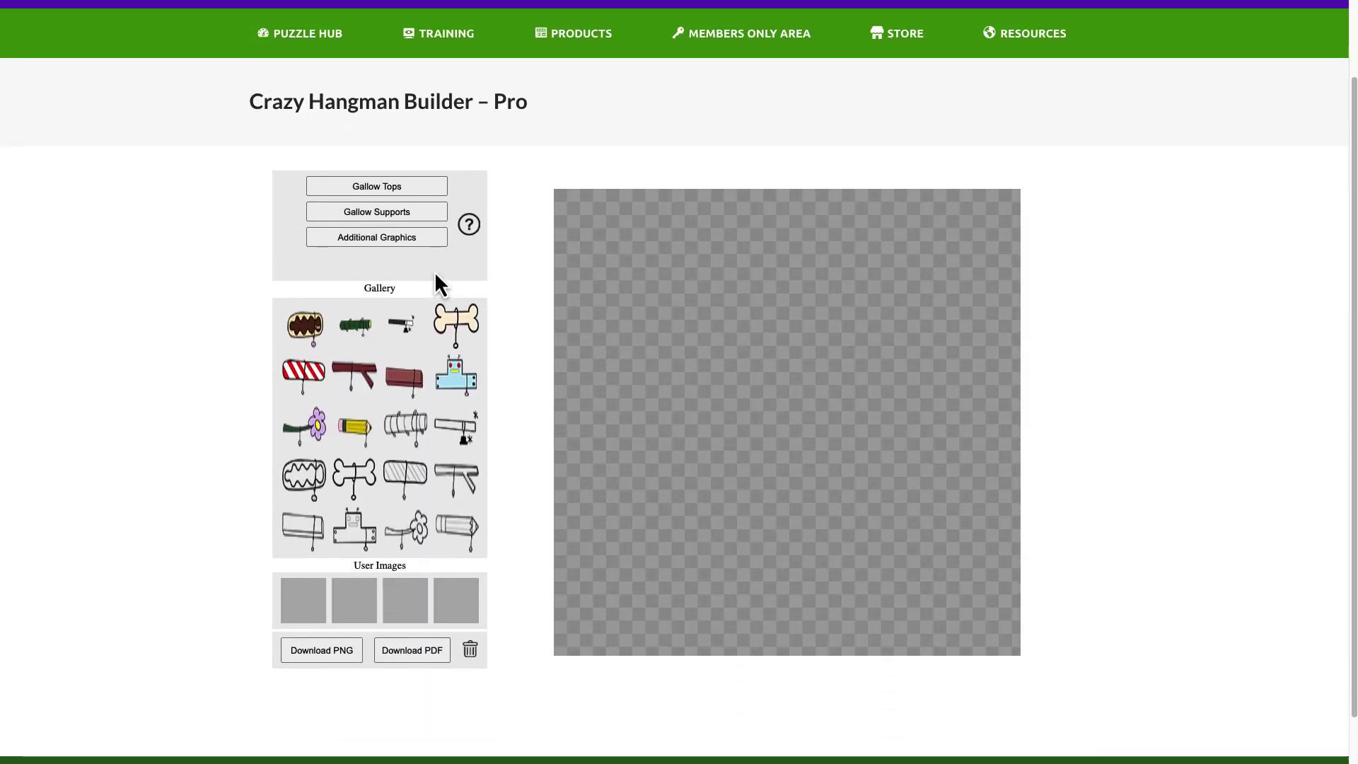
left_click(469, 226)
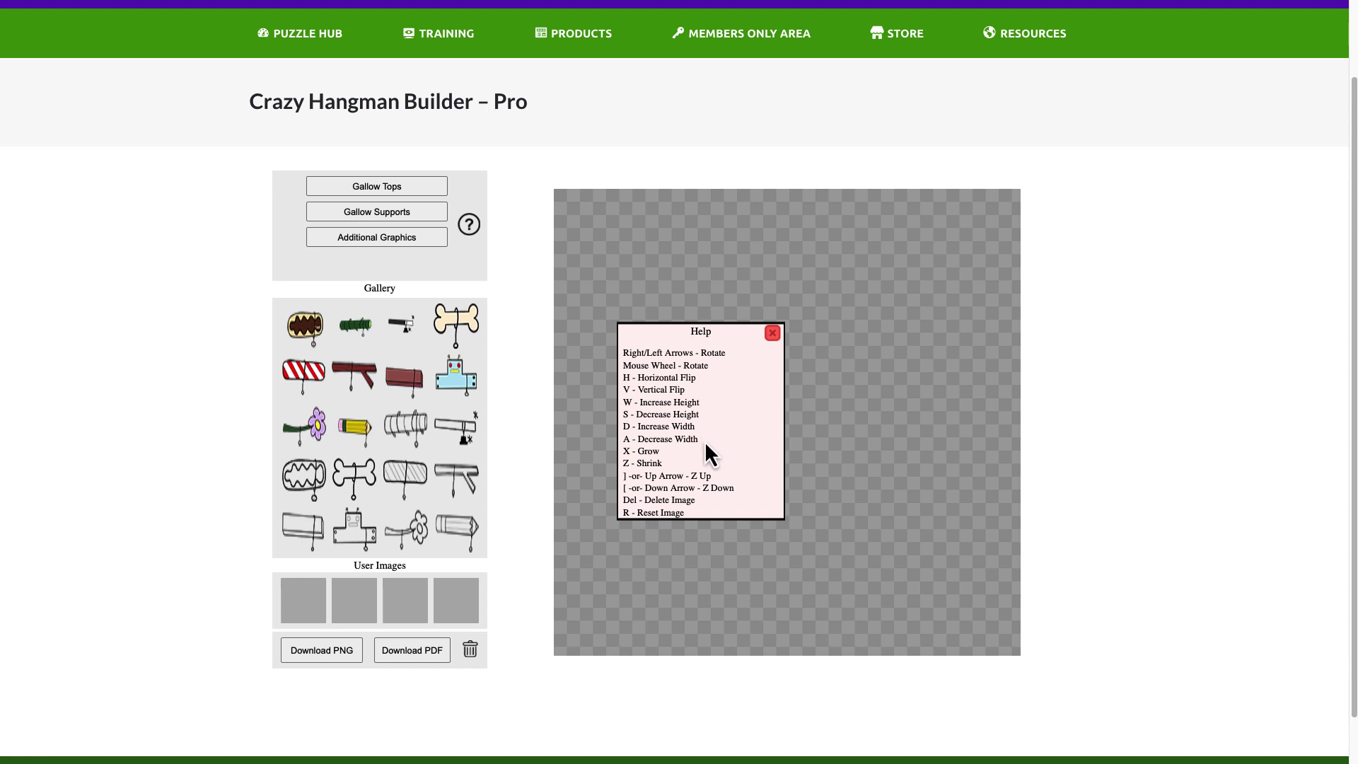
left_click(775, 333)
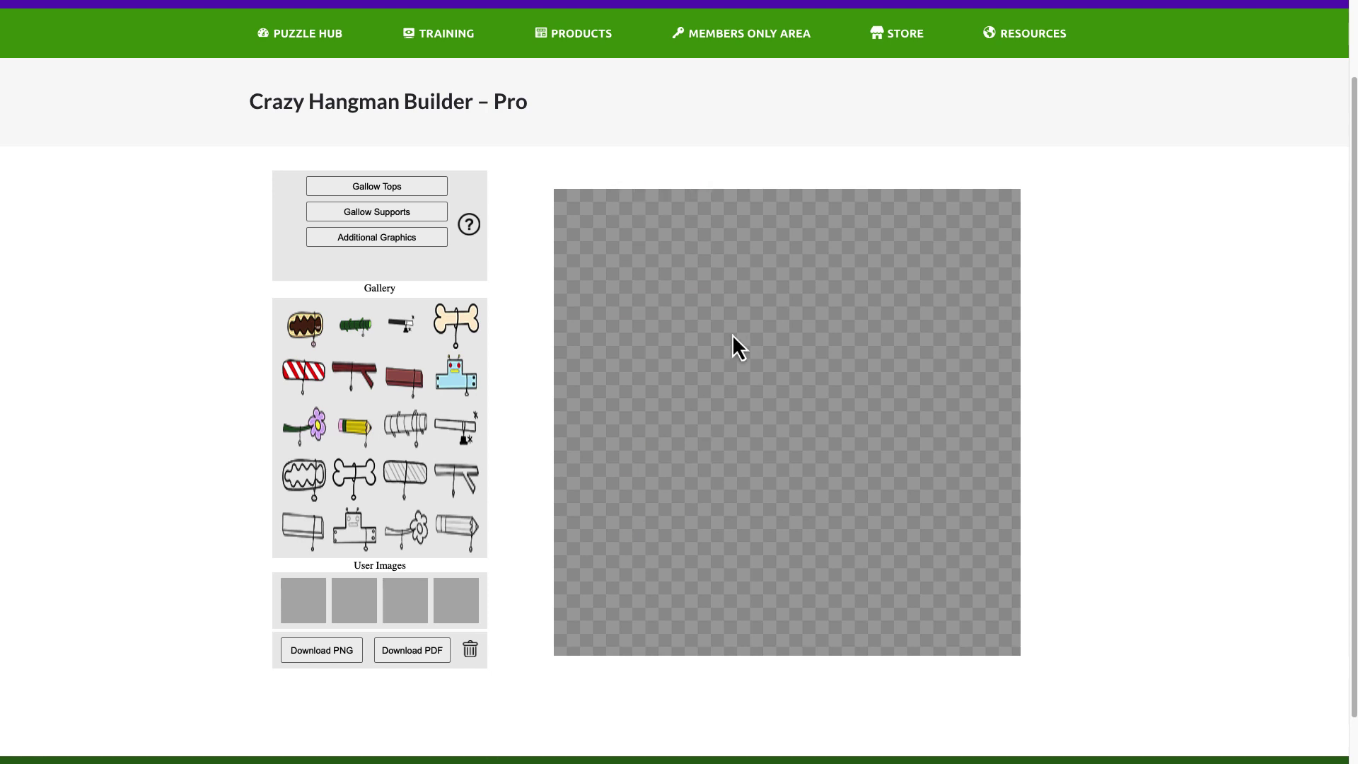
Build a bone gallows from the upright bone in Gallow Supports and the roped bone in Gallow Tops, overlapping their ends.
left_click(376, 212)
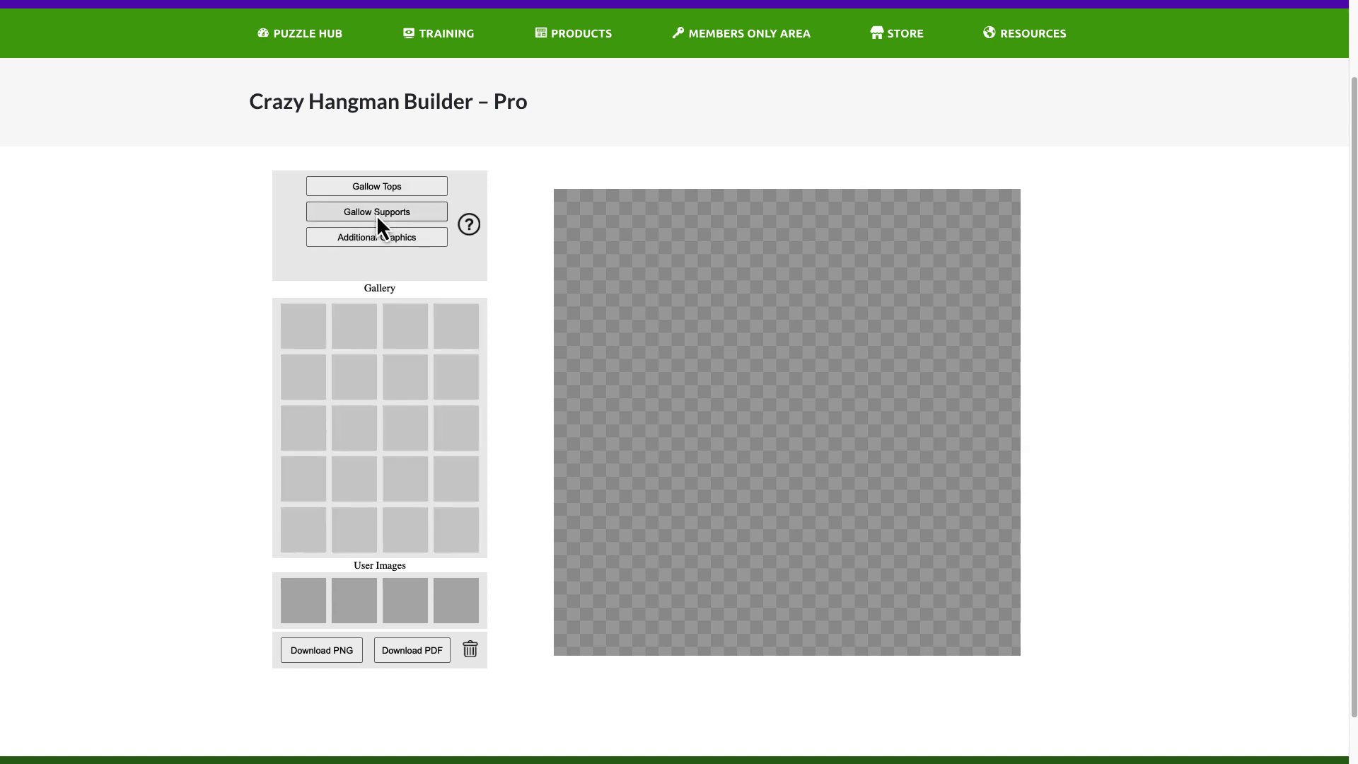
left_click_drag(459, 336, 677, 406)
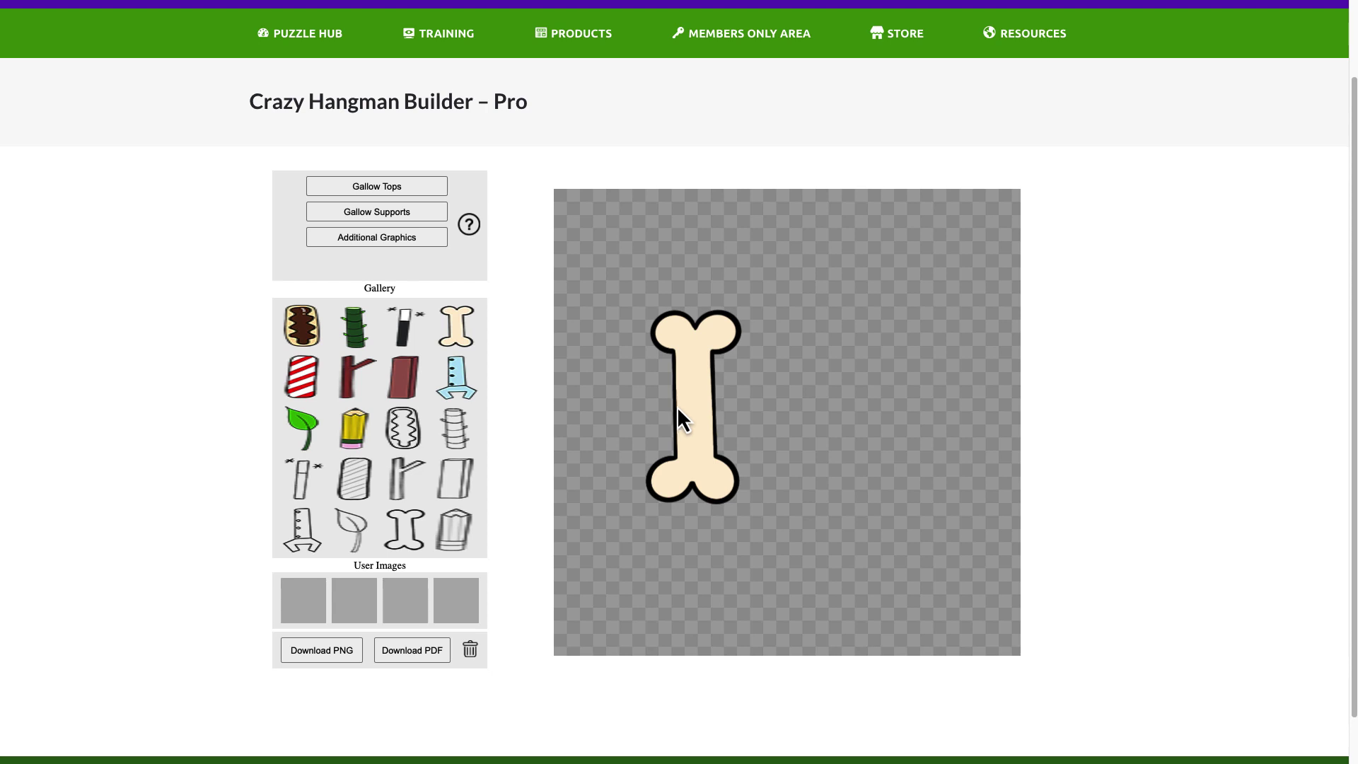
left_click(366, 192)
left_click_drag(467, 347, 523, 343)
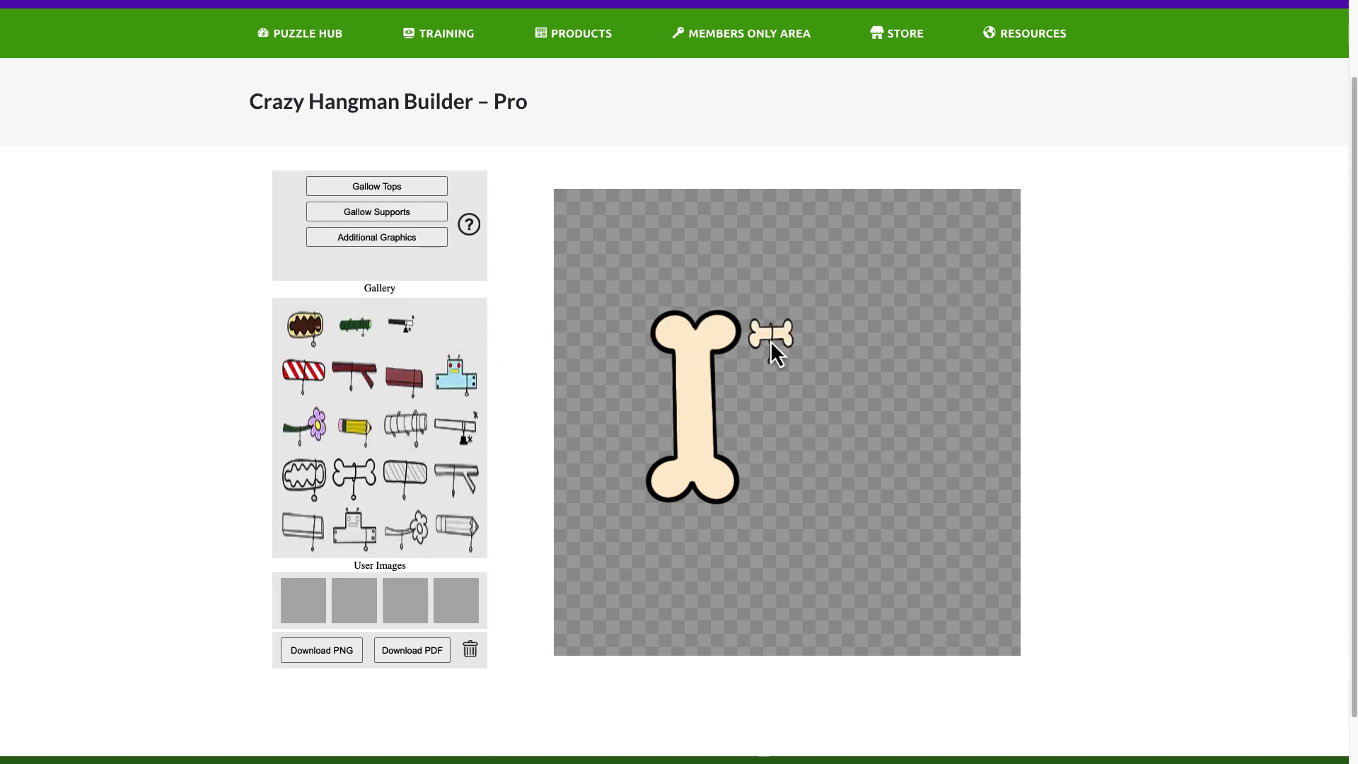
left_click_drag(770, 341, 707, 423)
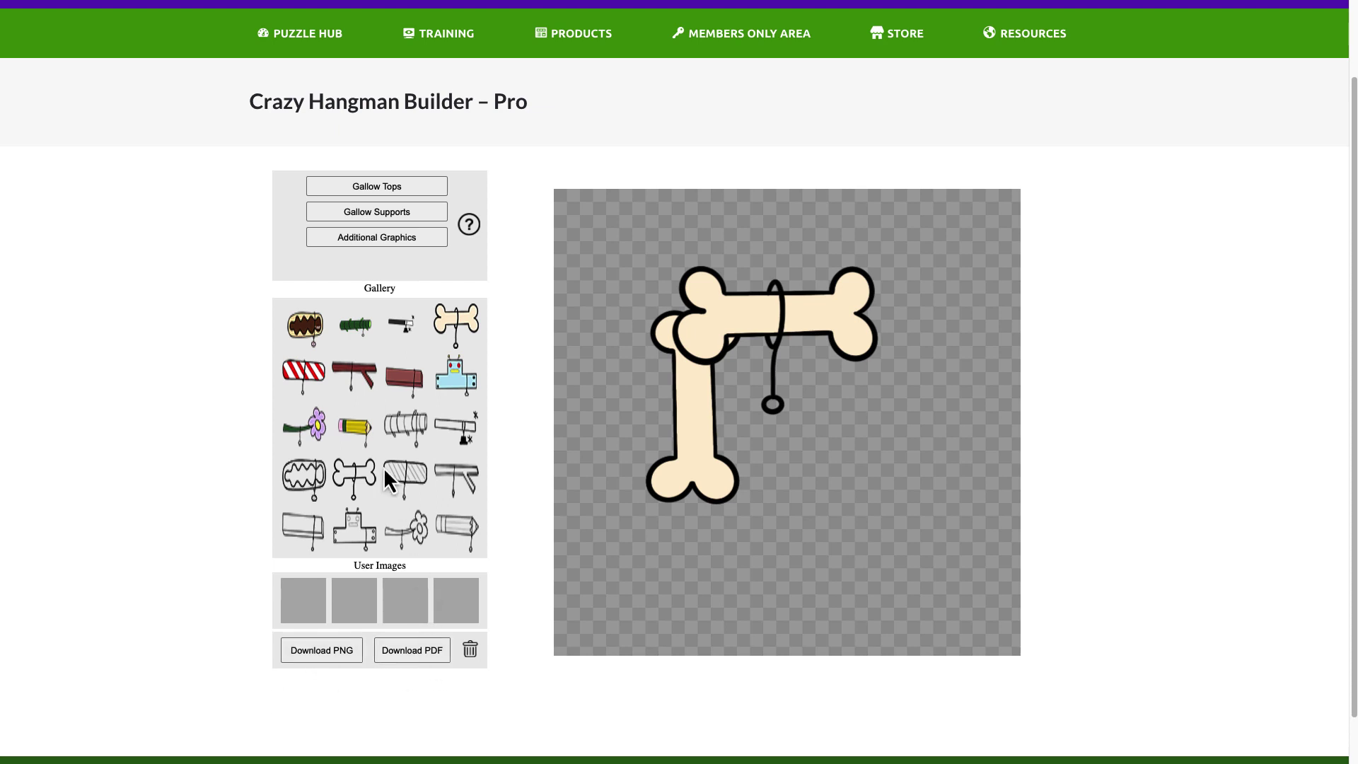
left_click_drag(729, 322, 728, 322)
Clear the canvas and place the brown wooden plank from Gallow Tops in the upper part of the canvas.
left_click(465, 646)
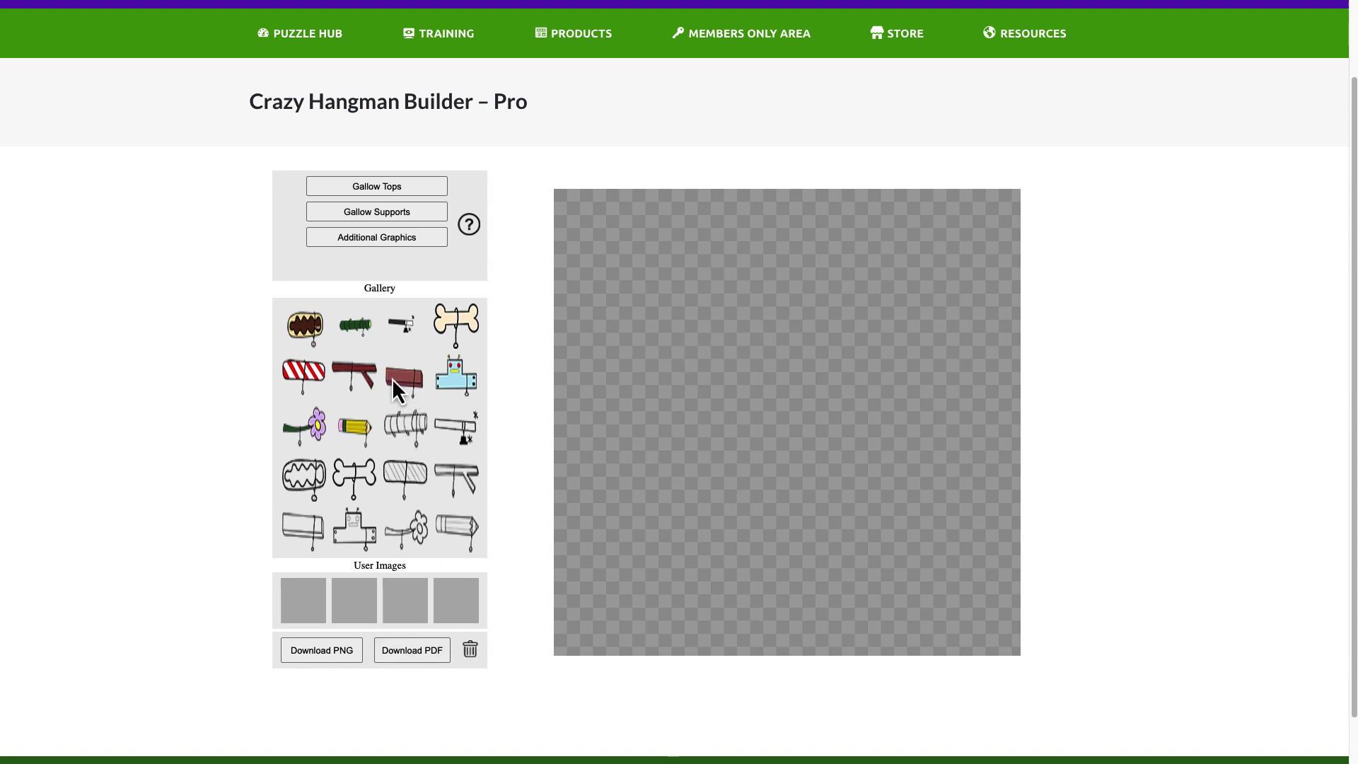
left_click_drag(782, 293, 816, 295)
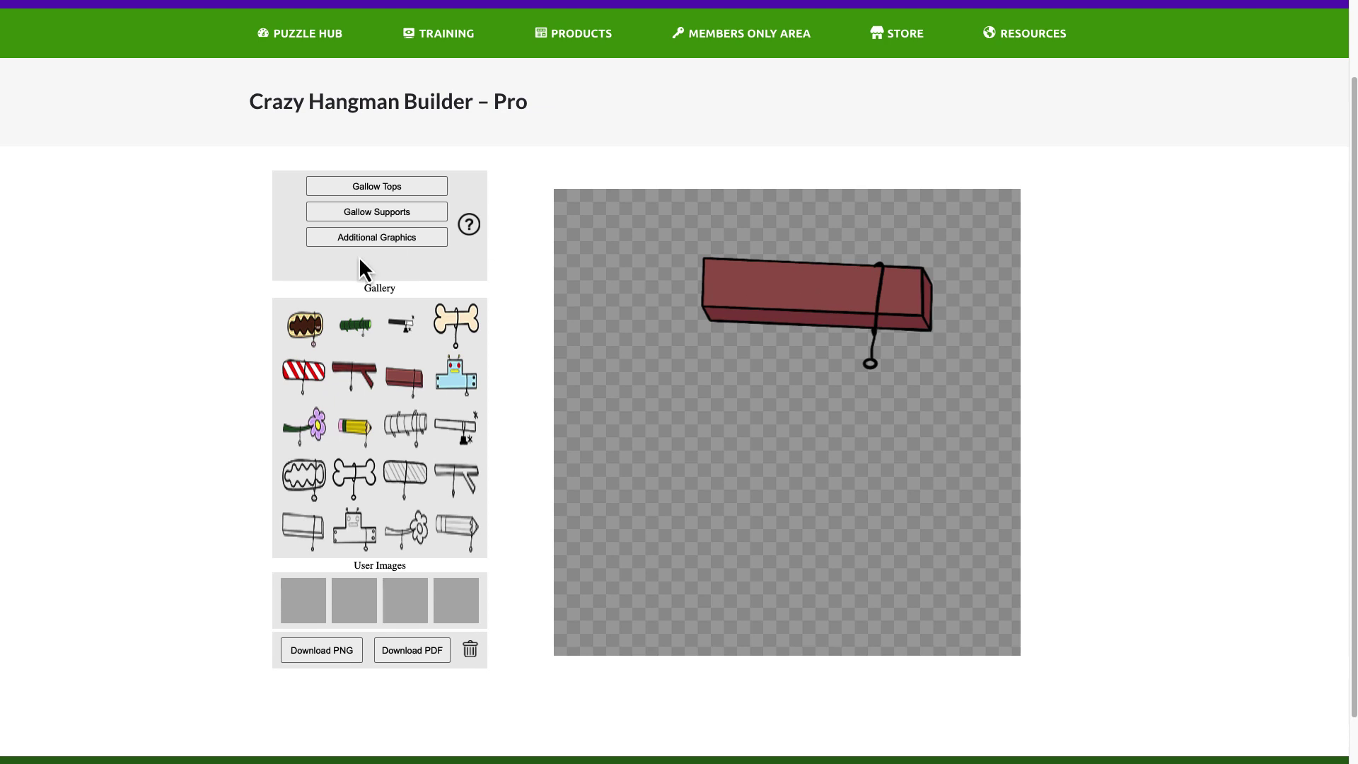
Stand the coloured forked branch from Gallow Supports, slightly enlarged, under the left end of the wooden plank.
left_click(374, 212)
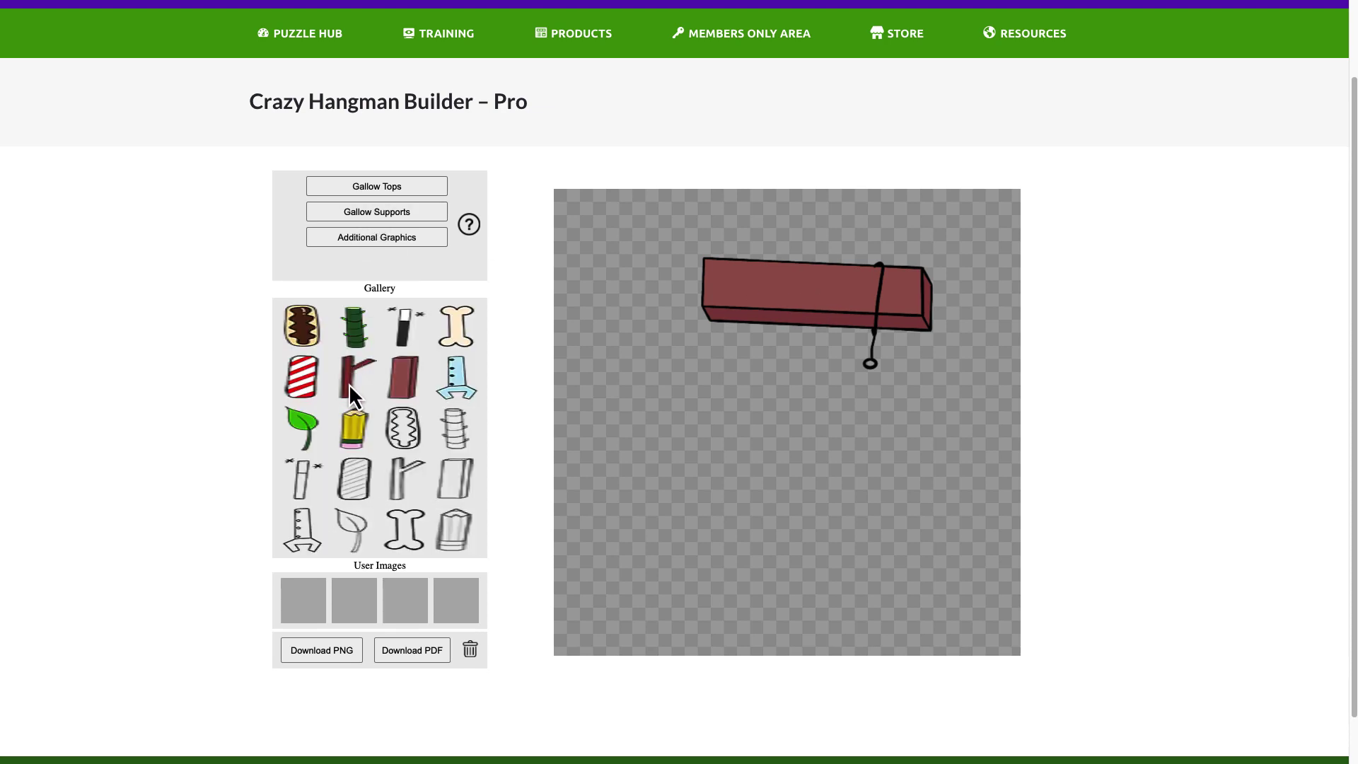
left_click_drag(379, 389, 689, 389)
scroll(689, 389, "up", 1)
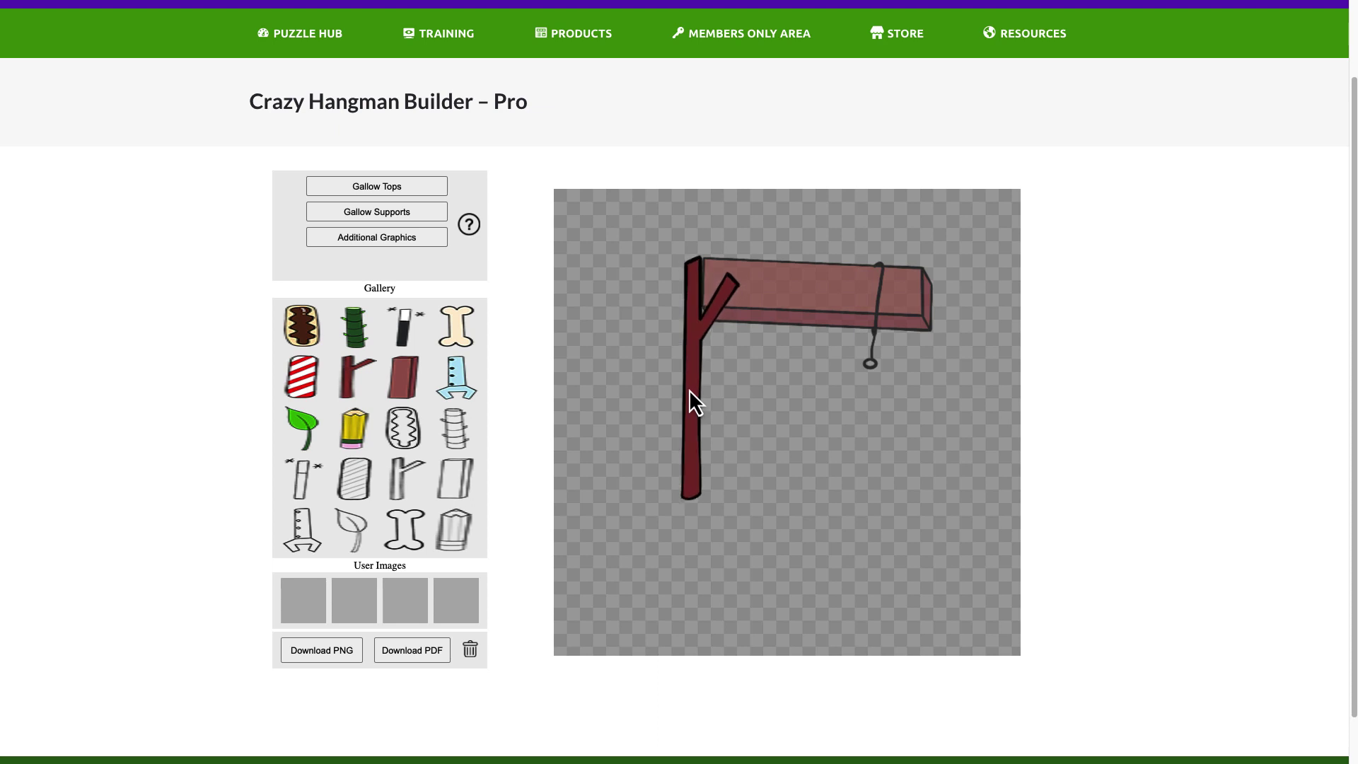
scroll(689, 389, "up", 1)
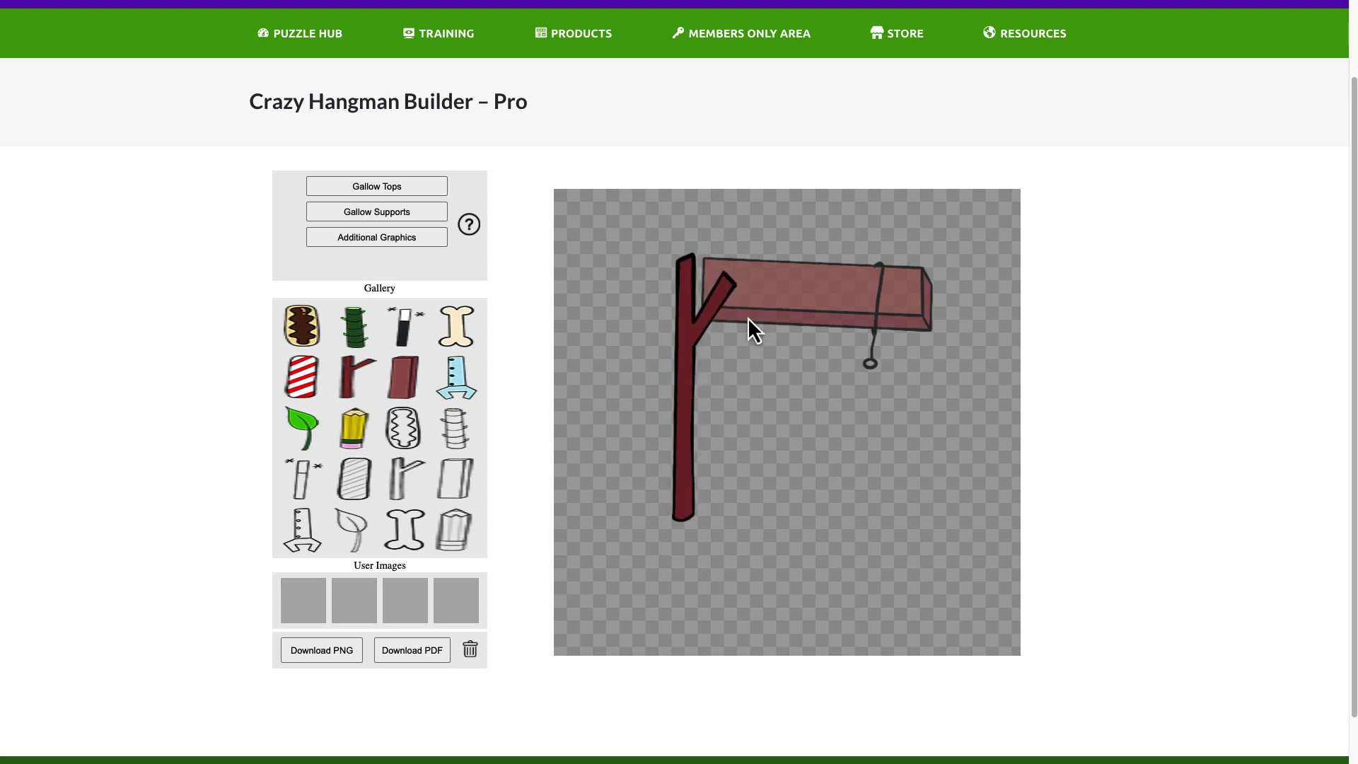
left_click_drag(801, 301, 758, 316)
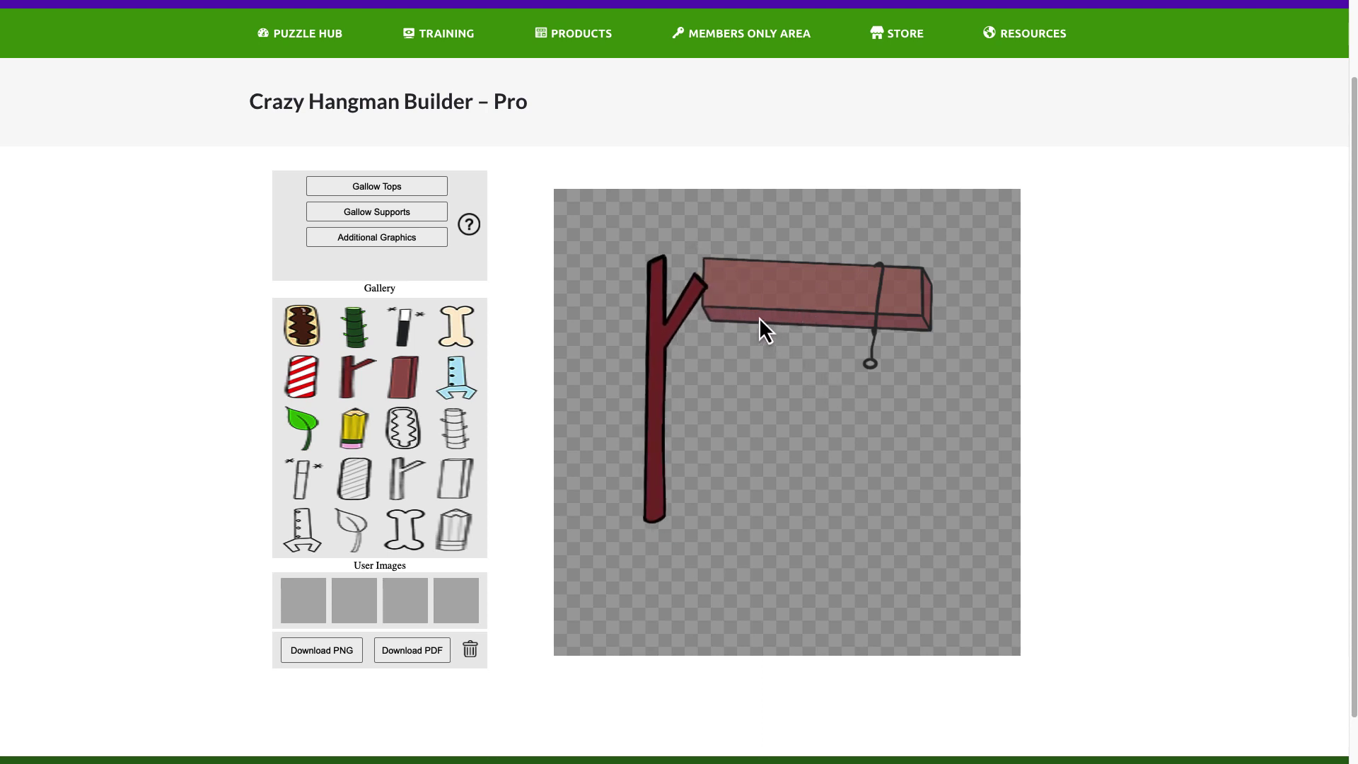
left_click_drag(652, 357, 711, 354)
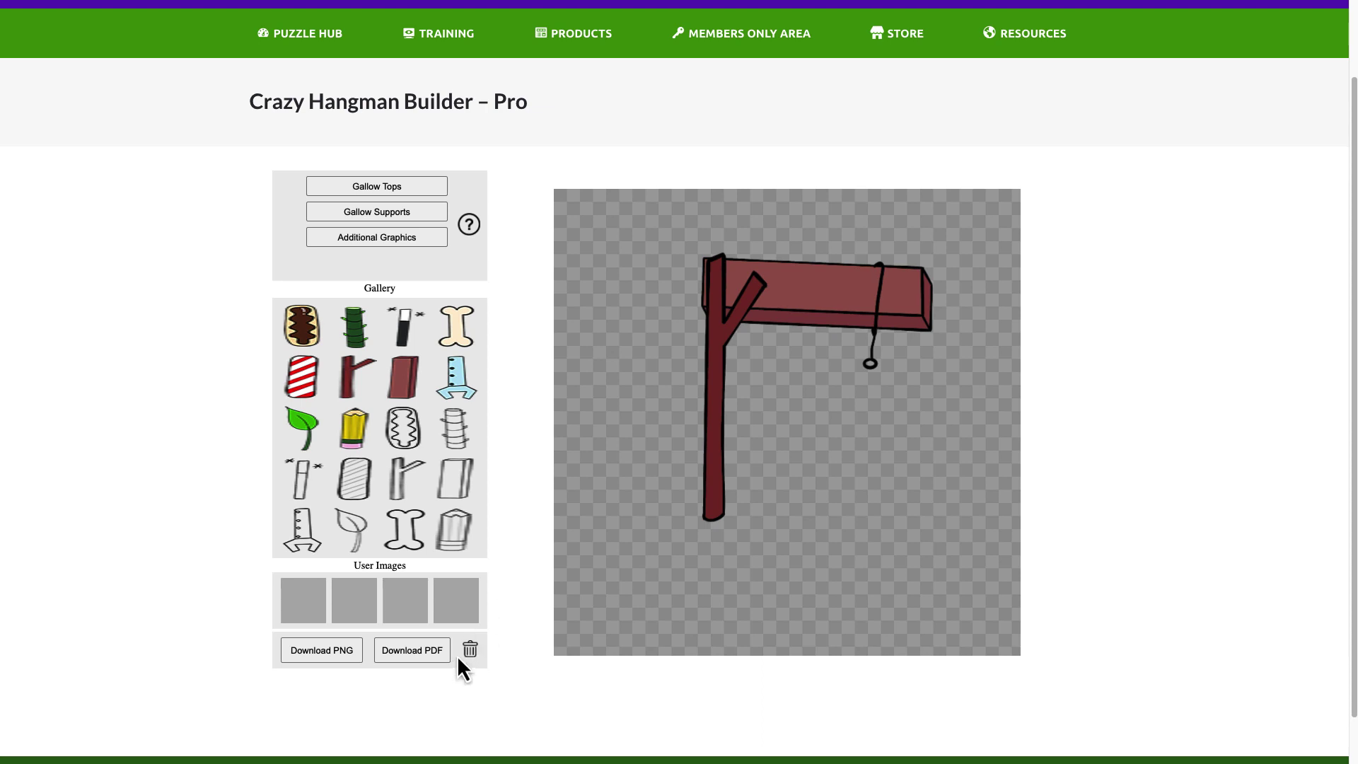
View the Additional Graphics gallery and the user image file picker without choosing a file, and return to the members-only software list.
left_click(375, 238)
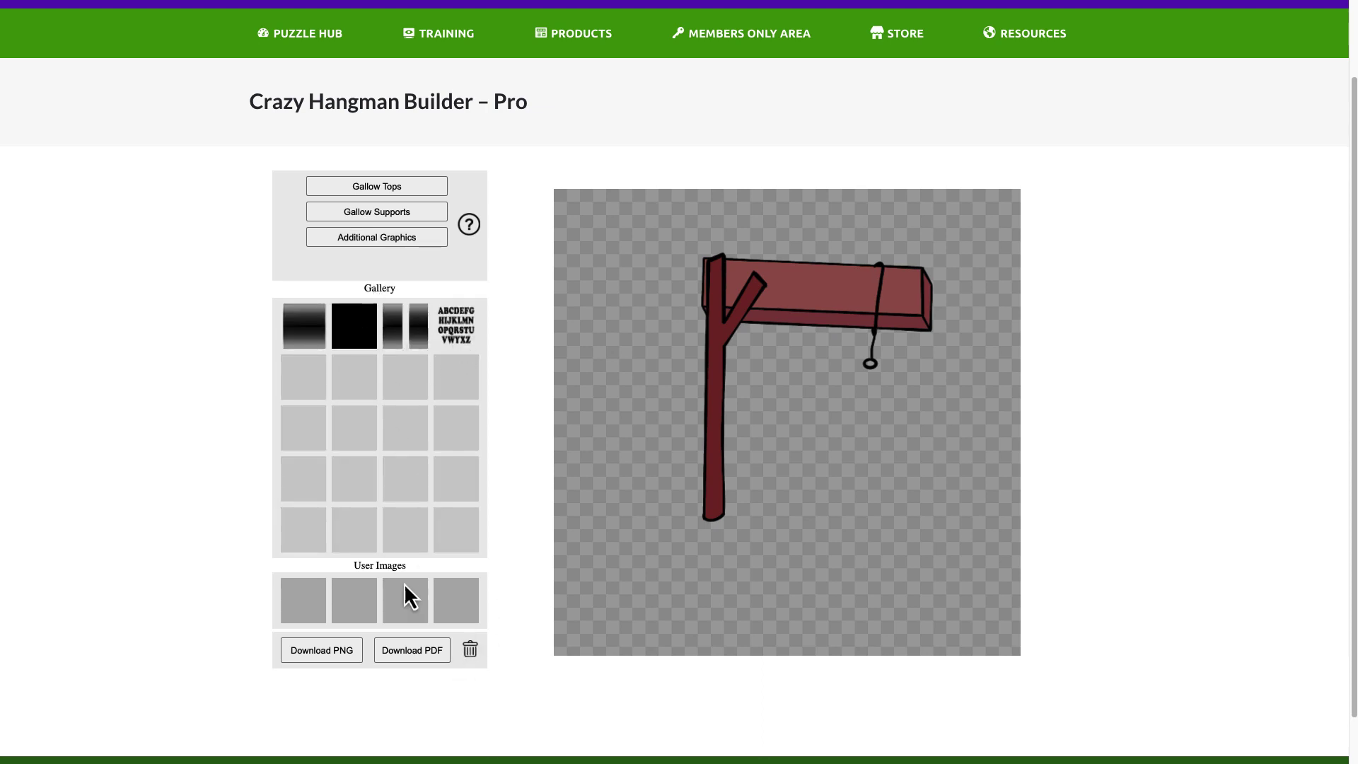
left_click(304, 608)
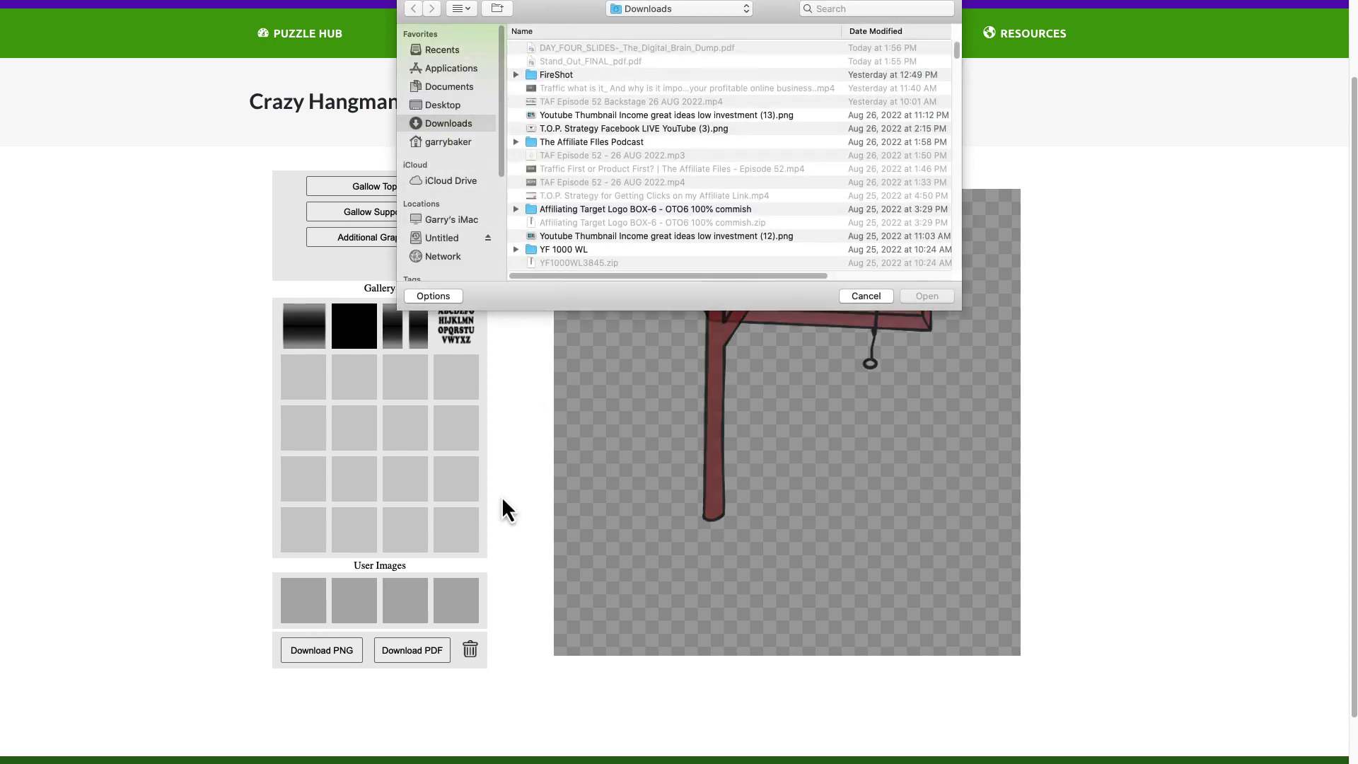
left_click(866, 296)
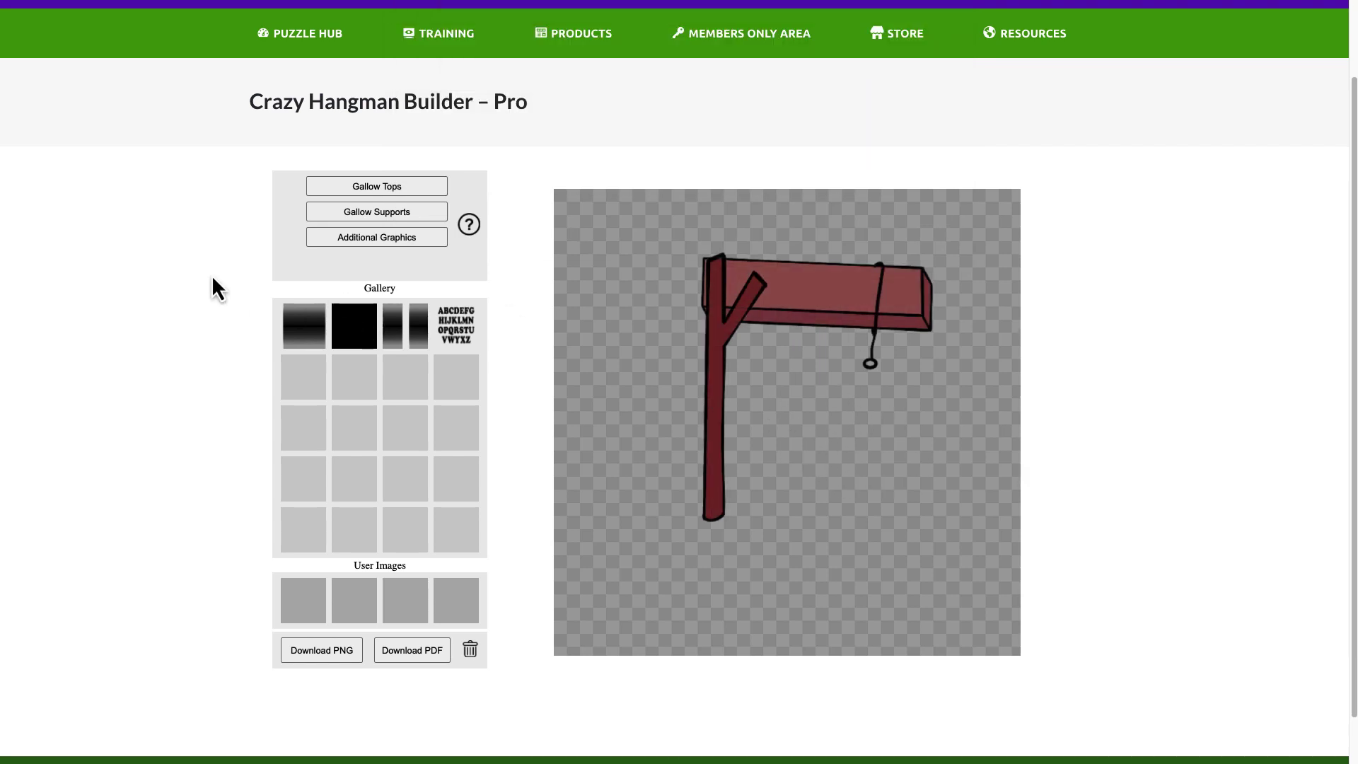
key("super+bracketleft")
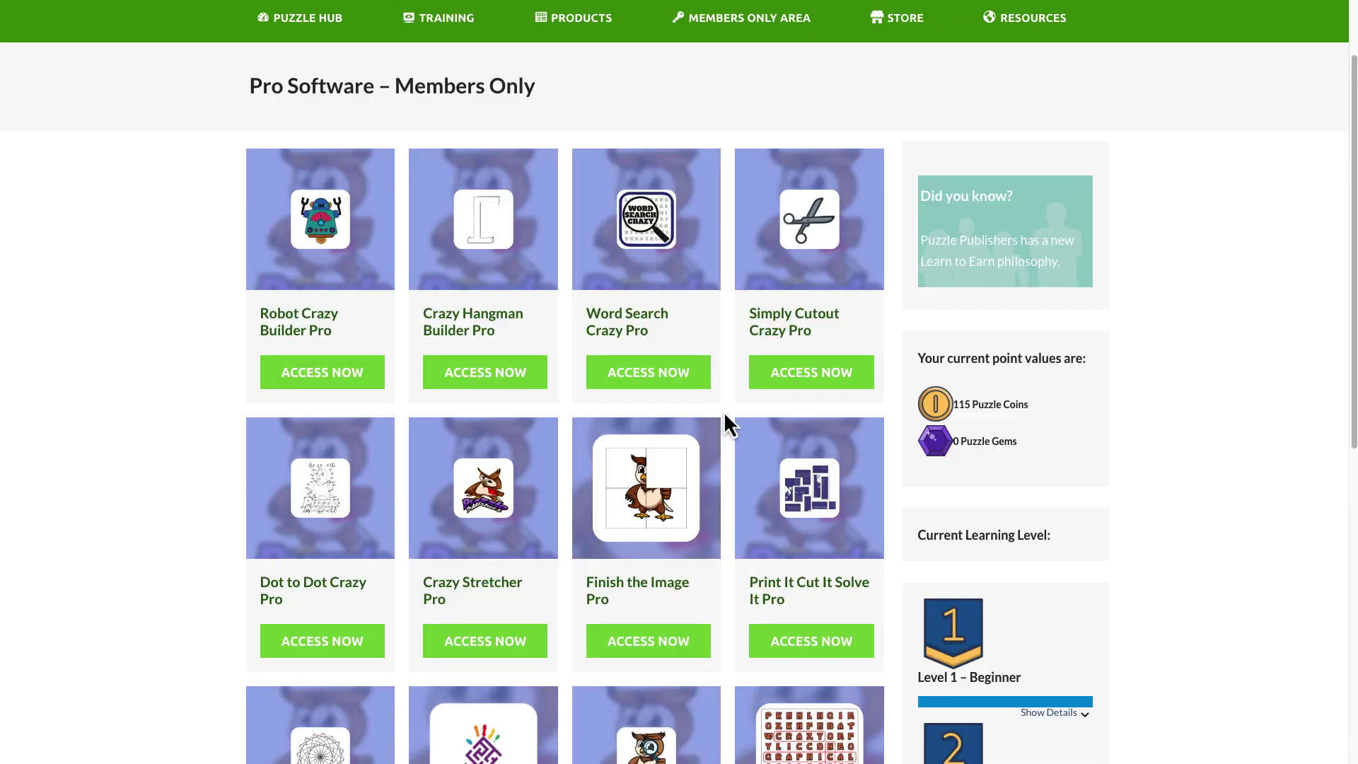
Open Word Search Crazy Pro and generate an alphabet word search from the words cat, mouse, tree, dog and mountain.
left_click(615, 388)
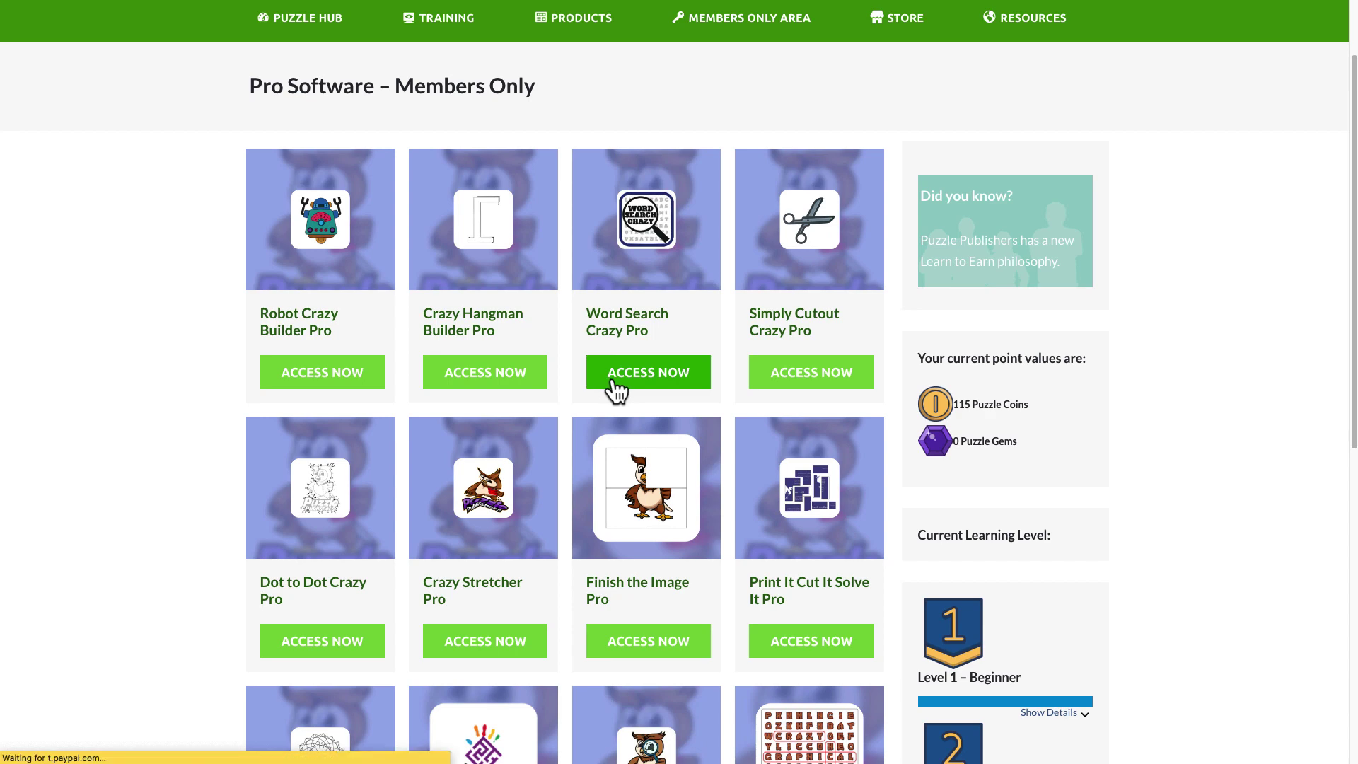
scroll(1100, 403, "down", 2)
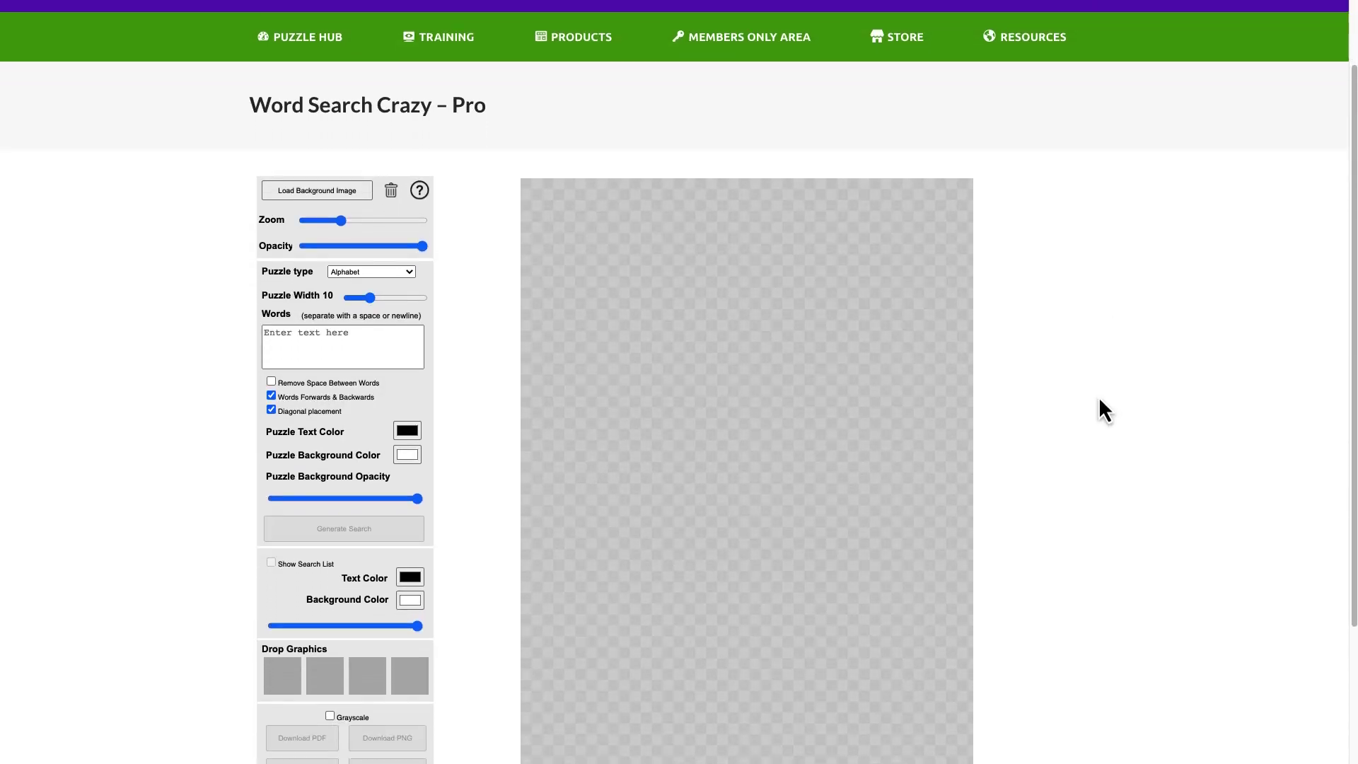
scroll(1097, 396, "down", 1)
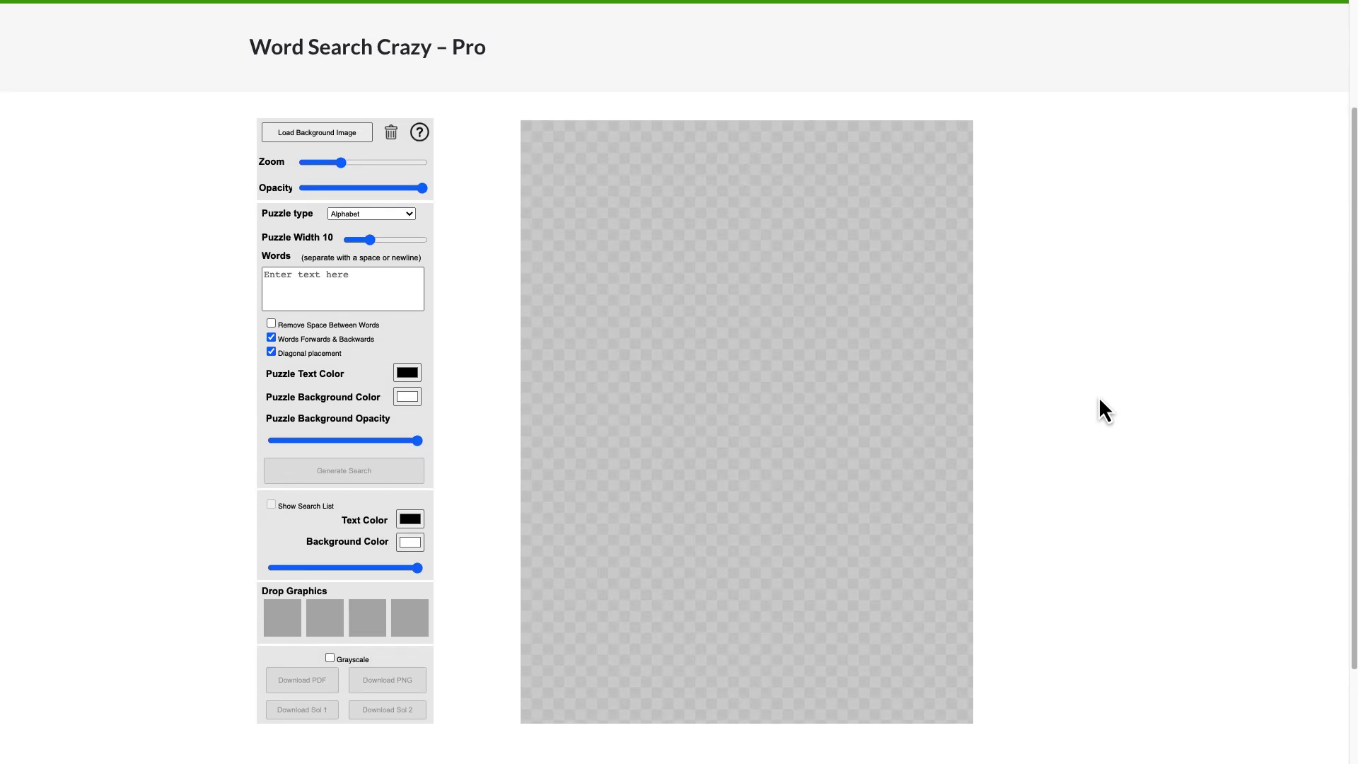
left_click(300, 289)
key("ctrl+v")
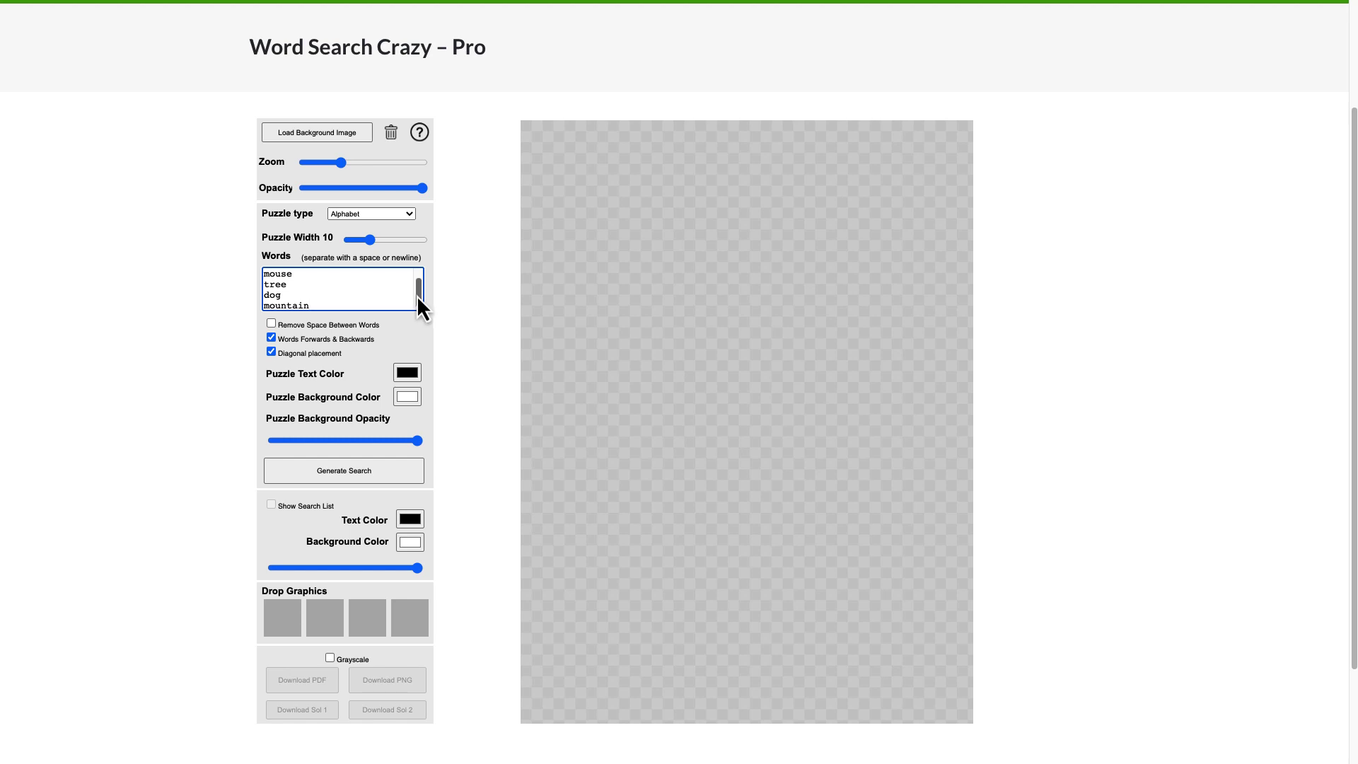
mouse_move(418, 295)
left_mouse_down()
mouse_move(417, 282)
mouse_move(419, 307)
left_mouse_up()
left_click(358, 471)
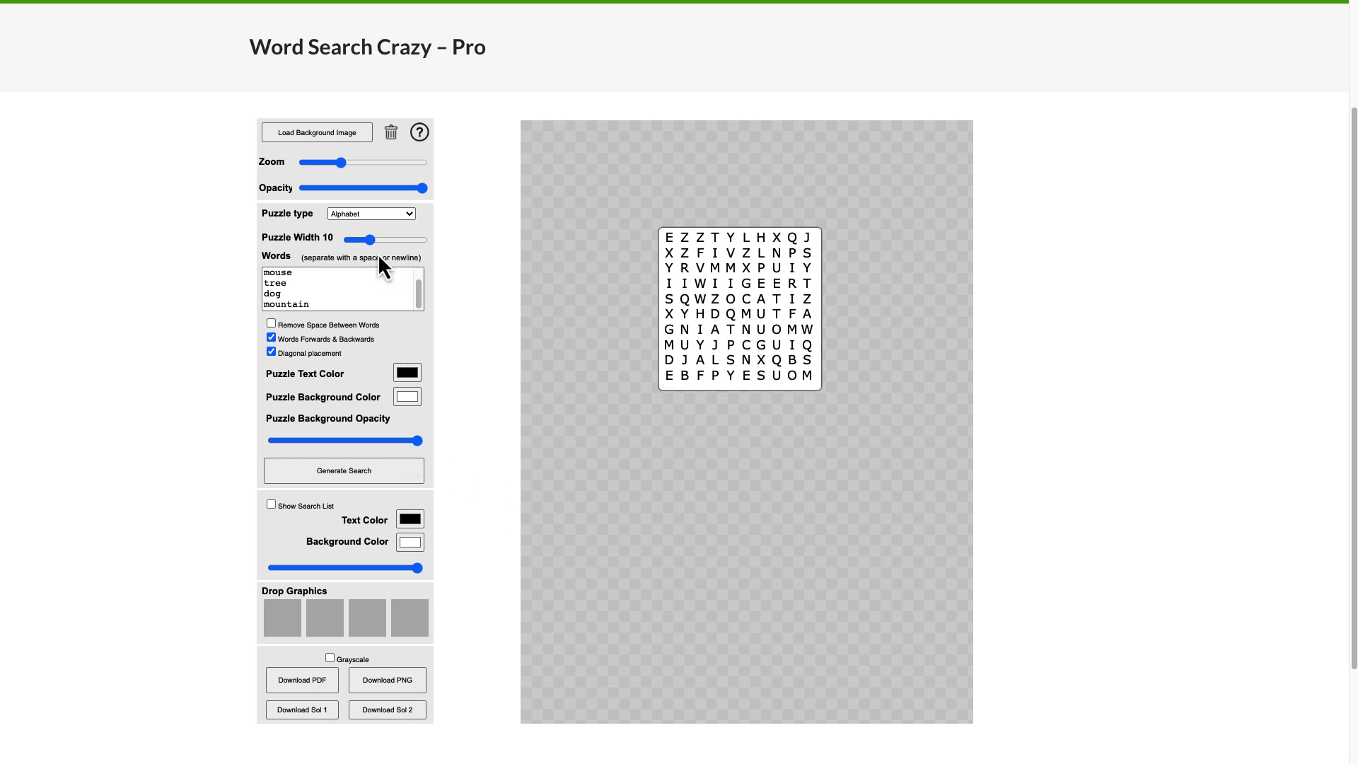
Regenerate the word search with a puzzle width of 18 and show its search list on the canvas.
left_click_drag(367, 238, 365, 240)
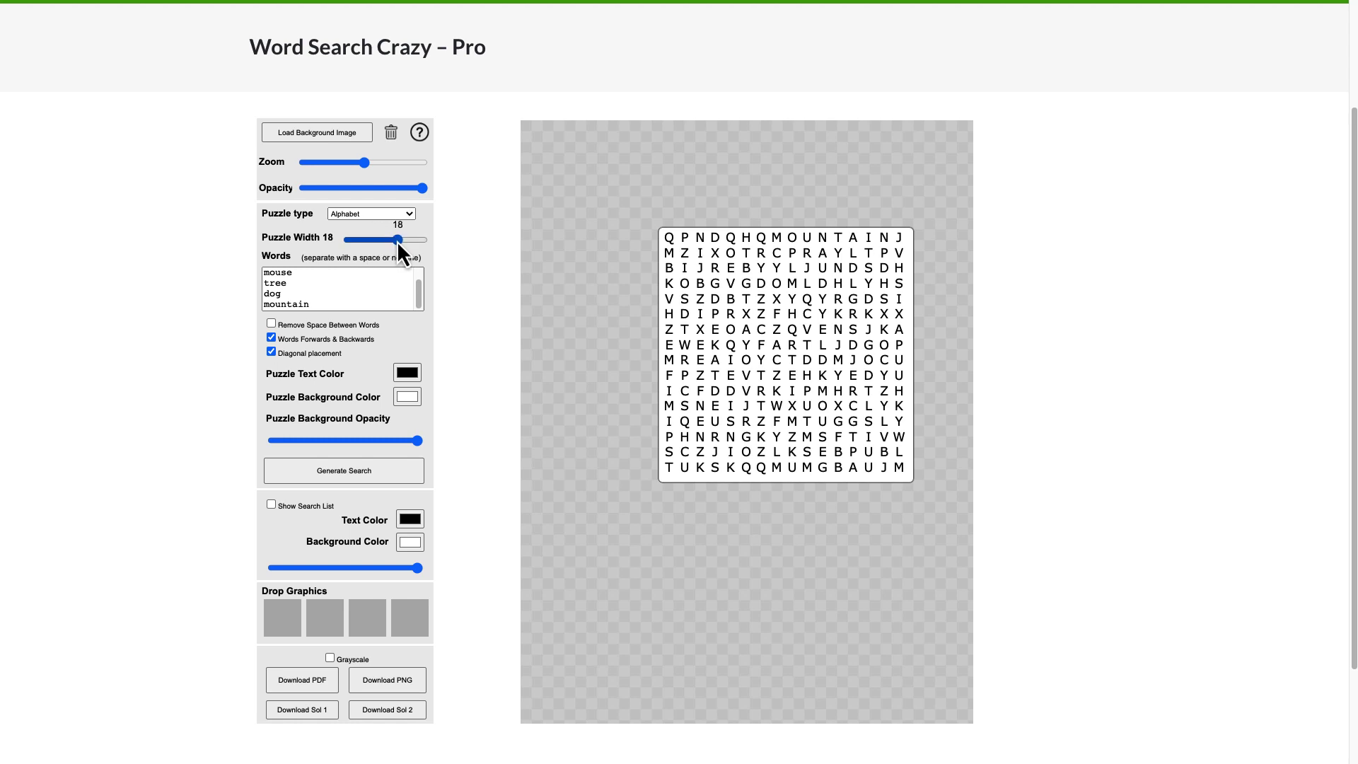
left_click(378, 468)
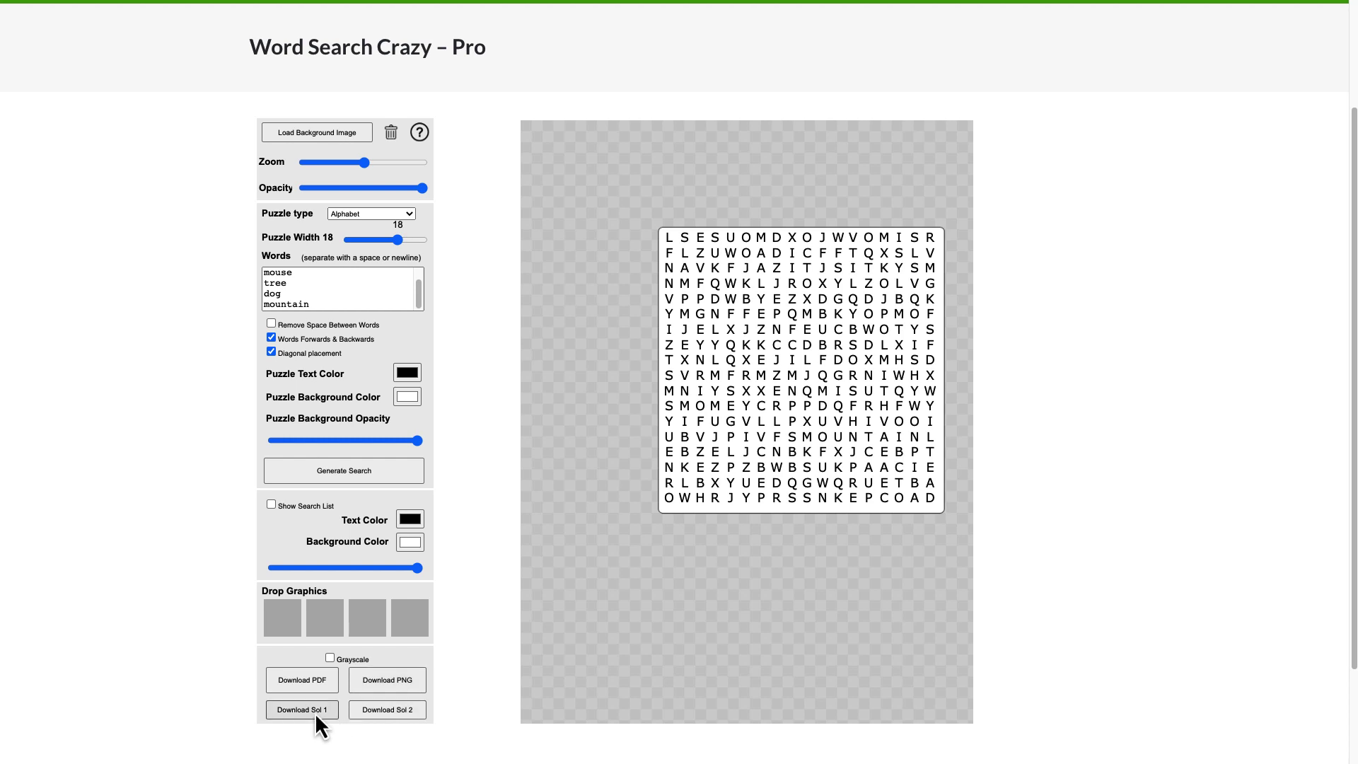
left_click(271, 504)
double_click(809, 532)
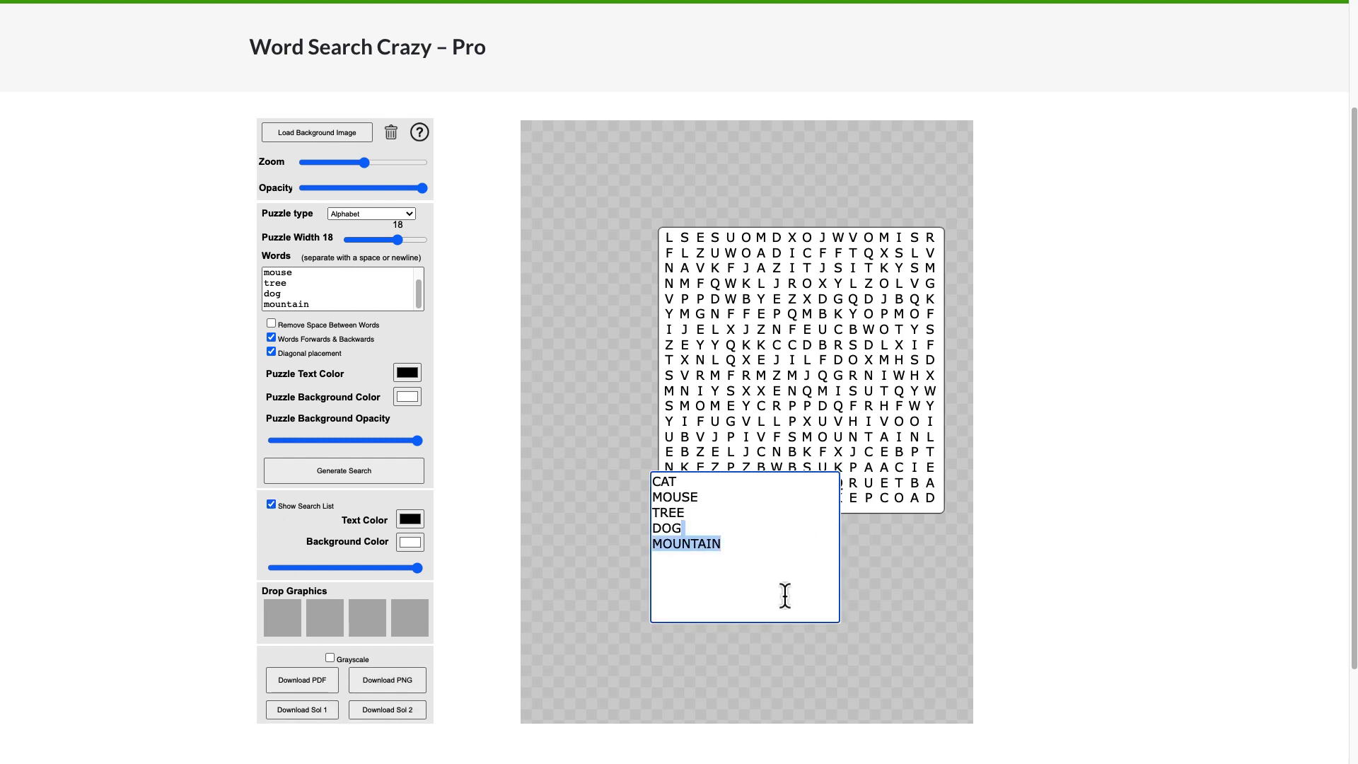
Check the help for moving objects, and arrange the puzzle in the canvas's upper-left corner with the word list directly beneath it.
left_click(626, 427)
right_click(610, 432)
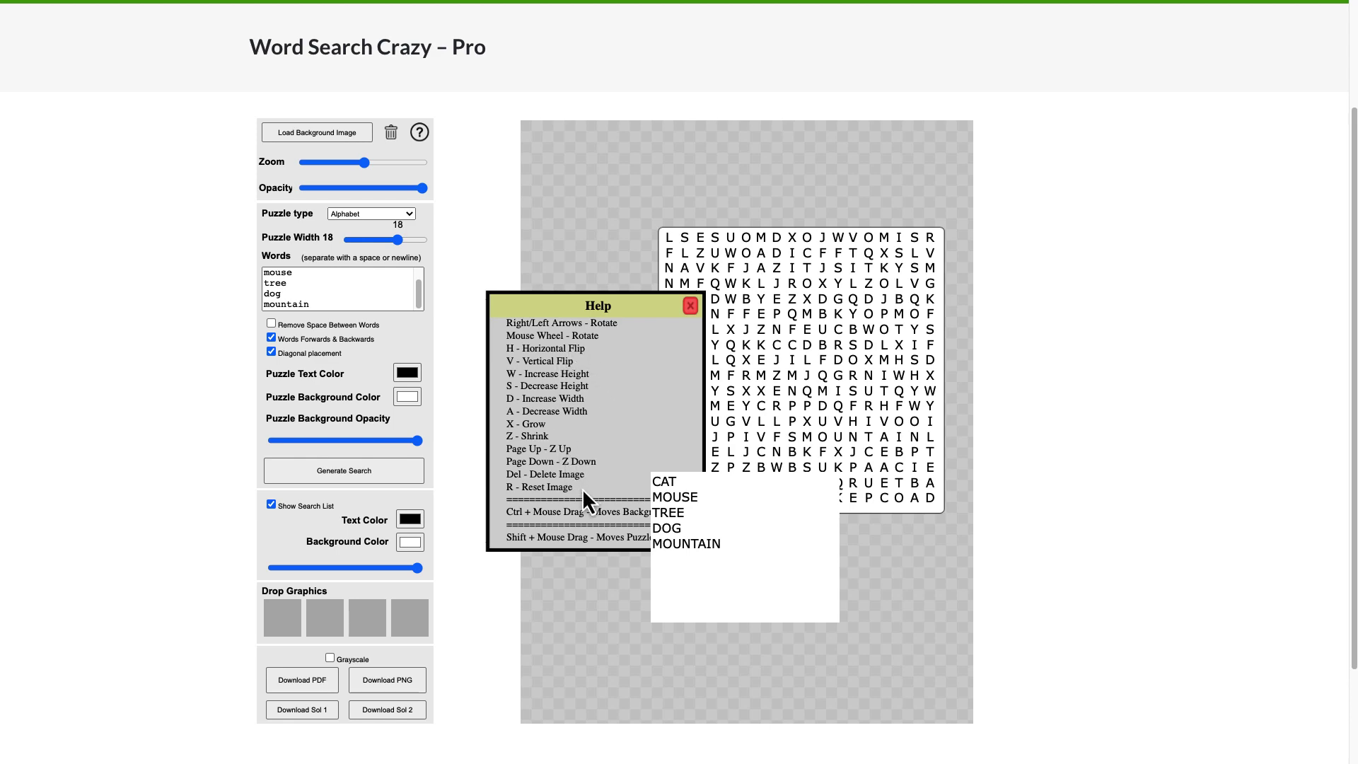
left_click(694, 307)
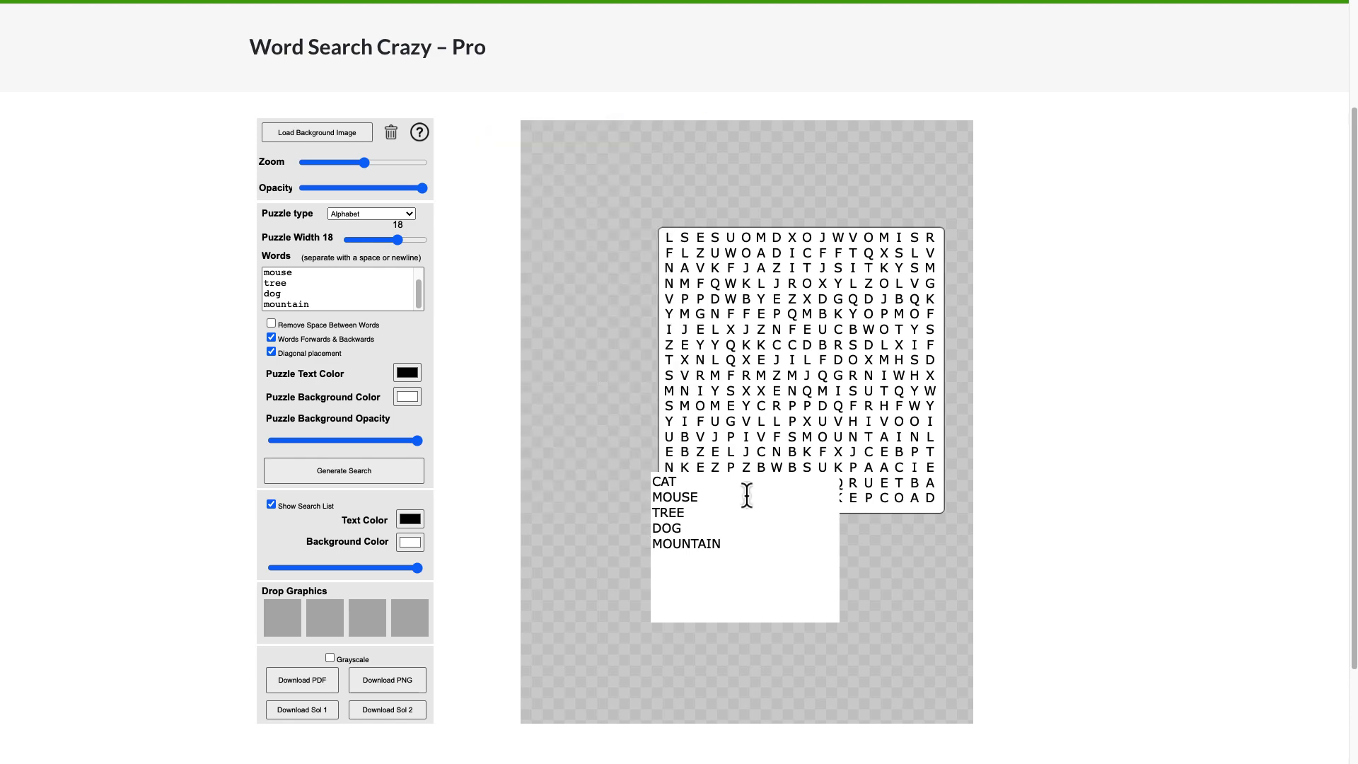
left_click_drag(743, 494, 608, 389)
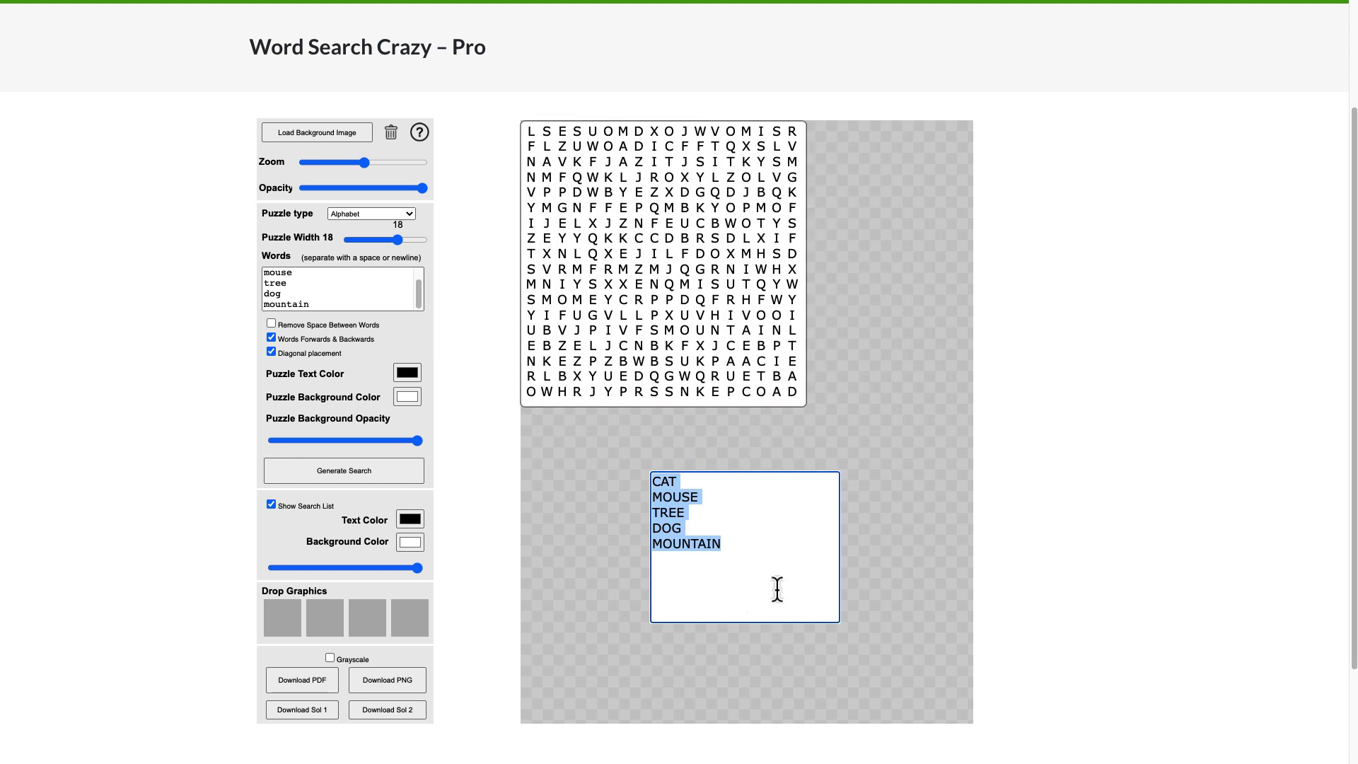
left_click_drag(785, 544, 676, 458)
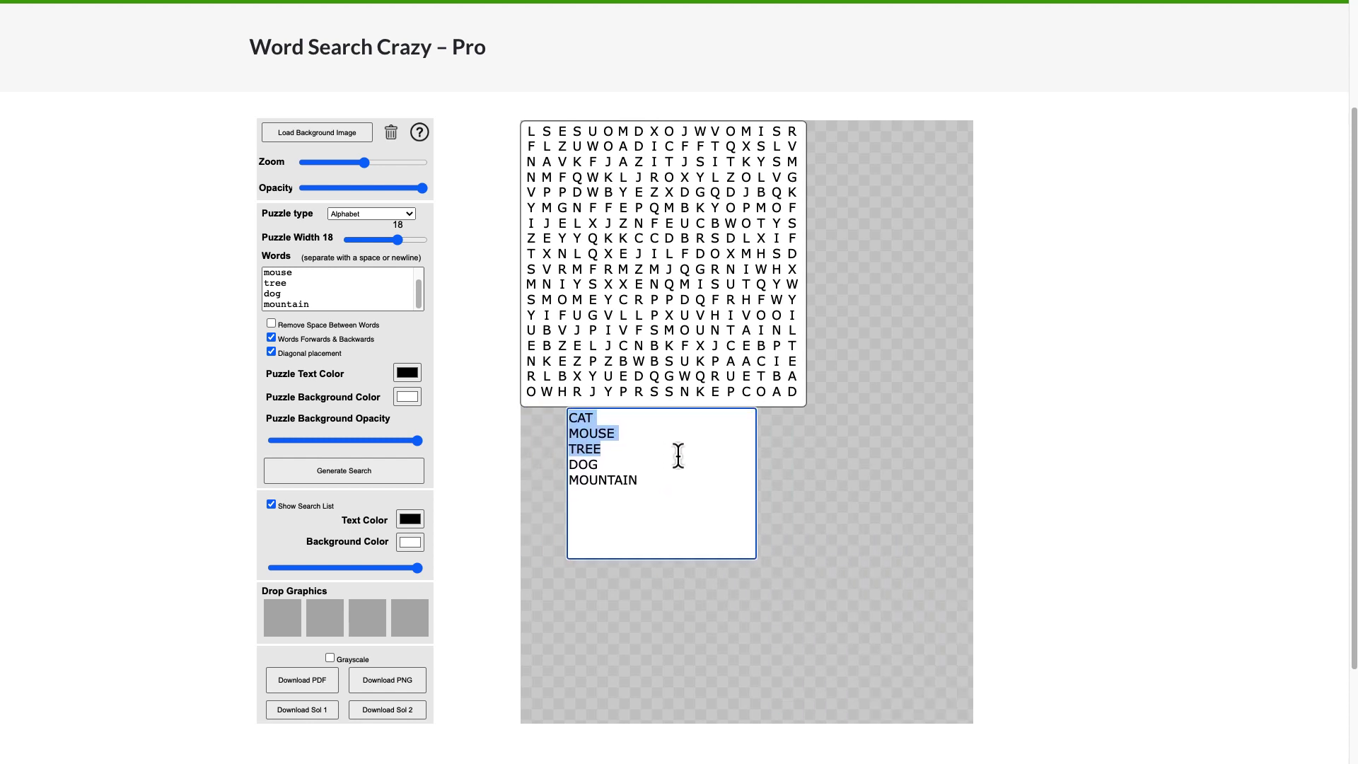
left_click(821, 472)
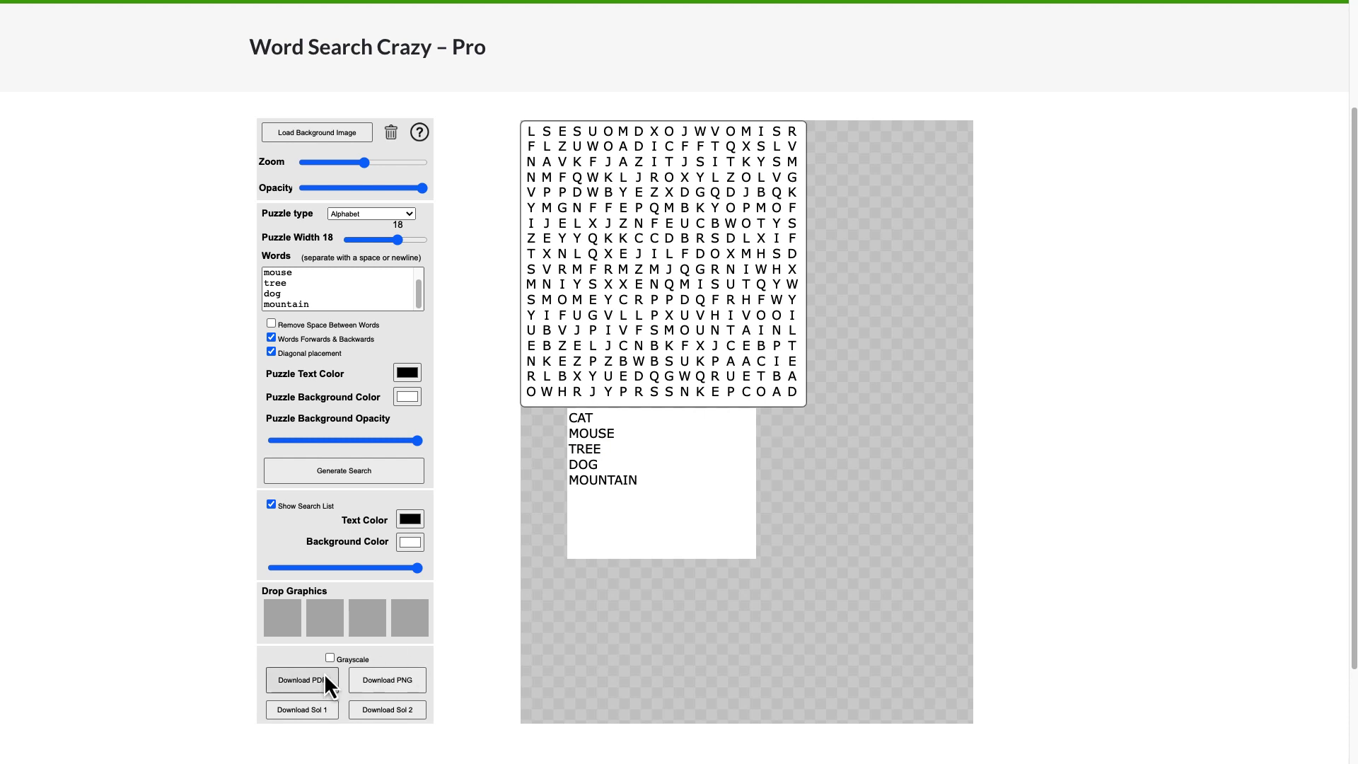
Download both solution images of the word search, open them to compare their styles, and close them.
left_click(313, 710)
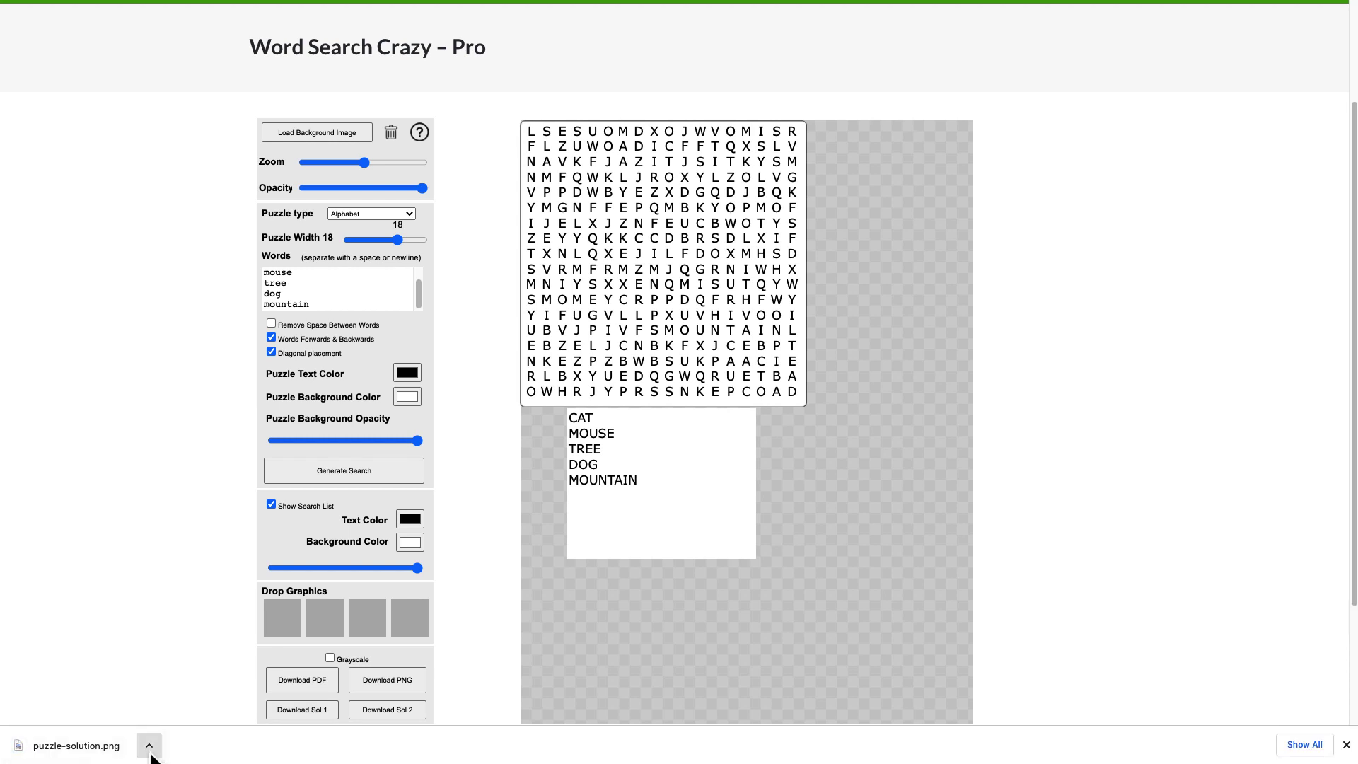
left_click(371, 710)
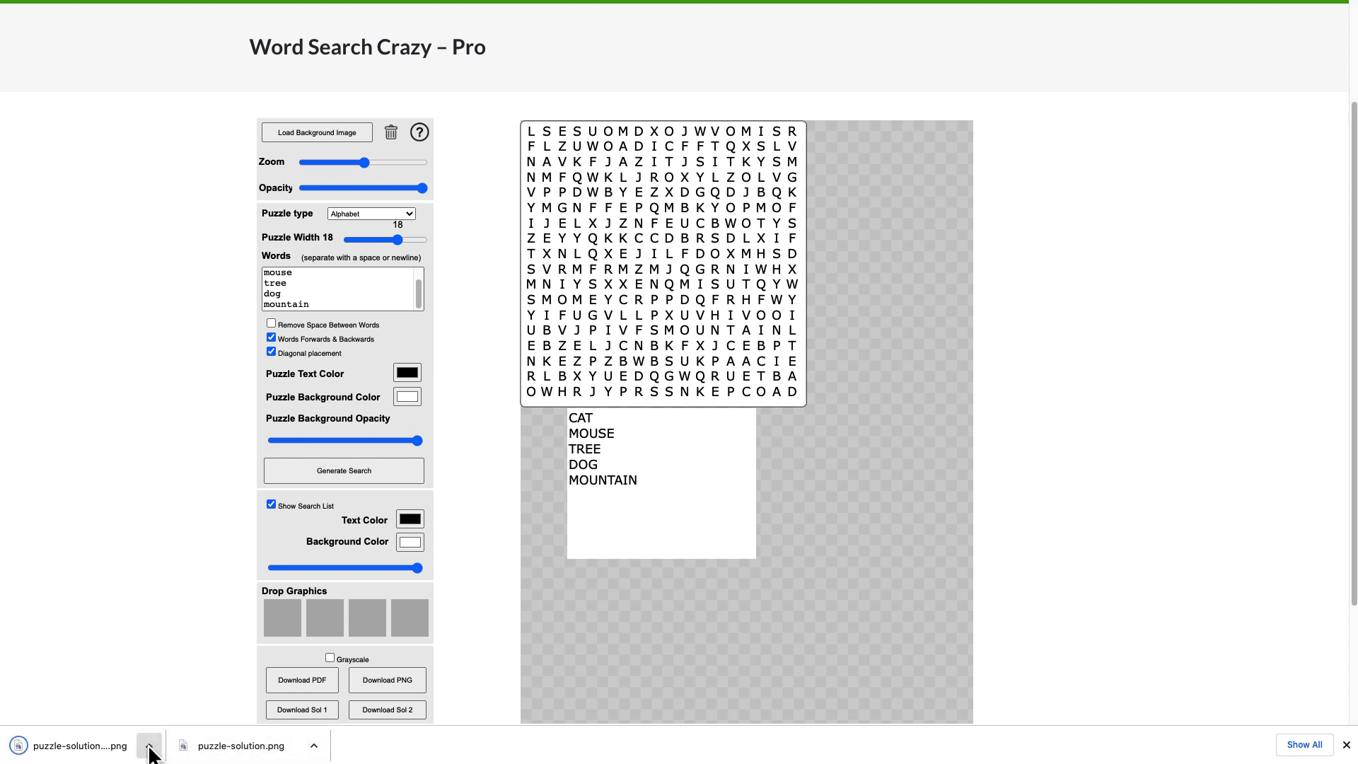
left_click(150, 750)
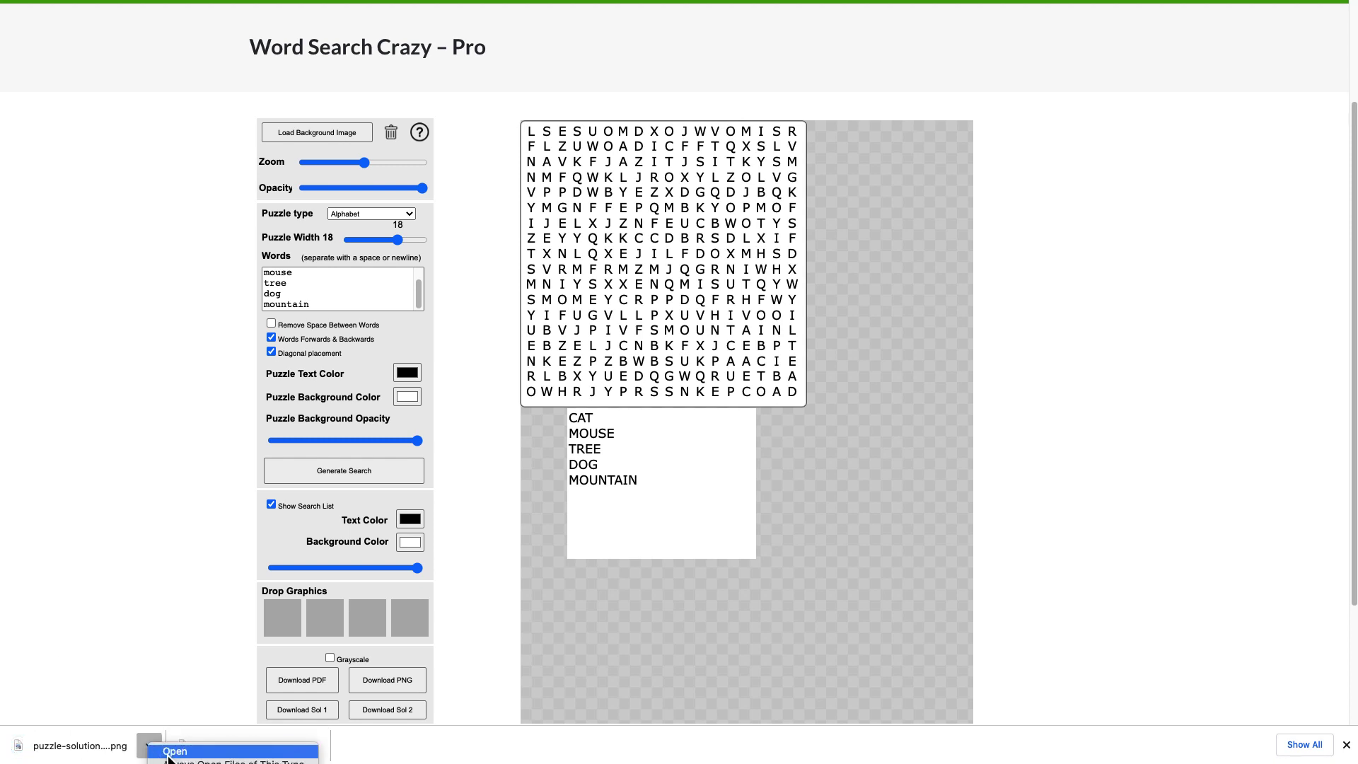
left_click(163, 742)
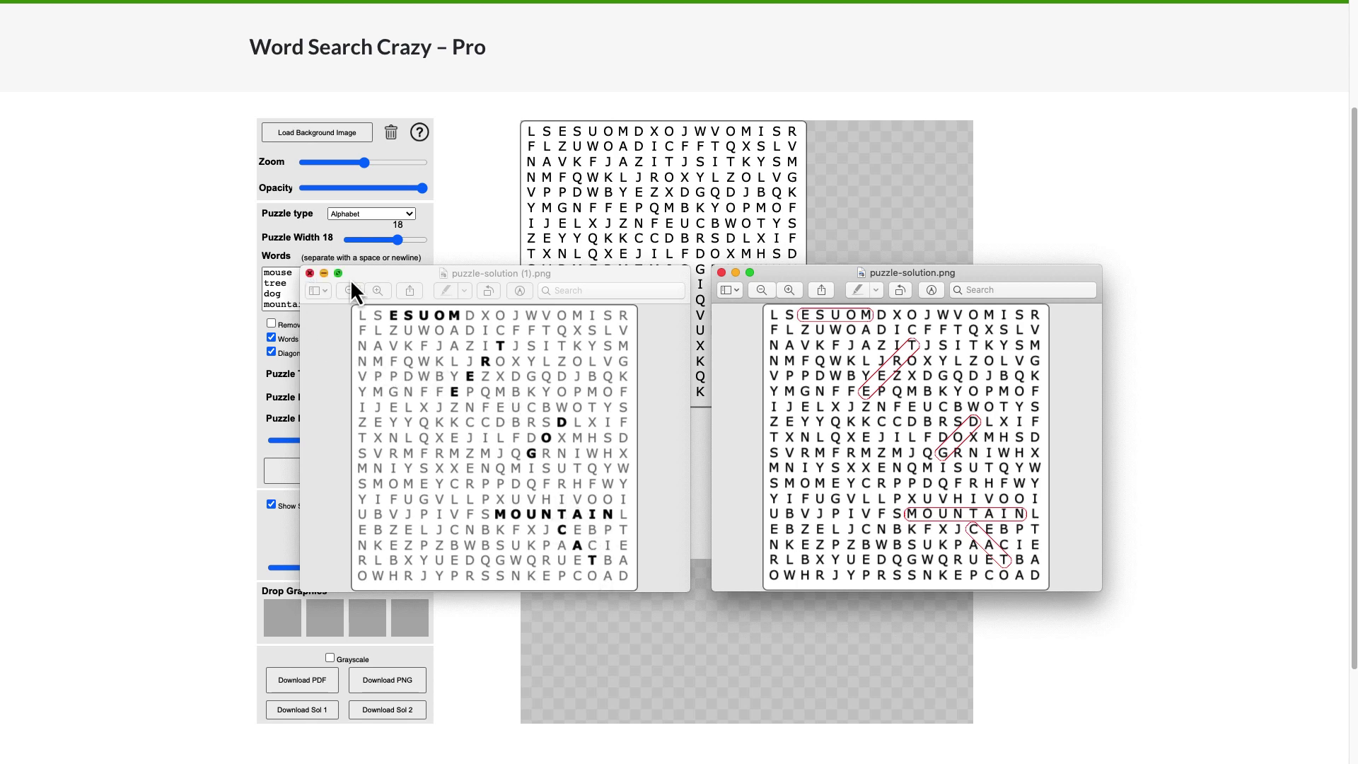
left_click(309, 274)
left_click(721, 272)
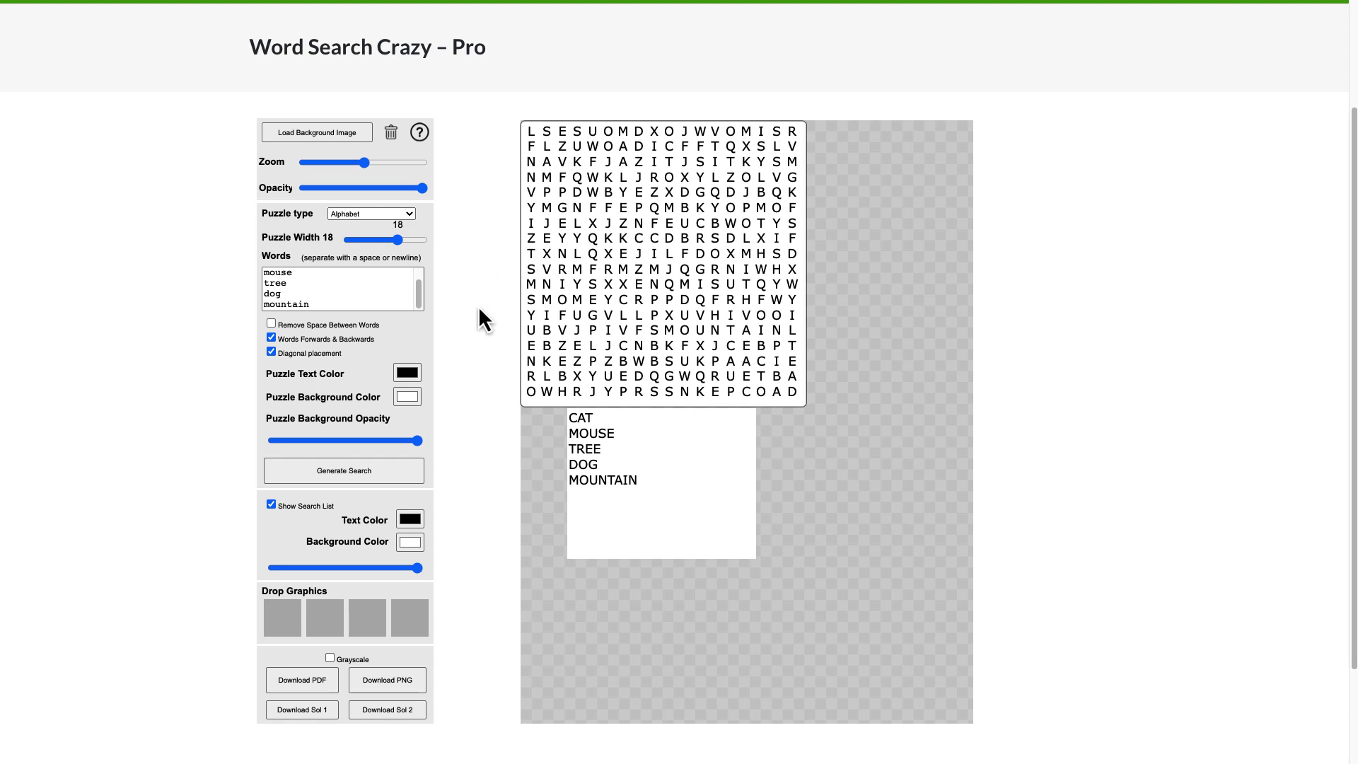
Return to the members-only software list, open Simply Cutout Crazy Pro and load the image 09.png.
key("alt+Left")
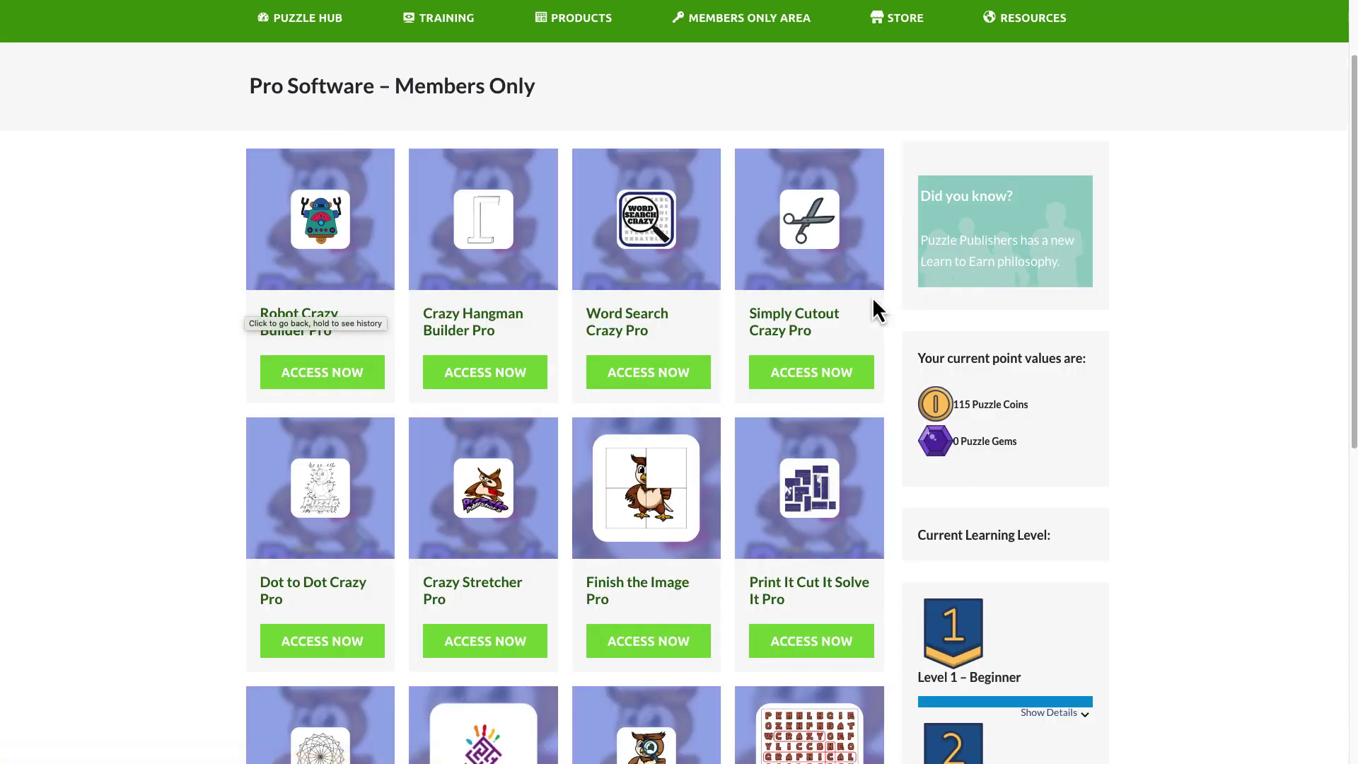
left_click(808, 386)
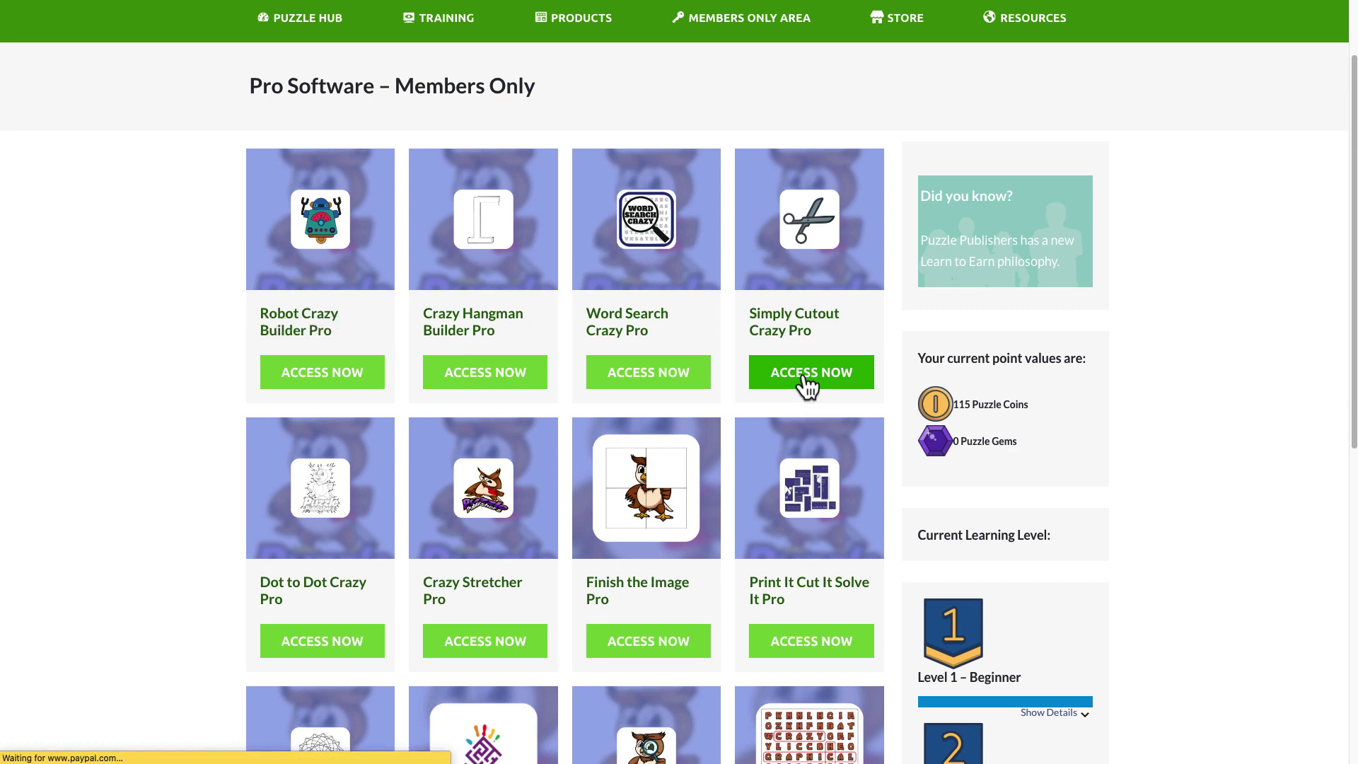
scroll(1186, 463, "down", 1)
scroll(1185, 463, "down", 1)
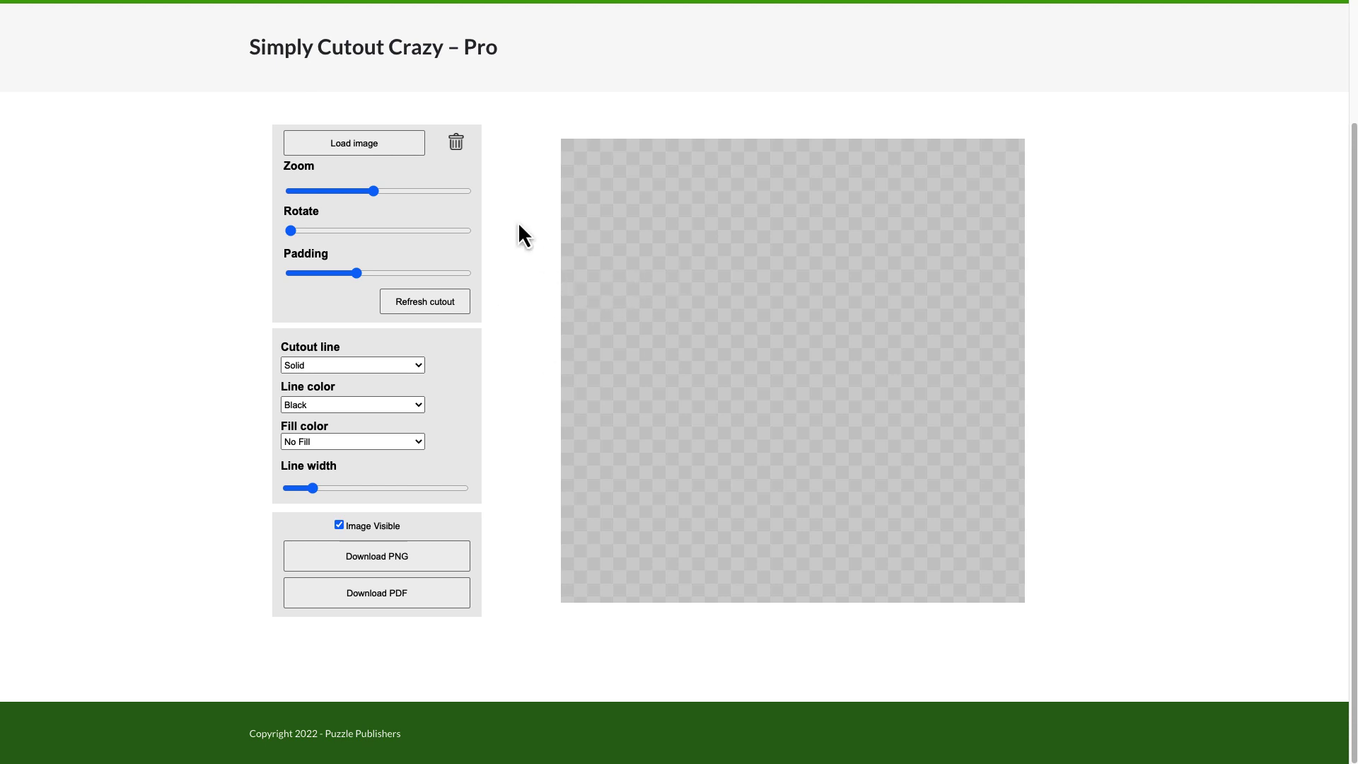
left_click(366, 144)
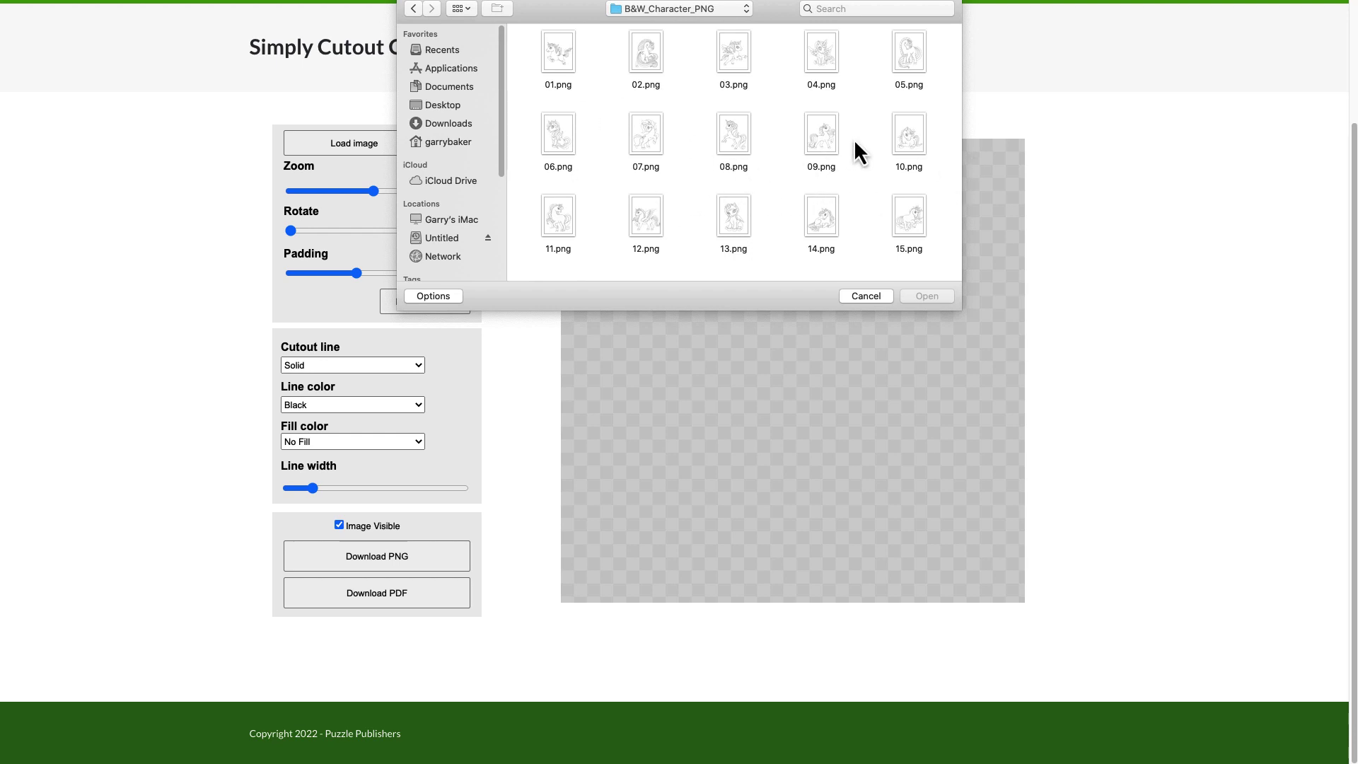
double_click(821, 141)
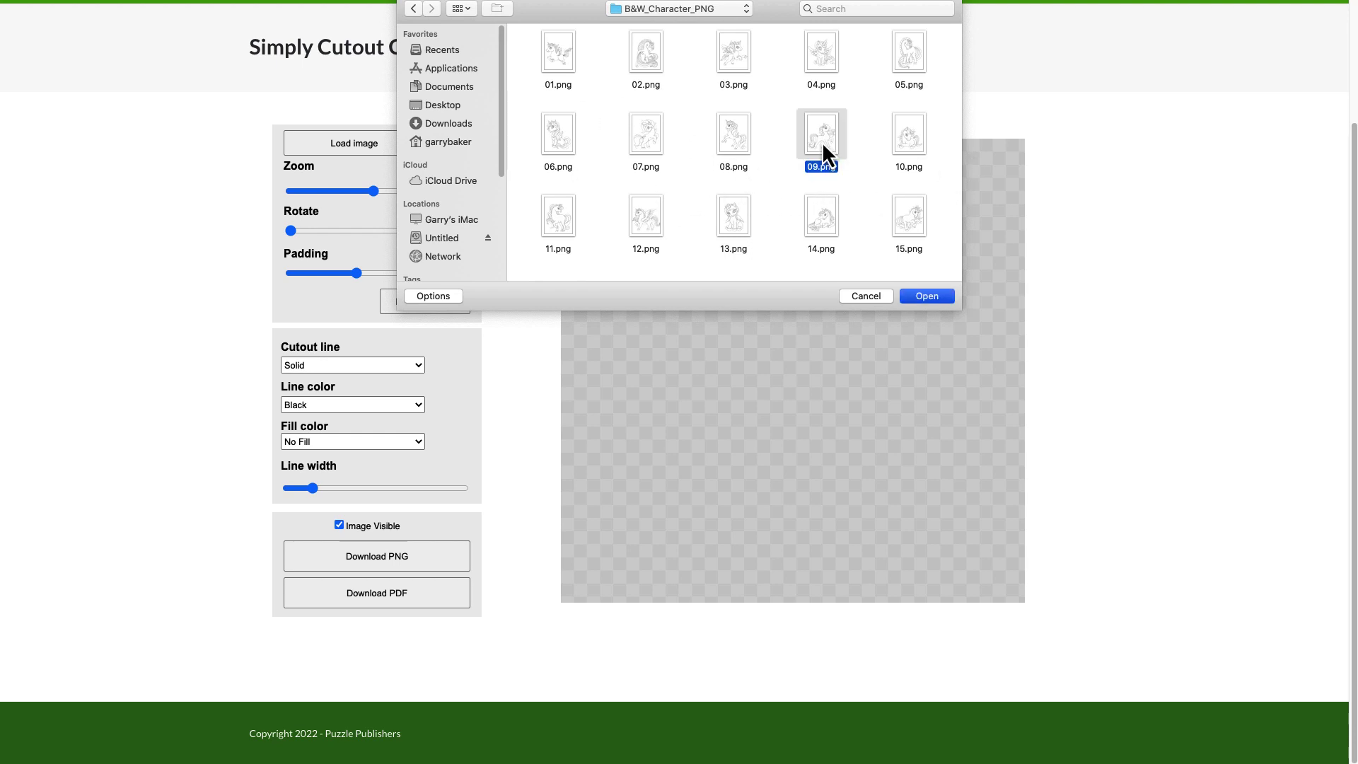
Position the unicorn near the middle of the canvas, enlarge it slightly and refresh its solid cutout line.
left_click_drag(814, 385, 833, 350)
left_click(453, 306)
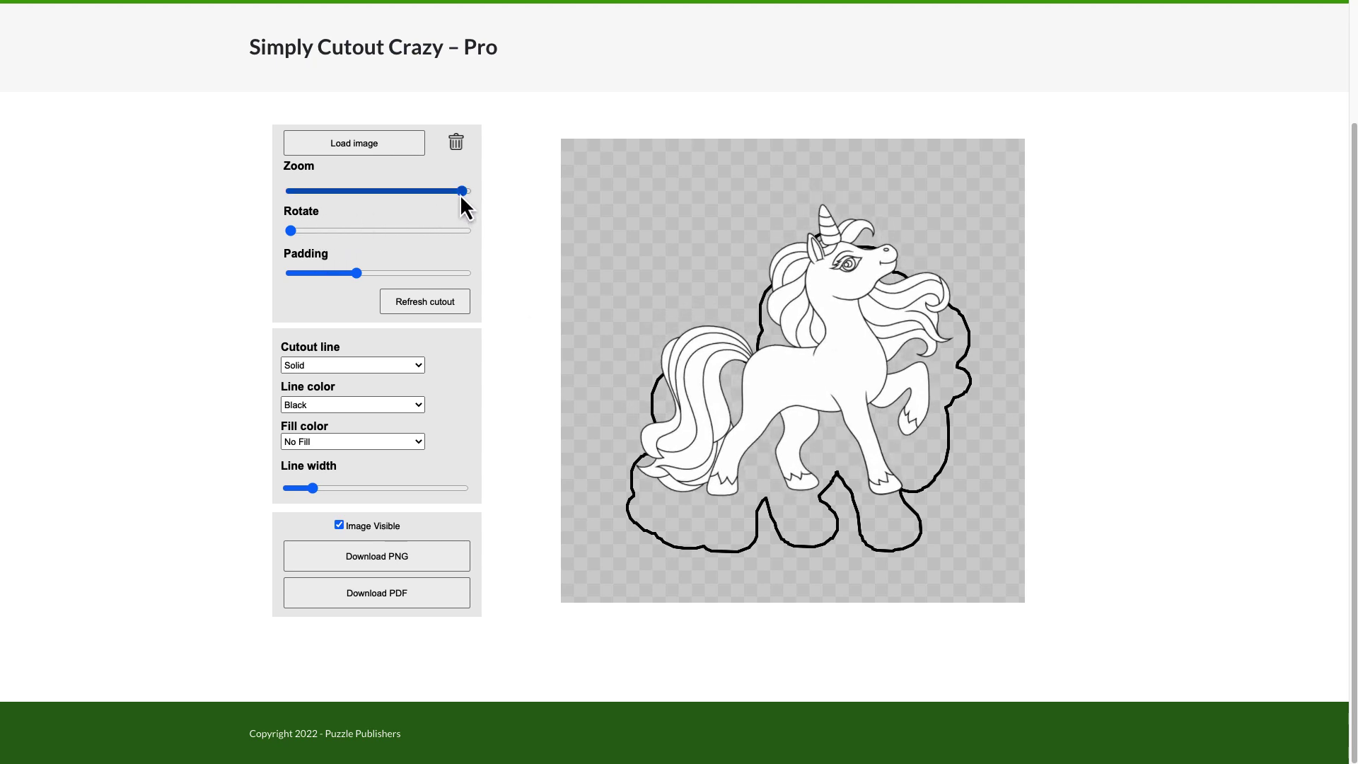
left_click_drag(460, 192, 398, 192)
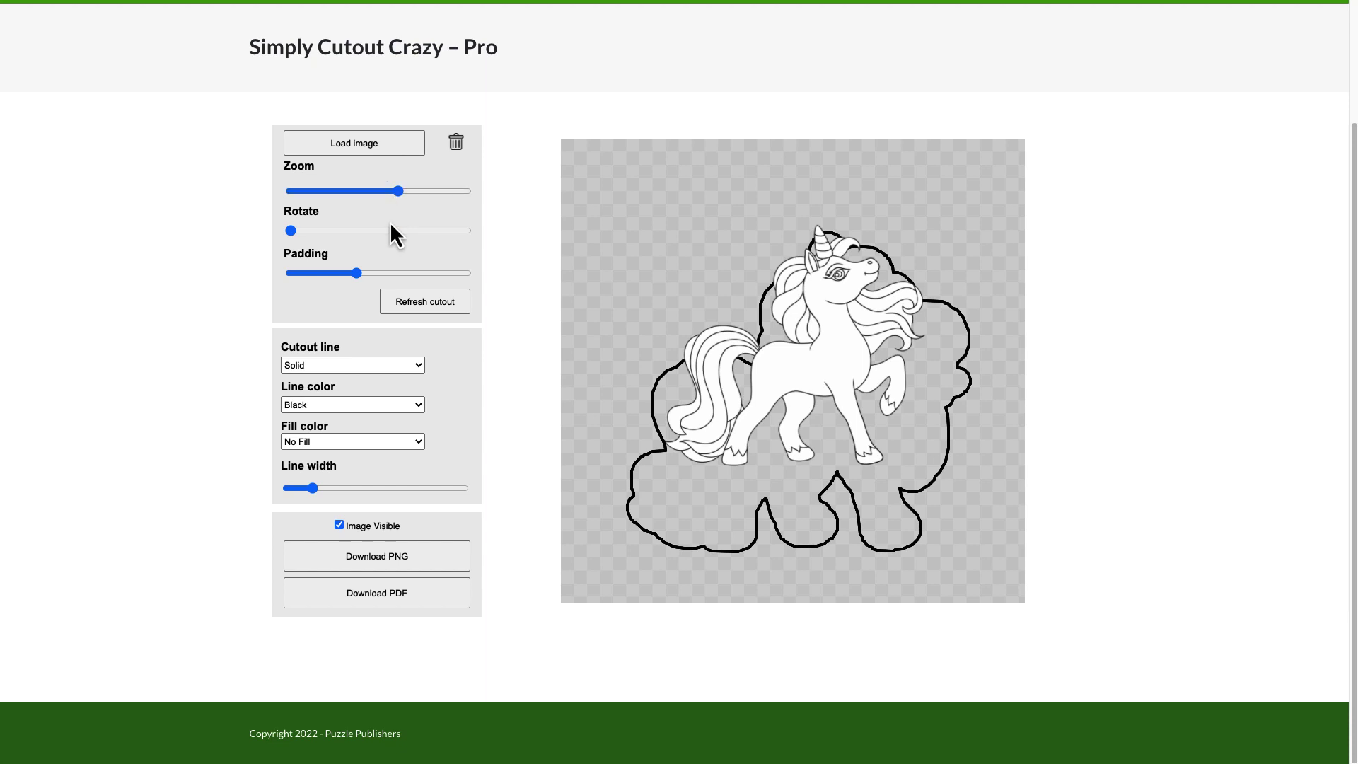
left_click(422, 300)
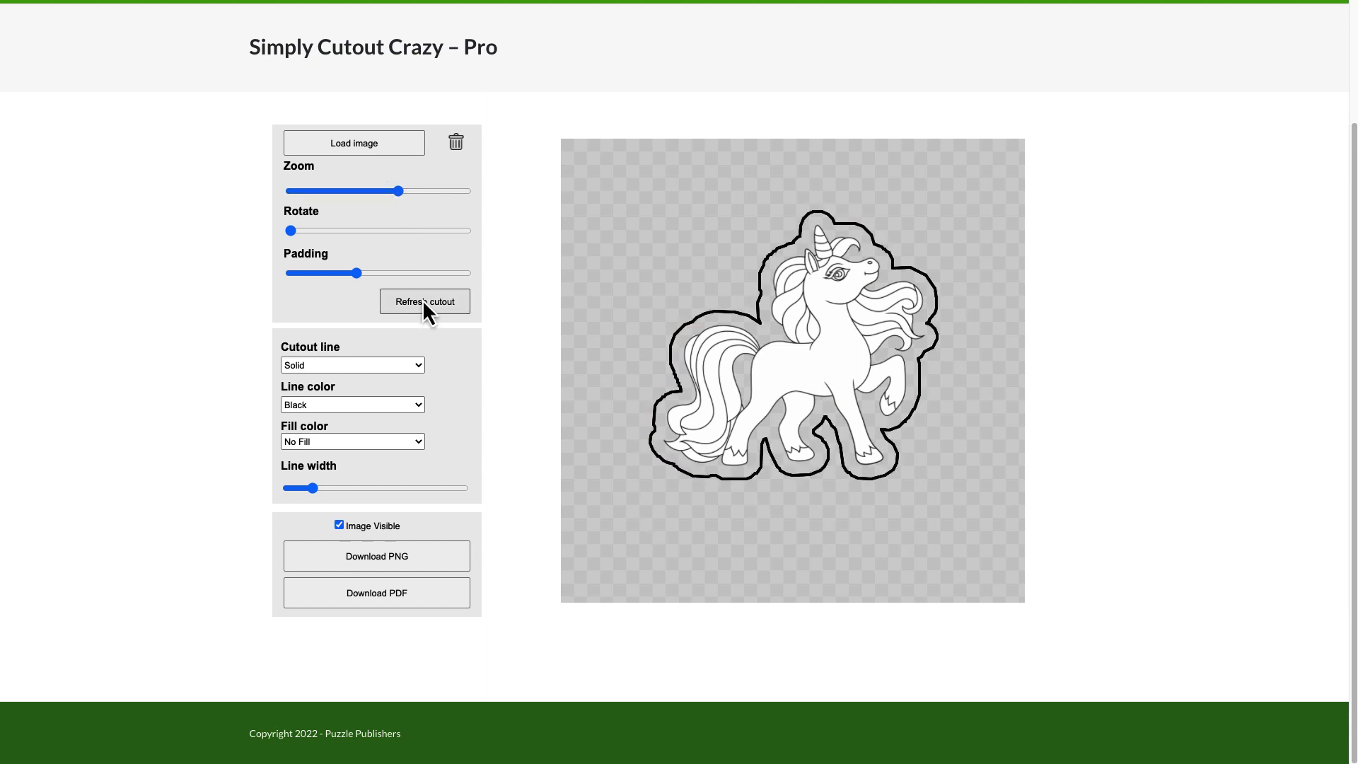
Try the Dot and Dash cutout line styles around the unicorn, refreshing the cutout for each.
left_click(417, 373)
left_click(365, 381)
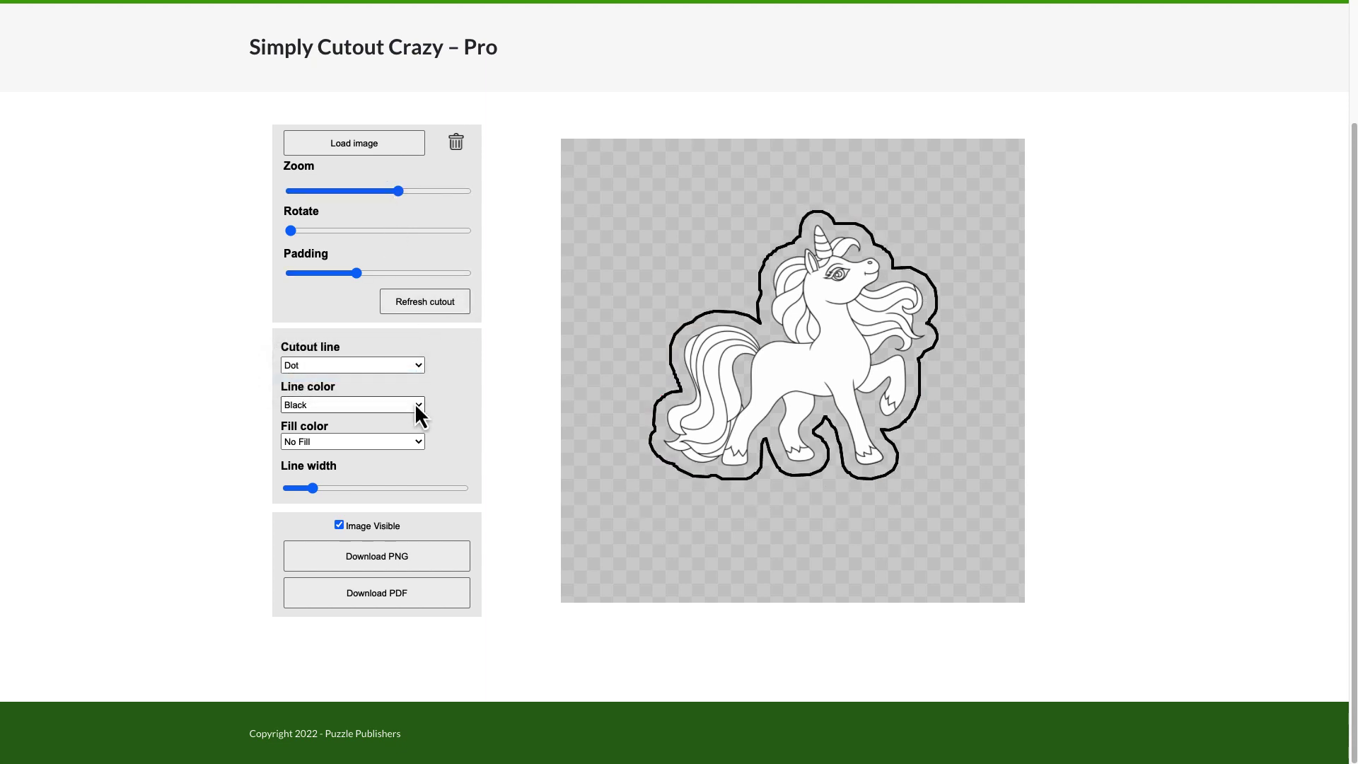
left_click(456, 293)
left_click(417, 366)
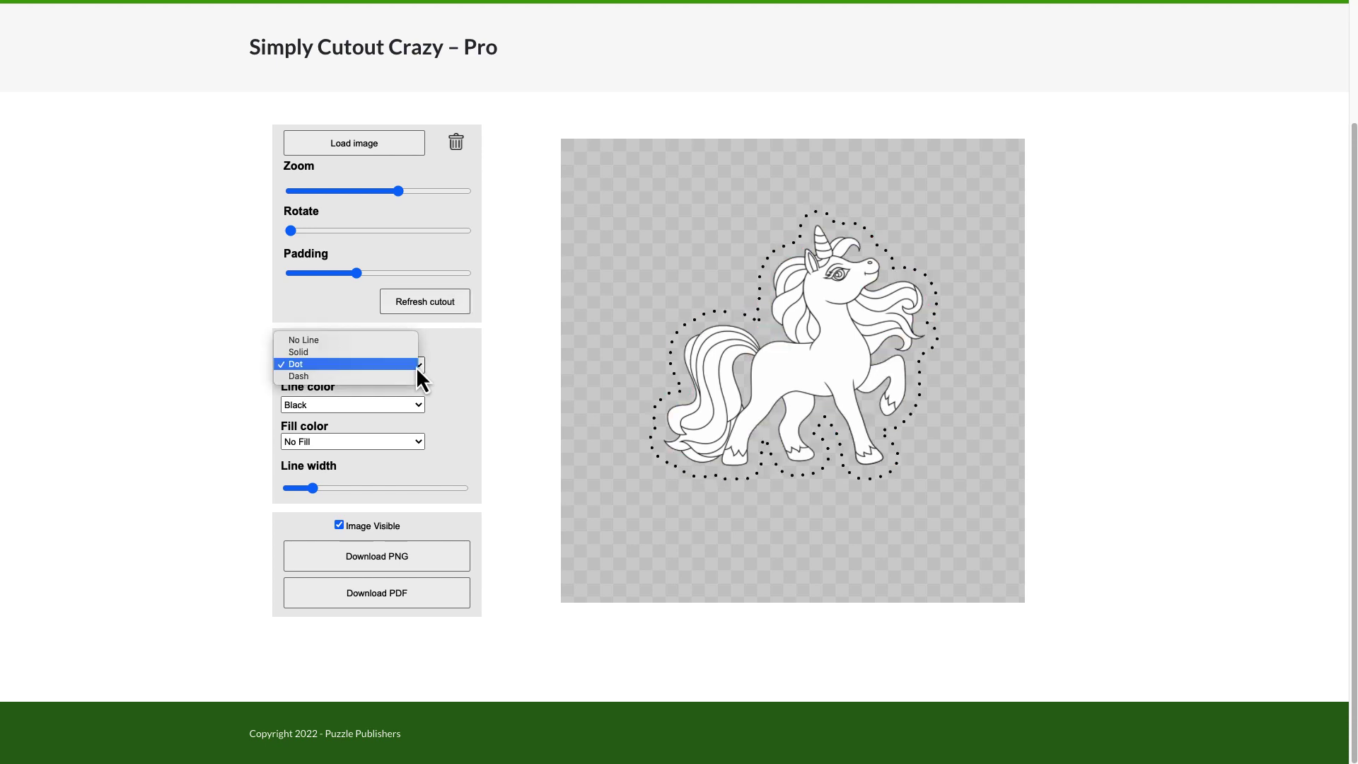
left_click(392, 377)
left_click(425, 300)
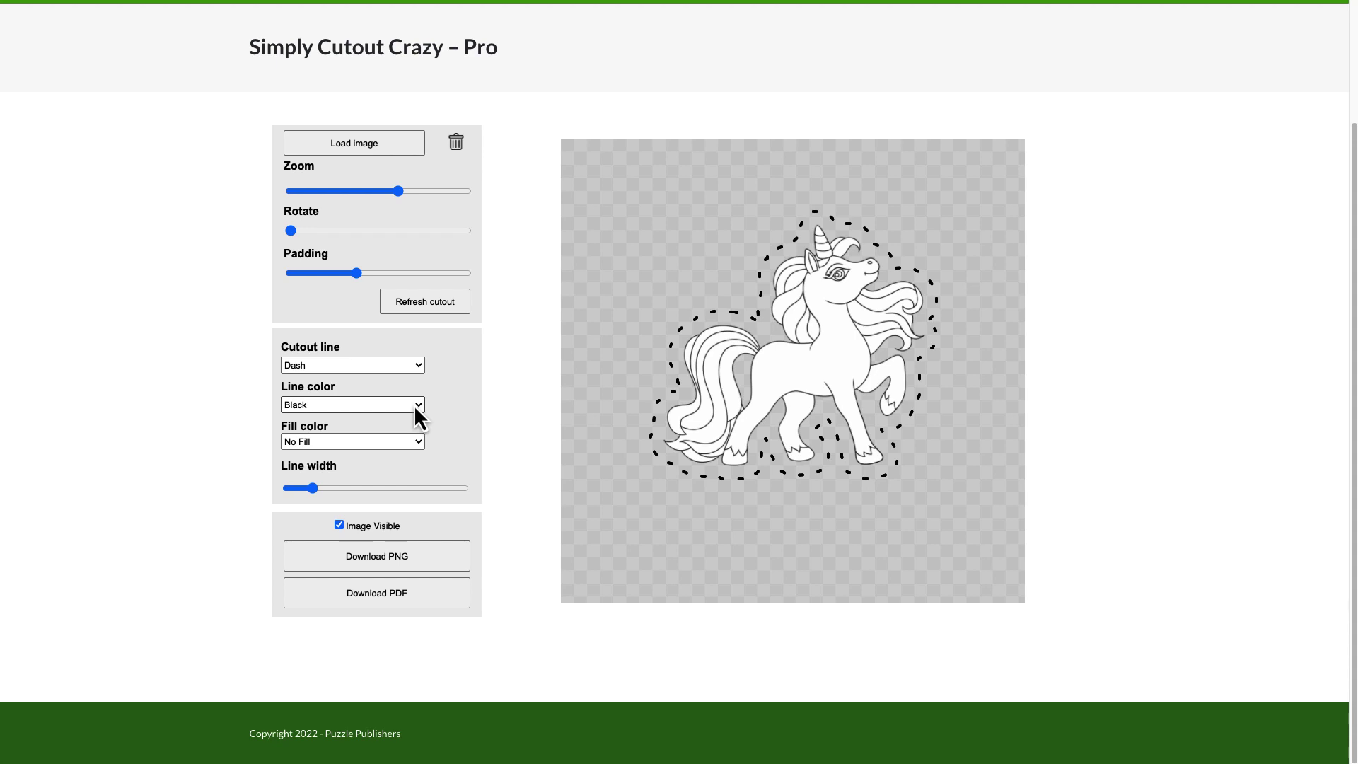
Set the cutout line to No Line and refresh the unicorn's cutout.
left_click(413, 366)
left_click(363, 328)
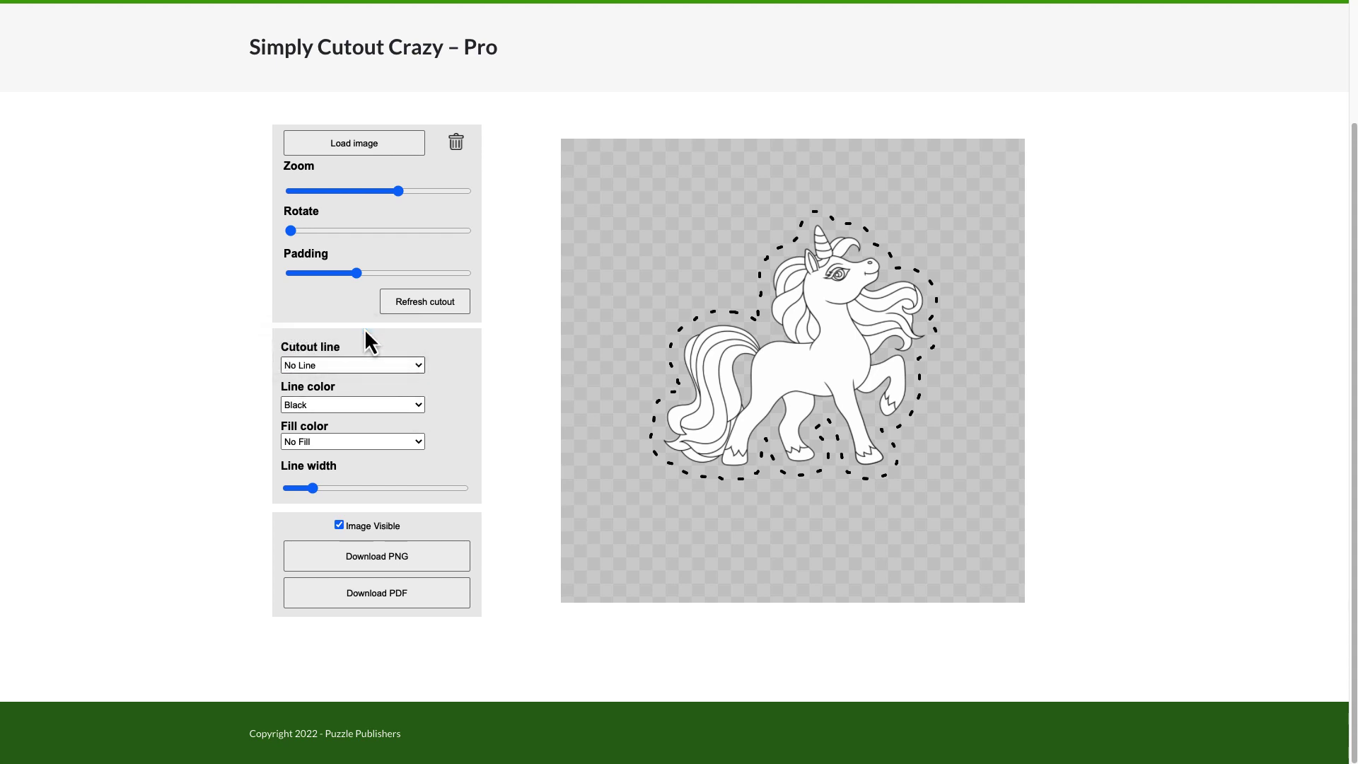
left_click(435, 299)
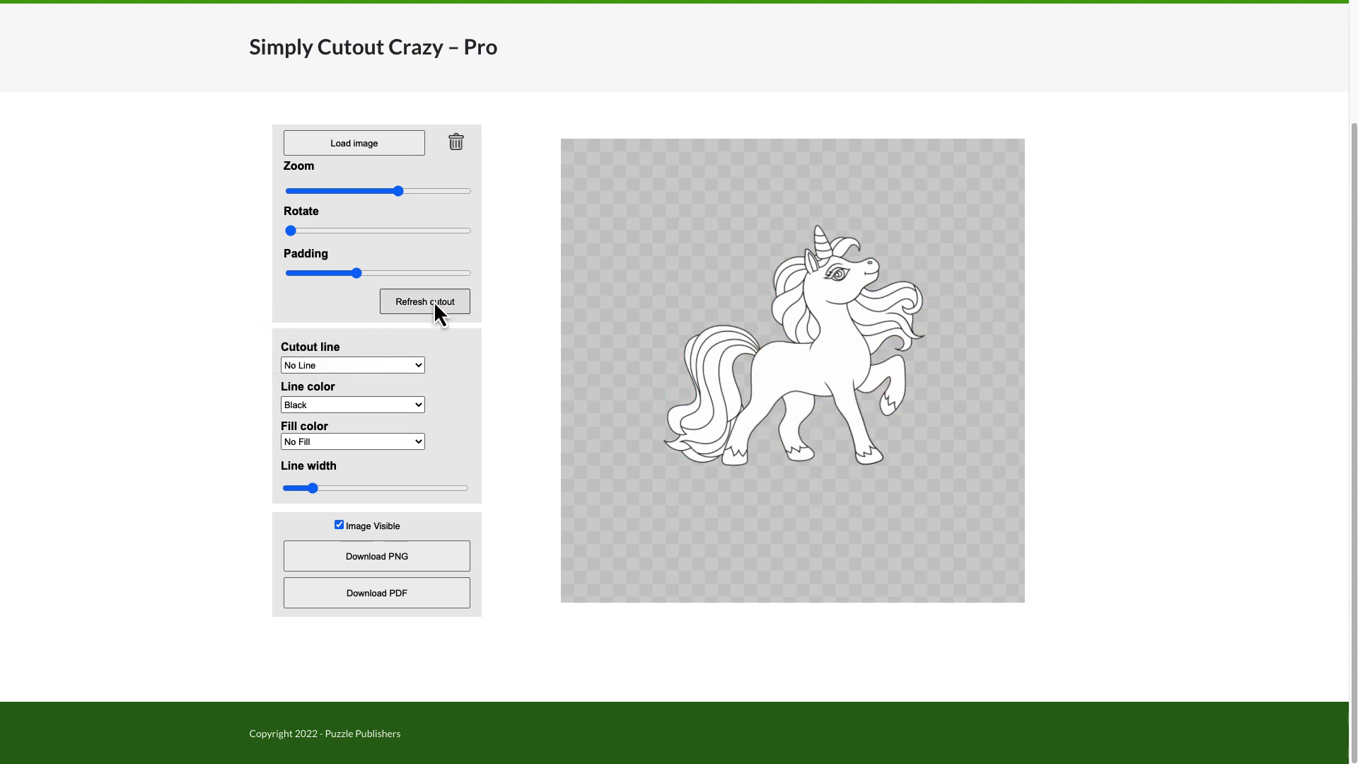
Fill the unicorn's cutout with red and hide the image so only the silhouette is shown.
left_click(421, 442)
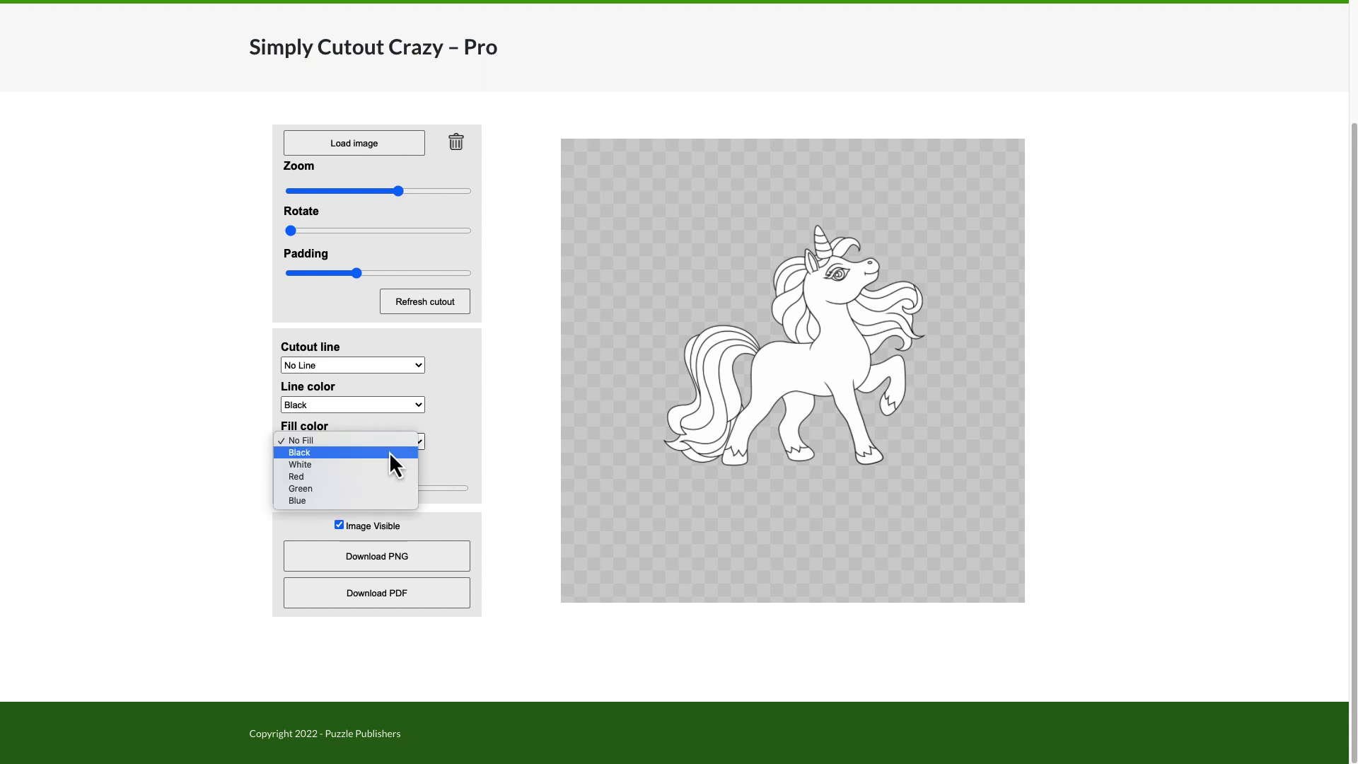
left_click(359, 477)
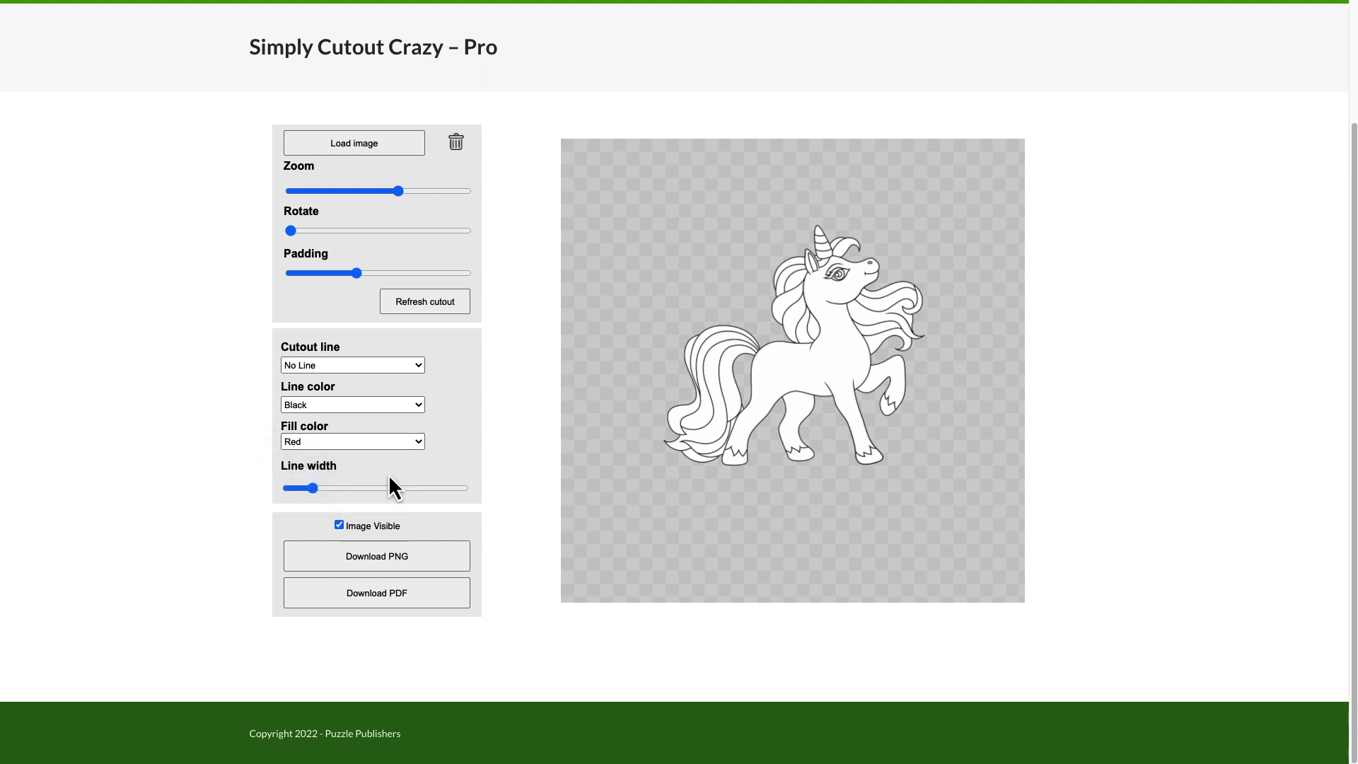
left_click(425, 302)
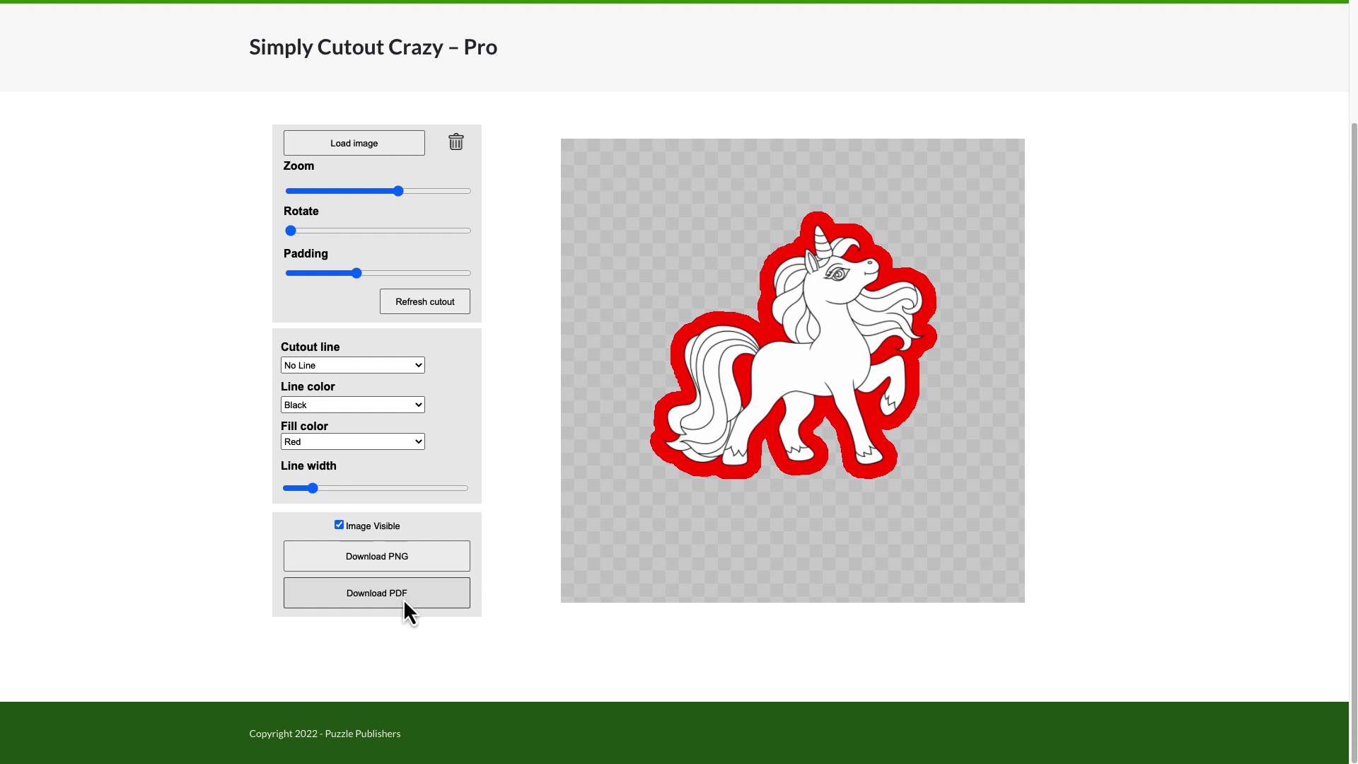
left_click(338, 525)
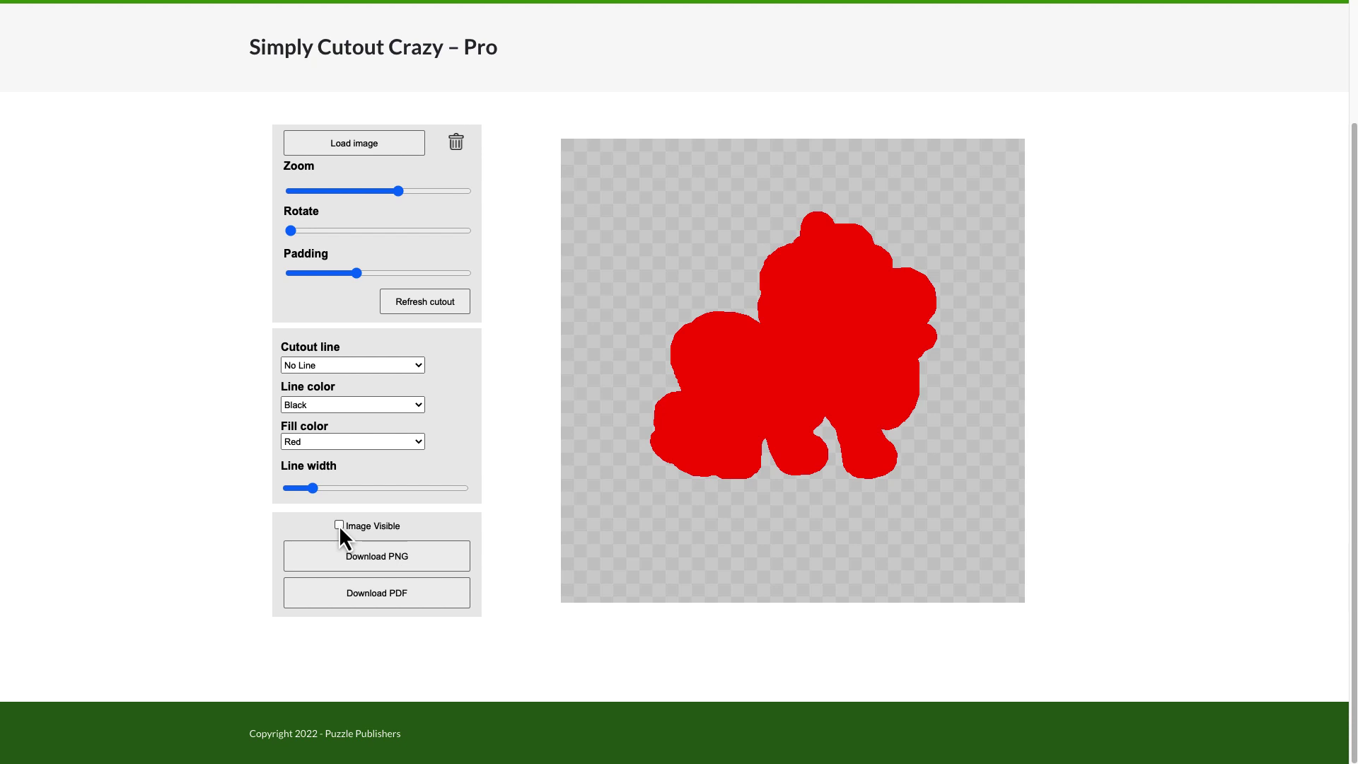
Show the unicorn image again, set the fill color to No Fill and refresh the cutout with a Dash line.
left_click(339, 525)
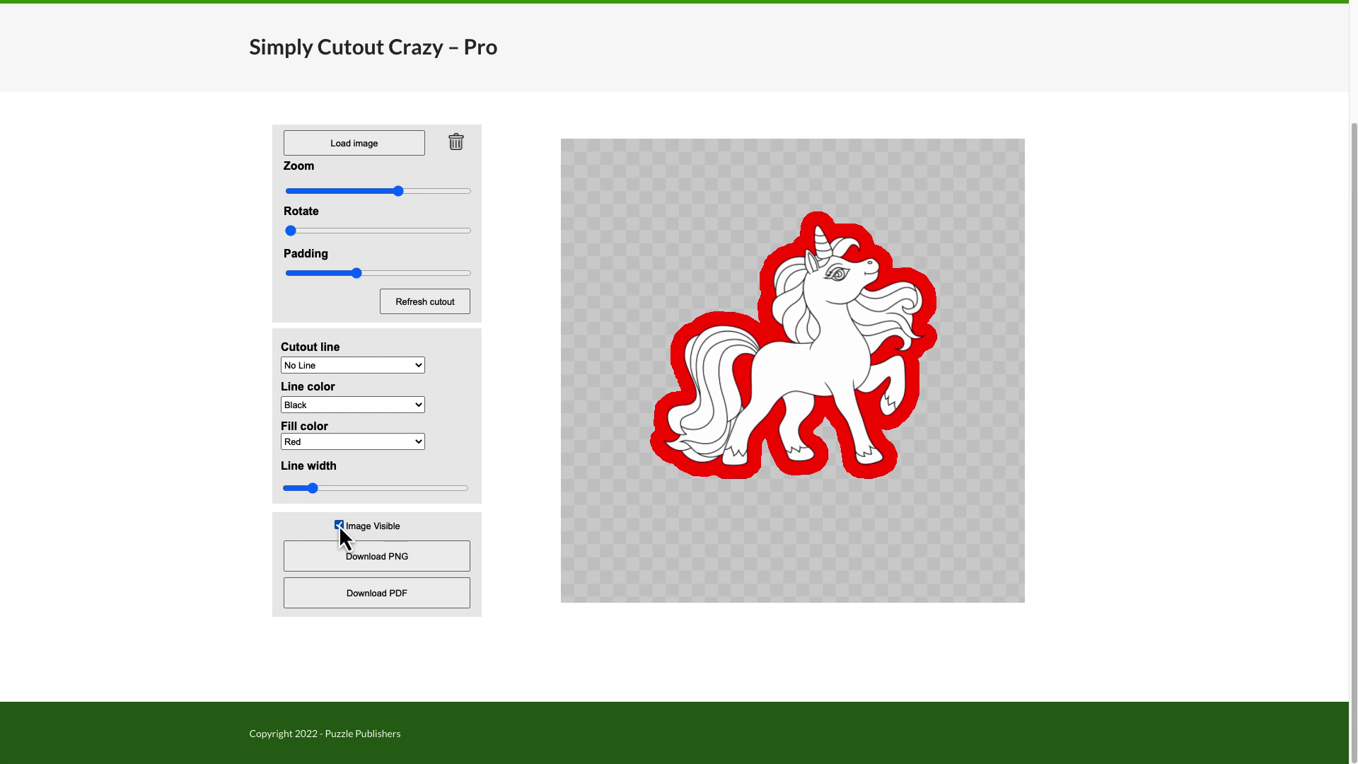
left_click(418, 442)
left_click(368, 404)
left_click(411, 363)
left_click(392, 375)
left_click(415, 365)
left_click(388, 388)
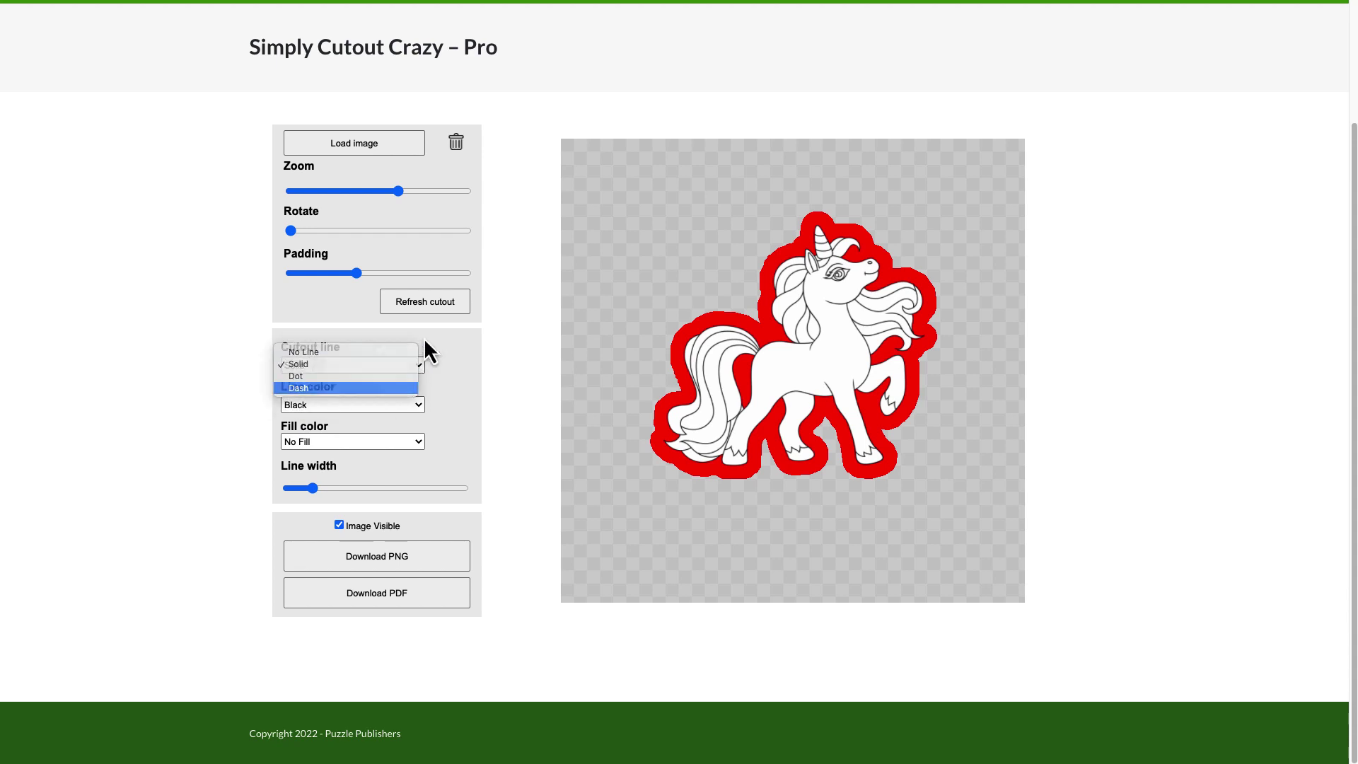
left_click(431, 310)
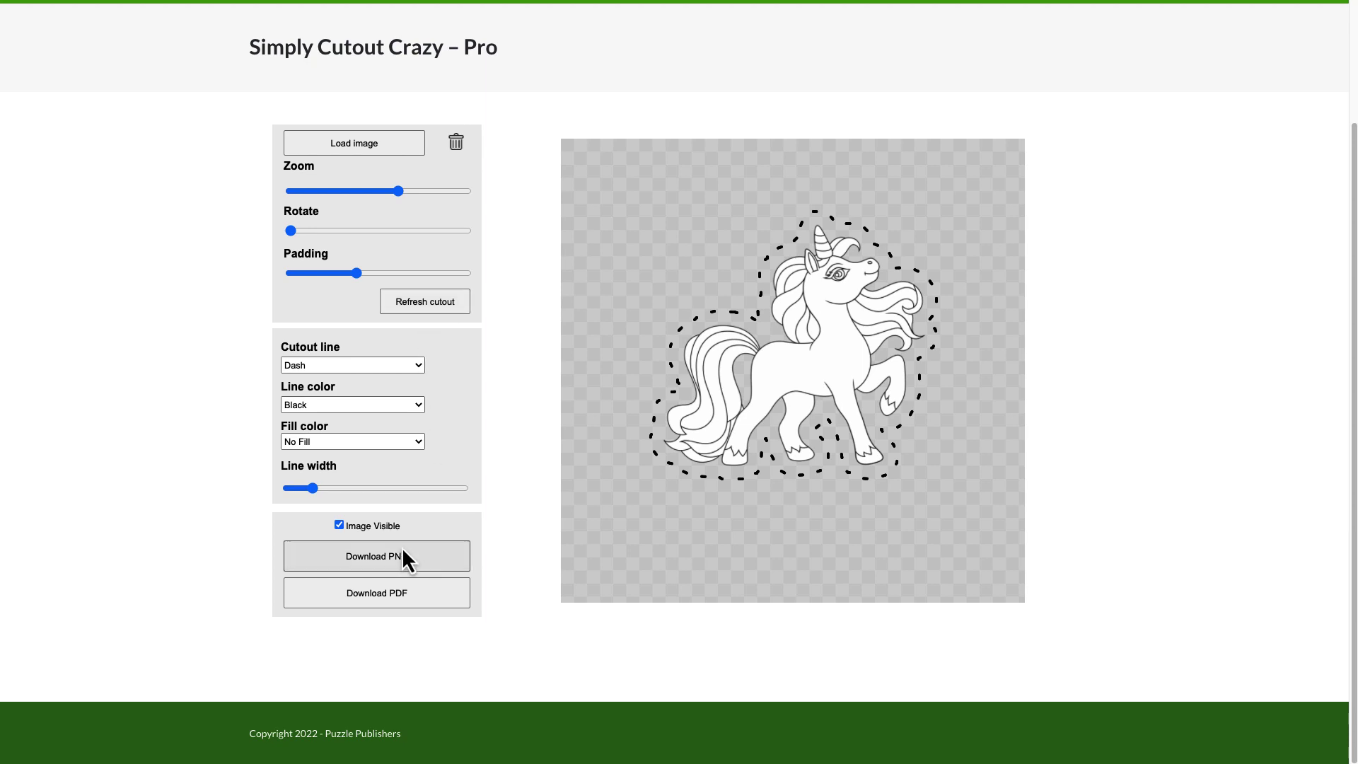
Hide and reshow the unicorn image, and refresh its cutout with the cutout line set to No Line.
left_click(339, 525)
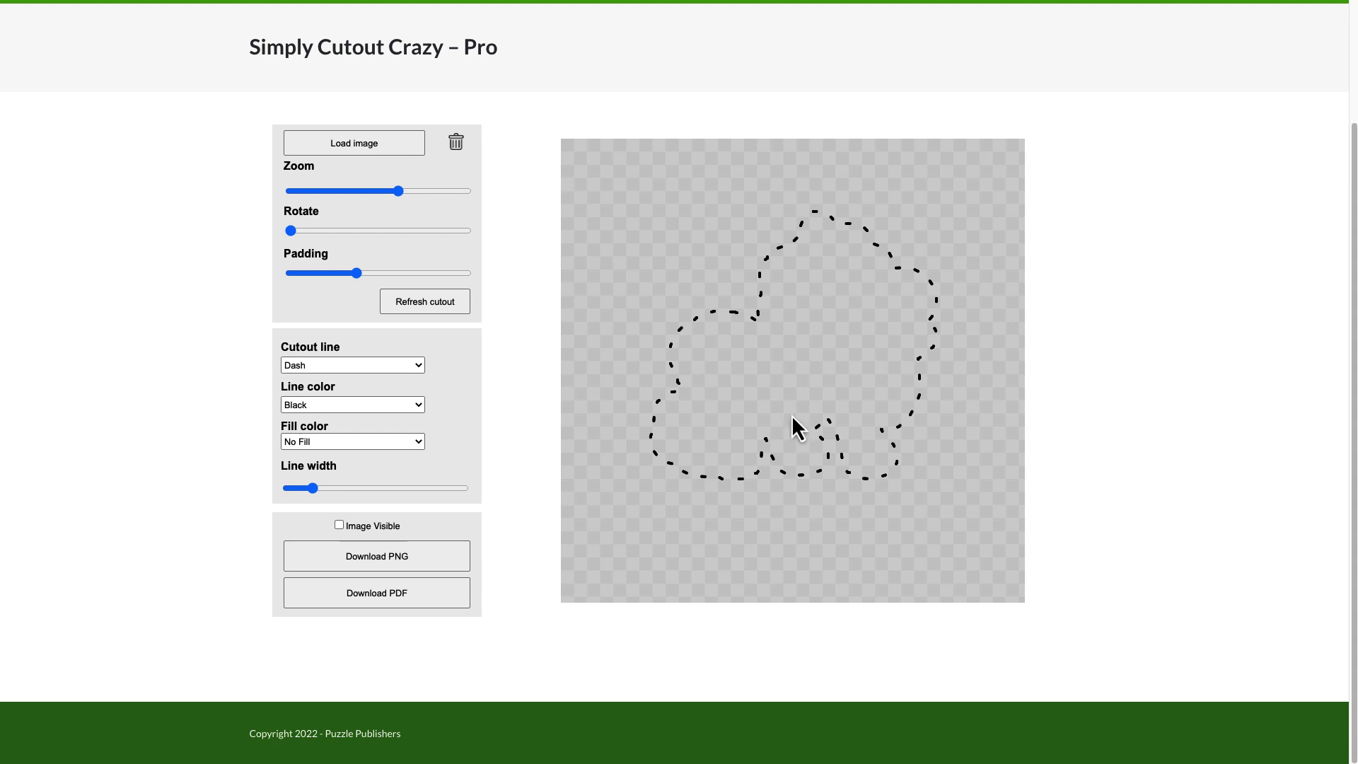
left_click(338, 526)
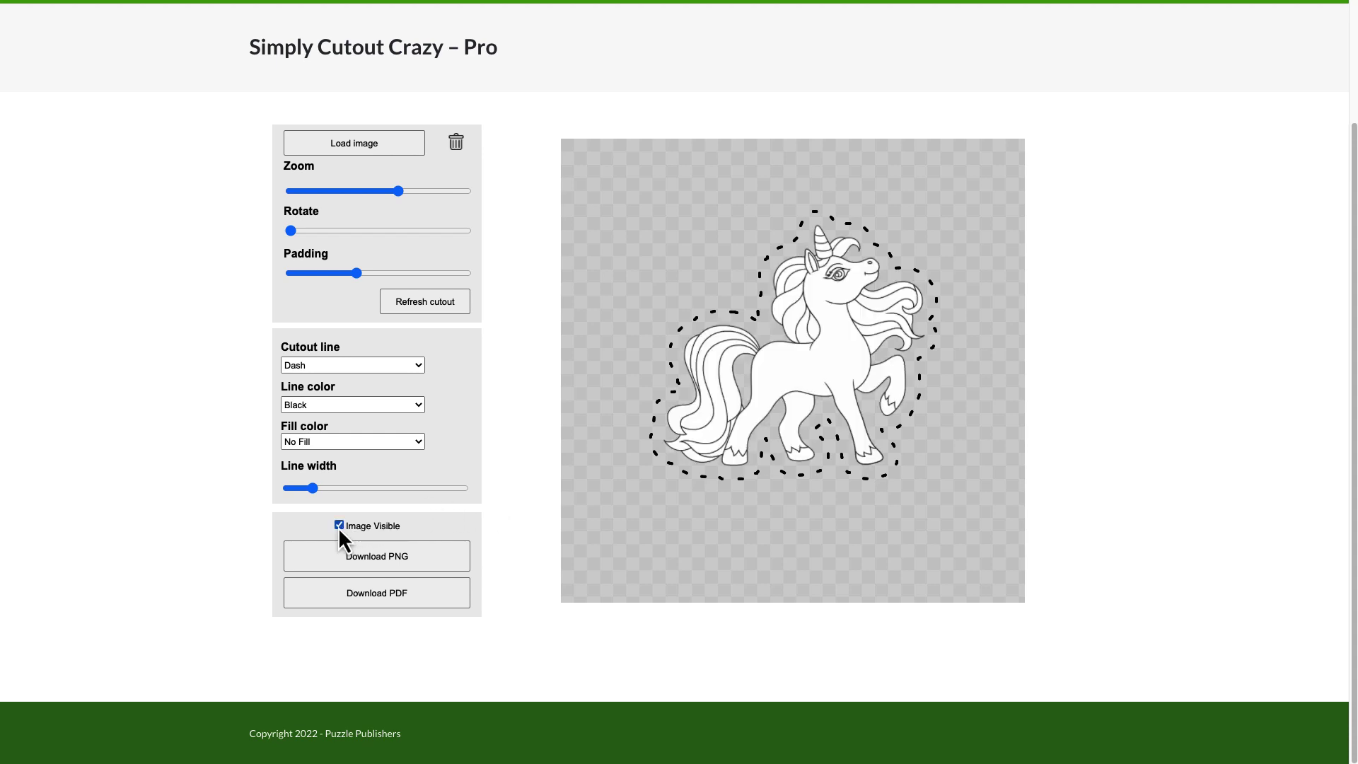
left_click(413, 367)
left_click(367, 328)
left_click(423, 301)
Set the cutout line to Dash, refresh the cutout, and toggle the unicorn image off and back on.
left_click(400, 366)
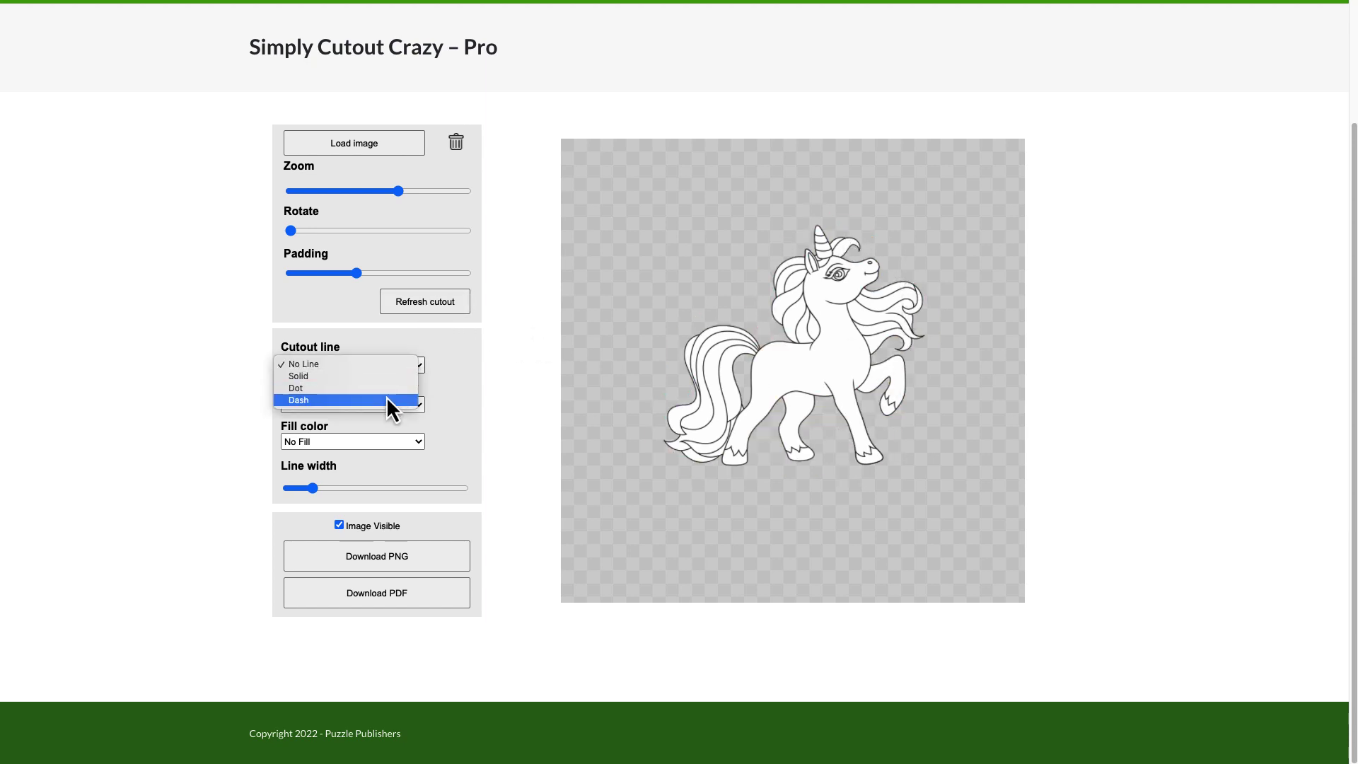
left_click(396, 400)
left_click(422, 300)
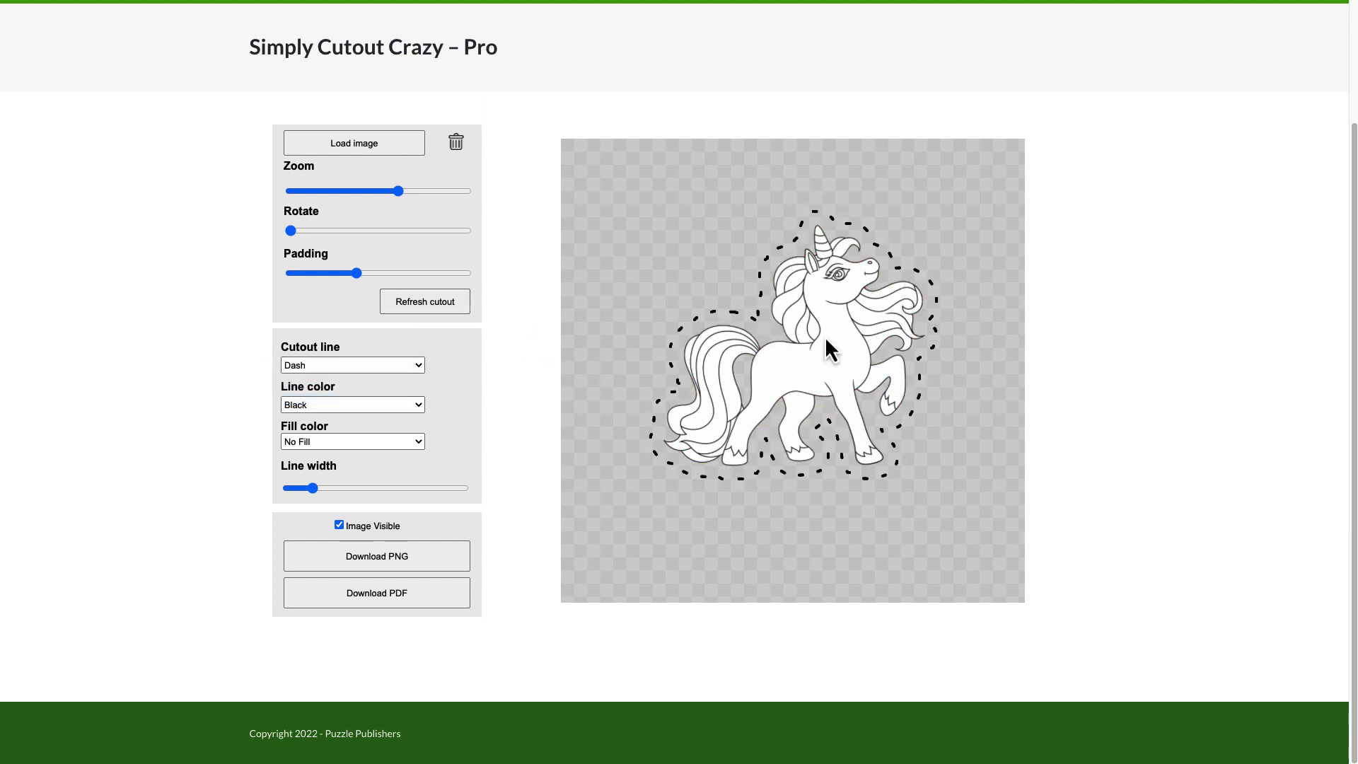
left_click(339, 524)
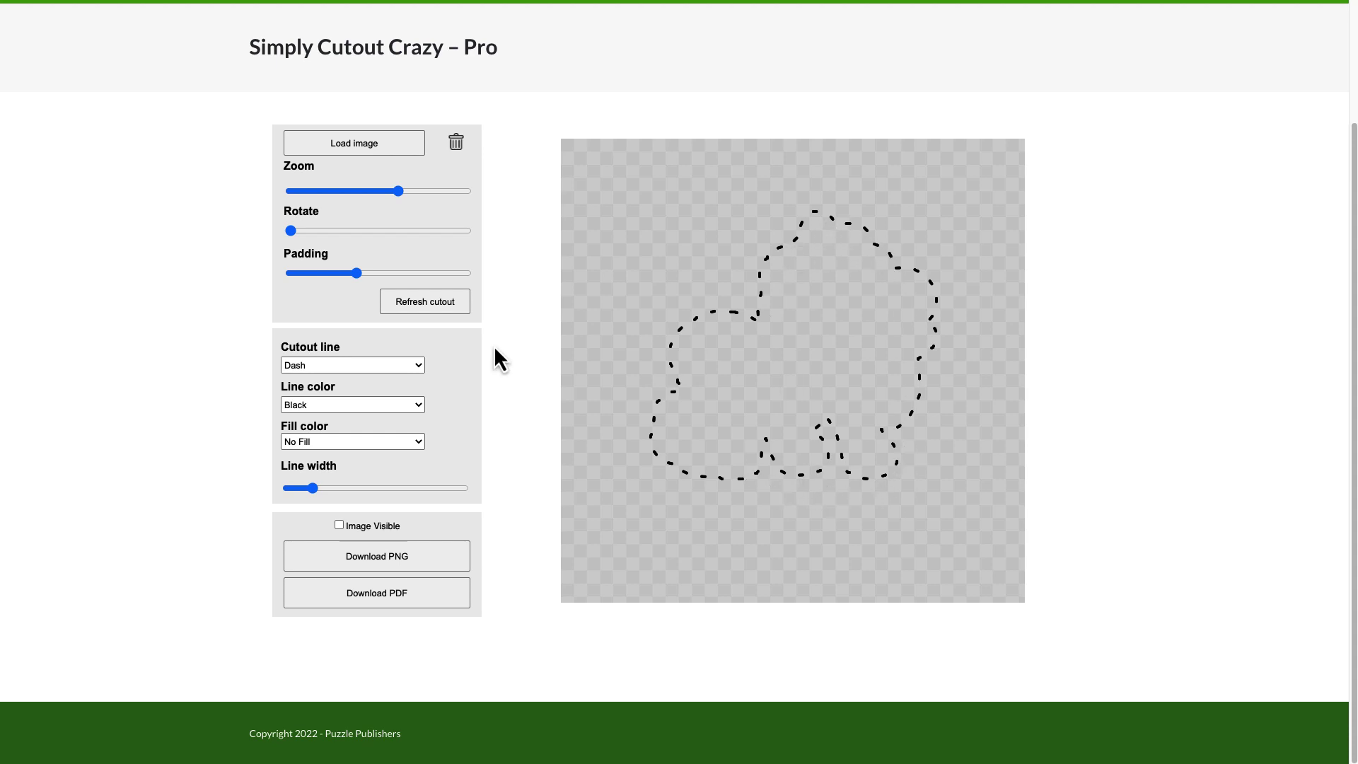
left_click(339, 525)
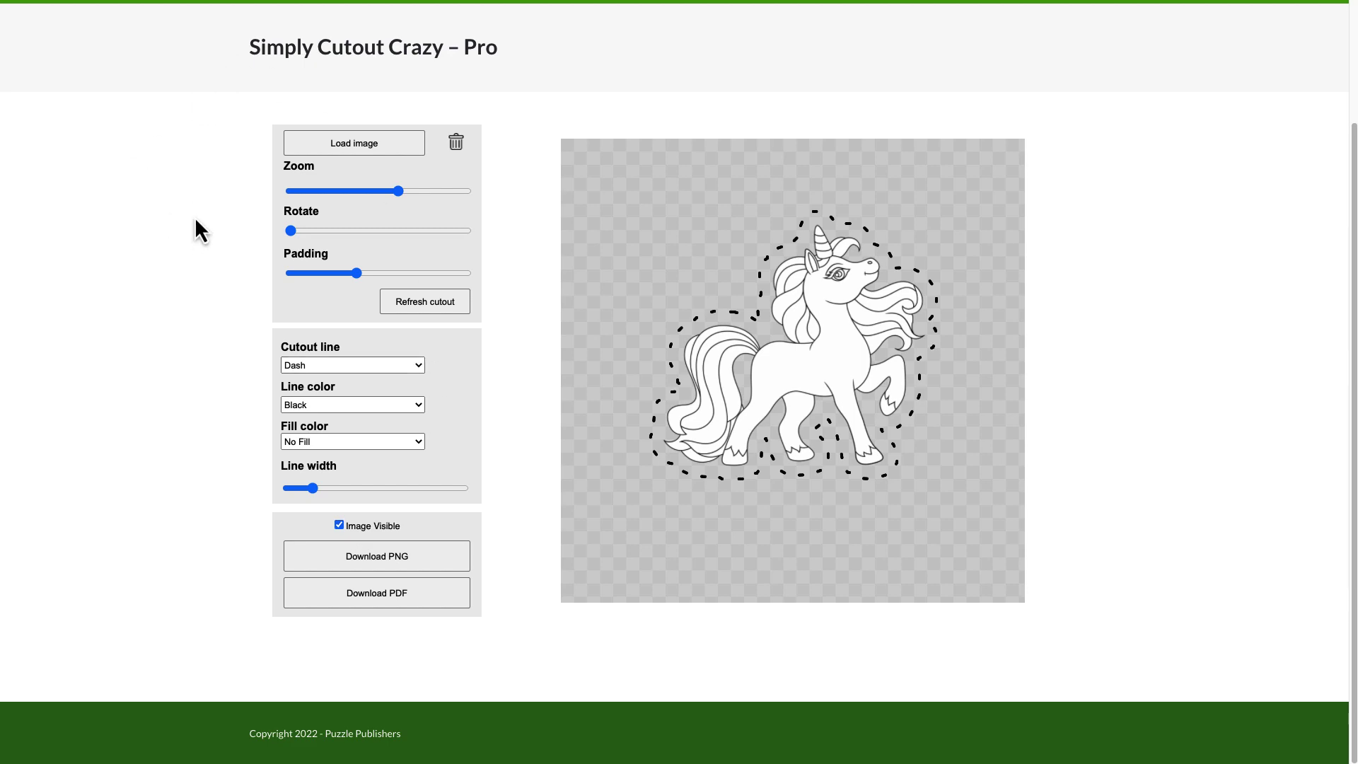
Leave Simply Cutout Crazy and open the Dot to Dot Crazy Pro tool from the Pro software list.
left_click(21, 7)
scroll(161, 547, "down", 3)
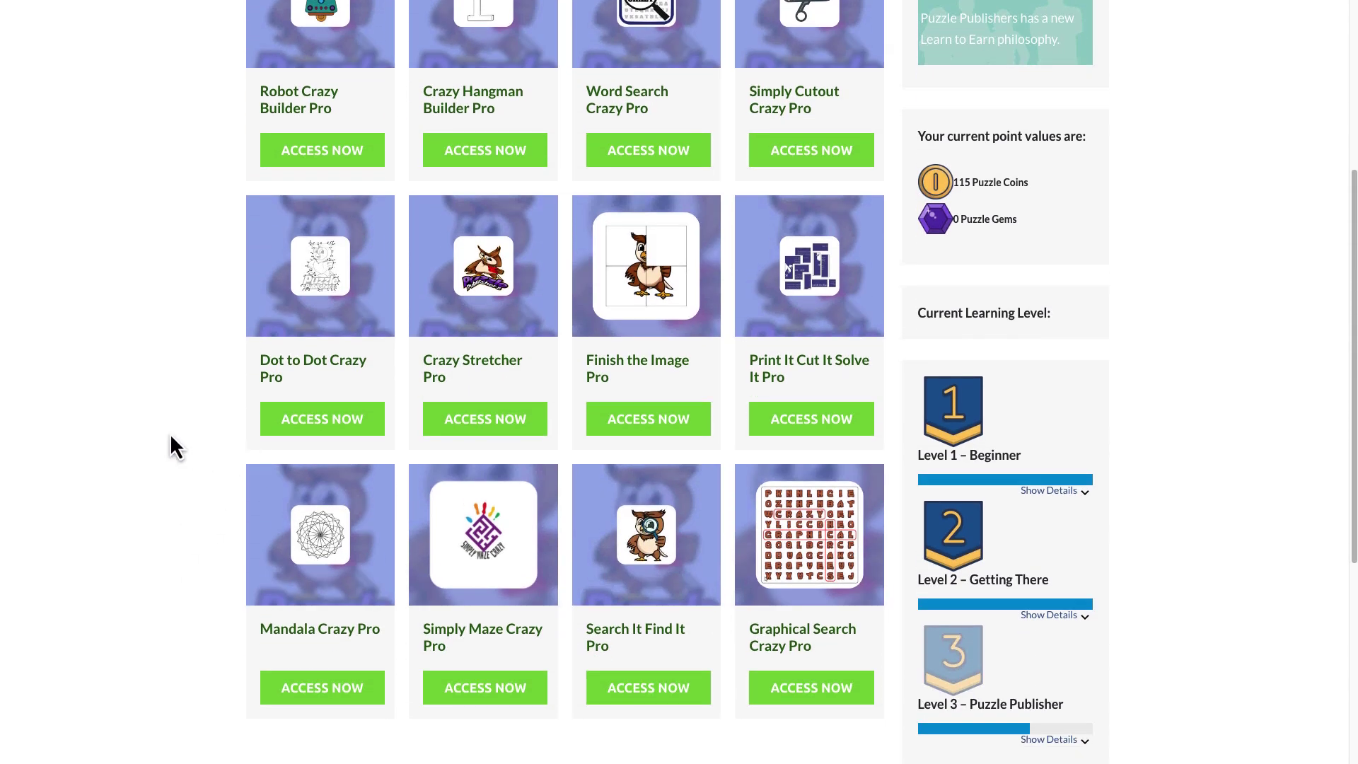
left_click(327, 424)
scroll(1113, 396, "down", 2)
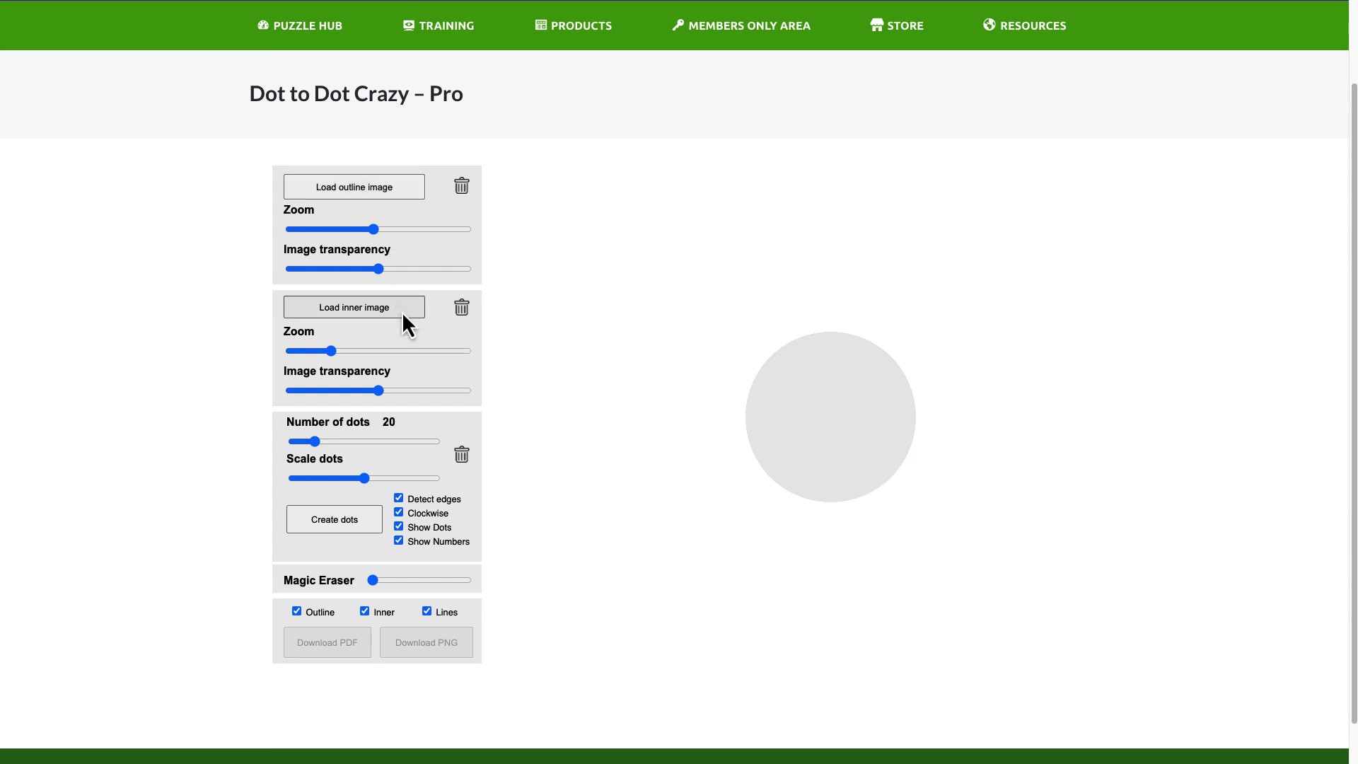
Load a unicorn PNG from the B&W_Character_PNG folder as the outline image and set its transparency slider to about three quarters.
mouse_move(700, 44)
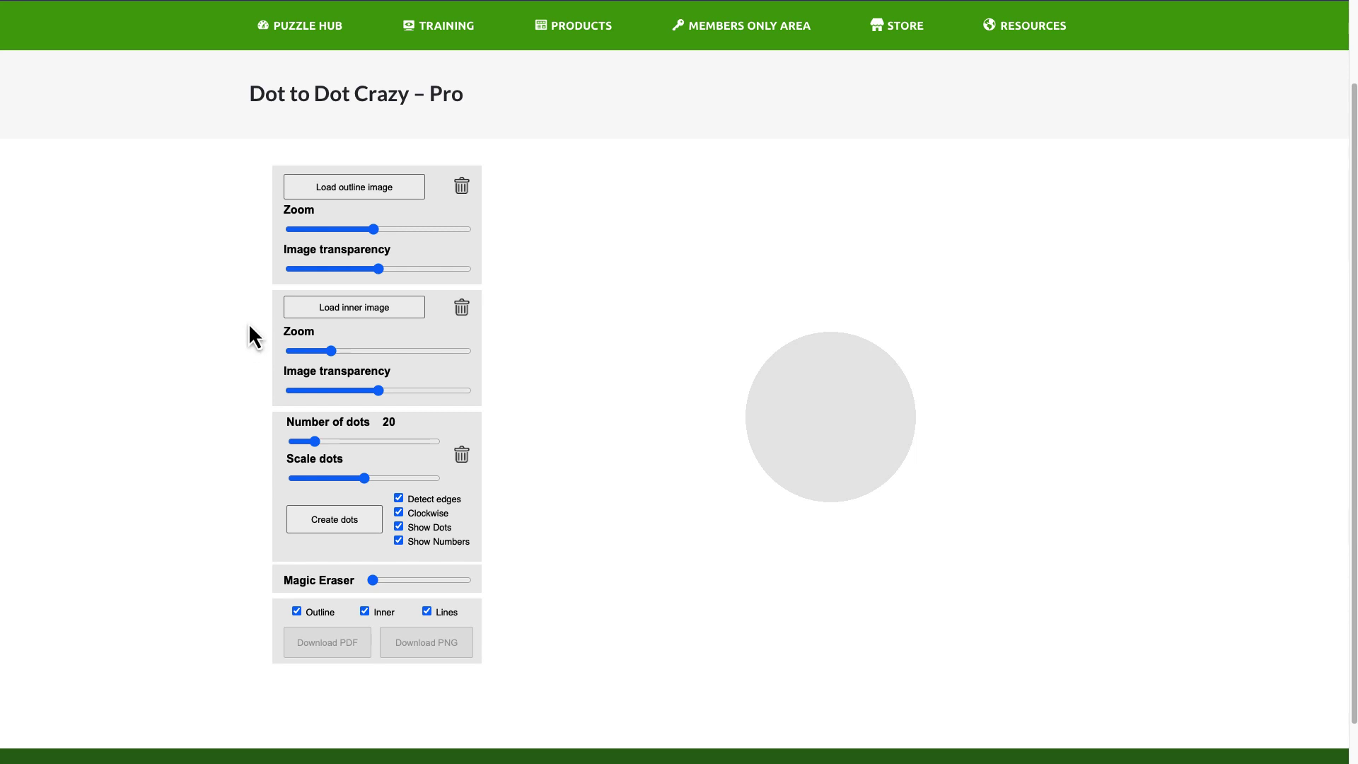
left_click(374, 192)
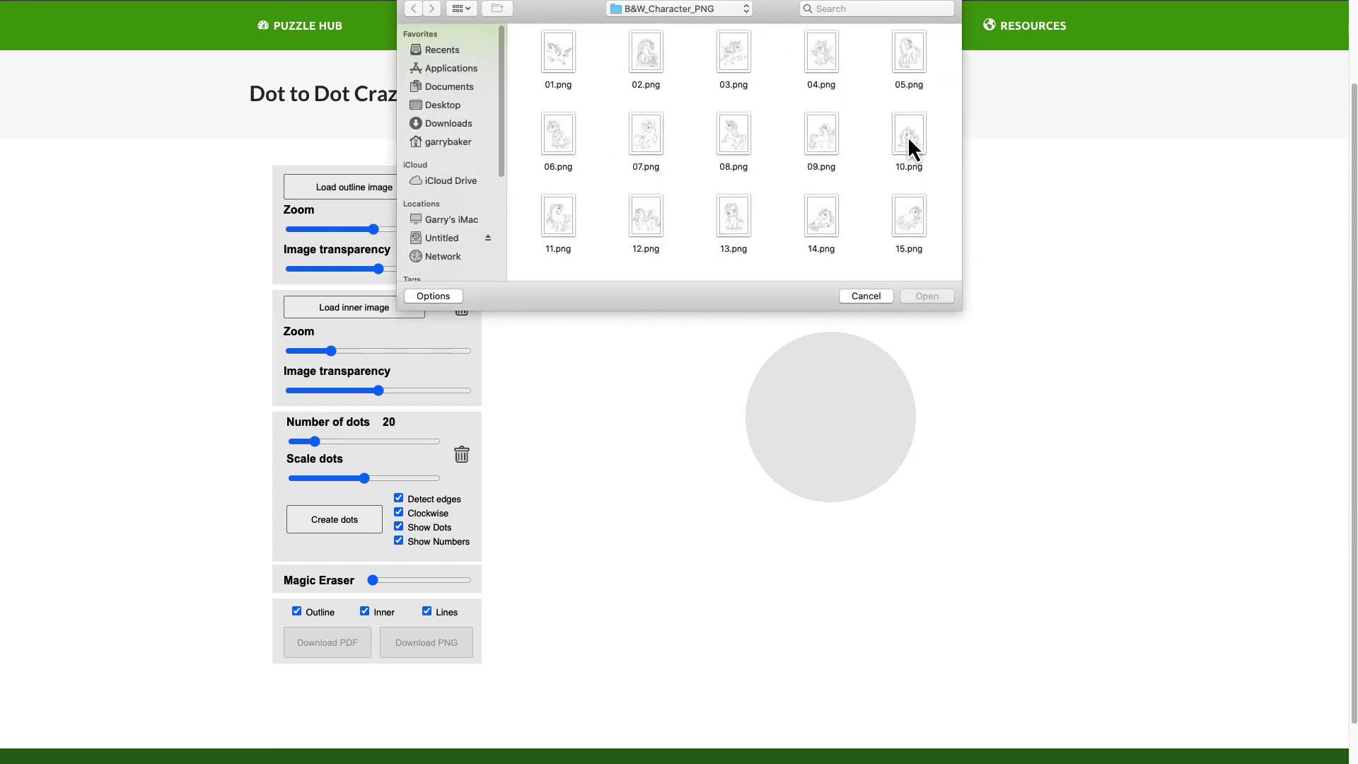
double_click(823, 222)
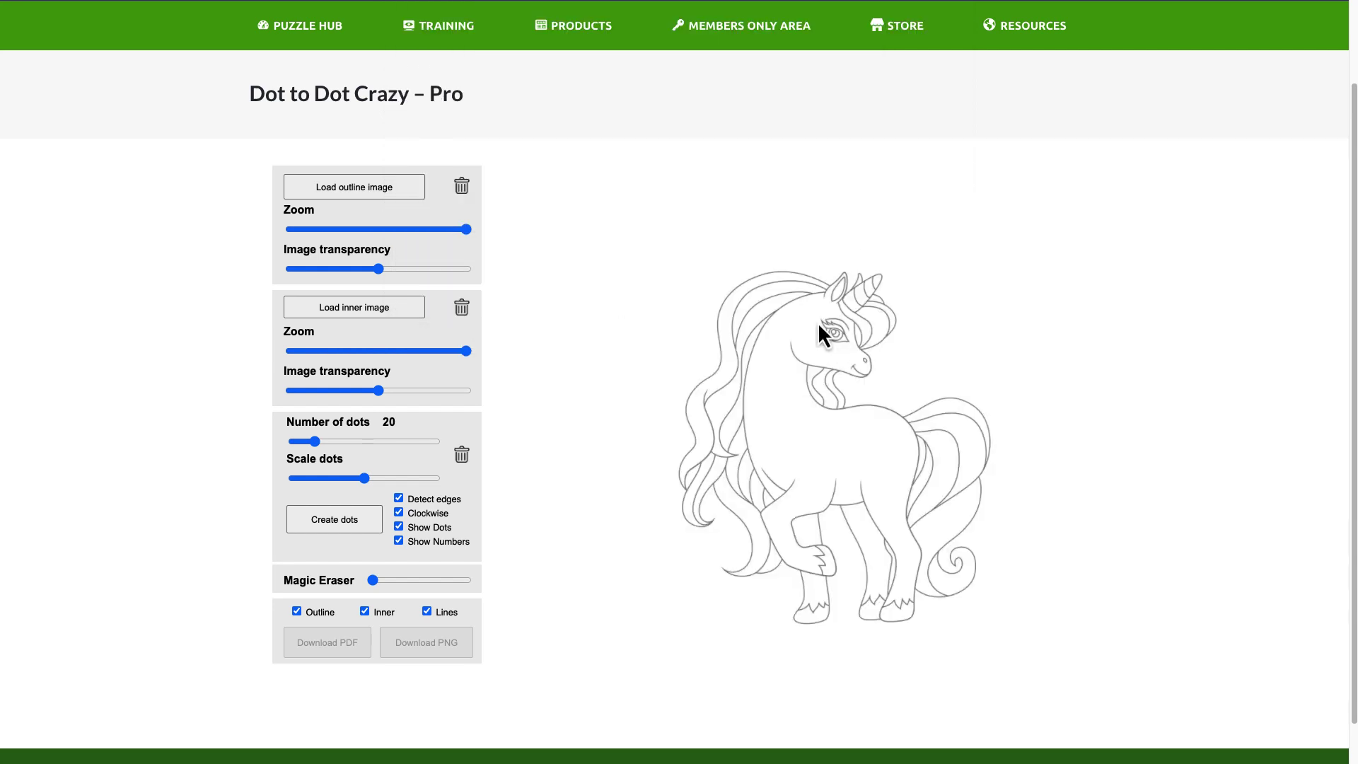
left_click_drag(360, 270, 441, 276)
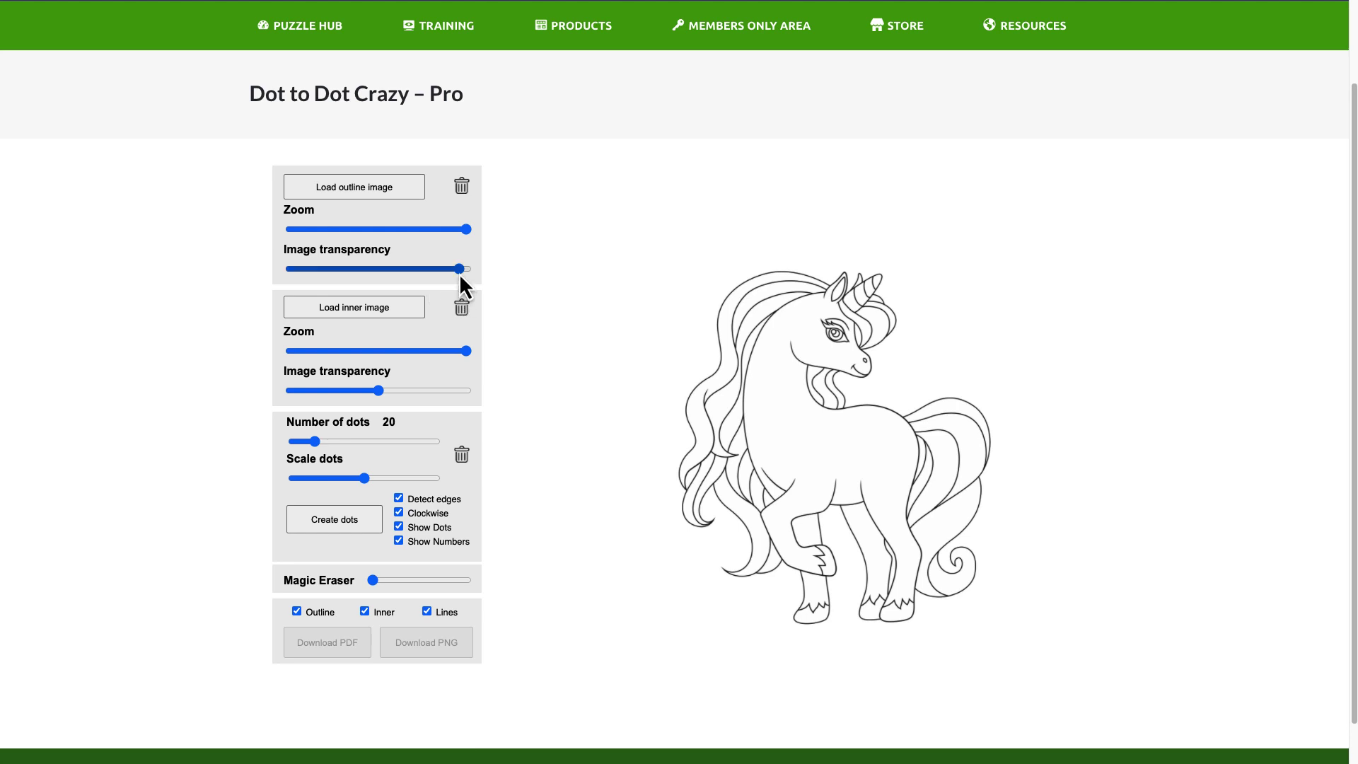
left_click_drag(459, 271, 428, 272)
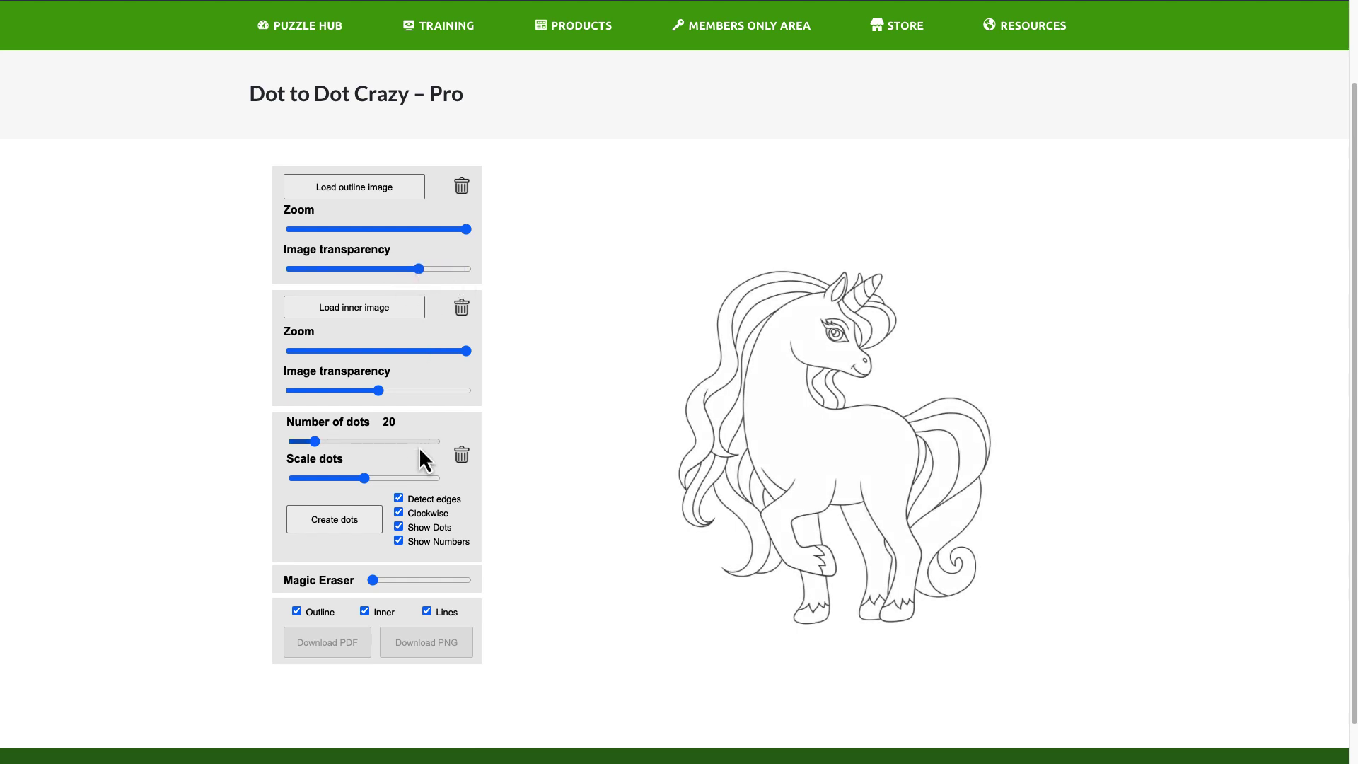
Create 20 dots around the unicorn and move the mane-side and head dots inward onto the neck, ear and horn.
left_click(350, 520)
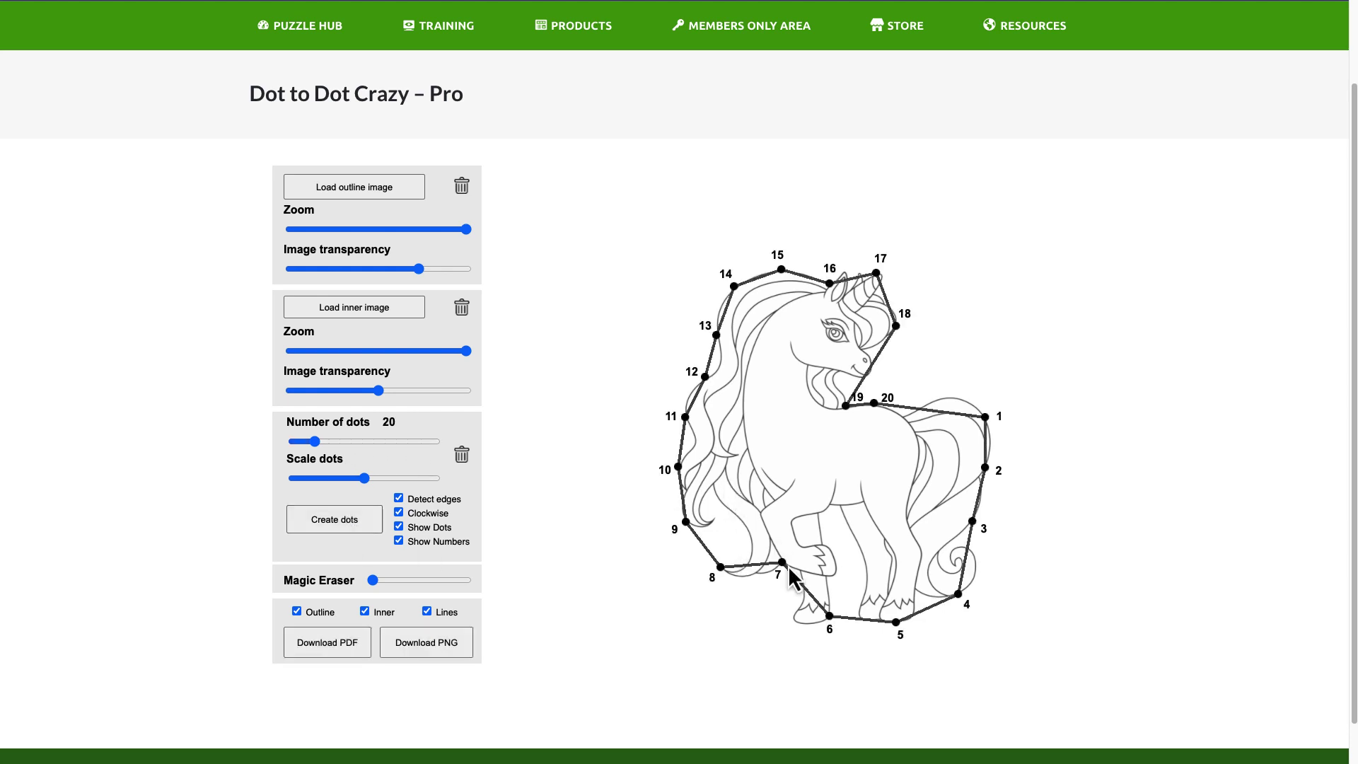
left_click_drag(787, 565, 791, 571)
left_click_drag(684, 522, 773, 330)
left_click_drag(736, 289, 813, 295)
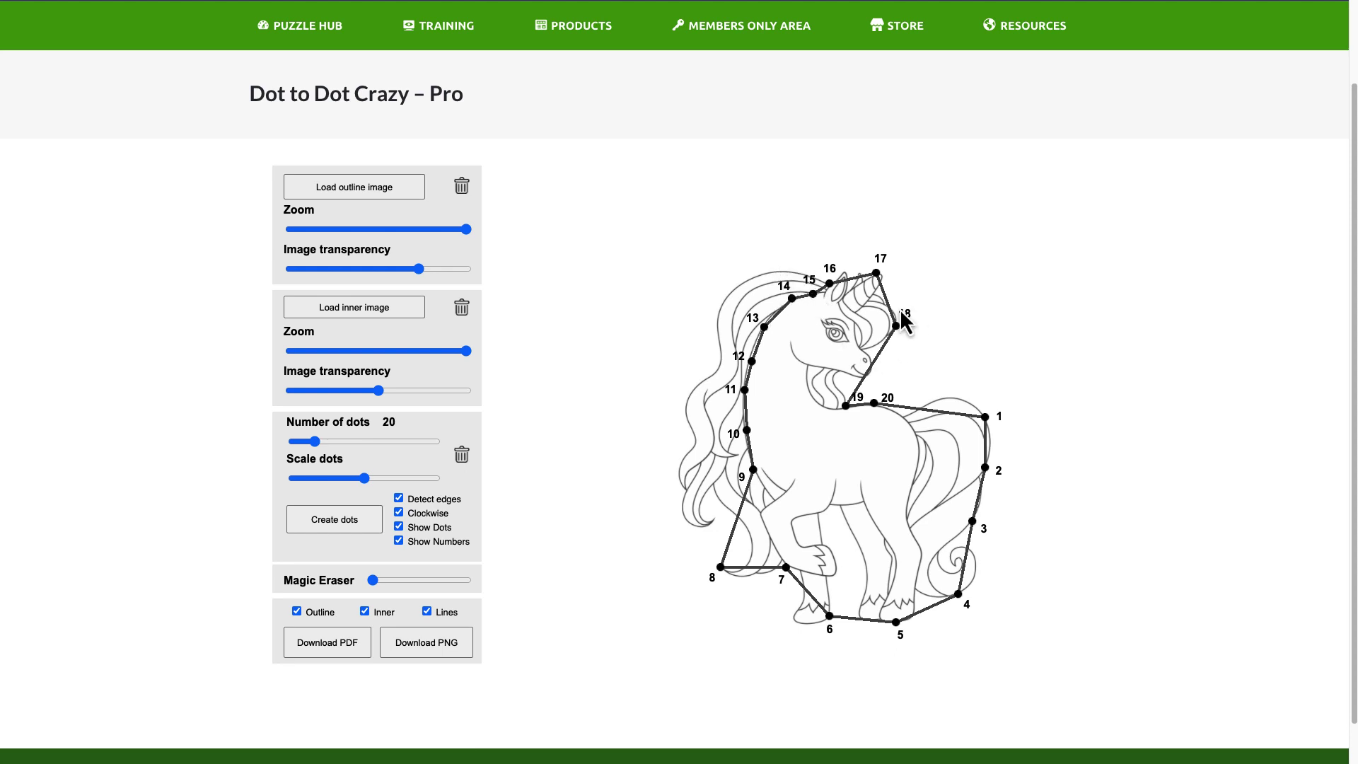
left_click_drag(900, 314, 844, 276)
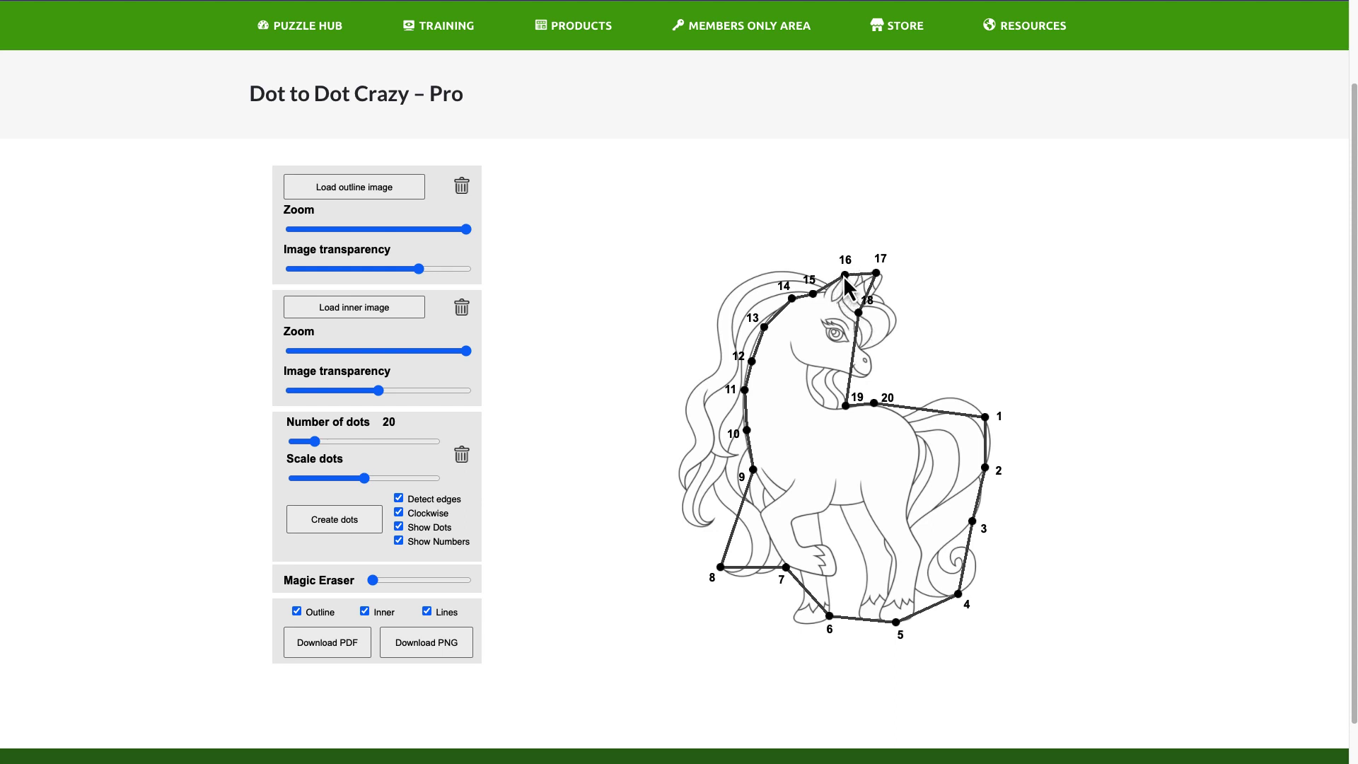
Set the number of dots to 10 and recreate the dots around the unicorn.
left_click_drag(316, 443, 302, 443)
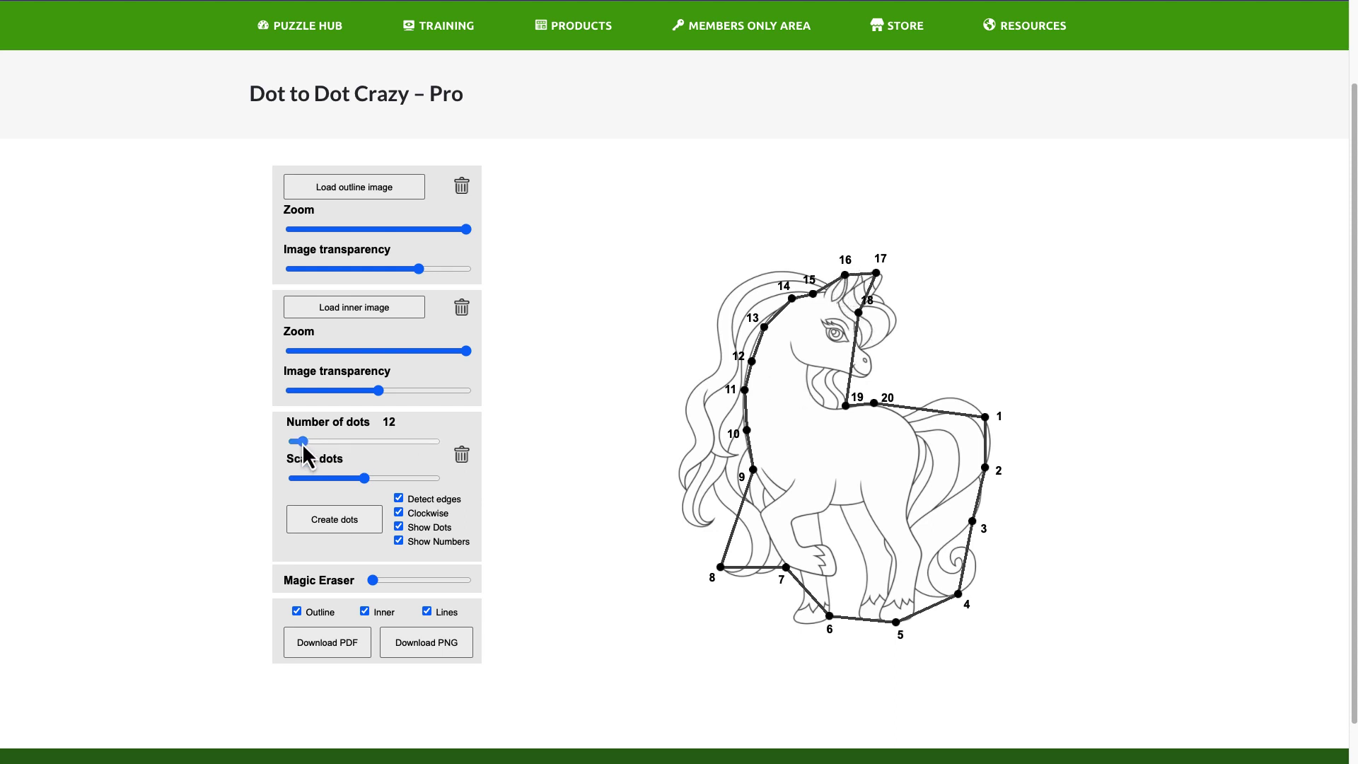
left_click(333, 521)
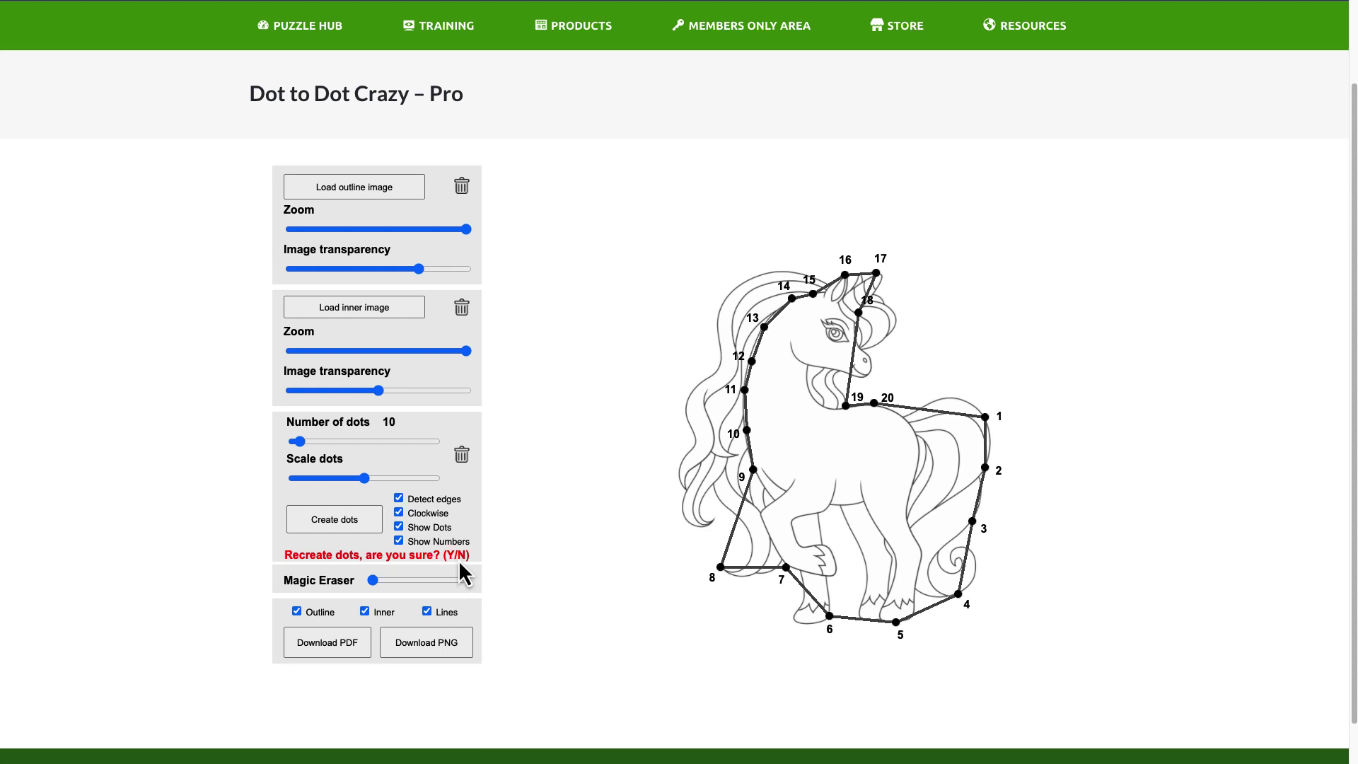
key("y")
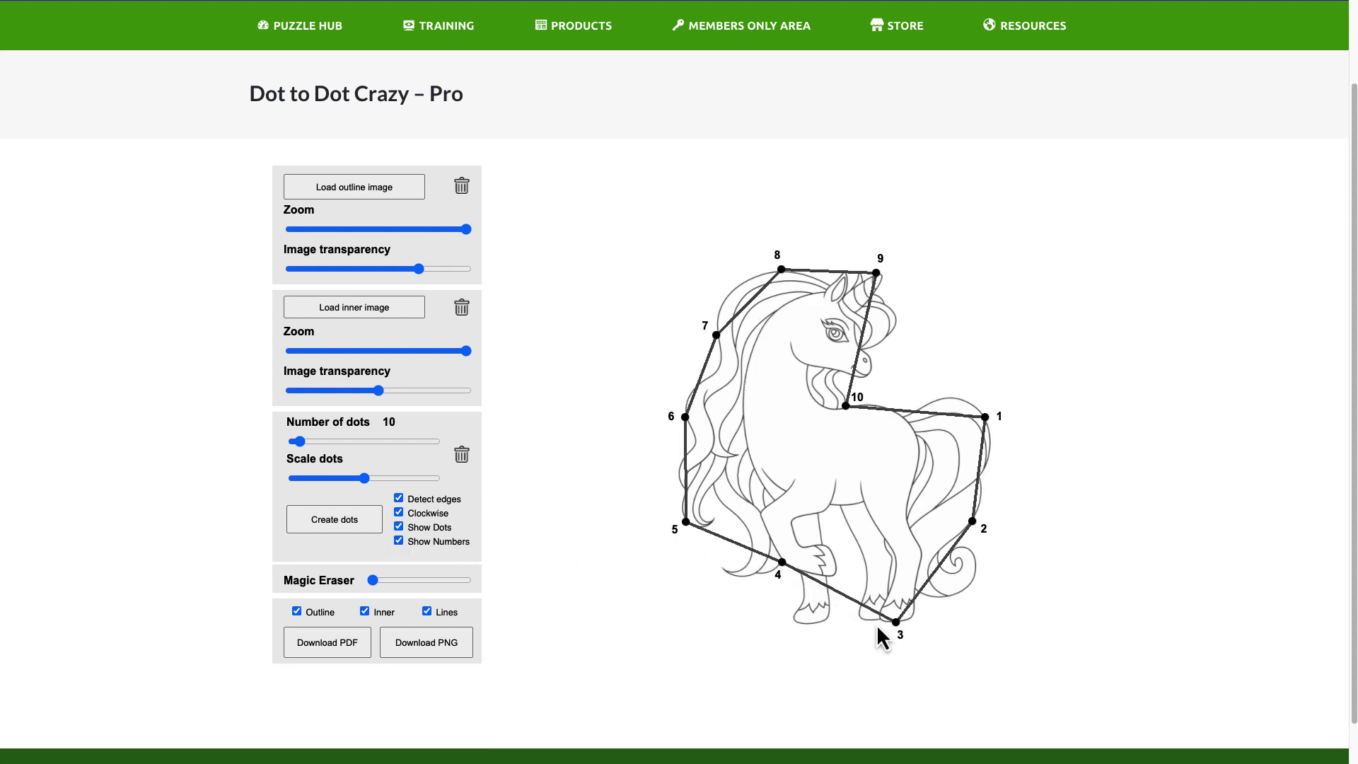
Move dot 3 along the hoof, dot 9 to the ear, dot 10 to the muzzle and dot 1 to the back.
mouse_move(895, 622)
left_mouse_down()
mouse_move(867, 507)
mouse_move(900, 622)
left_mouse_up()
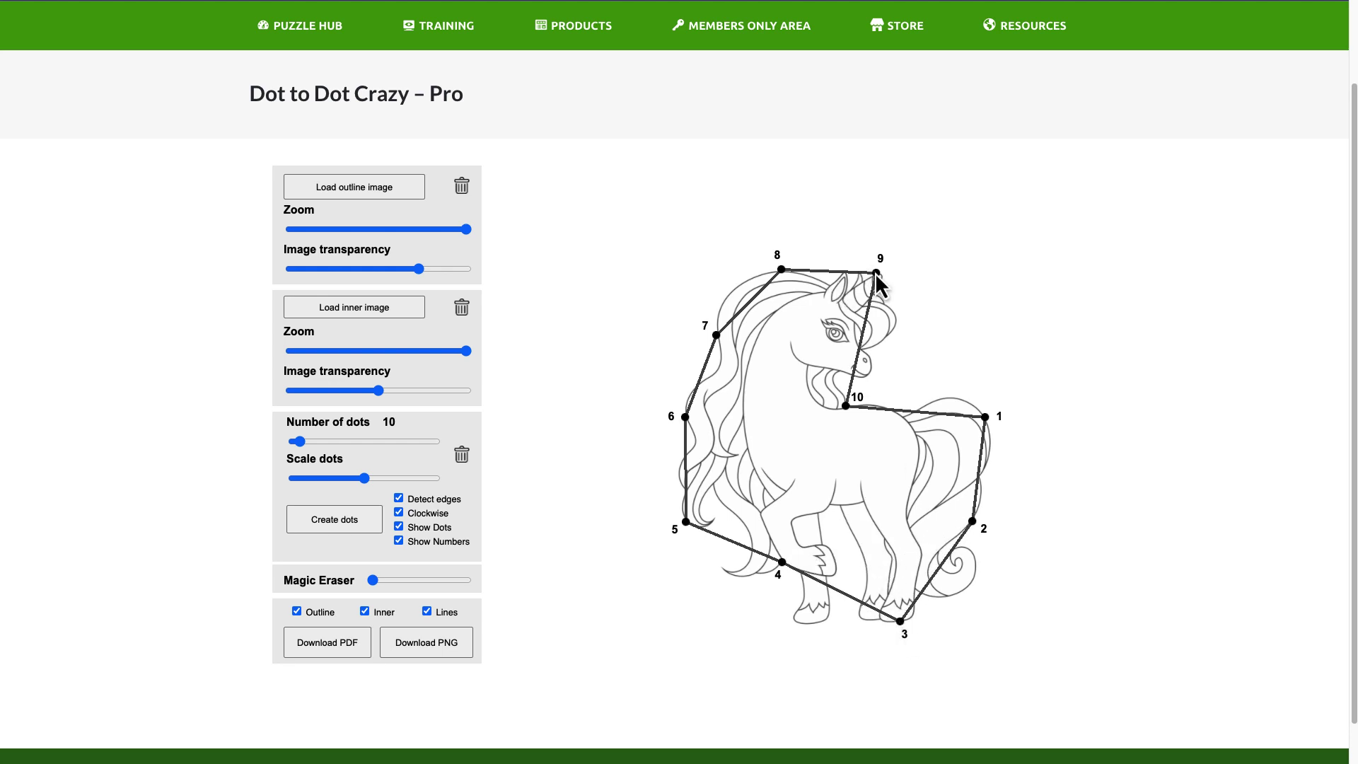
left_click_drag(875, 273, 843, 273)
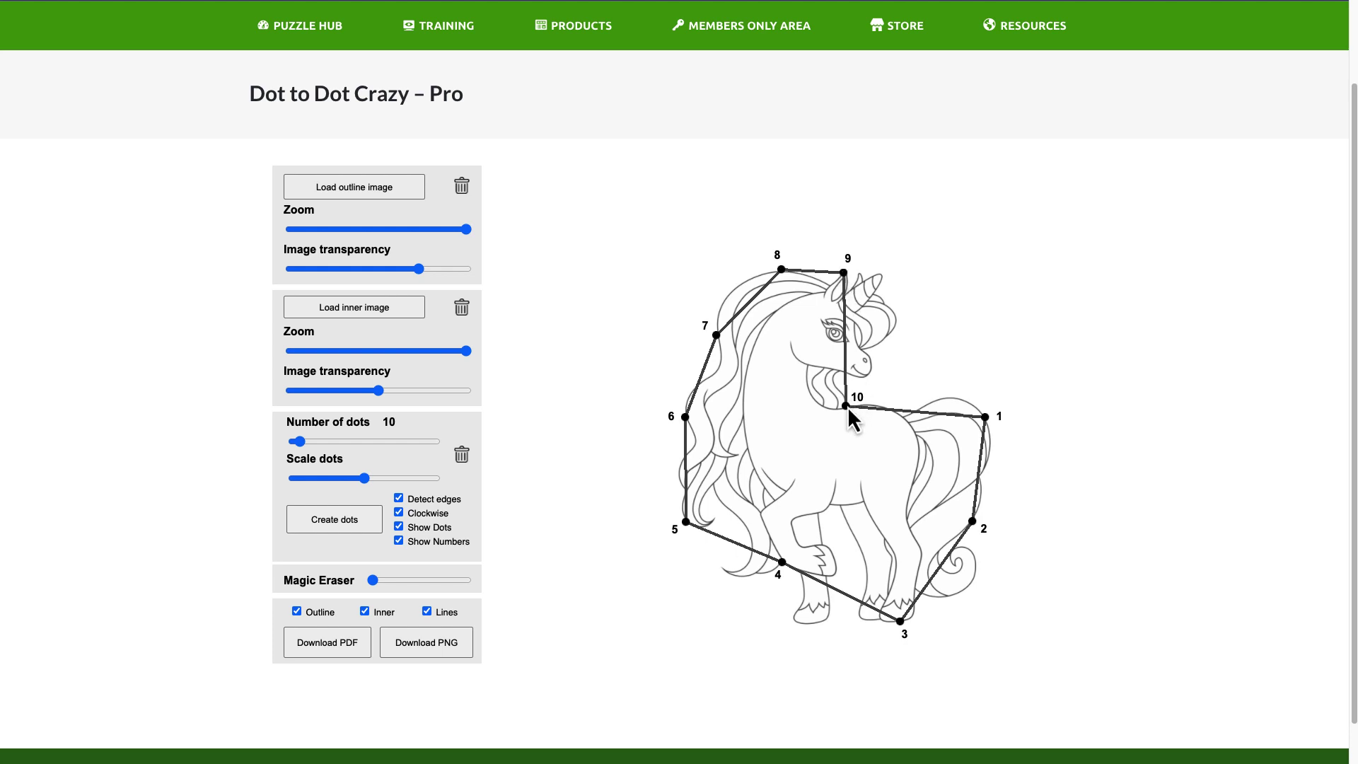
left_click_drag(847, 406, 864, 357)
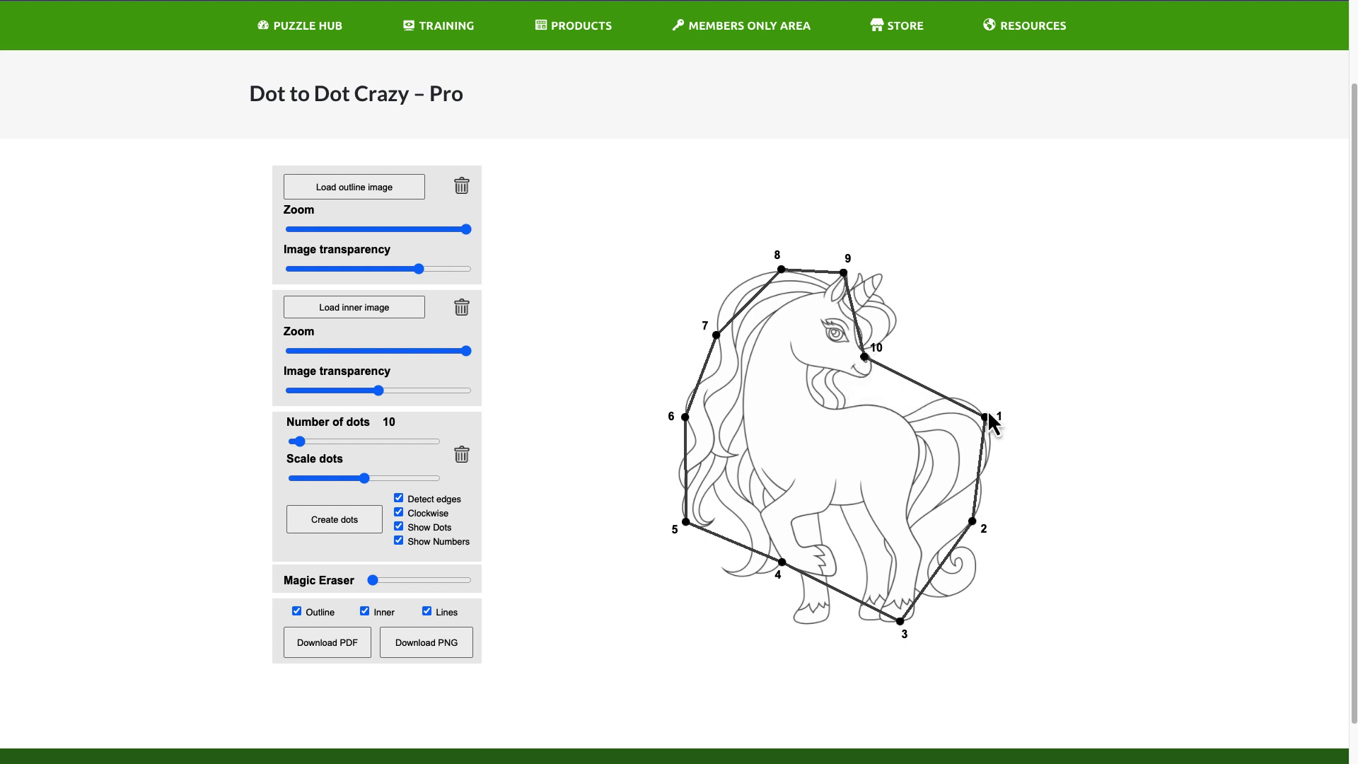
left_click_drag(985, 416, 894, 410)
Try adding and removing dots along the unicorn's back and hindquarters, keeping 10 dots, and move dot 10 onto the back.
left_click(932, 465)
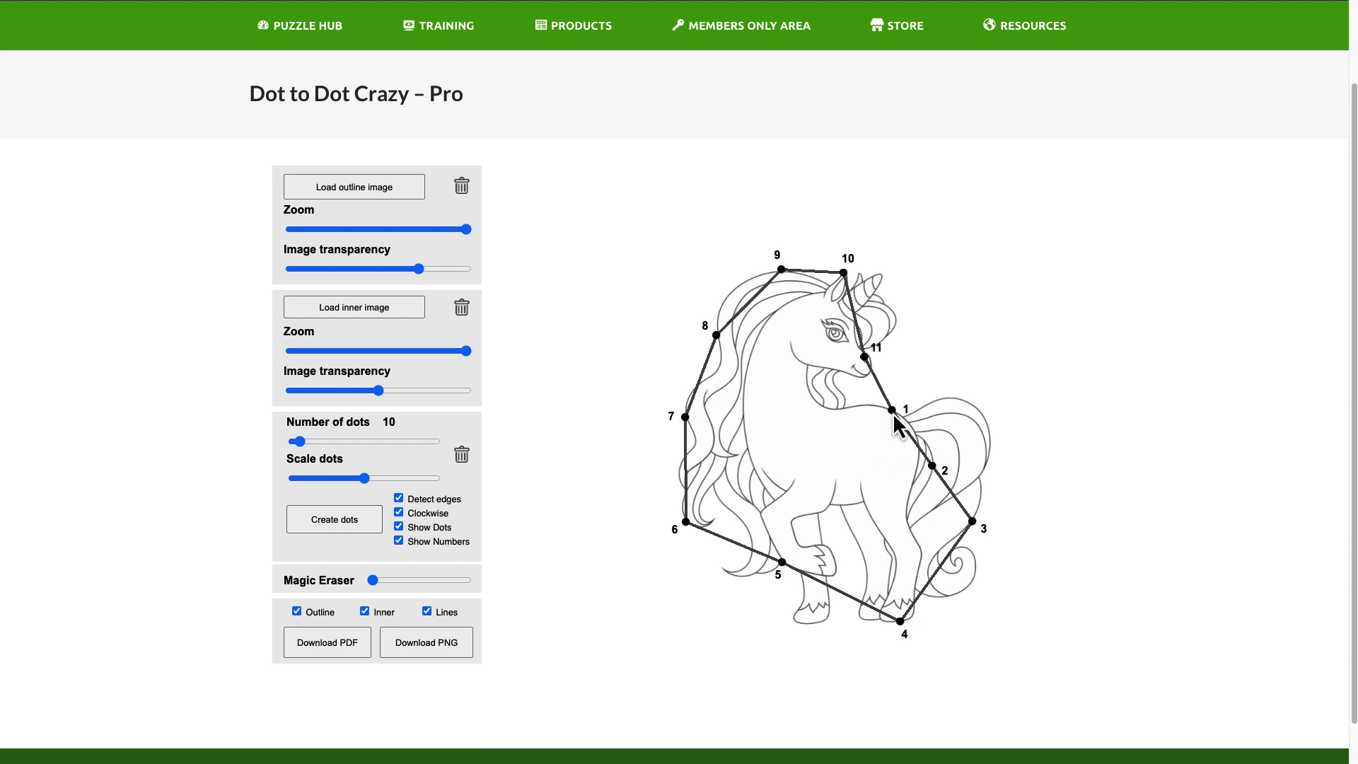
left_click(912, 438)
left_click_drag(892, 410, 873, 408)
left_click(858, 407)
left_click(912, 439)
left_click_drag(932, 468, 955, 504)
left_click(955, 504)
left_click_drag(864, 356, 871, 406)
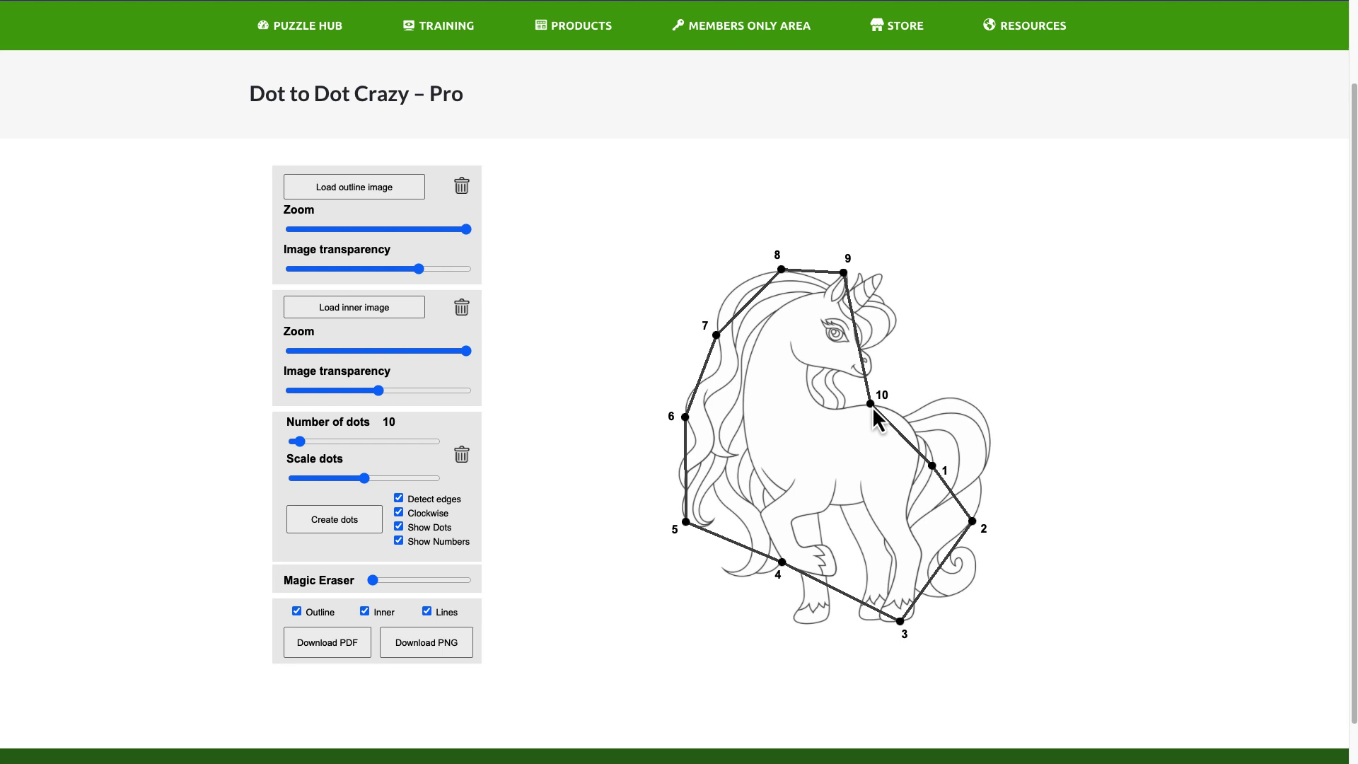
Toggle the outline image off and on, and reposition dots 8 and 1 on the mane and tail with the connecting lines temporarily hidden.
left_click(297, 613)
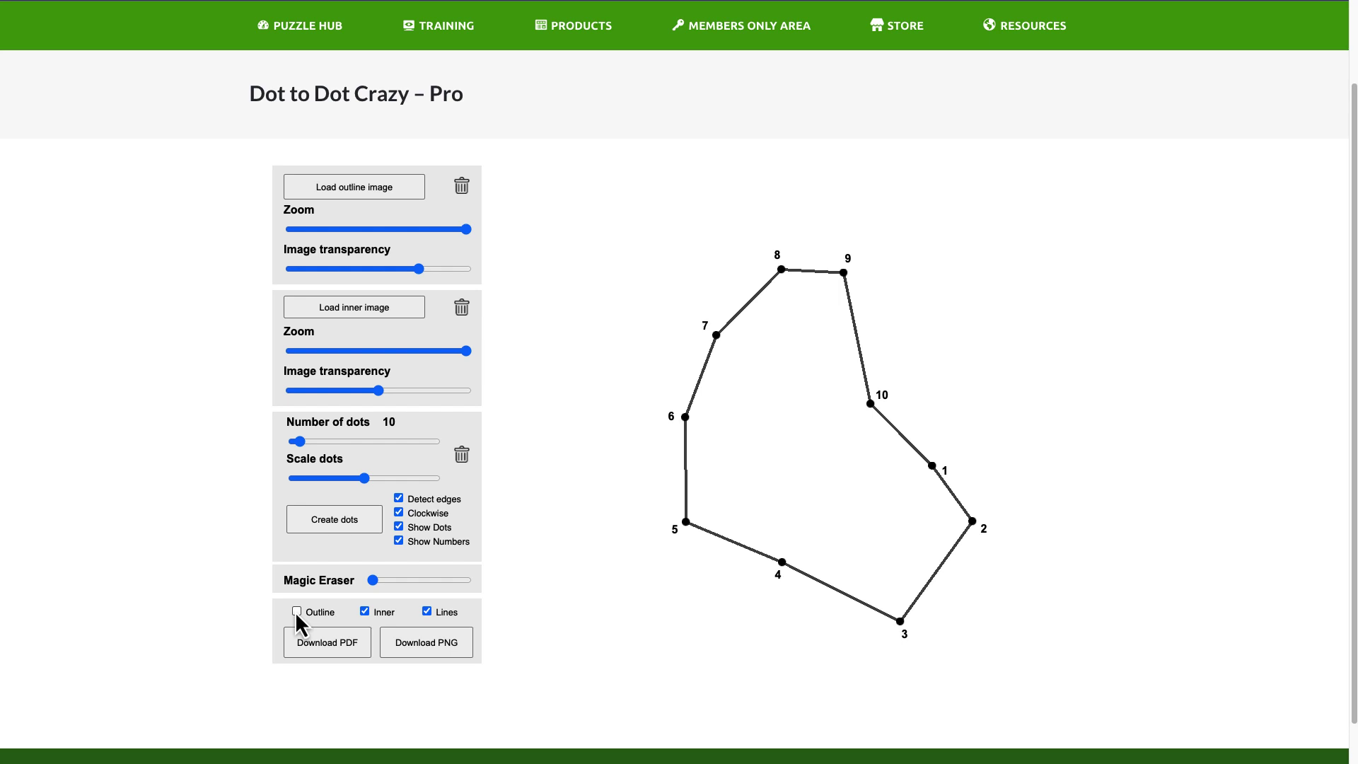
left_click(296, 611)
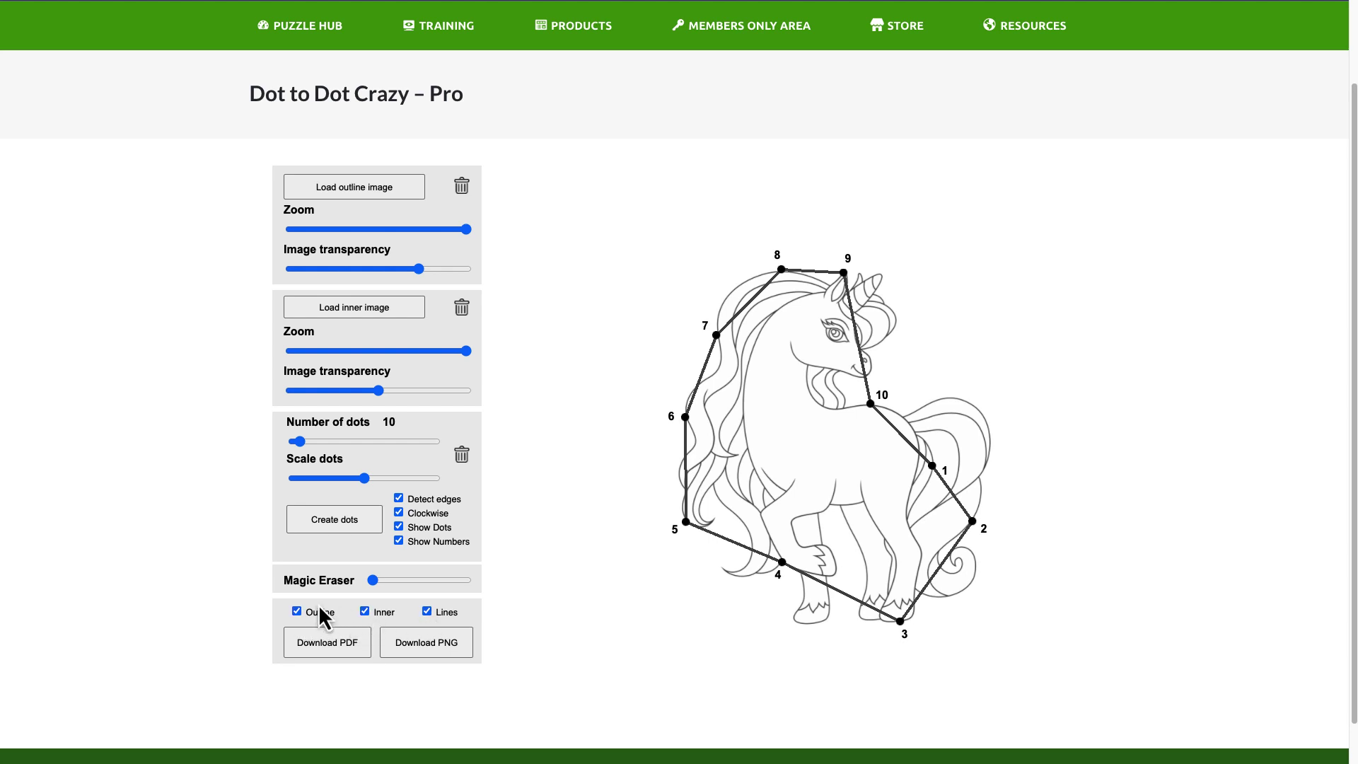
left_click(427, 612)
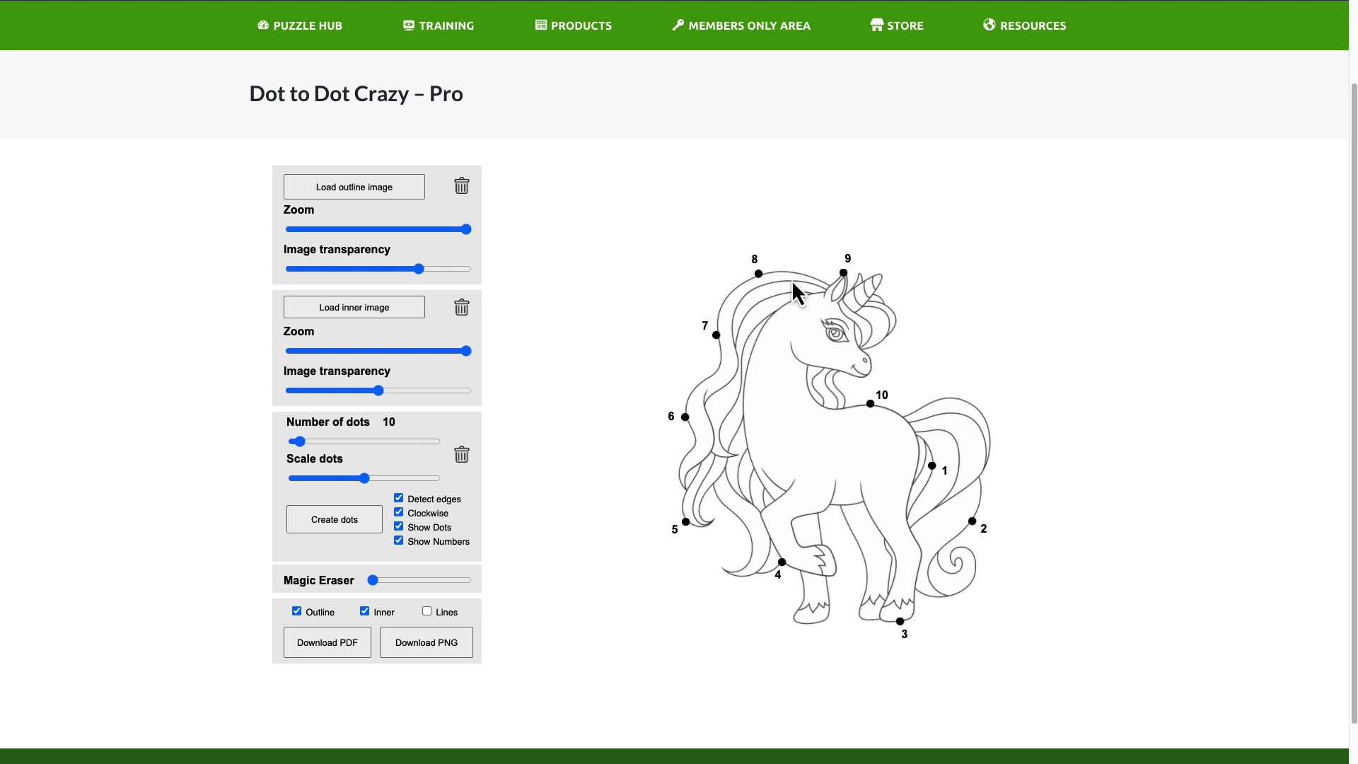
left_click_drag(934, 471, 966, 407)
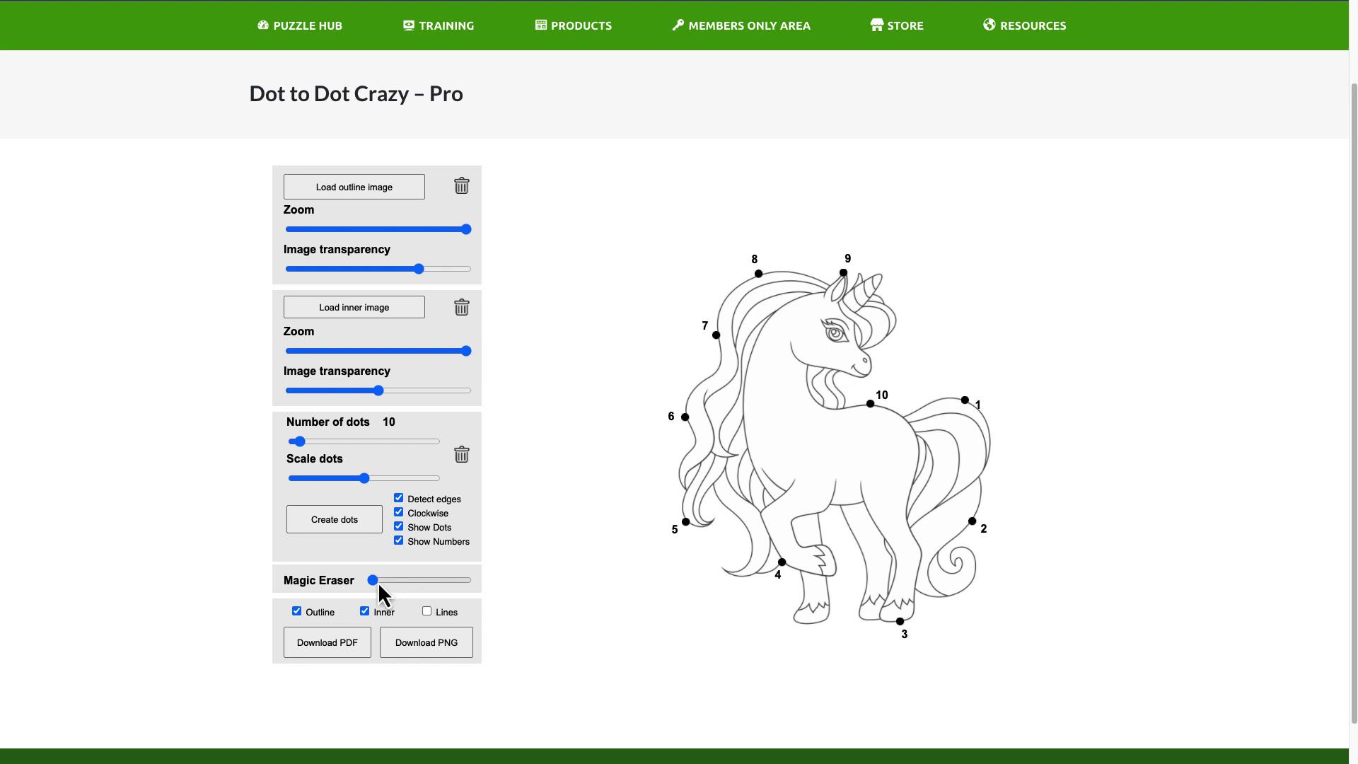
left_click(428, 611)
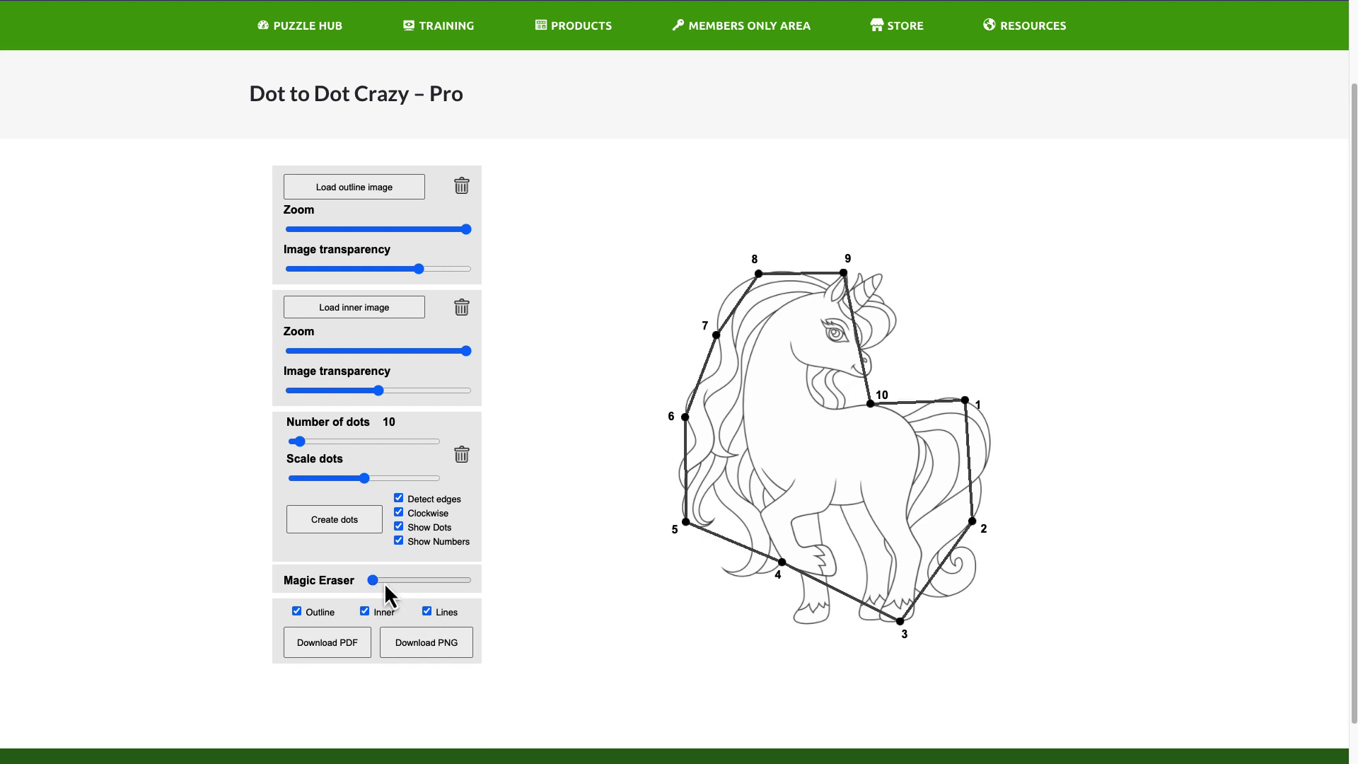
Move dots 7, 8, 6, 5 and 4 inward from the mane and leg onto the unicorn's neck and chest contour.
mouse_move(375, 580)
left_mouse_down()
mouse_move(447, 582)
mouse_move(362, 578)
left_mouse_up()
left_click_drag(713, 342, 743, 371)
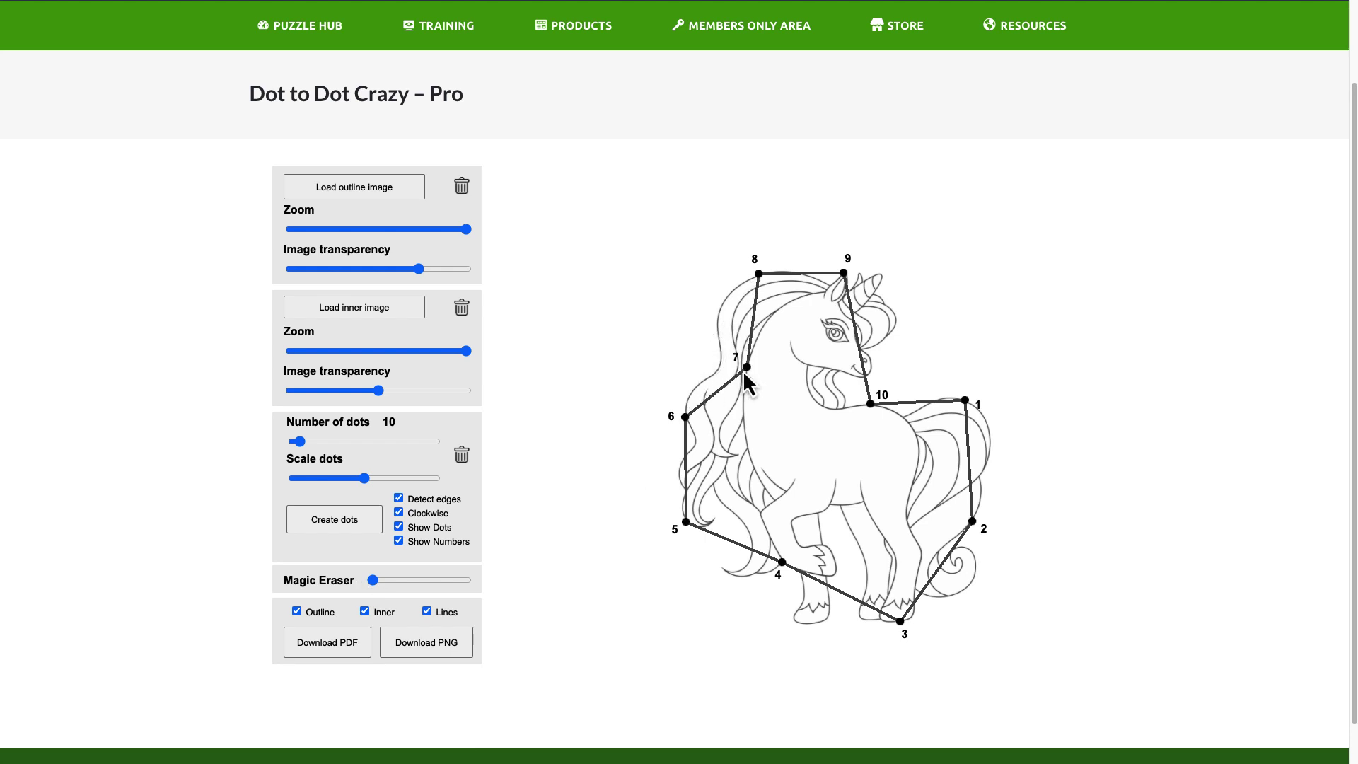
left_click_drag(762, 272, 778, 311)
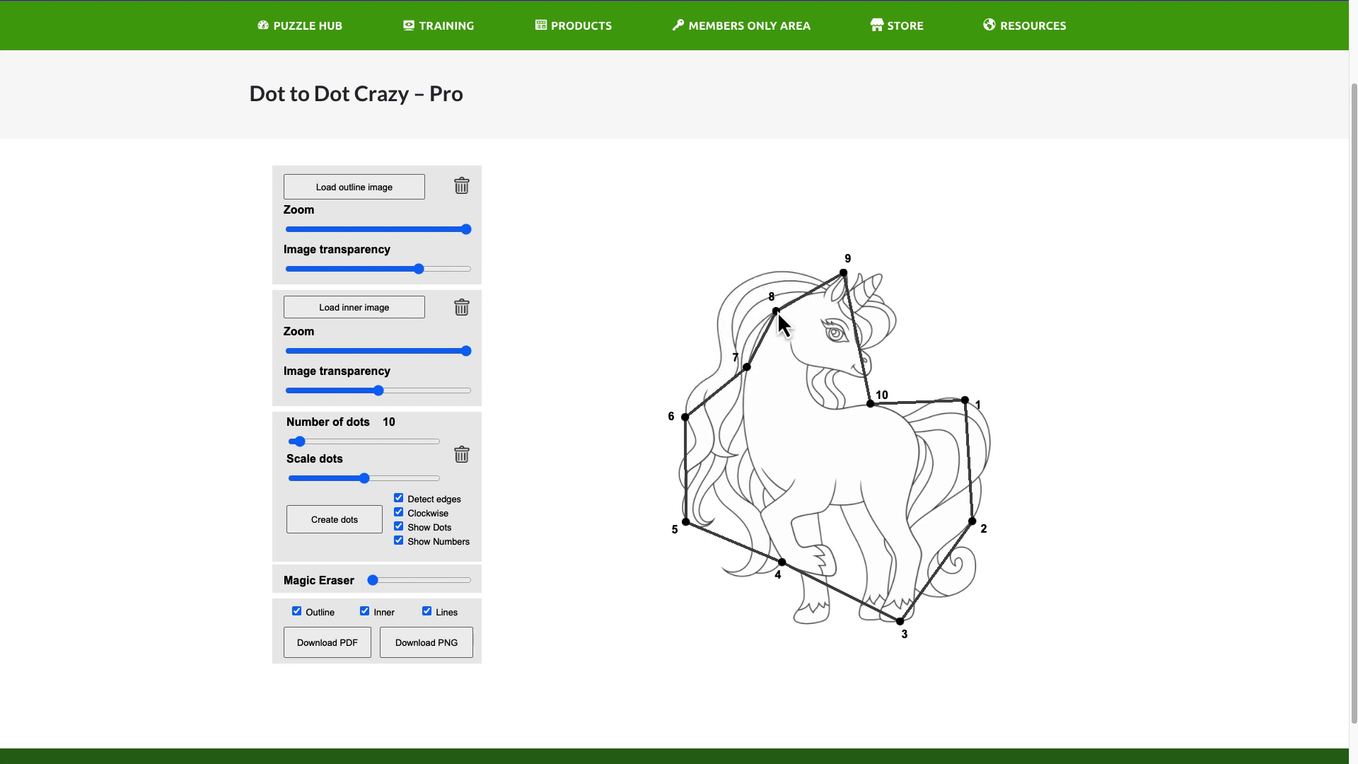
left_click_drag(684, 418, 741, 426)
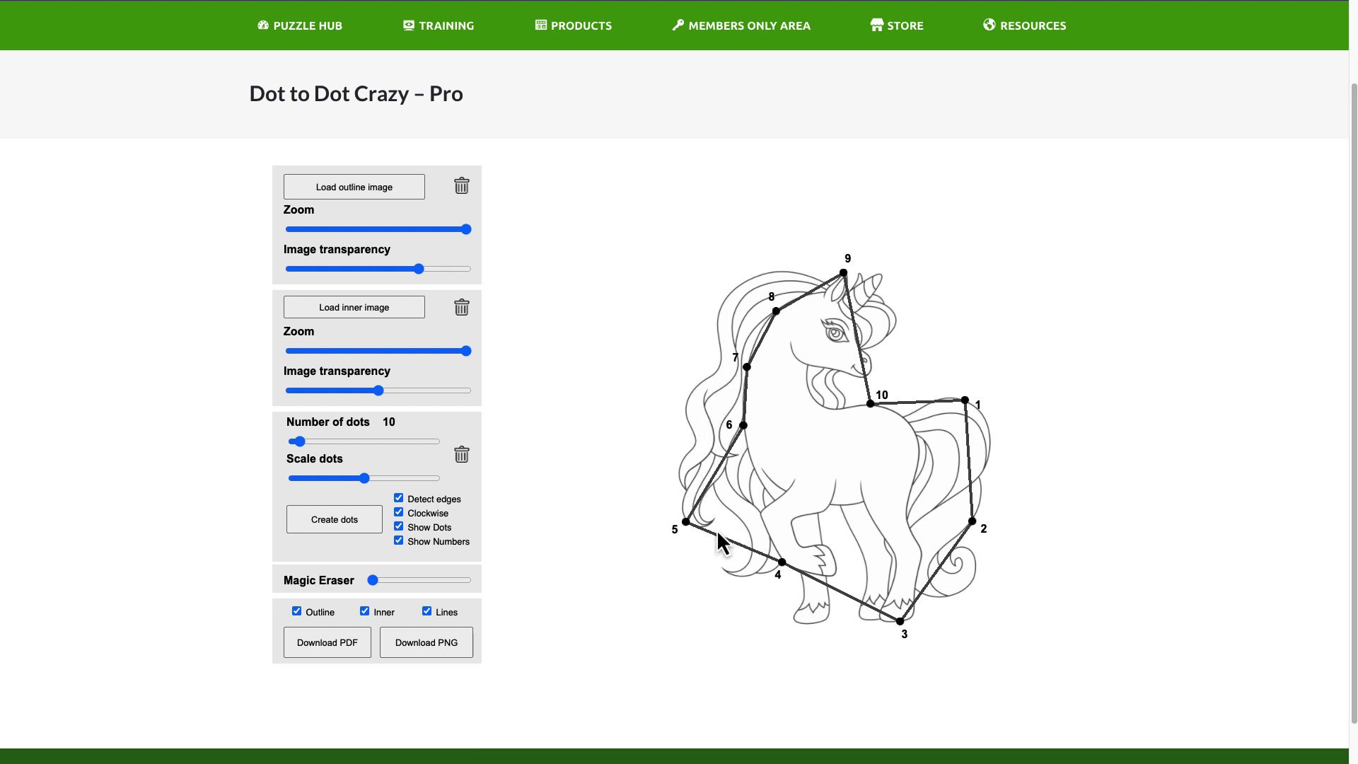
left_click_drag(686, 524, 754, 478)
left_click_drag(782, 563, 776, 503)
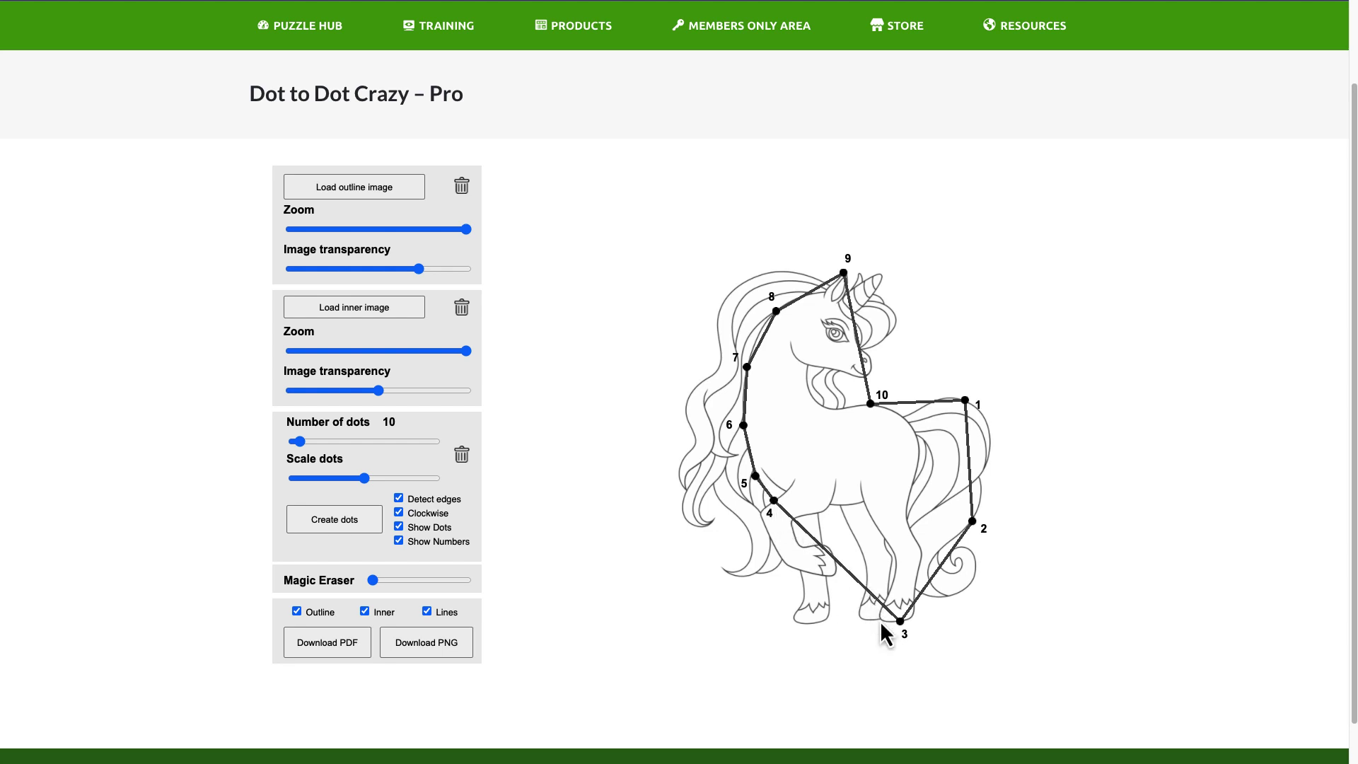
Move dots 3, 2 and 1 onto the belly and rump, add two dots along the back, and move dot 10 to the horn tip.
left_click_drag(898, 621, 848, 507)
left_click_drag(973, 523, 908, 496)
left_click_drag(965, 400, 921, 447)
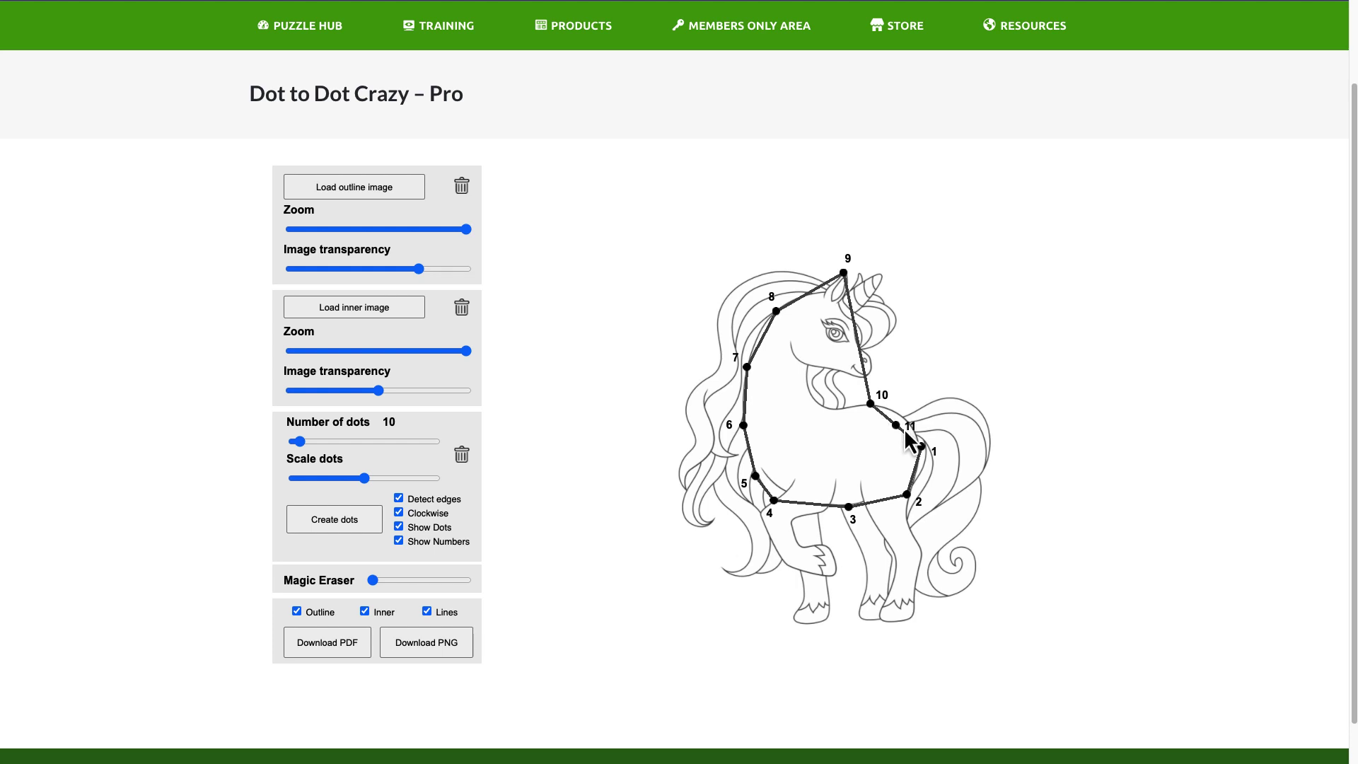
left_click_drag(895, 425, 902, 417)
left_click(871, 410)
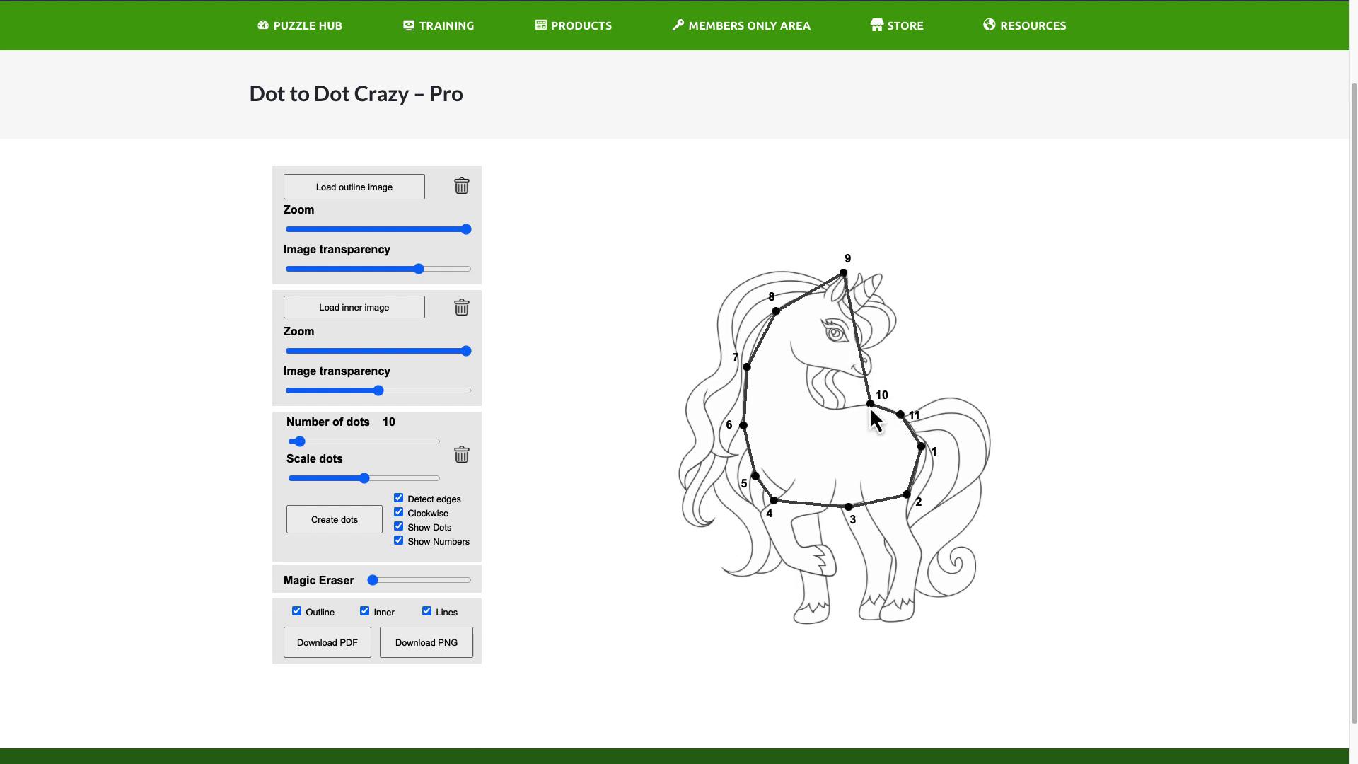
left_click_drag(871, 406, 880, 280)
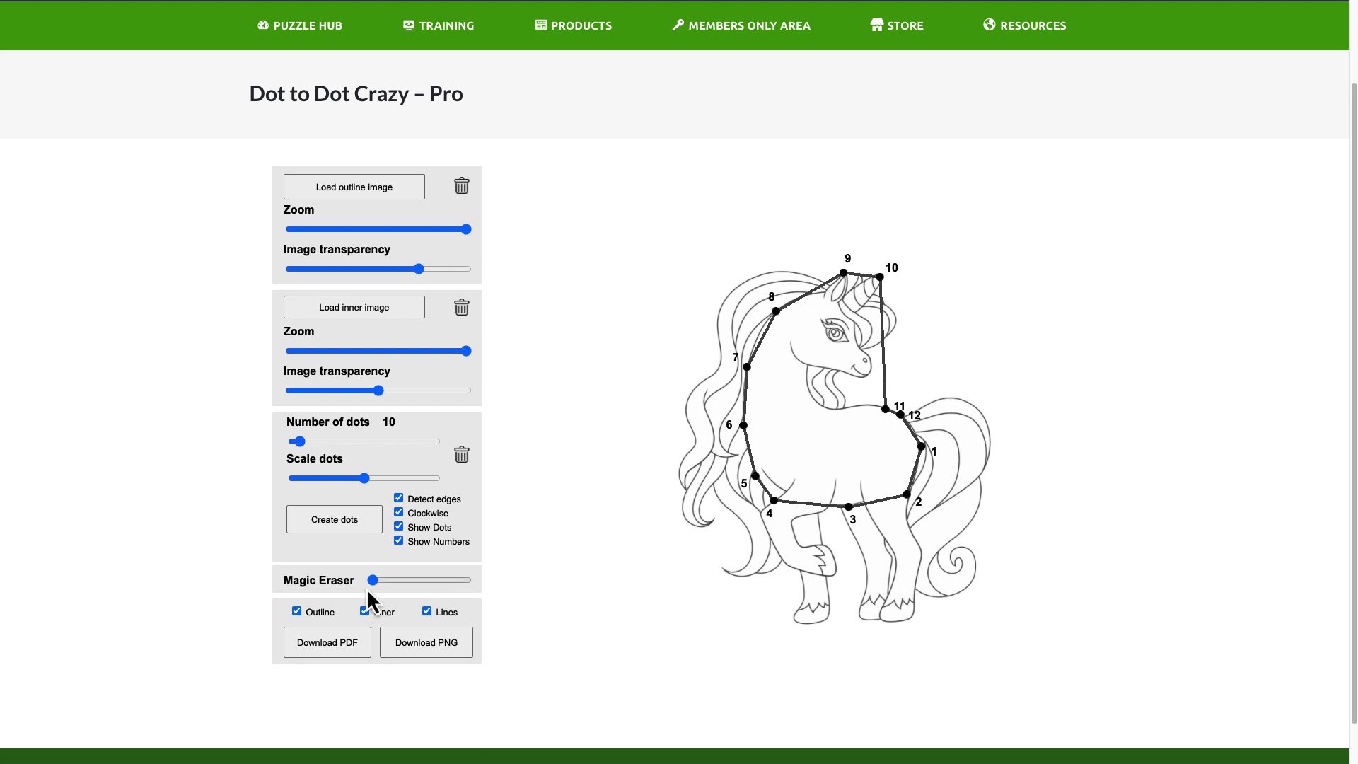
Raise the Magic Eraser slightly to clear the image along the dot path, and hide the connecting lines.
mouse_move(372, 580)
left_mouse_down()
mouse_move(455, 580)
mouse_move(385, 582)
left_mouse_up()
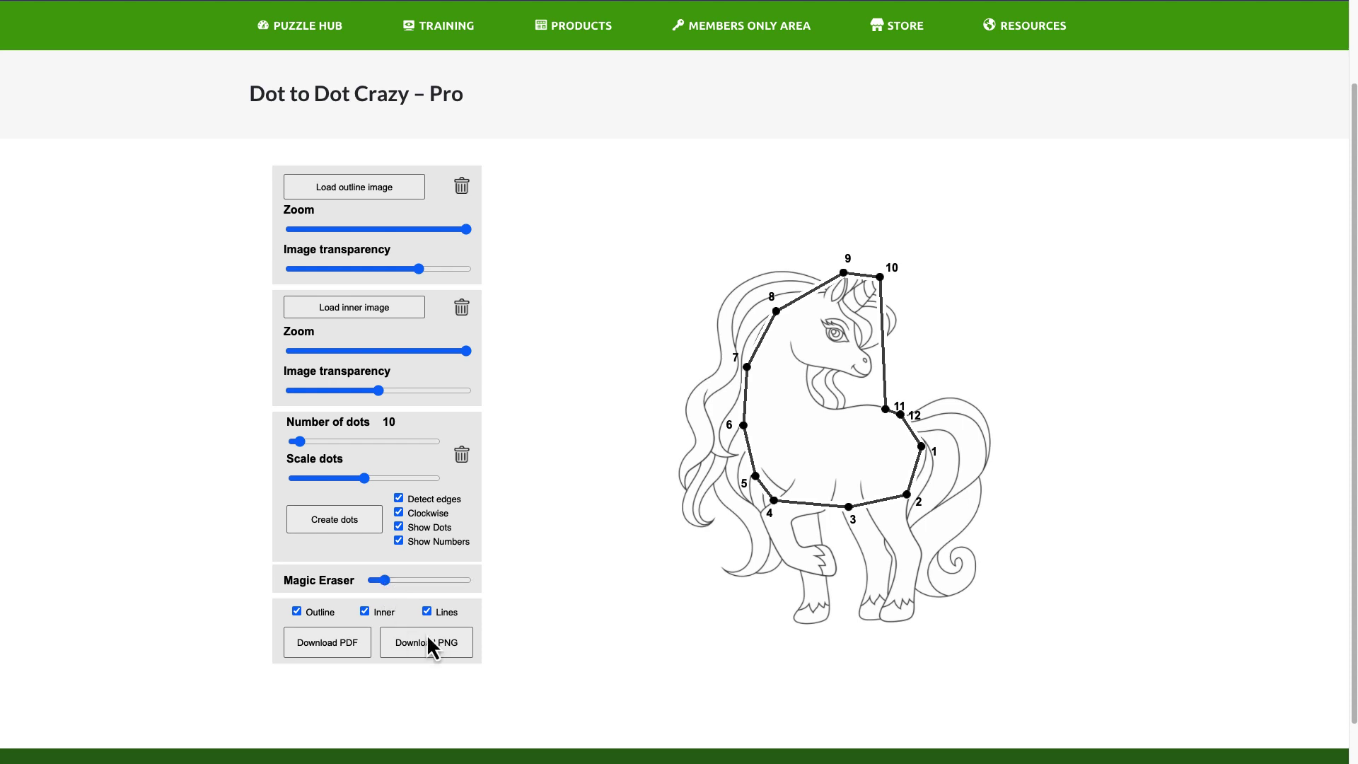
left_click(426, 612)
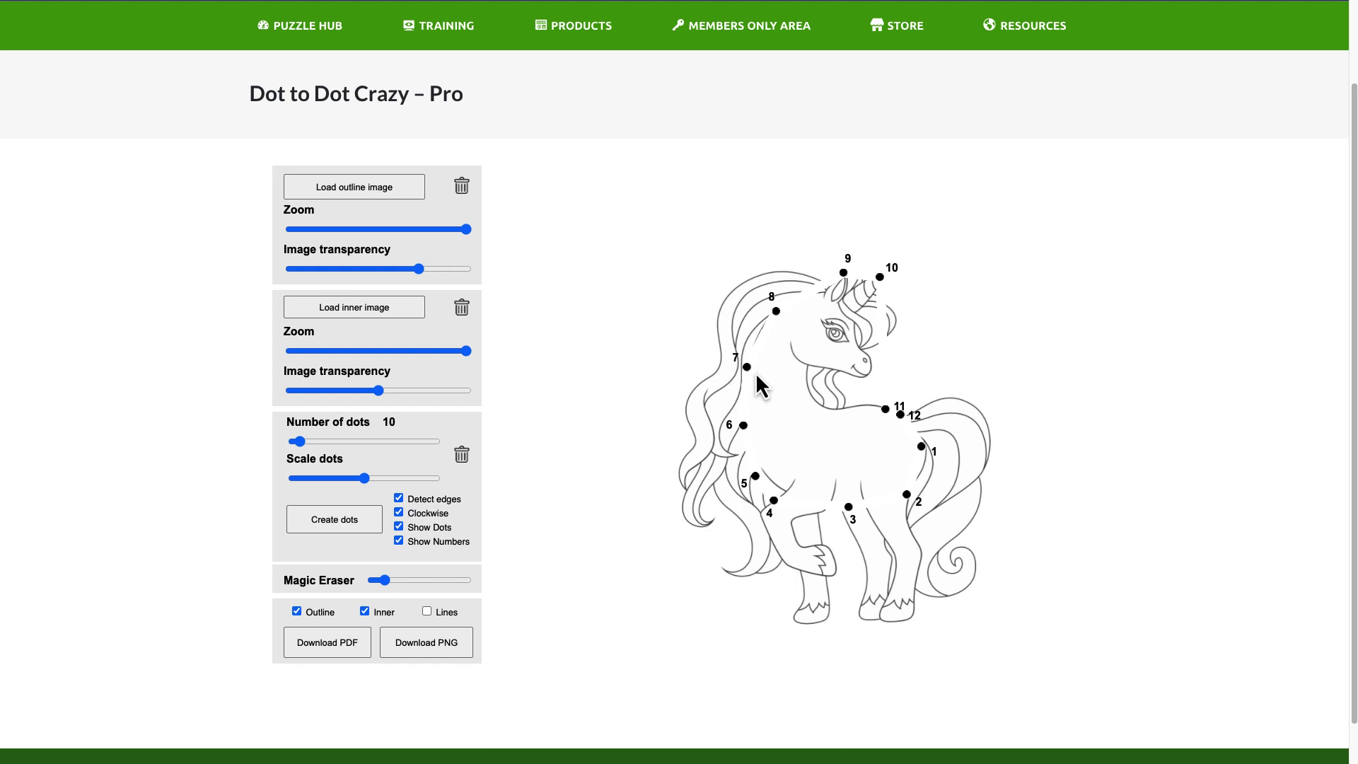
mouse_move(784, 492)
left_mouse_down()
mouse_move(899, 495)
mouse_move(917, 435)
left_mouse_up()
Toggle the dot numbers, the dots and the edge detection off and back on.
left_click(398, 541)
left_click(399, 541)
left_click(399, 527)
left_click(398, 527)
left_click(399, 499)
left_click(399, 499)
Open Crazy Stretcher Pro from the Pro software list and load 08.png from the Colored_Character_PNG folder.
left_click(28, 9)
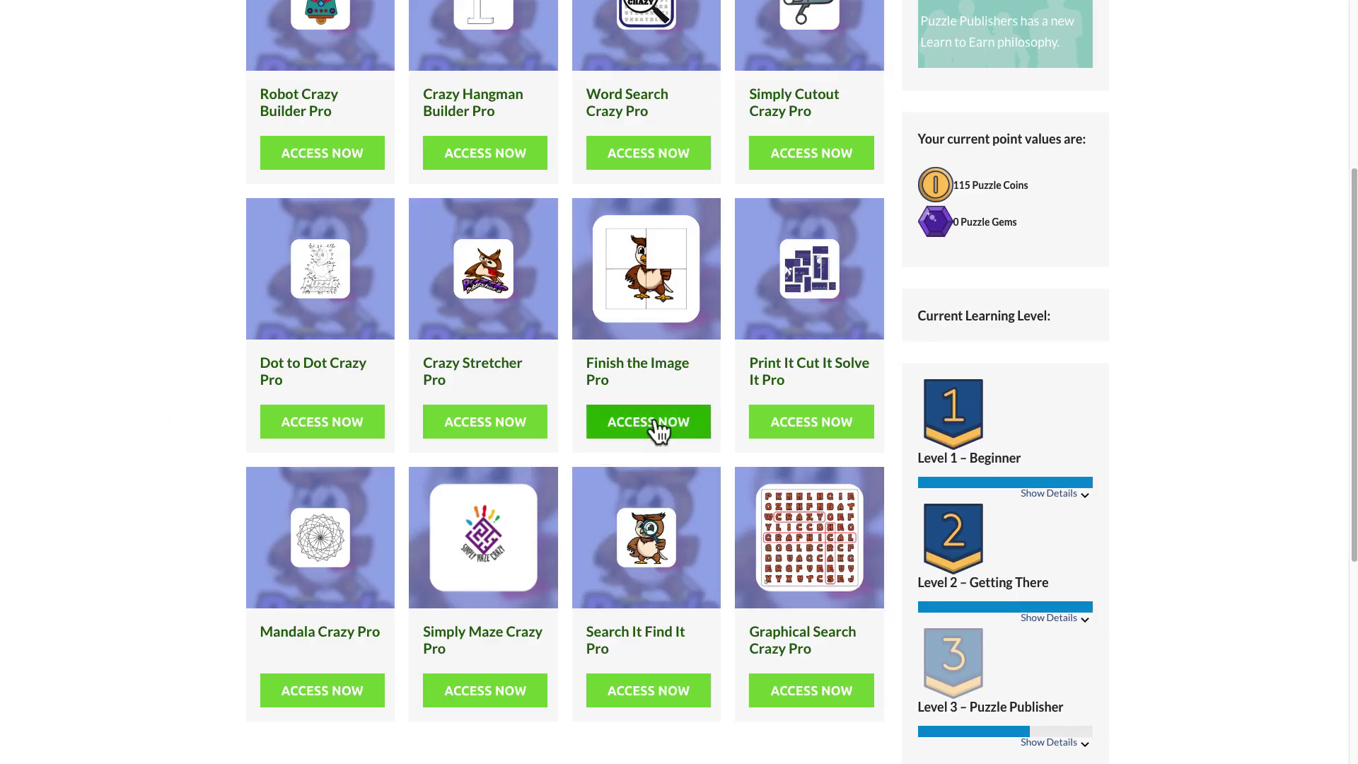
left_click(480, 431)
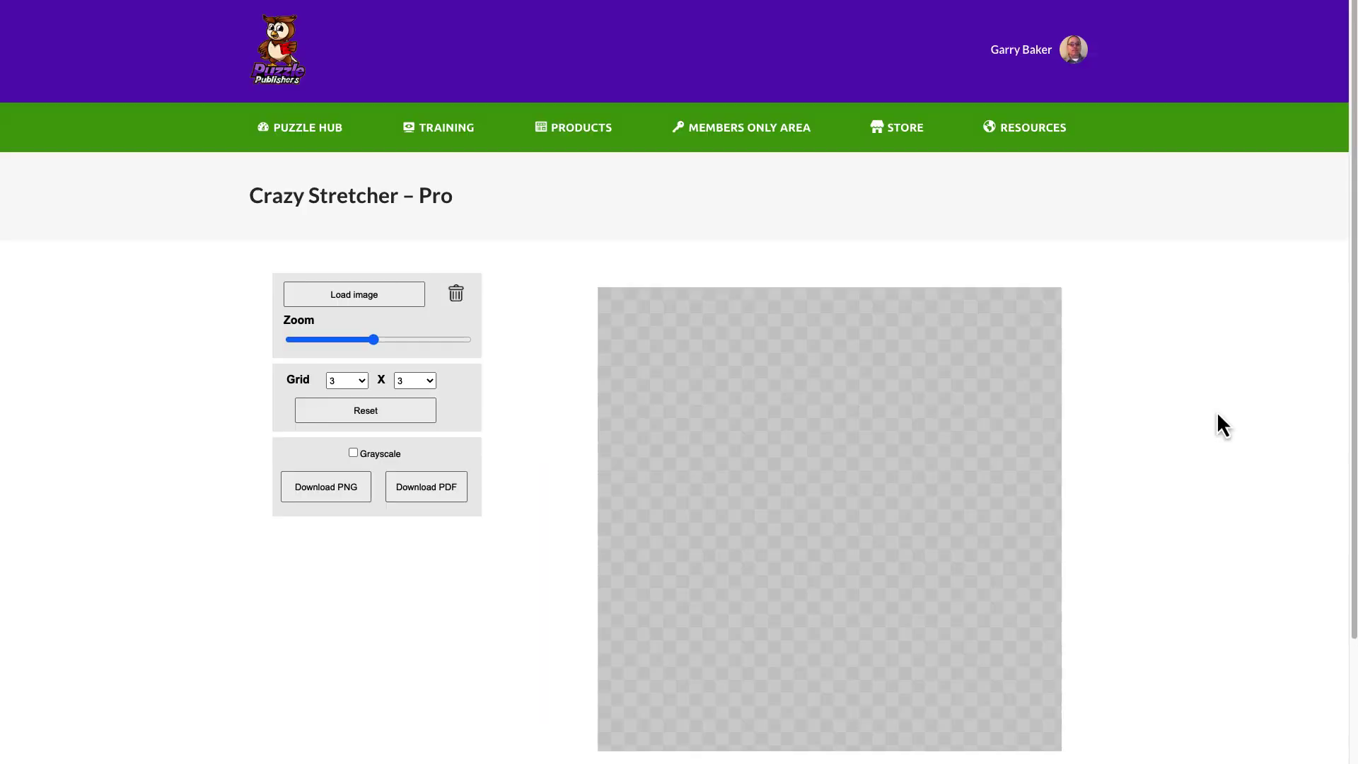
scroll(1204, 441, "down", 1)
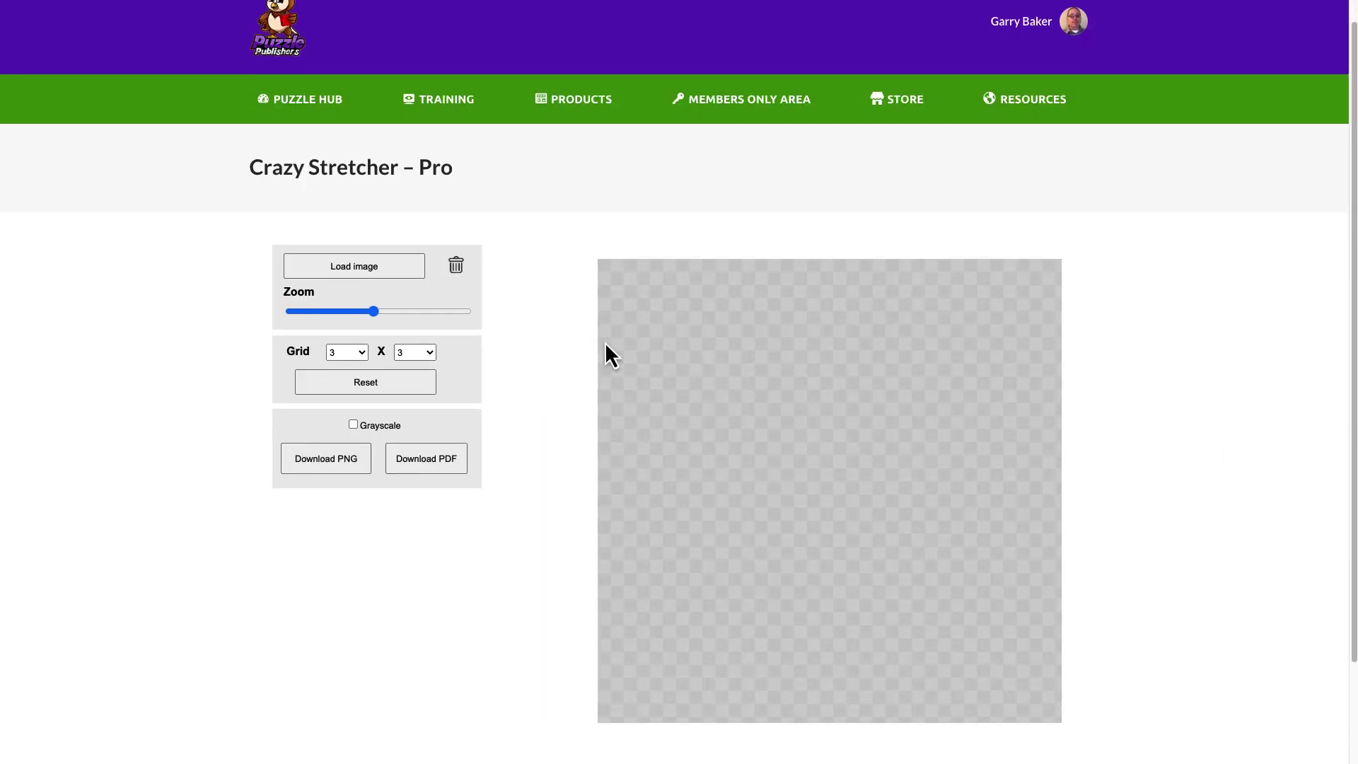
left_click(354, 269)
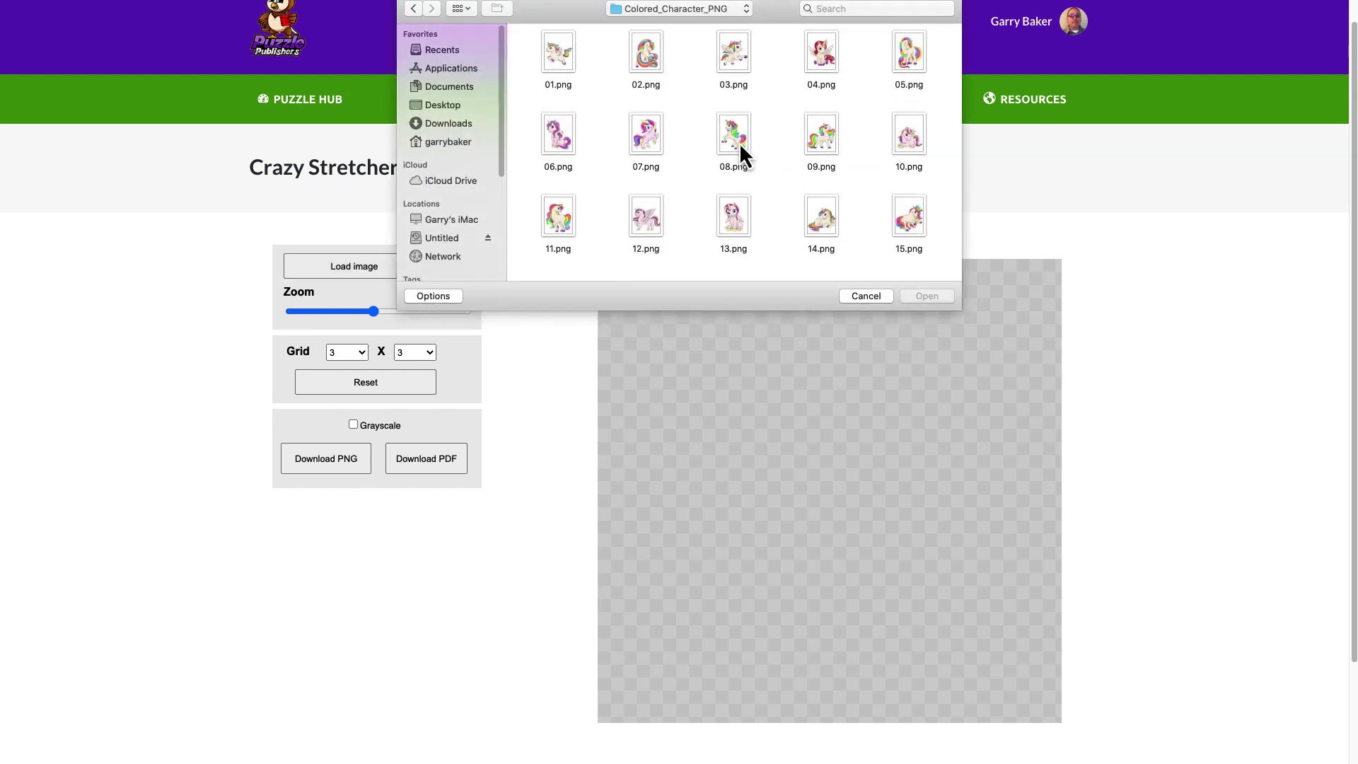
double_click(739, 142)
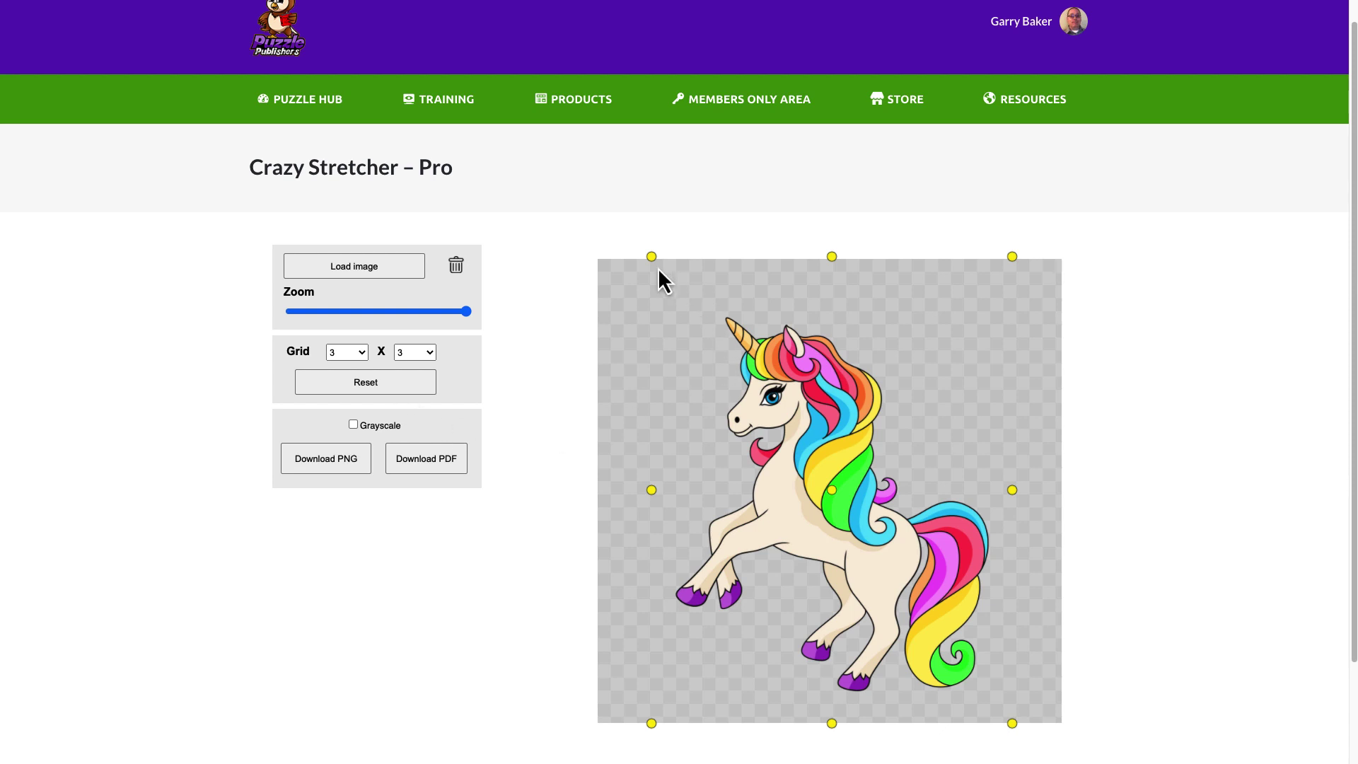
Try warping the unicorn by pulling the outer points of the 3 x 3 grid inward, and reset the distortion.
left_click_drag(653, 260, 644, 293)
left_click_drag(649, 492, 695, 493)
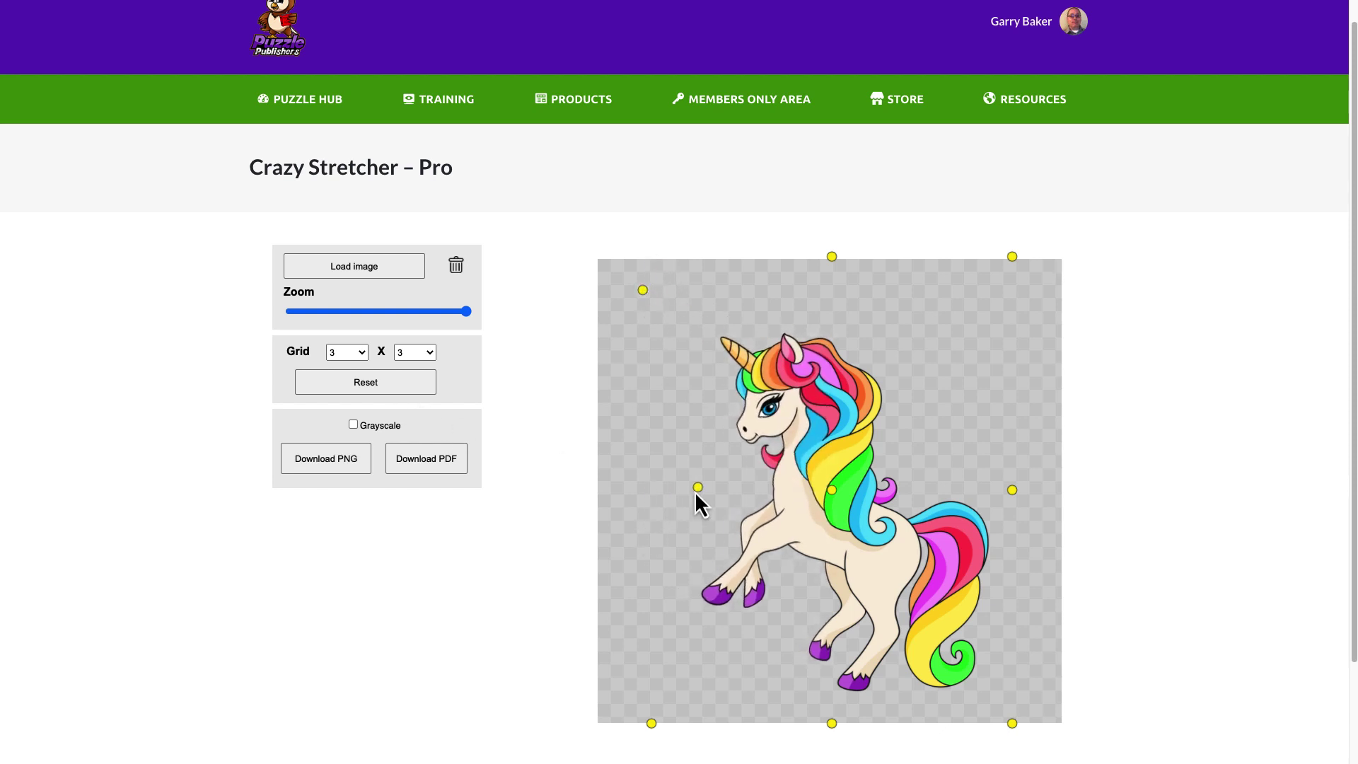
left_click_drag(1017, 494, 969, 458)
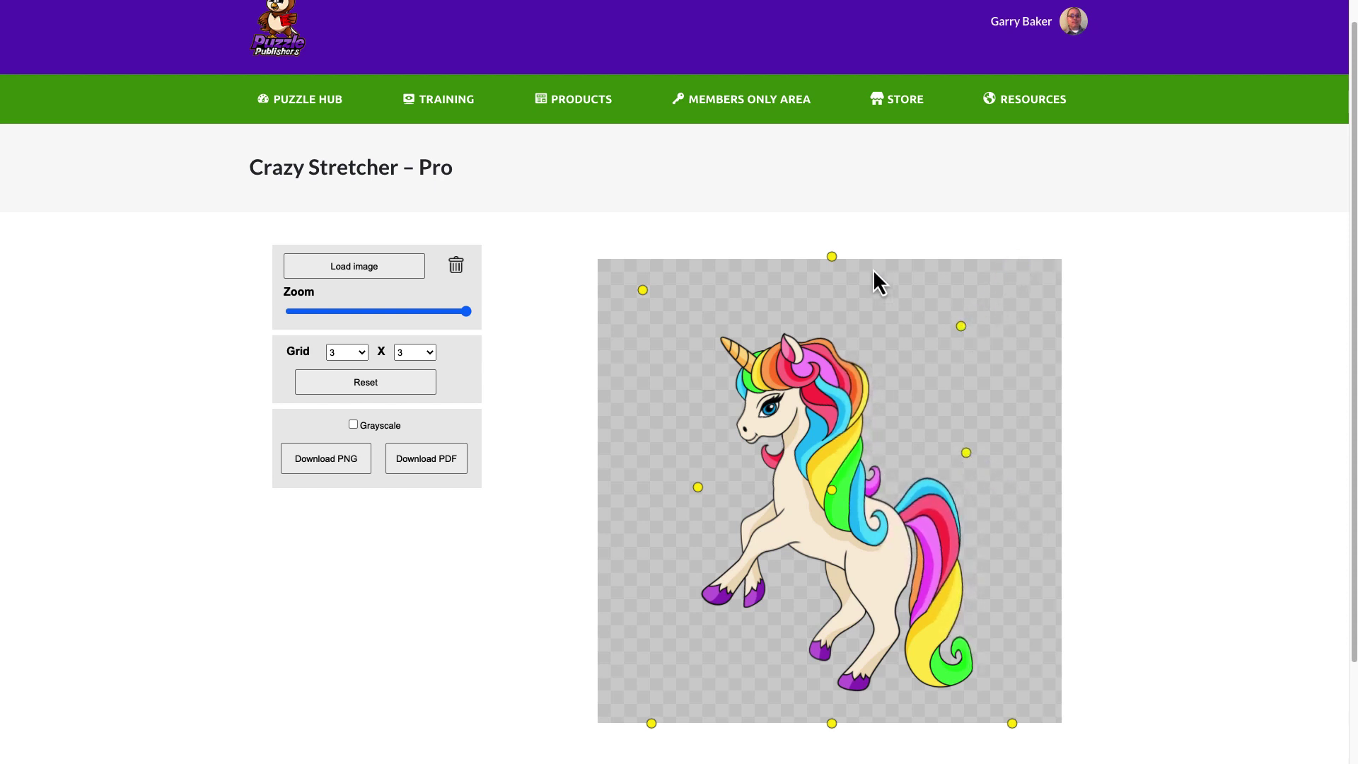
left_click_drag(833, 257, 839, 298)
left_click_drag(651, 724, 689, 699)
left_click_drag(834, 730, 834, 683)
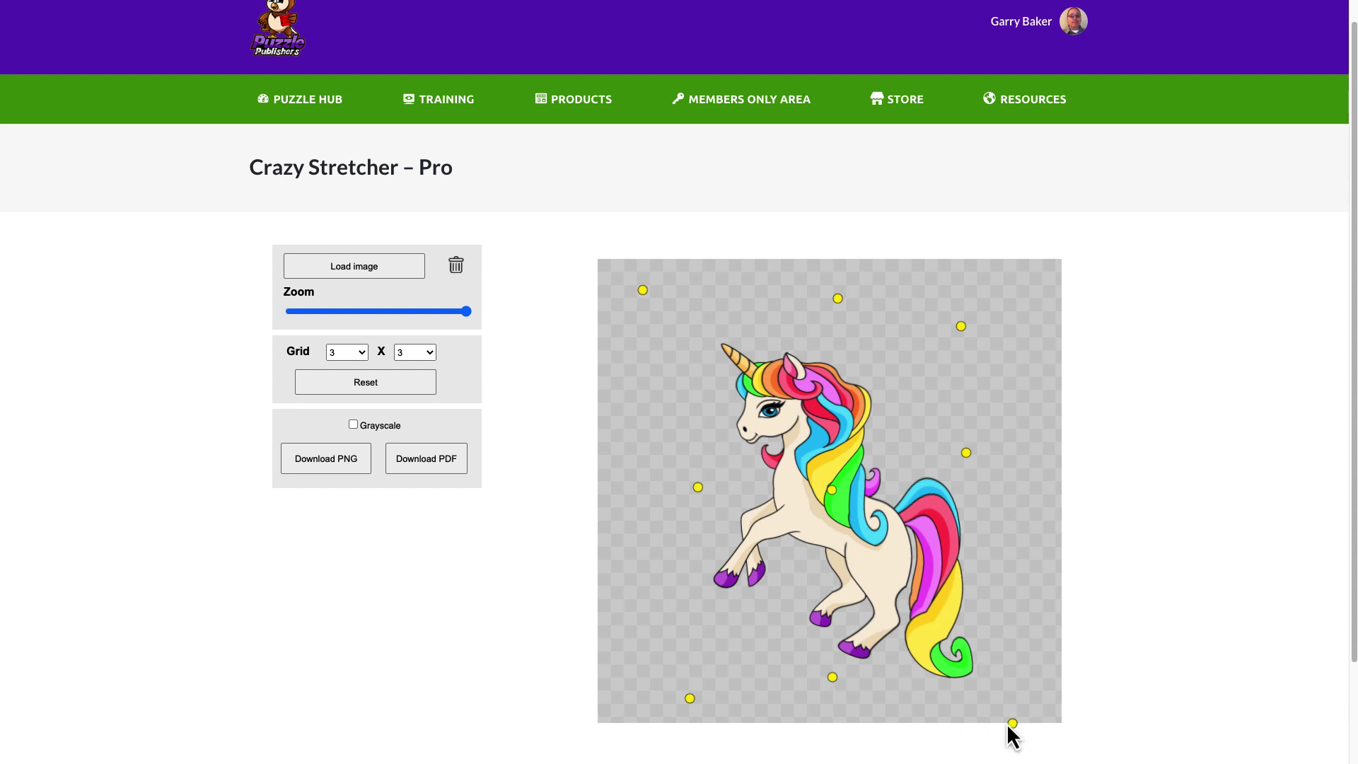
left_click_drag(1011, 724, 981, 692)
left_click_drag(698, 487, 671, 487)
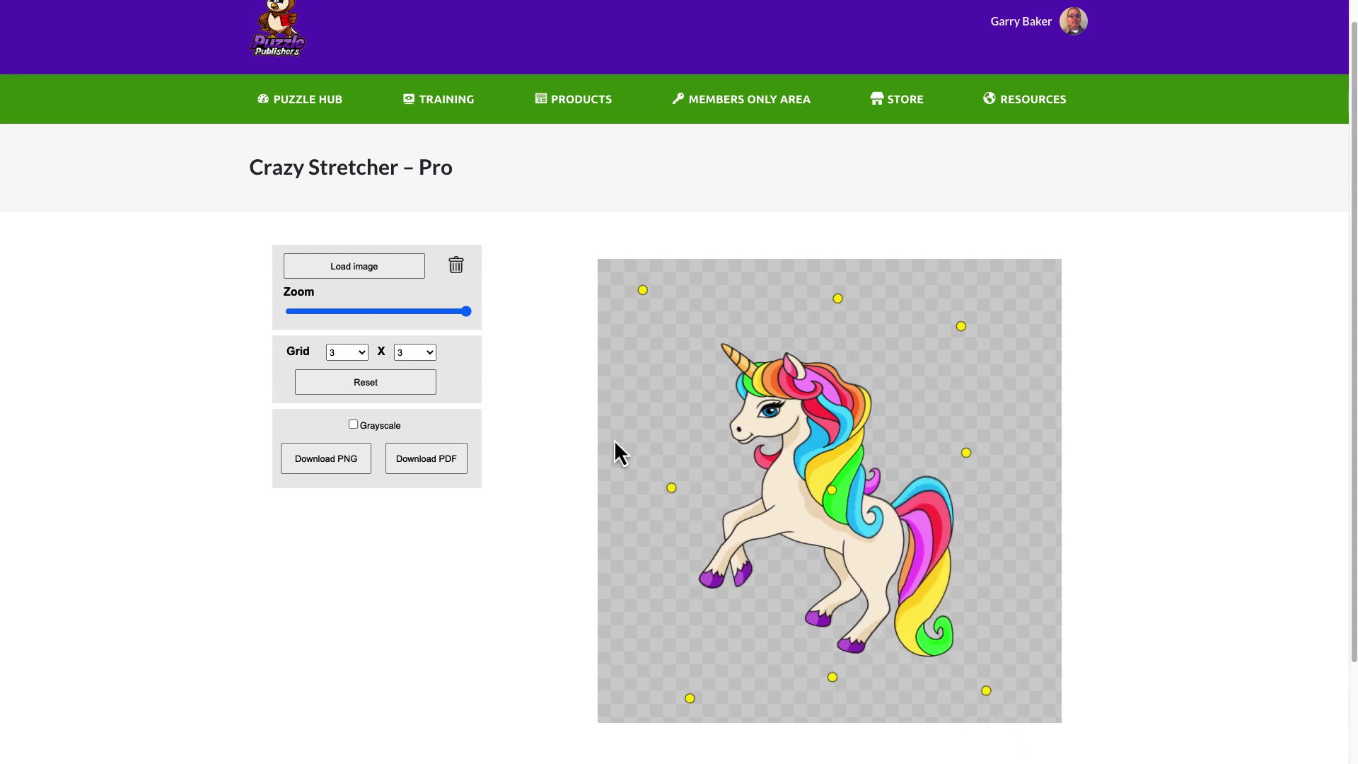
left_click(384, 381)
Set the stretching grid to 8 x 8 points.
left_click(350, 352)
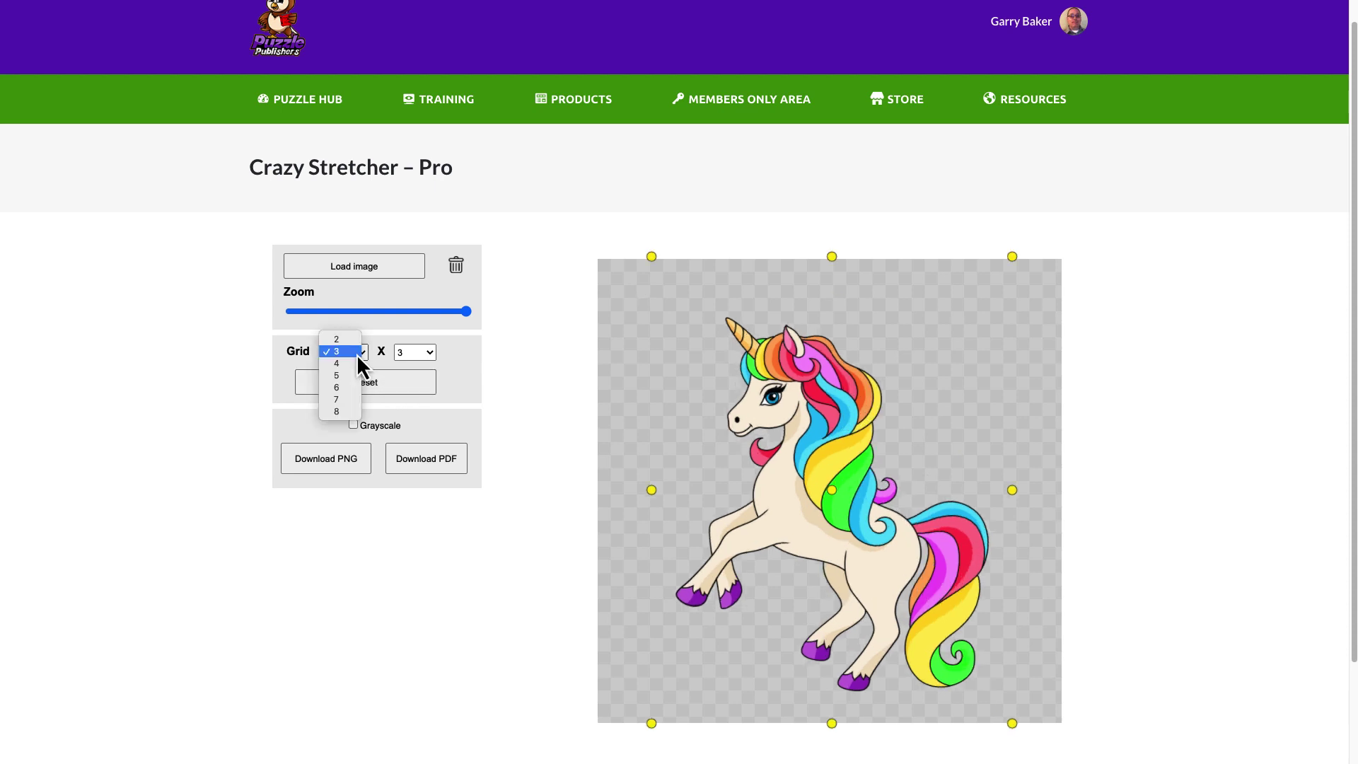
left_click(347, 413)
left_click(431, 355)
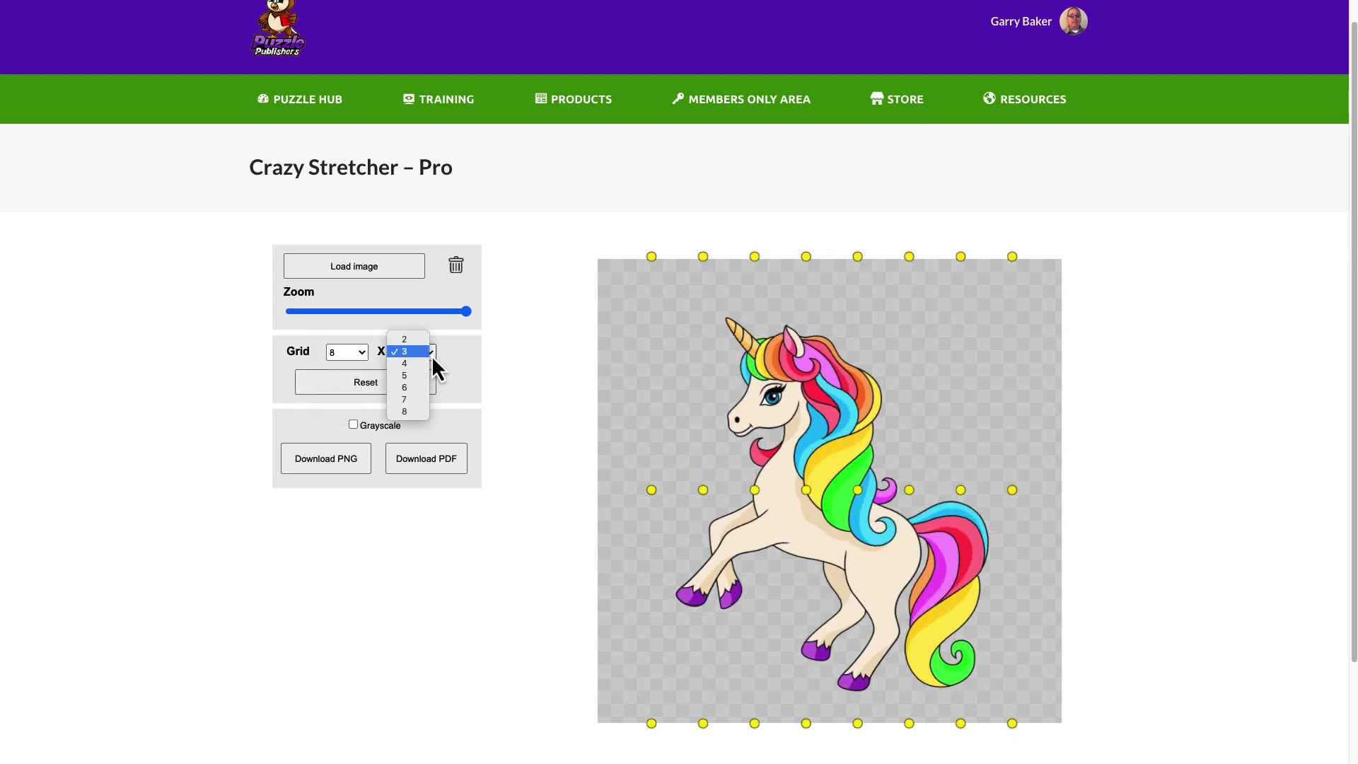
left_click(419, 412)
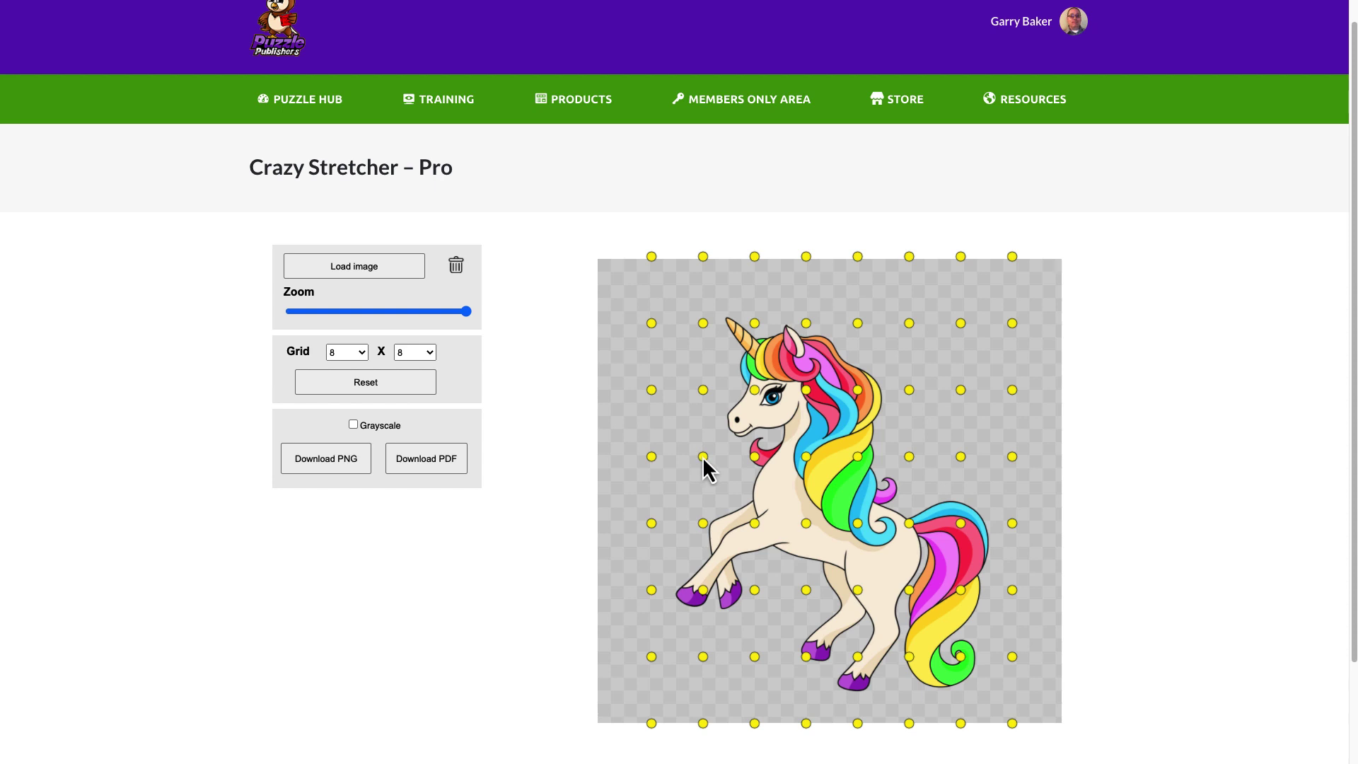
Try distorting the unicorn's head, mane, legs and tail with individual points of the 8 x 8 grid, and reset the distortion.
left_click_drag(700, 457, 724, 470)
left_click_drag(855, 458, 914, 469)
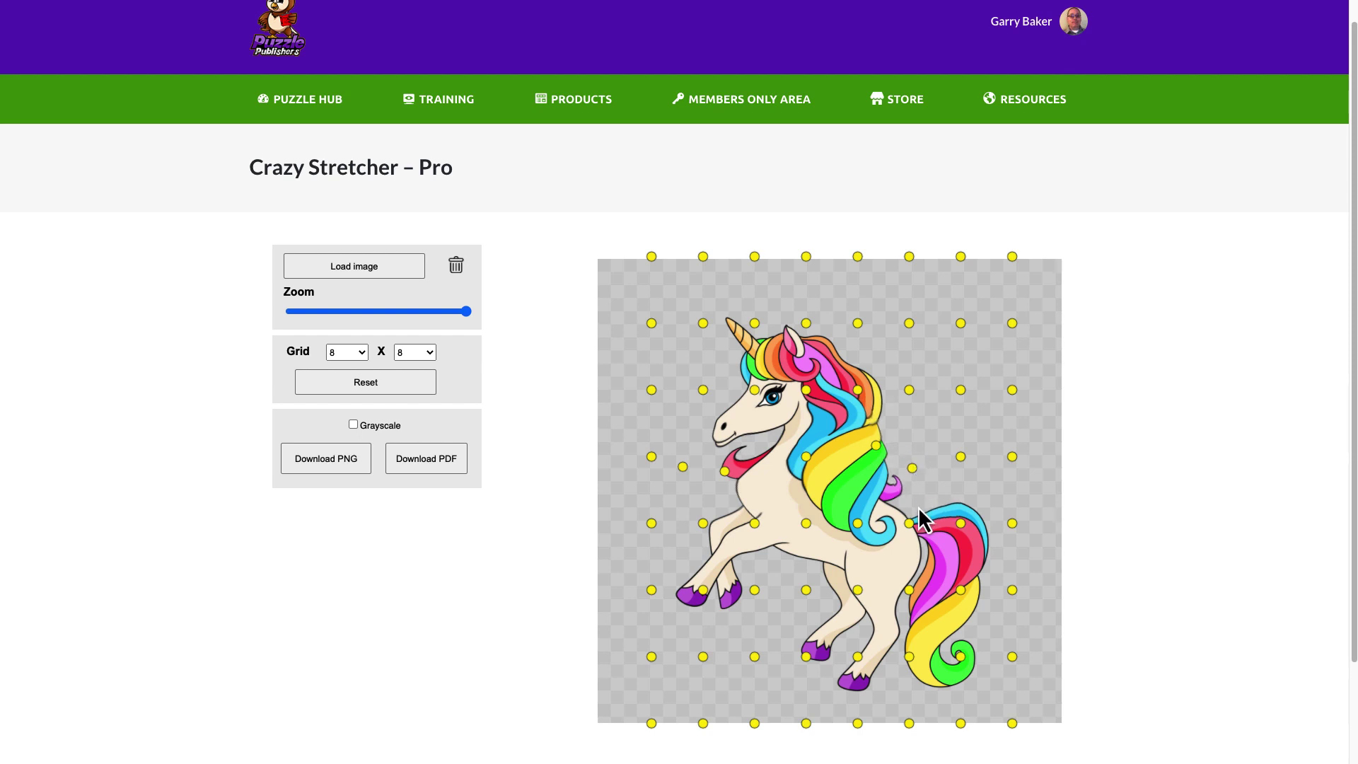
left_click_drag(858, 591, 695, 605)
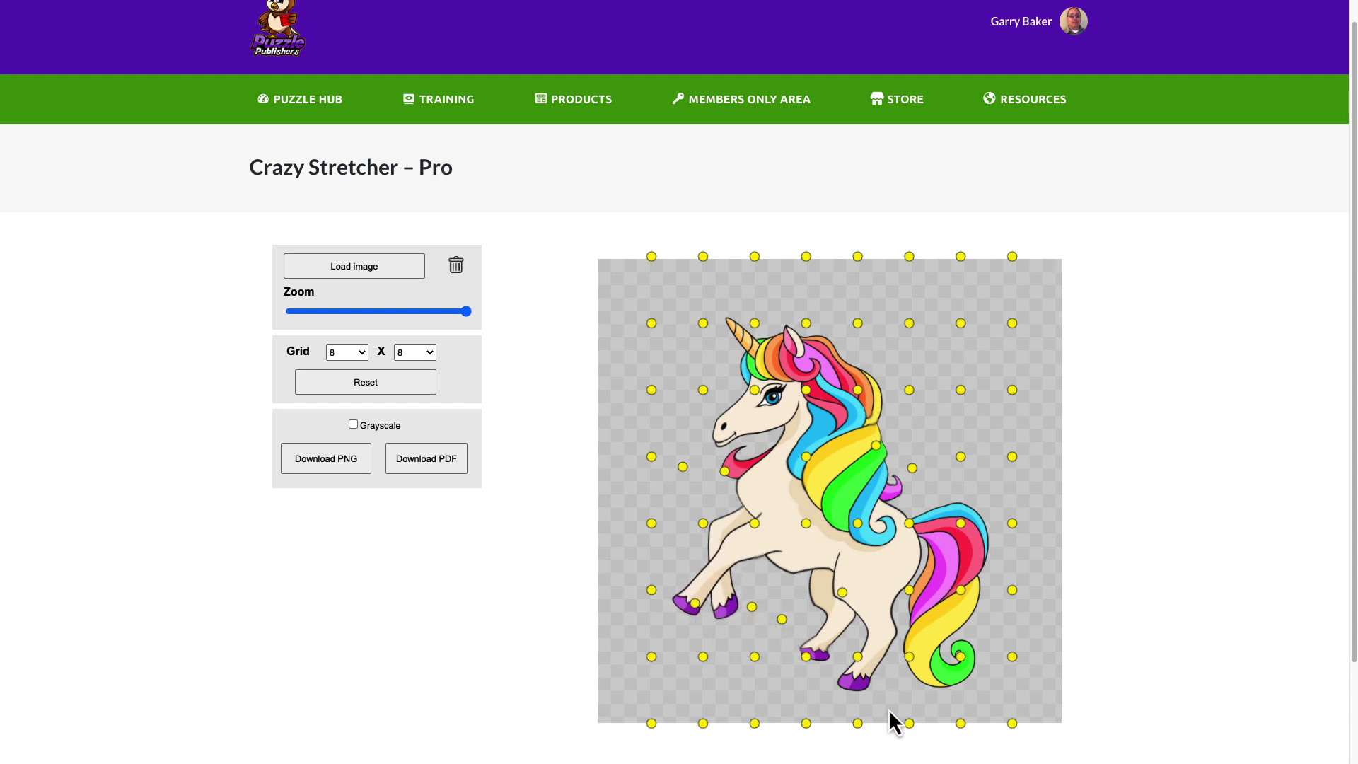
mouse_move(866, 728)
left_mouse_down()
mouse_move(879, 708)
mouse_move(864, 710)
left_mouse_up()
left_click_drag(1012, 658, 989, 628)
left_click_drag(1012, 457, 947, 471)
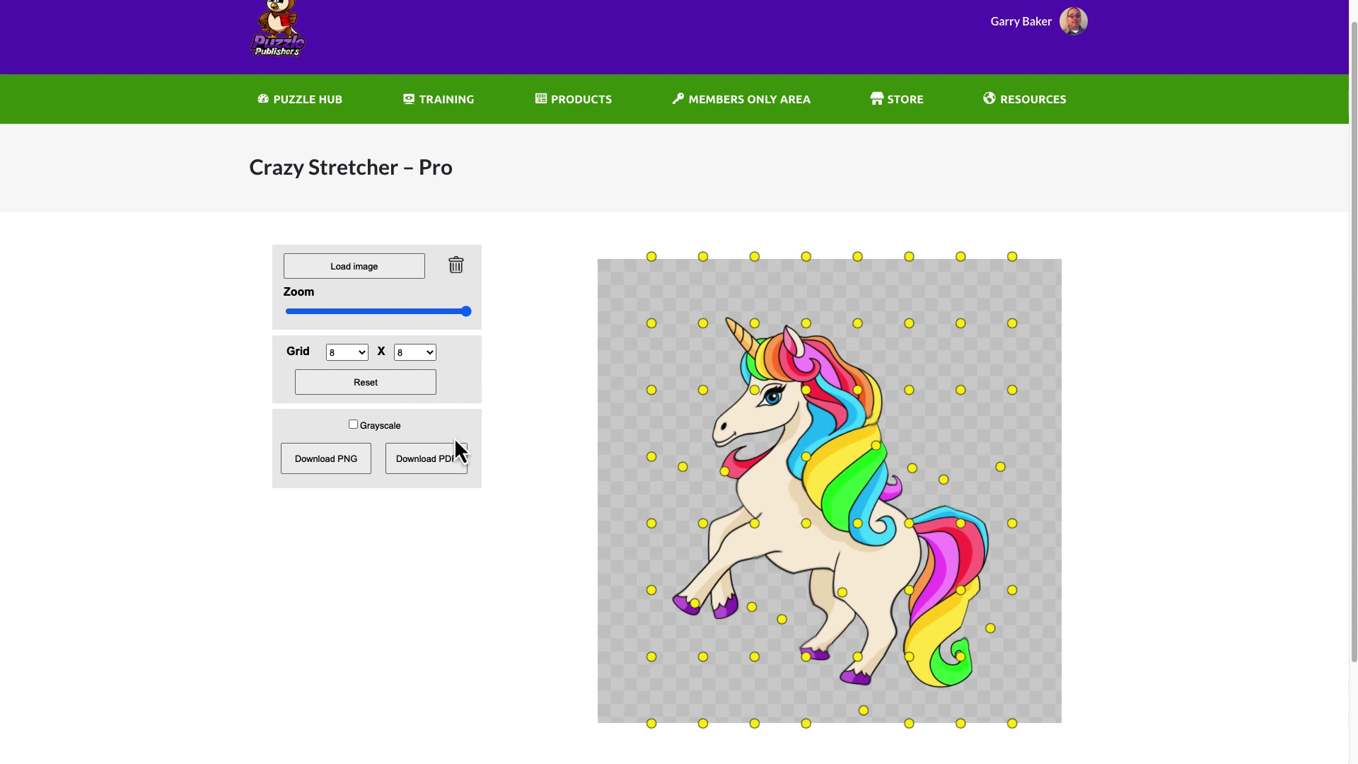
left_click(383, 387)
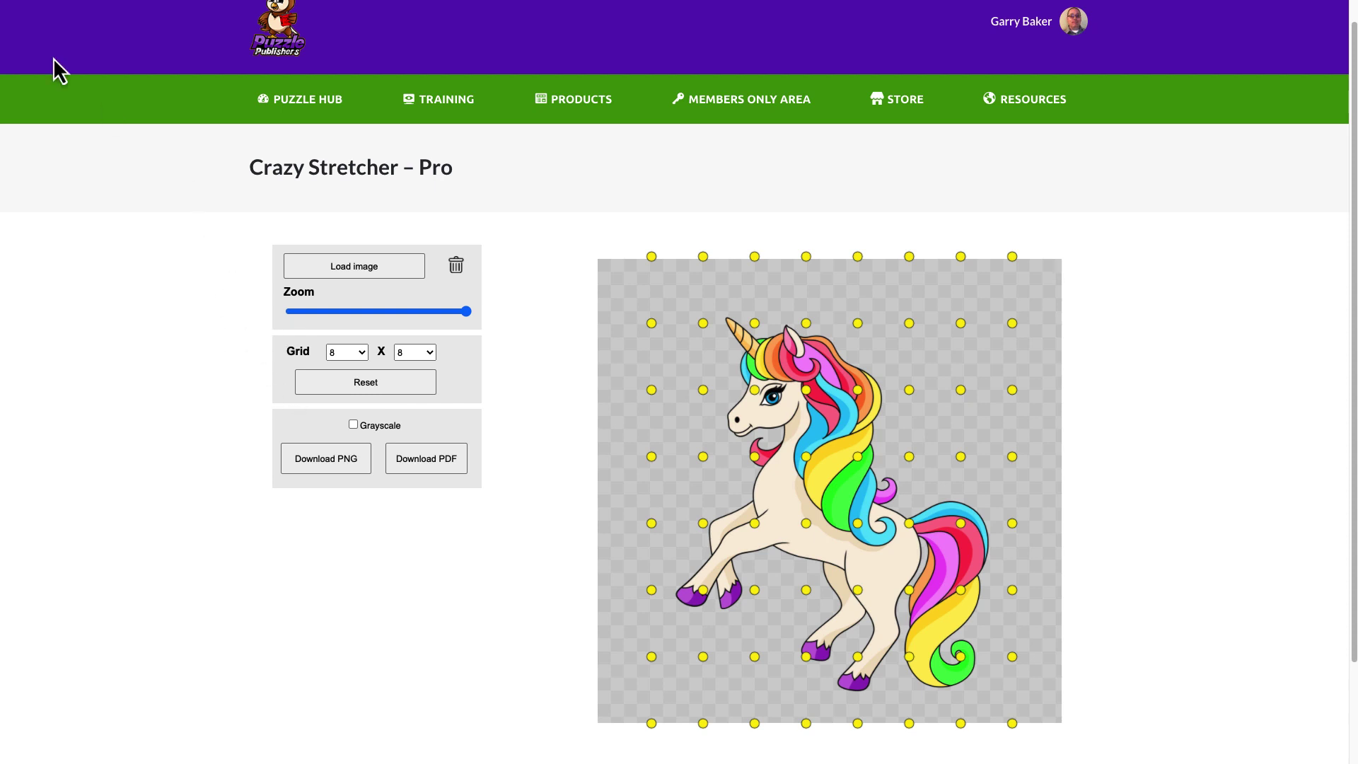
Open Finish the Image Pro, load the pink unicorn image, and reduce its zoom until it fits inside the 2 x 2 grid.
key("alt+Left")
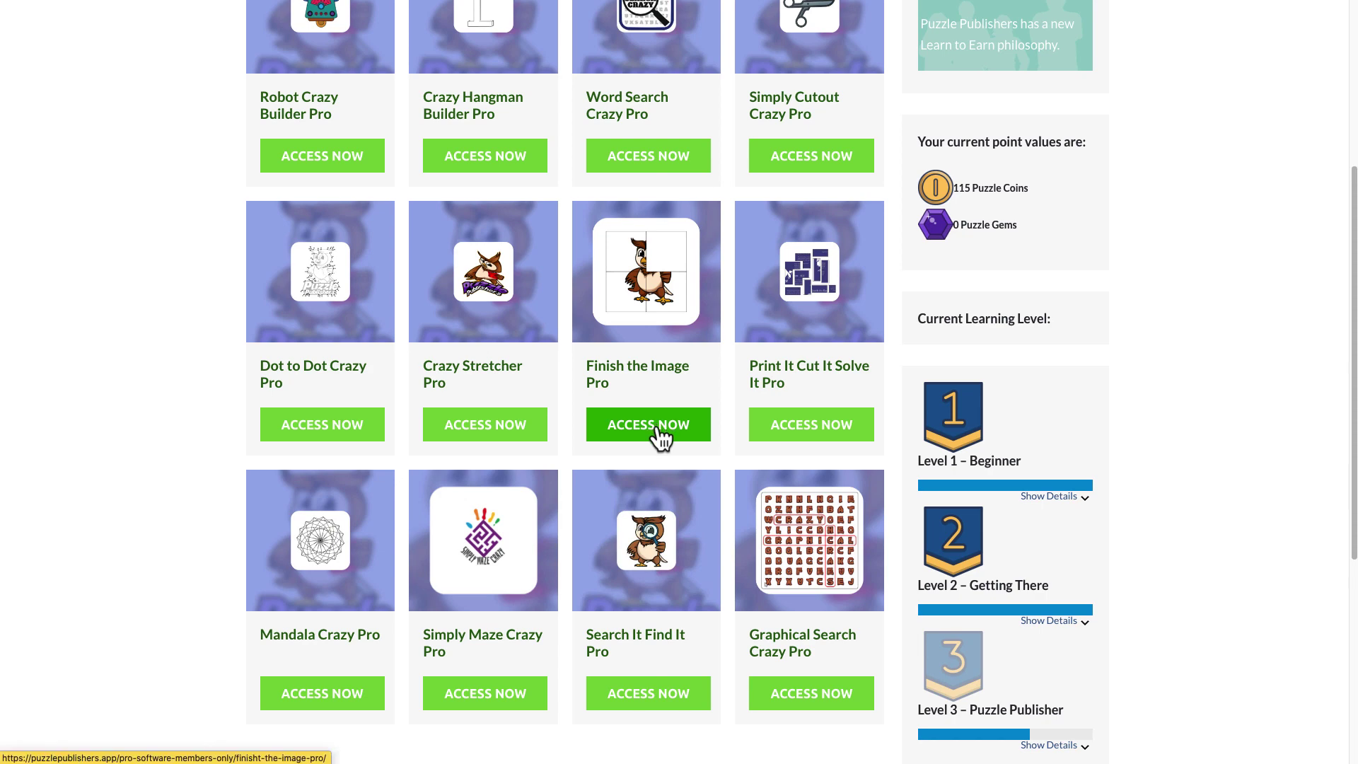
left_click(653, 427)
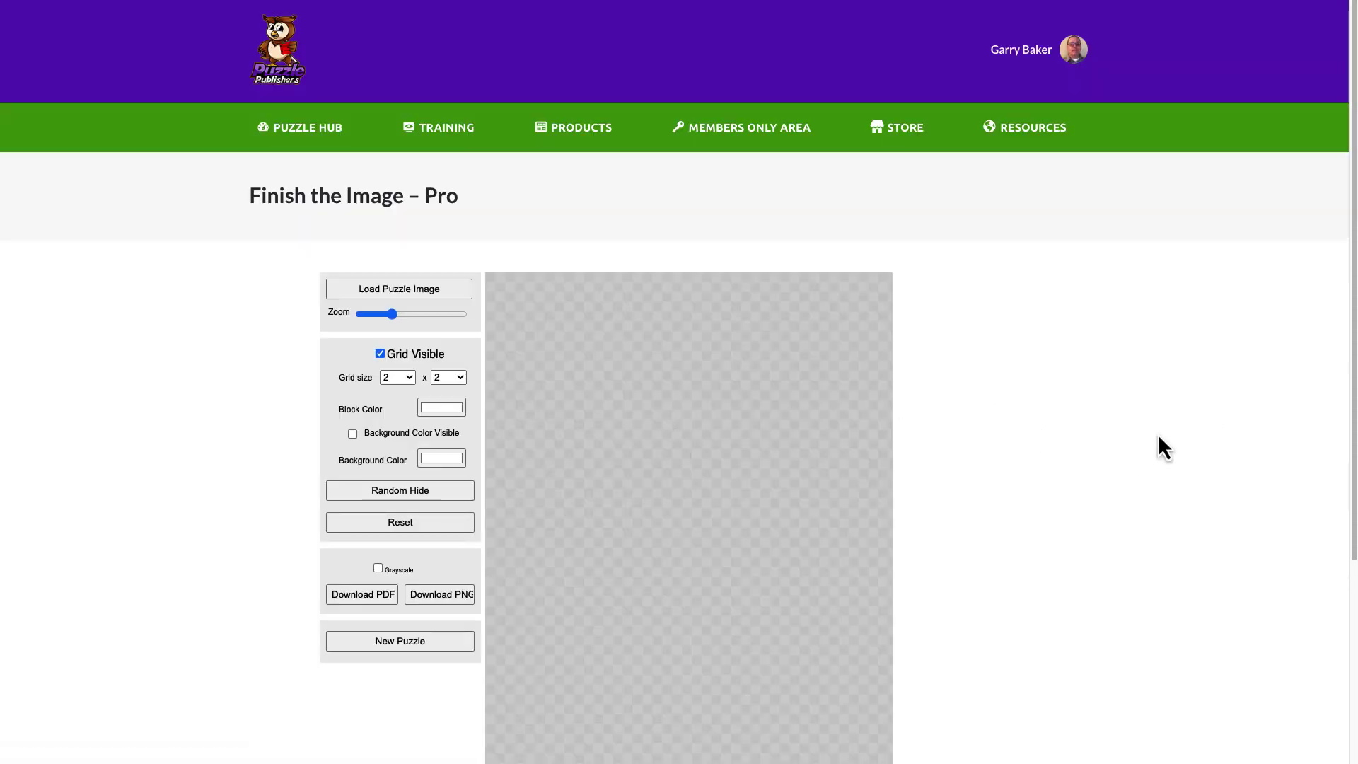
scroll(1159, 436, "down", 3)
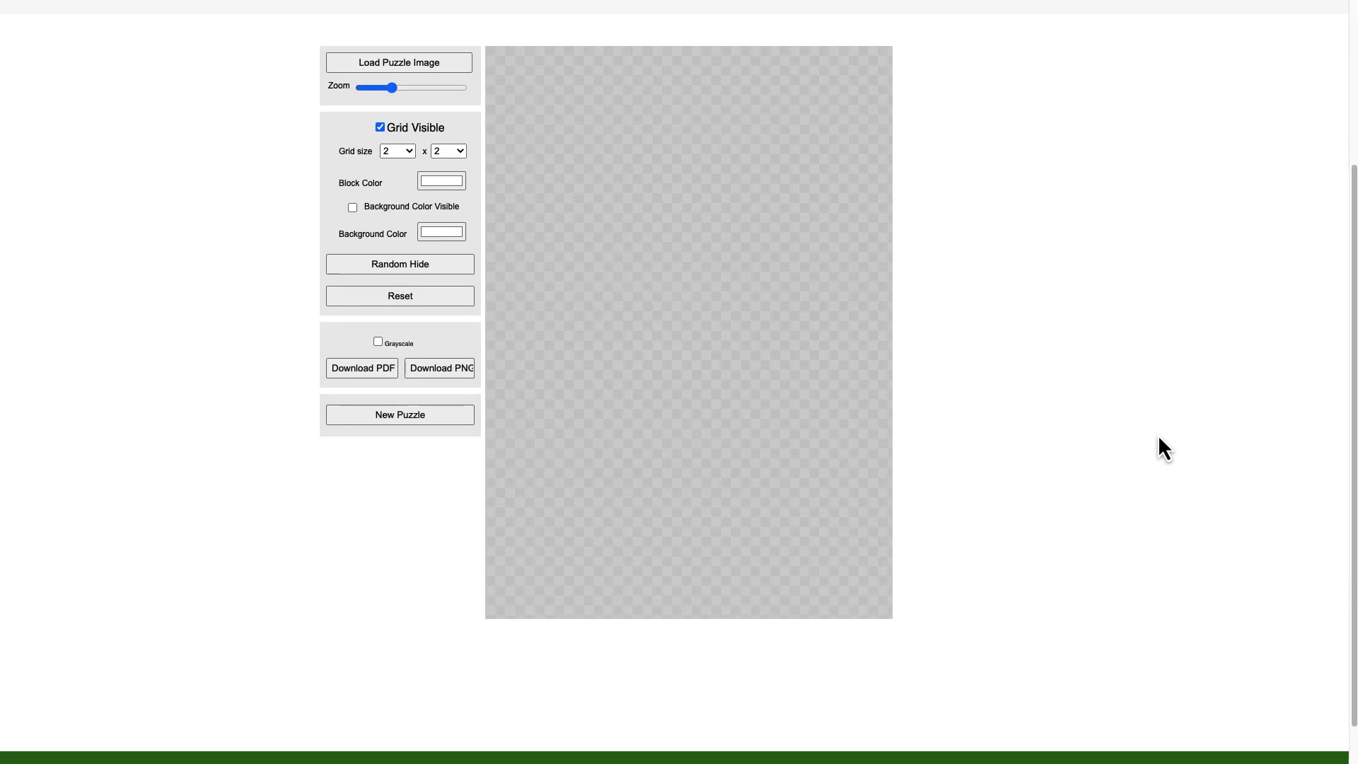
left_click(426, 61)
double_click(644, 137)
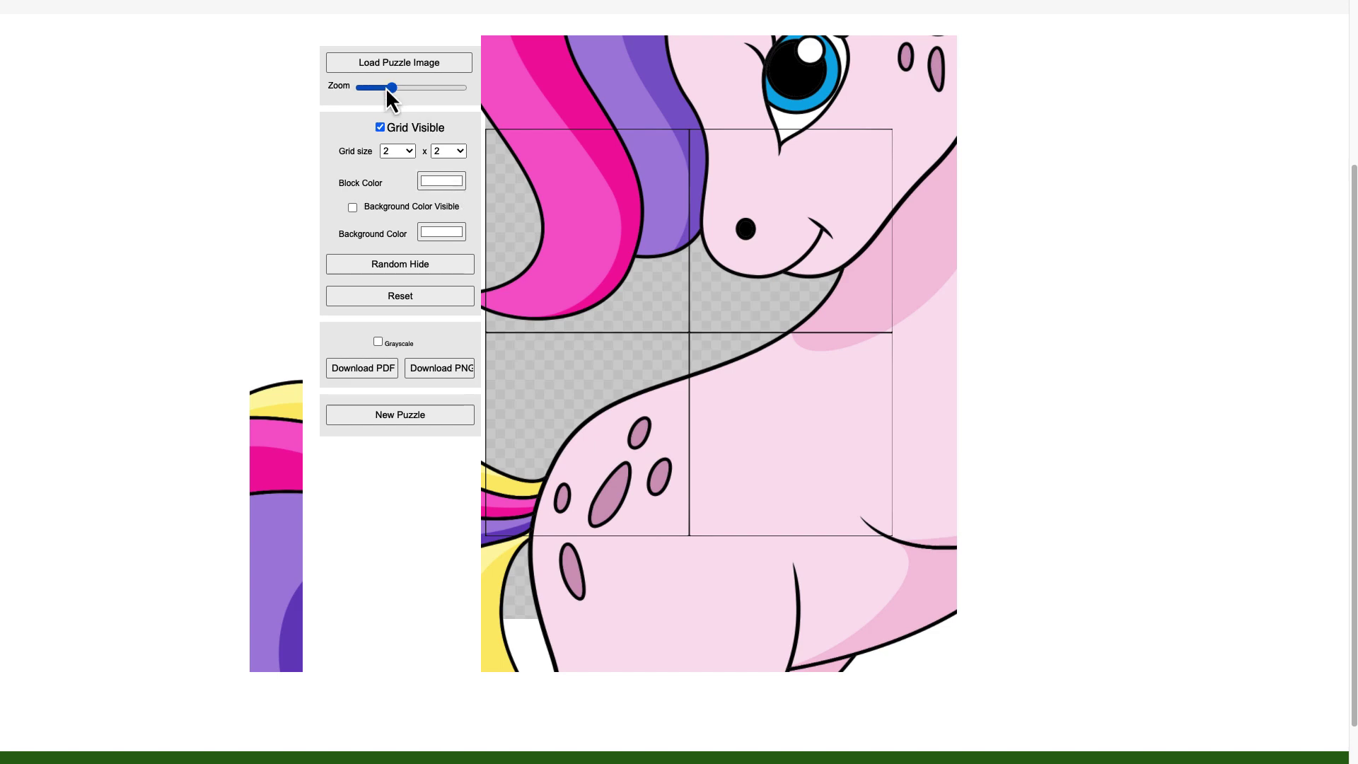
left_click_drag(391, 87, 366, 94)
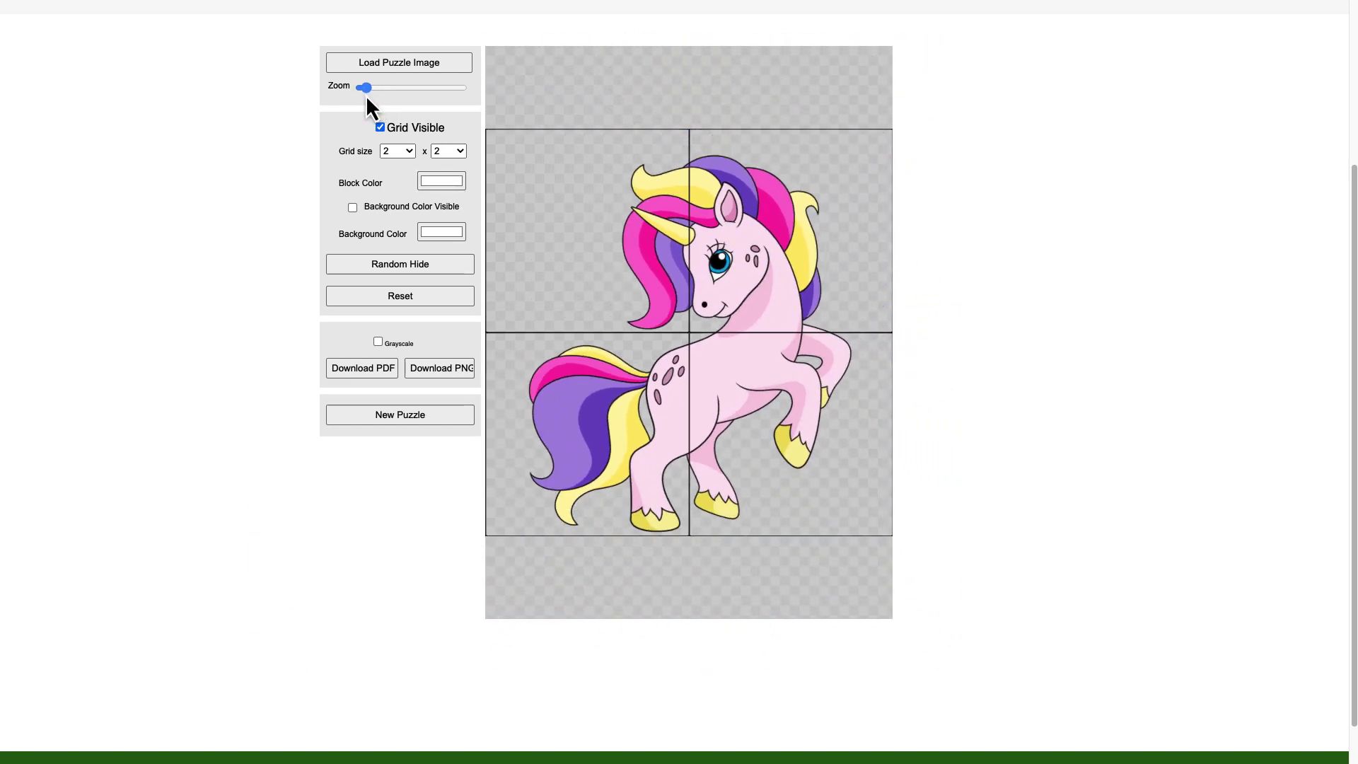
Hide one random block of the 2 x 2 grid, reset the image, and randomly hide the two upper blocks.
left_click(426, 266)
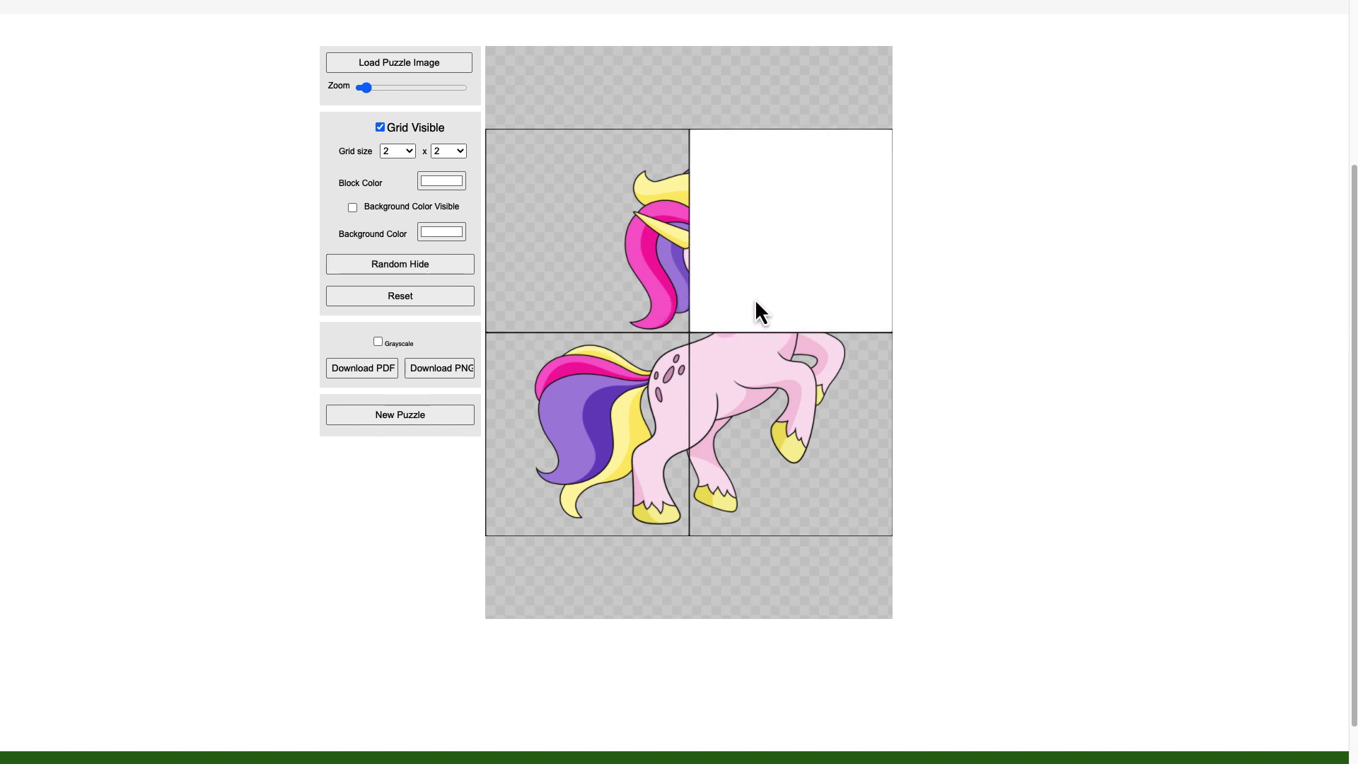
scroll(989, 373, "up", 1)
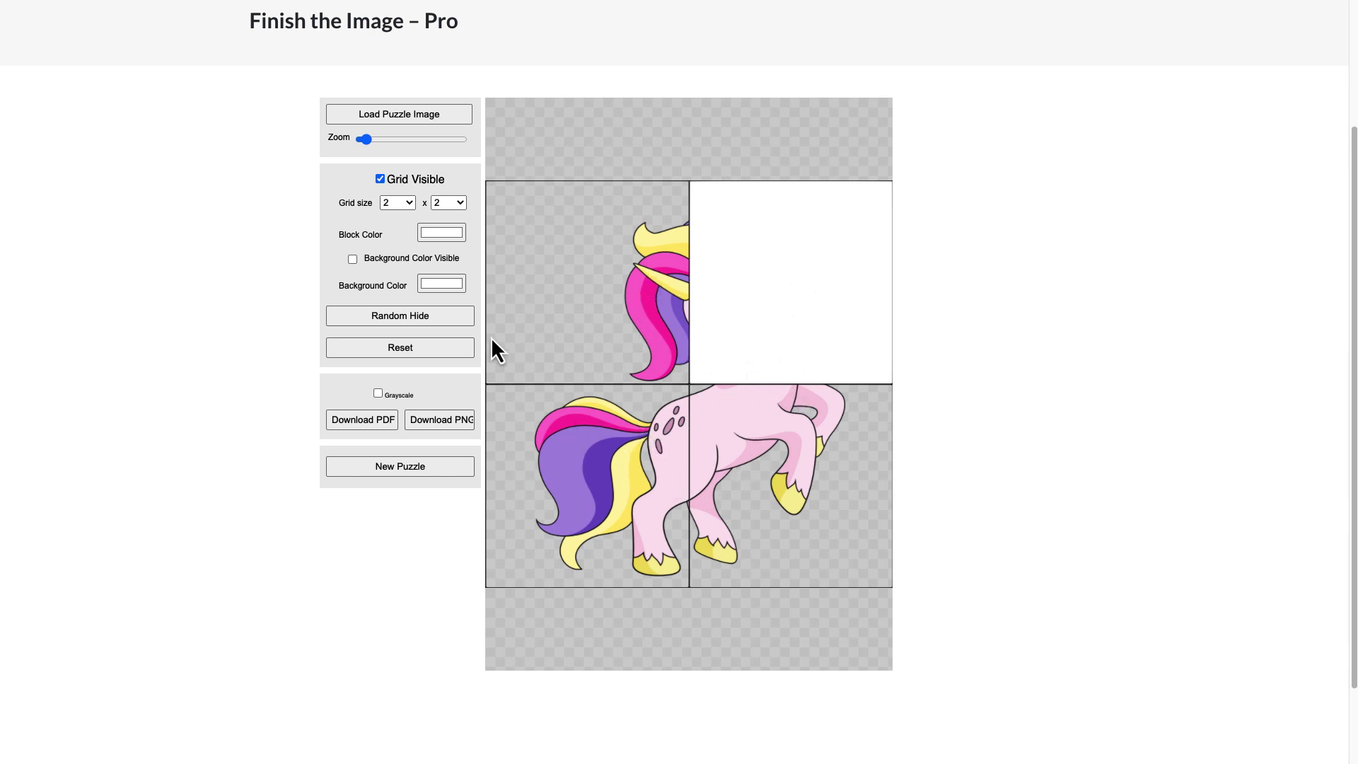
left_click(406, 348)
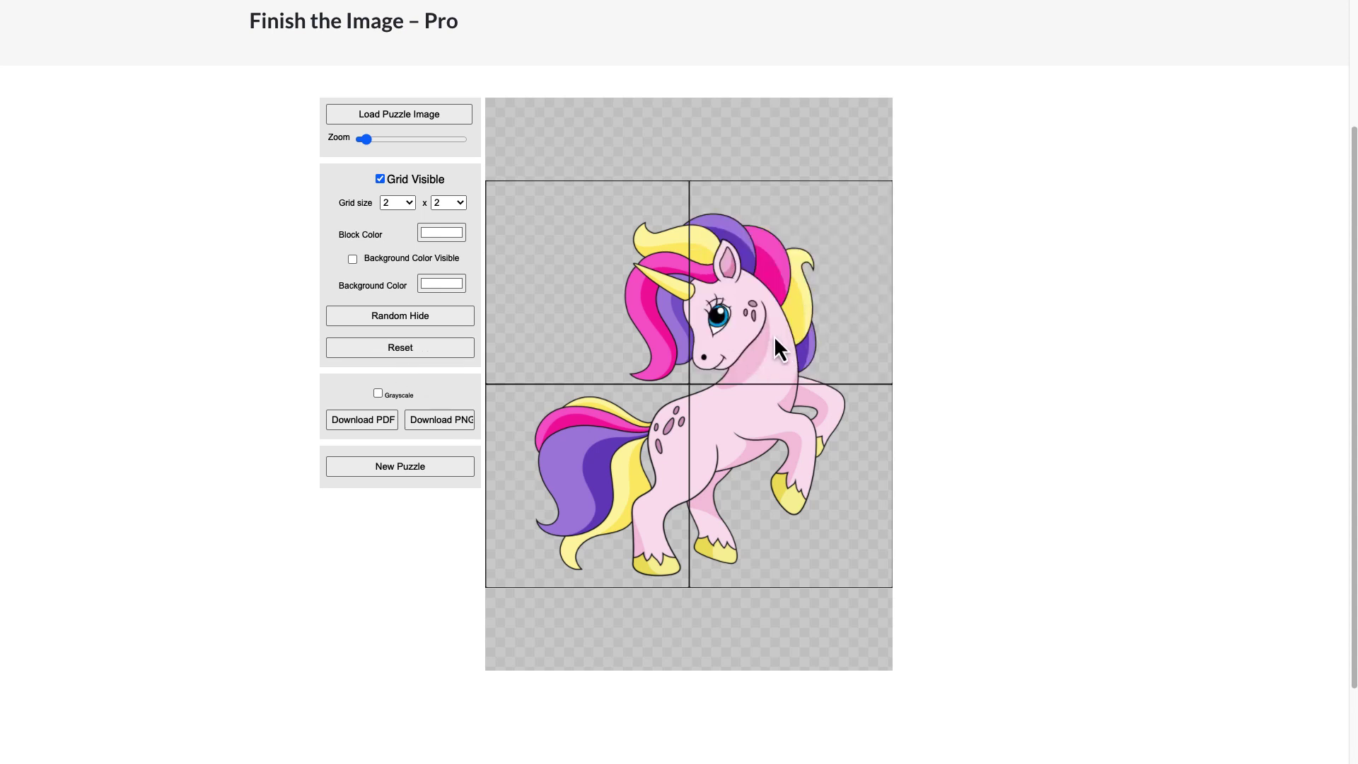
left_click(411, 318)
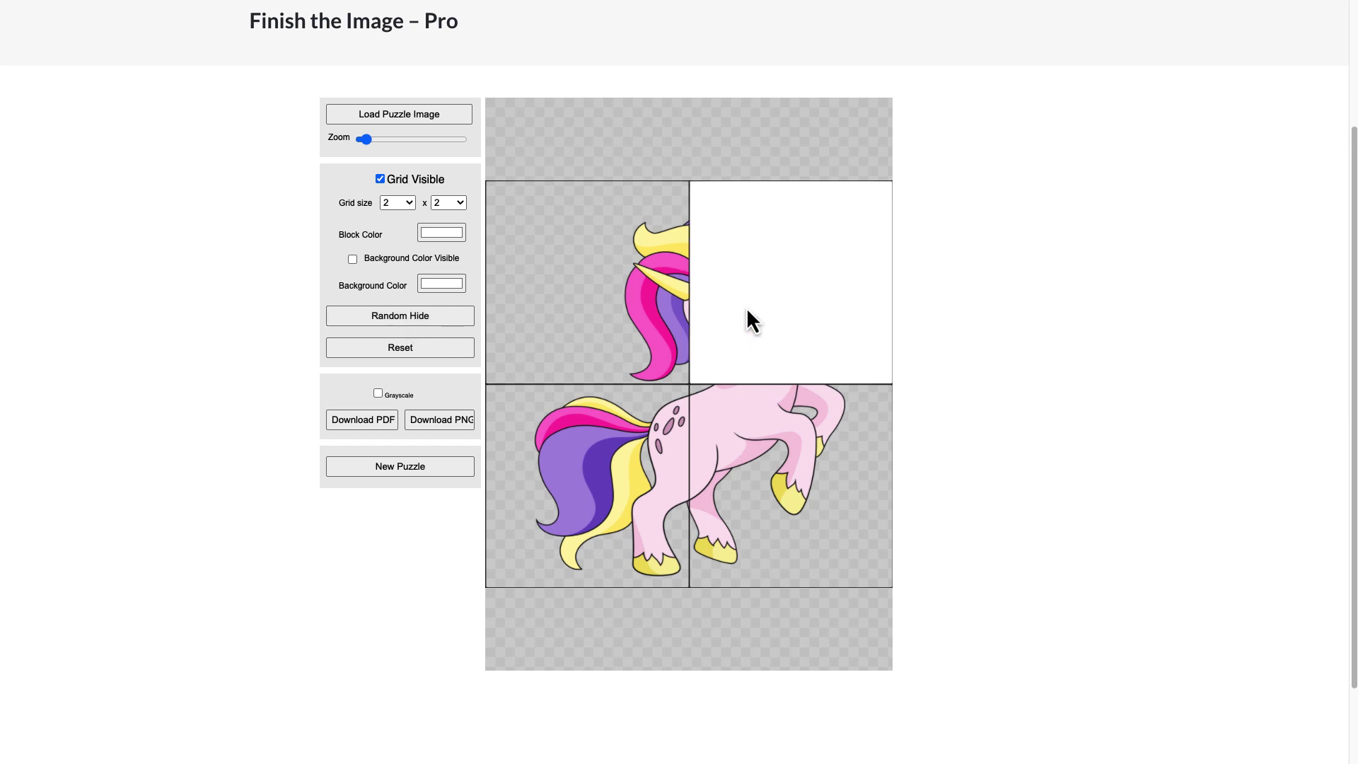
left_click(448, 319)
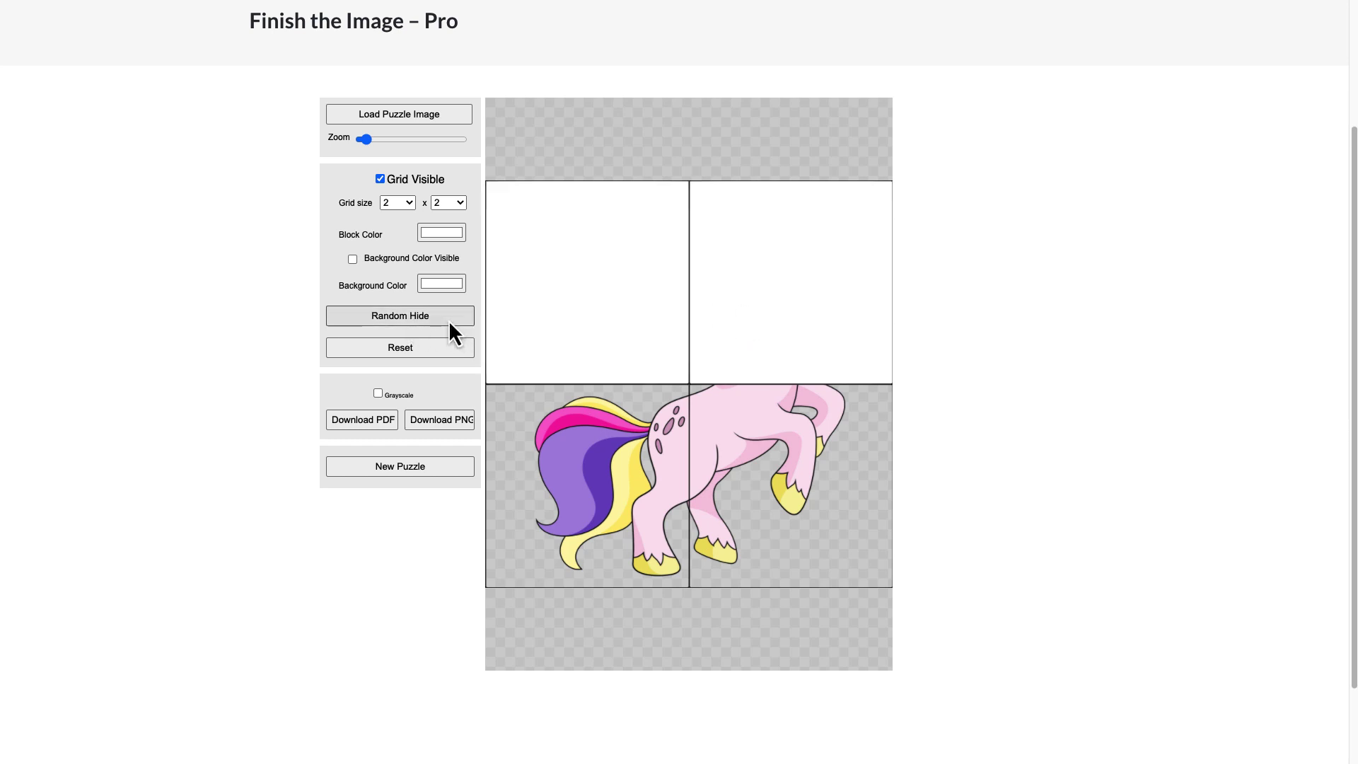
Reveal the two hidden upper blocks of the unicorn image individually and toggle the upper-right block.
left_click(600, 301)
left_click(739, 295)
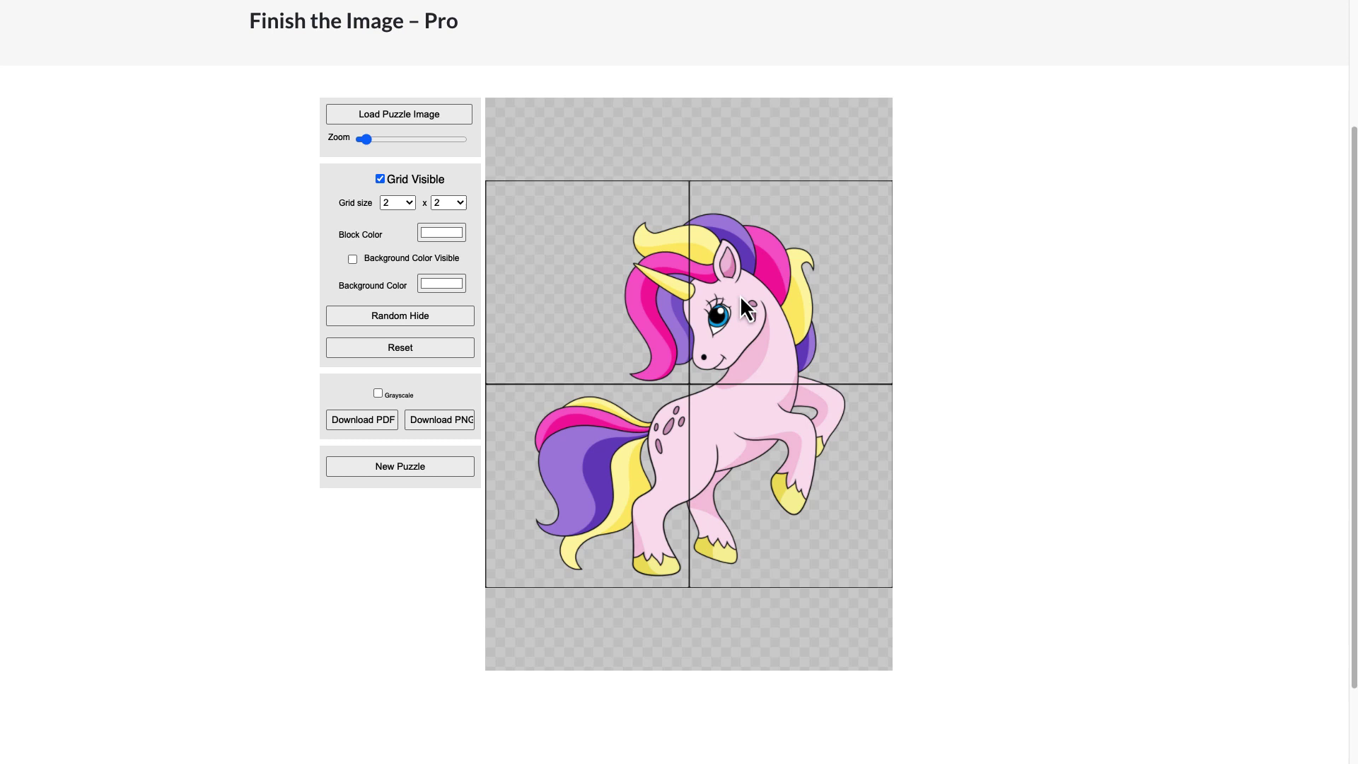
left_click(752, 335)
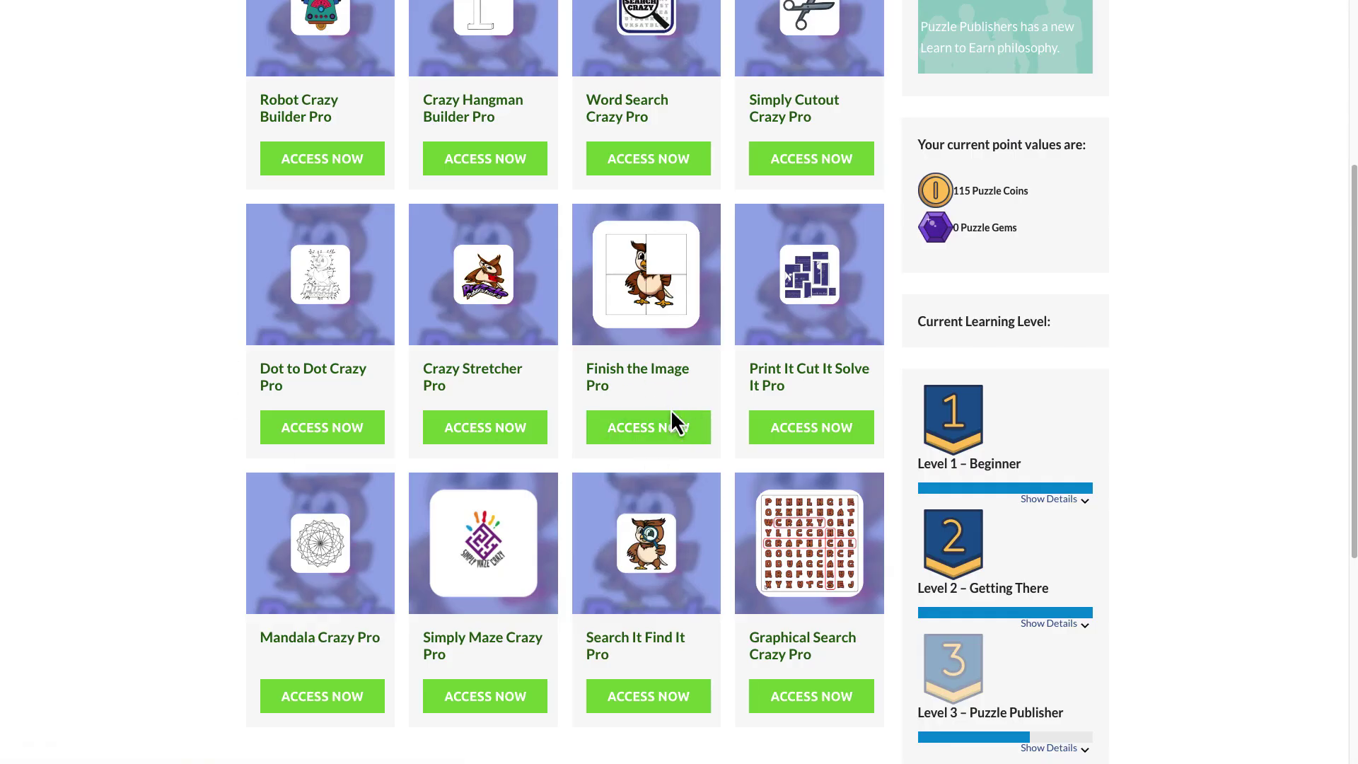
Open Print It Cut It Solve It Pro, load 04.png, and reduce its zoom until the unicorn fits inside the 5 x 5 grid.
left_click(821, 435)
scroll(1194, 435, "down", 2)
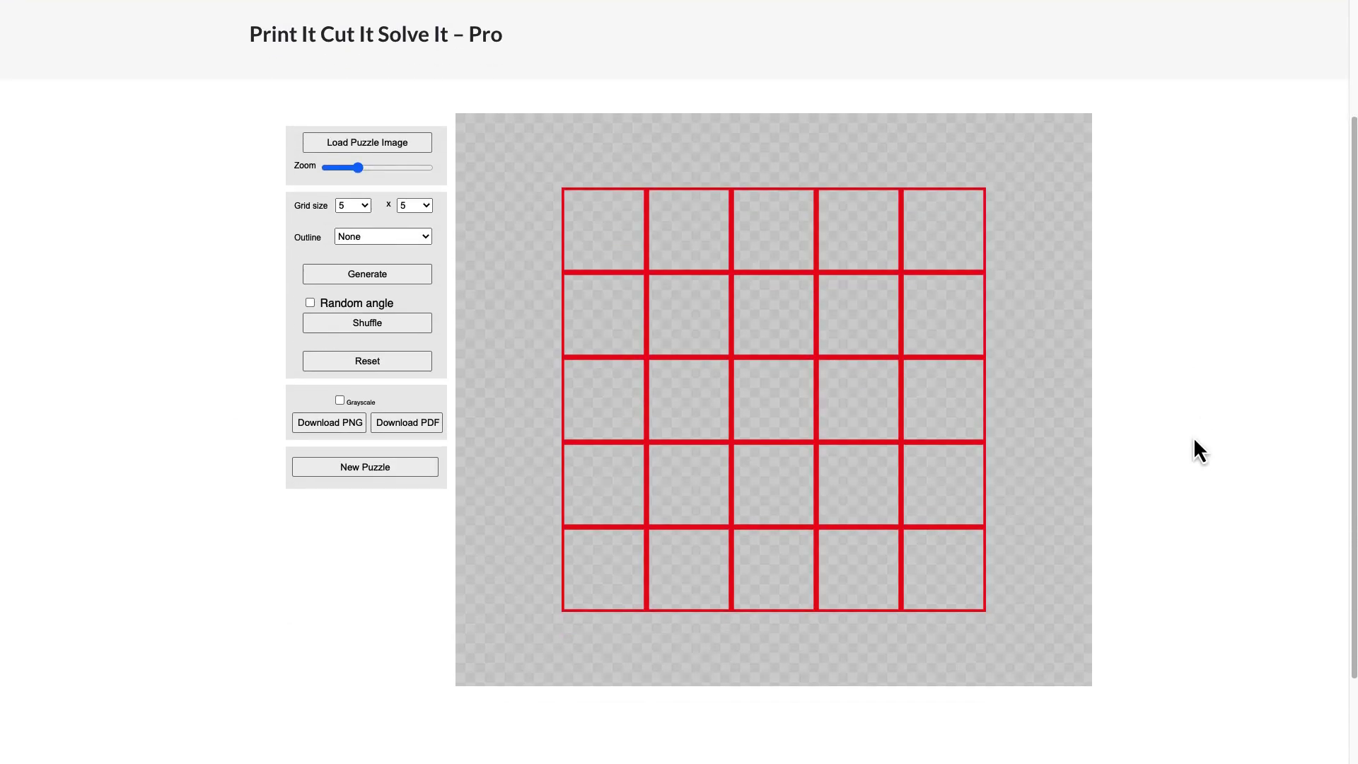
left_click(375, 142)
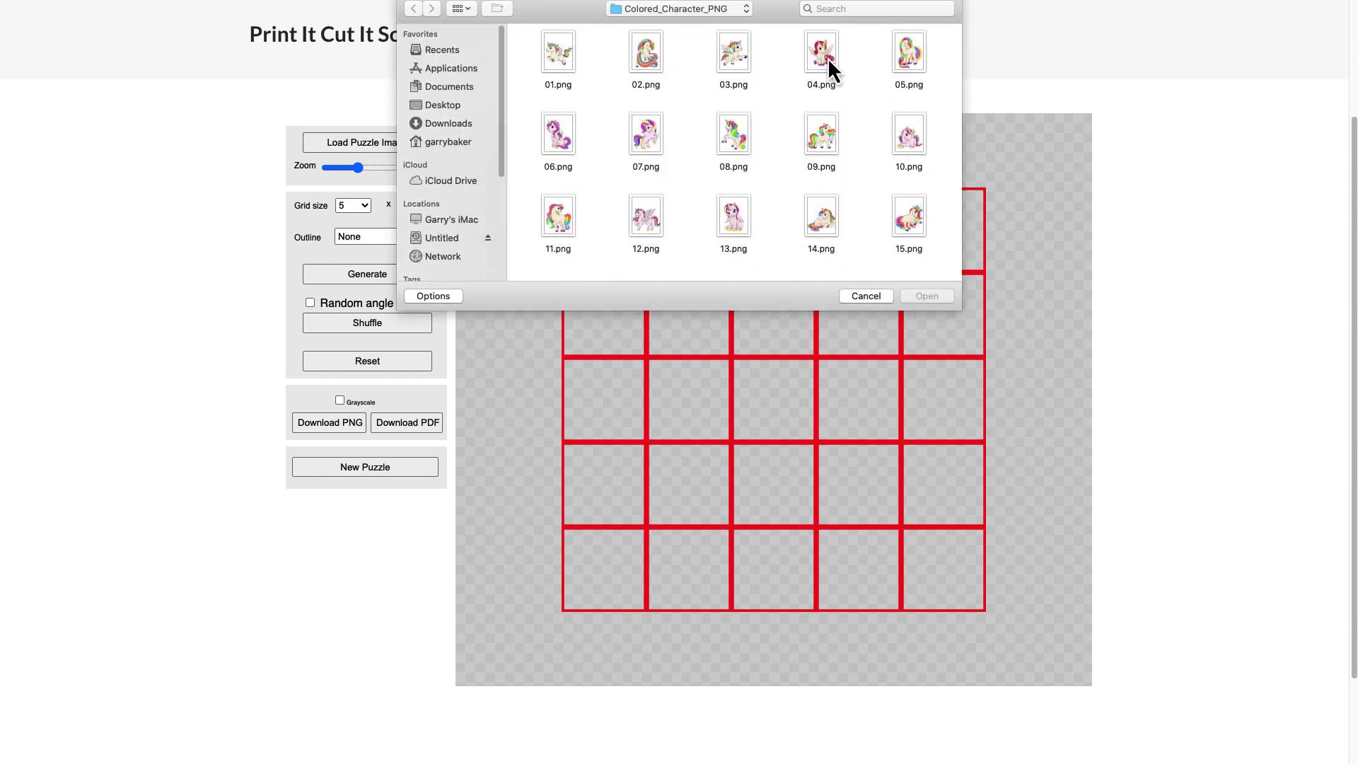
double_click(827, 57)
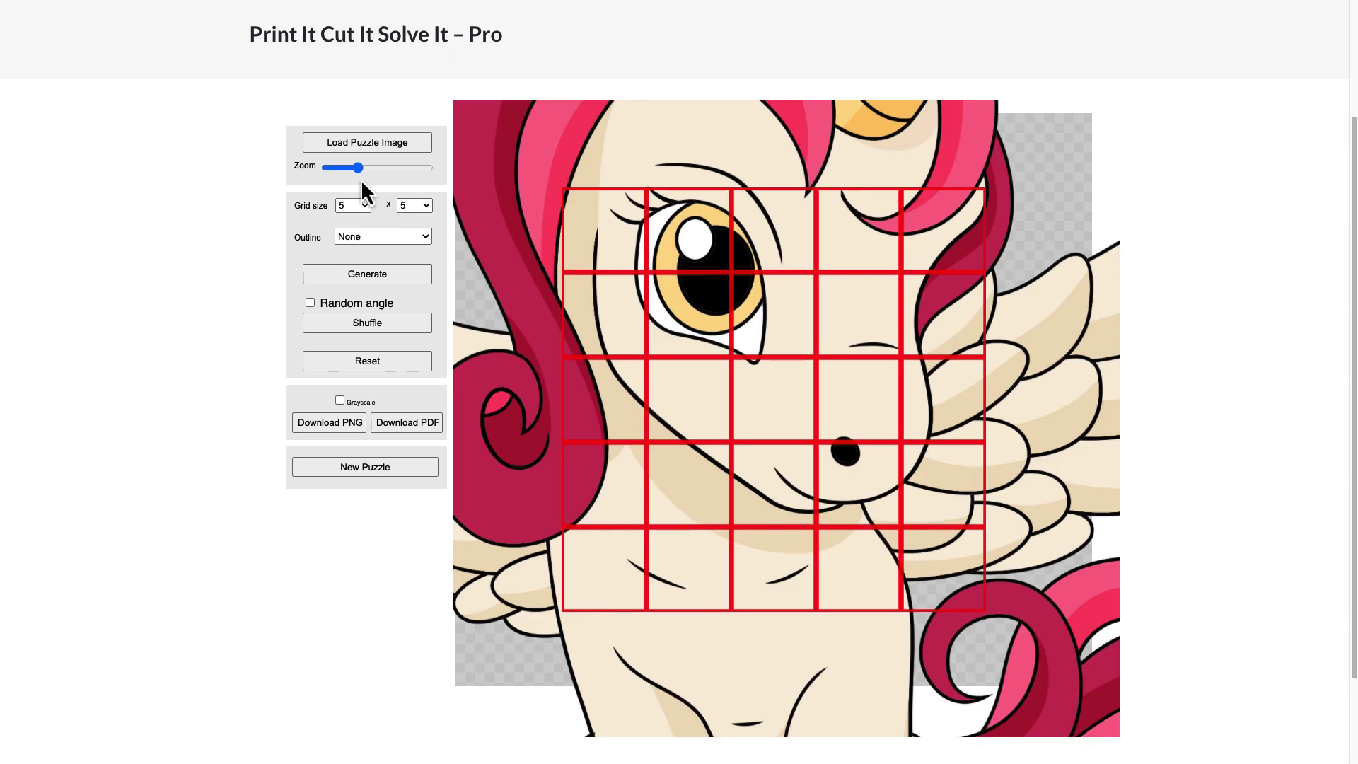
left_click_drag(359, 169, 333, 172)
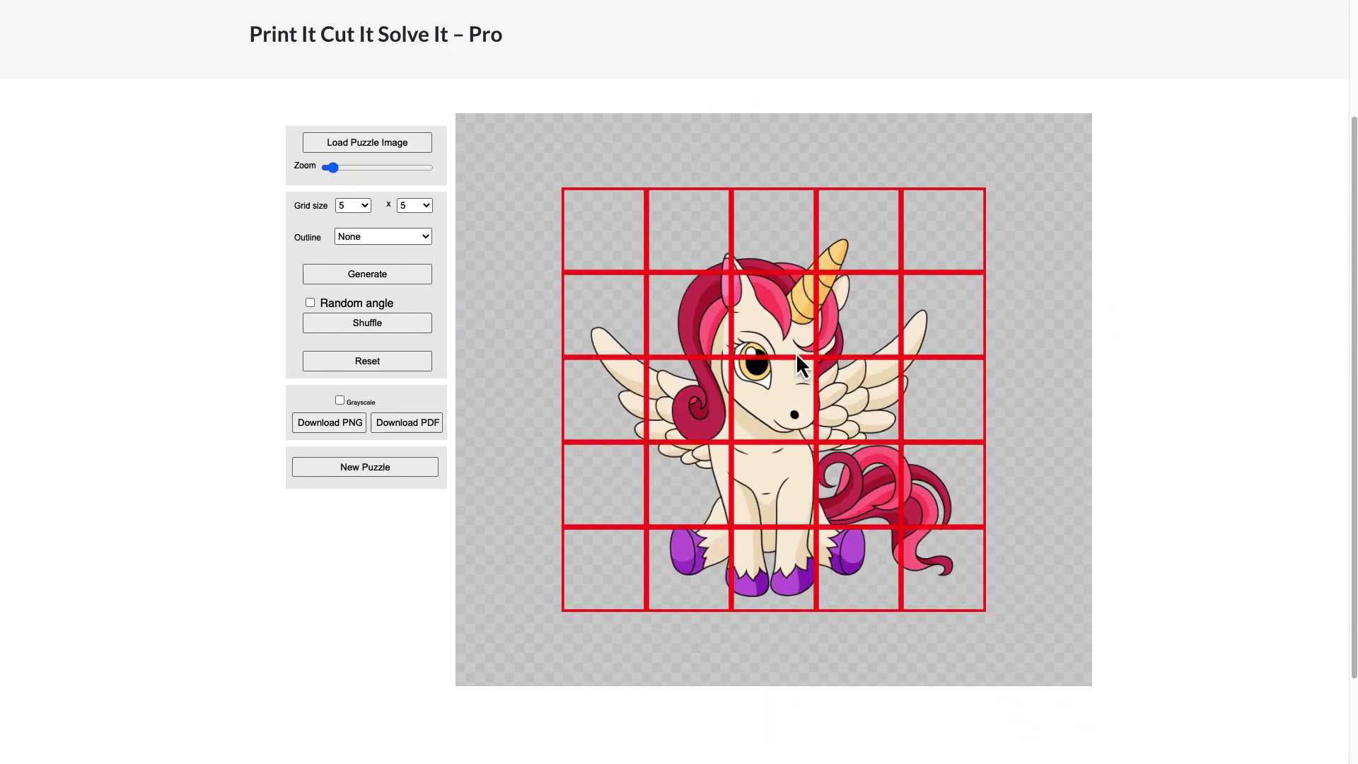
Generate the 5 x 5 puzzle pieces and scatter the unicorn's horn, face and wing pieces across the canvas.
left_click(393, 276)
left_click(393, 276)
left_click_drag(792, 336, 963, 263)
left_click_drag(820, 282, 782, 229)
left_click_drag(769, 385, 662, 353)
left_click_drag(876, 396, 1034, 317)
left_click_drag(919, 339, 841, 361)
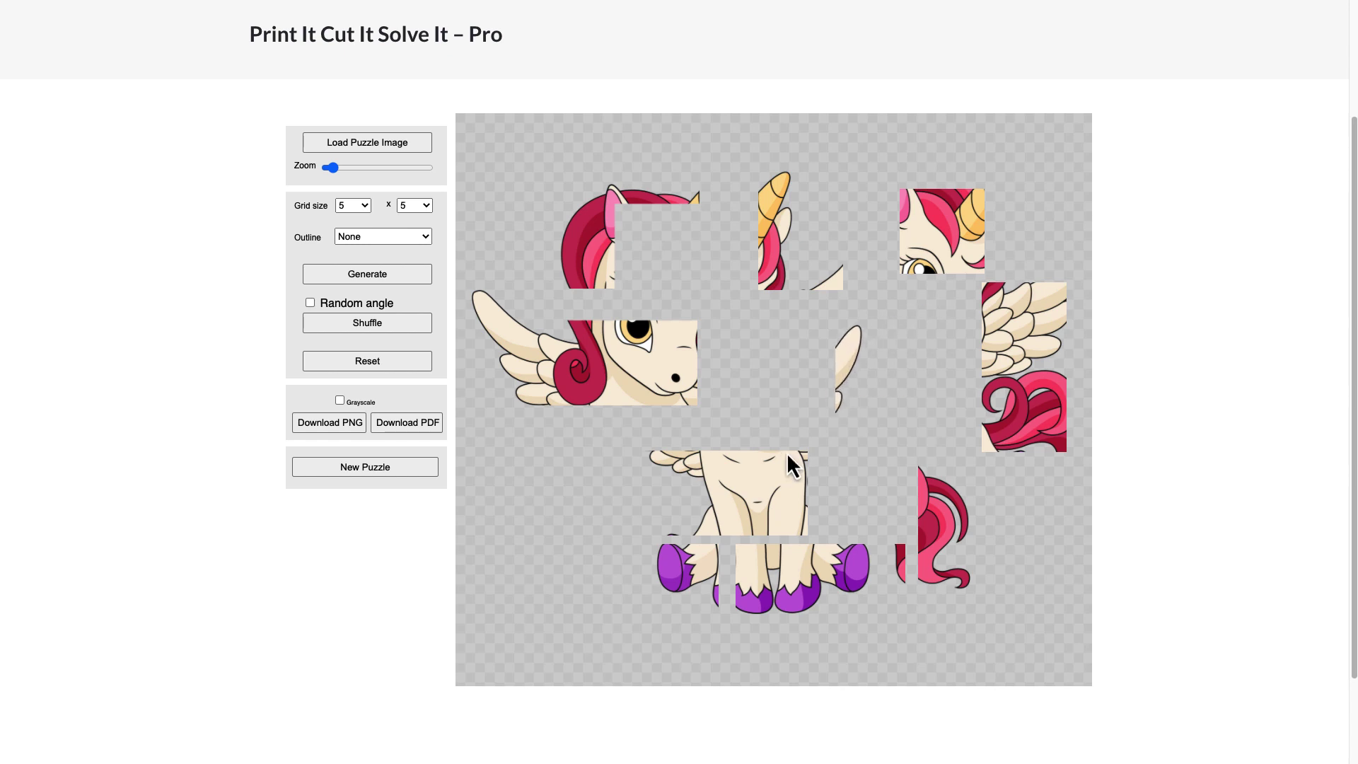
Scatter the unicorn's body, hoof and tail pieces around the lower half of the canvas.
left_click_drag(764, 484, 770, 454)
left_click_drag(783, 565, 559, 525)
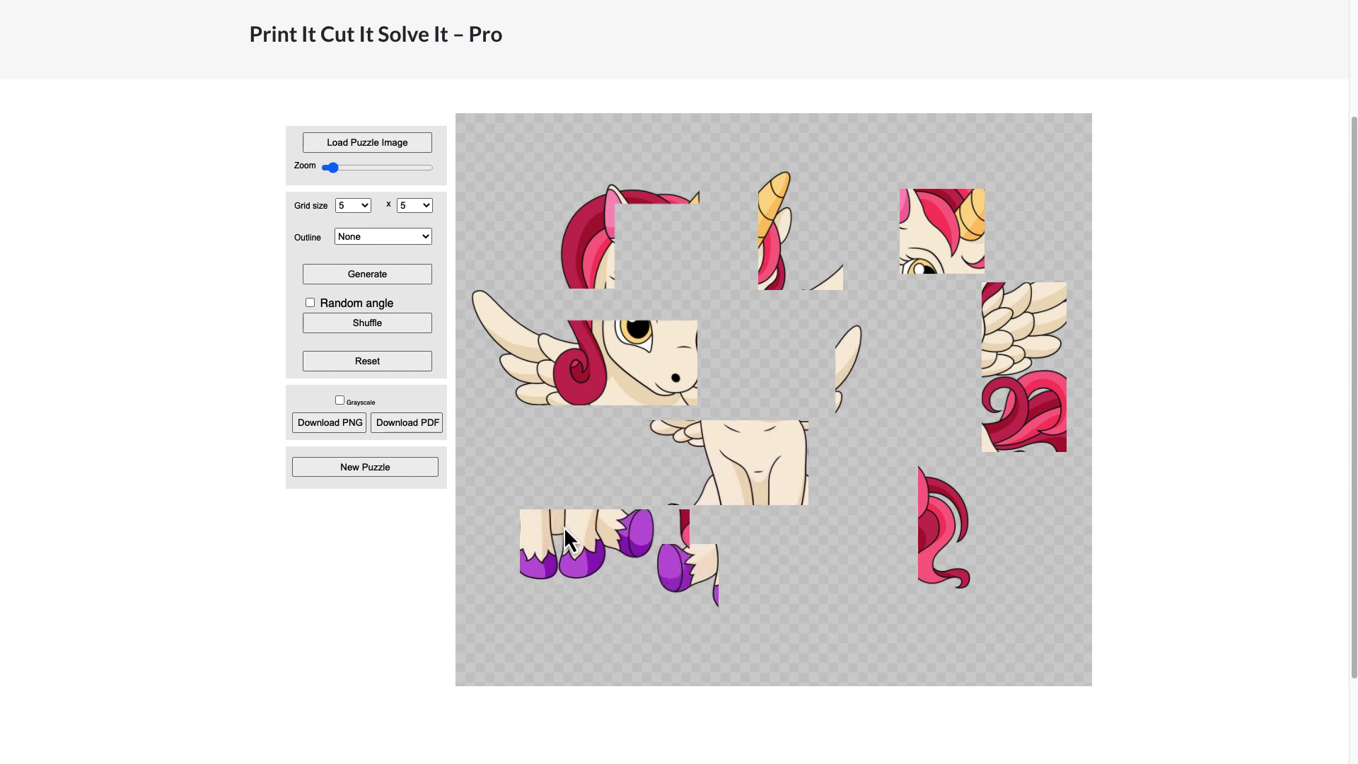
left_click_drag(680, 571, 860, 587)
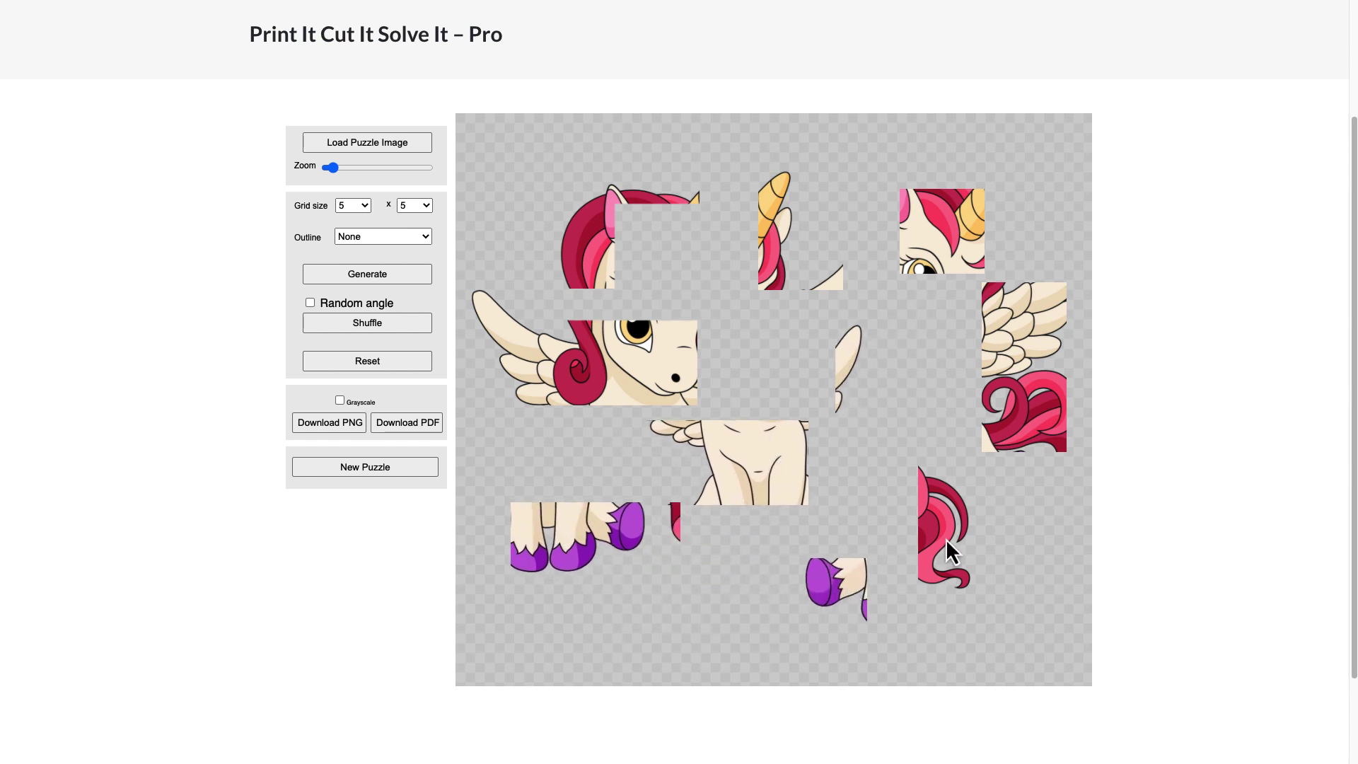
left_click_drag(944, 538, 922, 384)
left_click_drag(789, 444, 1003, 566)
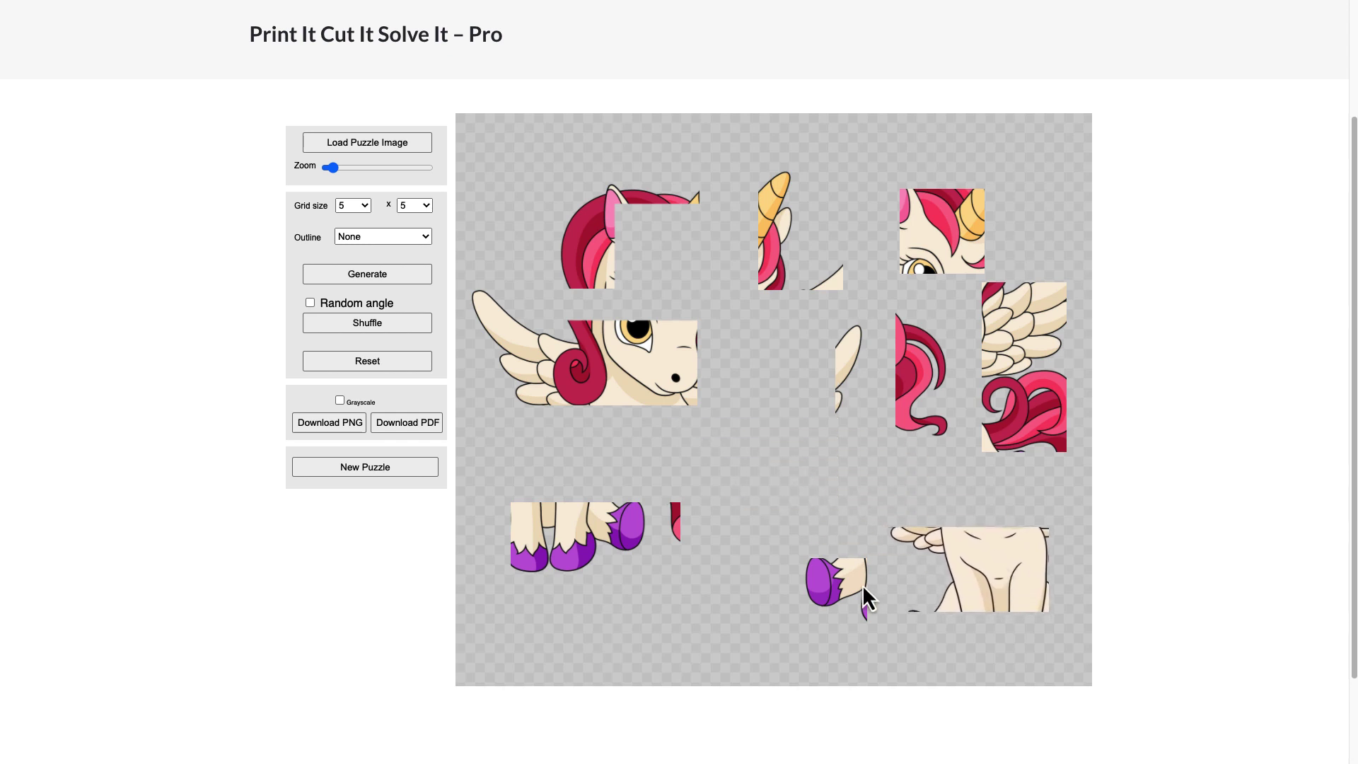
left_click_drag(859, 581, 785, 459)
left_click_drag(852, 569, 843, 570)
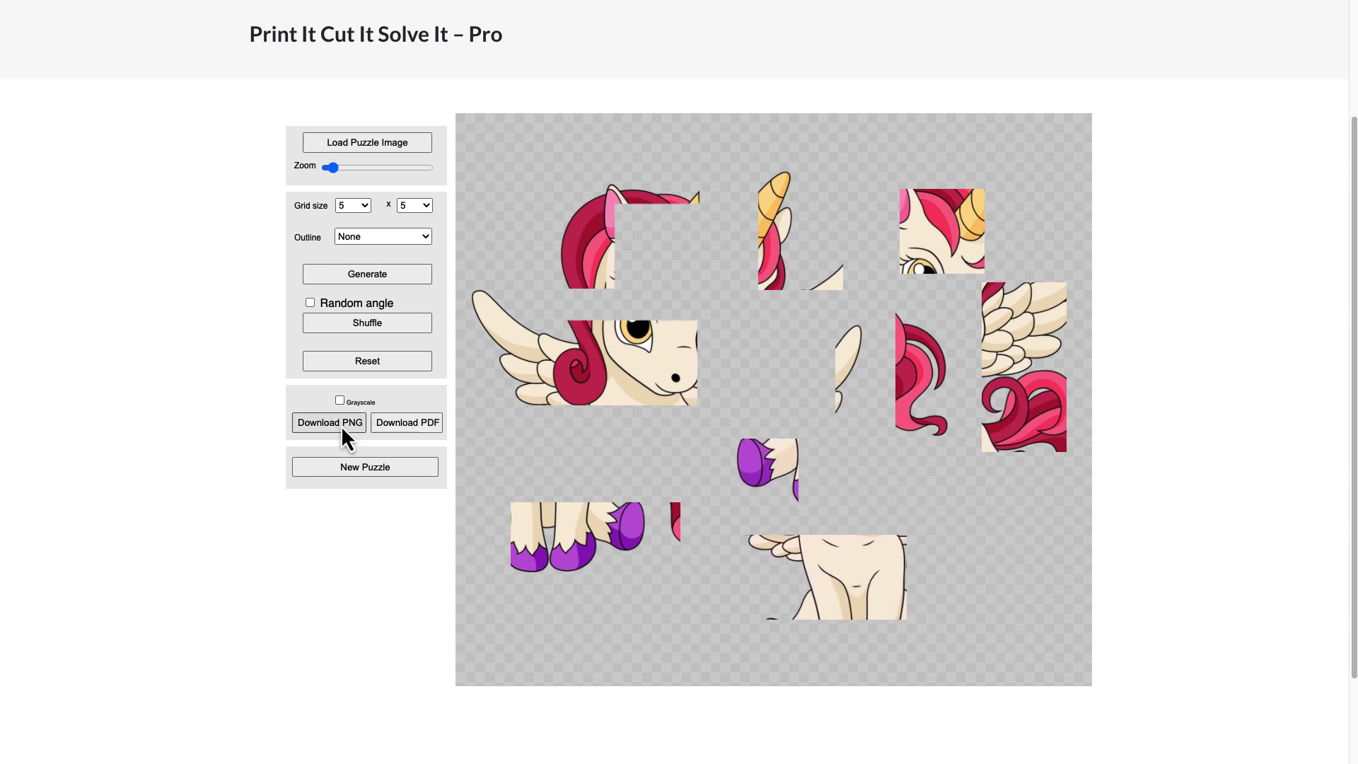
left_click_drag(644, 366, 698, 384)
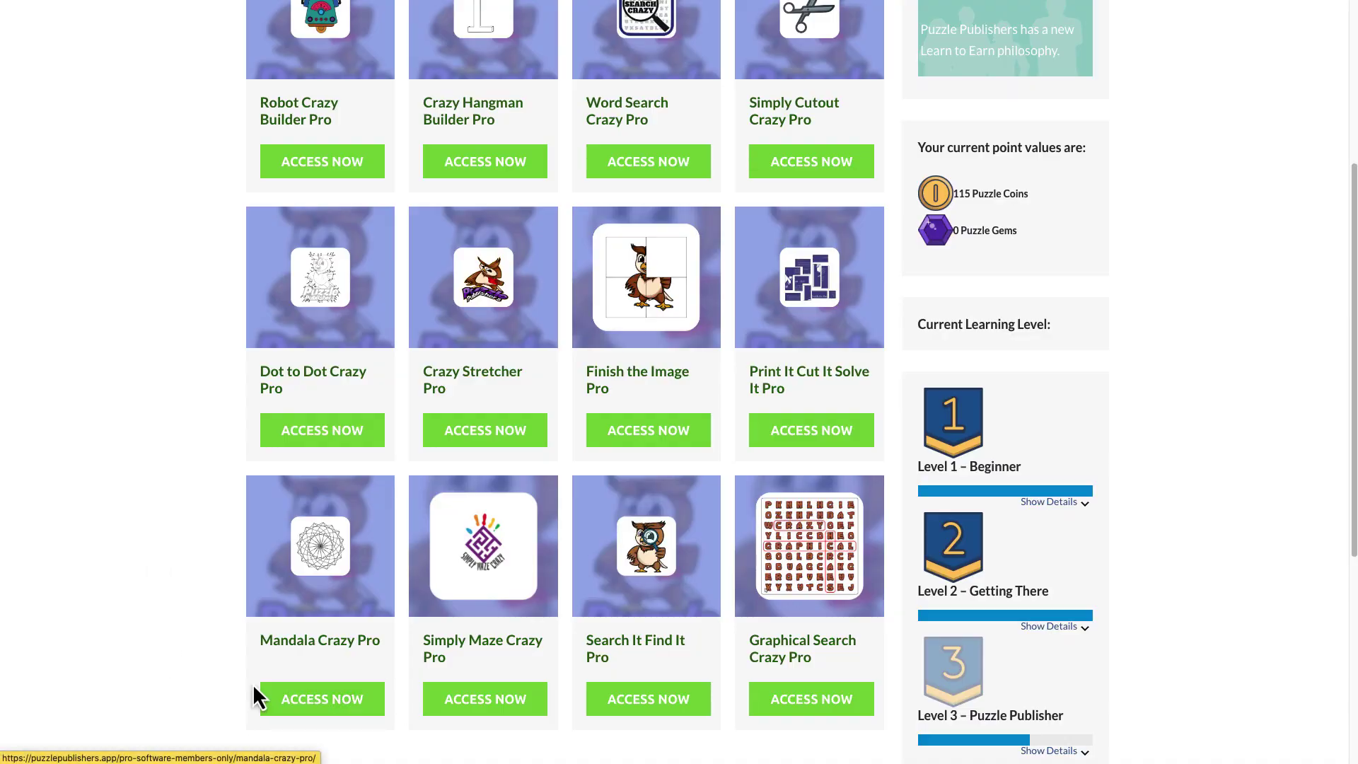
Open Mandala Crazy Pro from the members' software list and bring its blank canvas into view.
left_click(339, 712)
scroll(1183, 498, "down", 1)
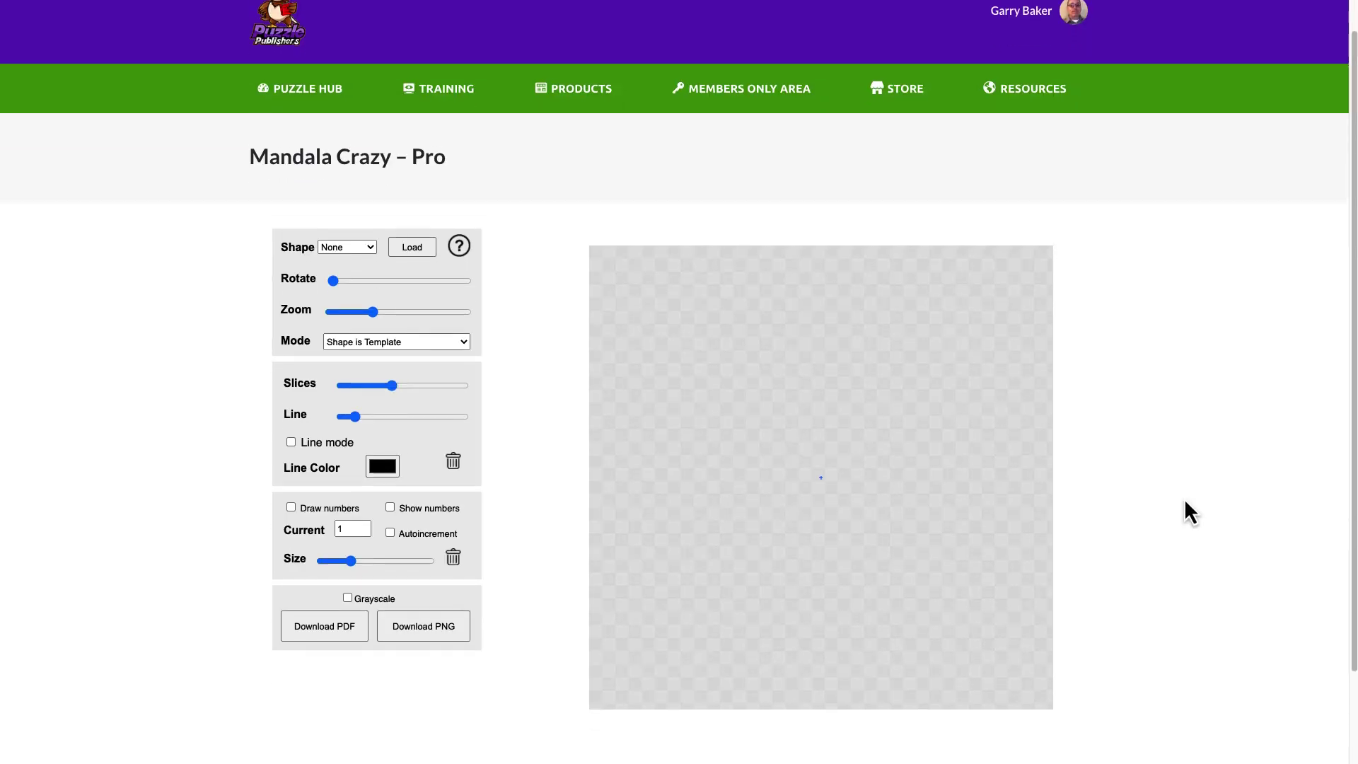
scroll(1184, 498, "down", 2)
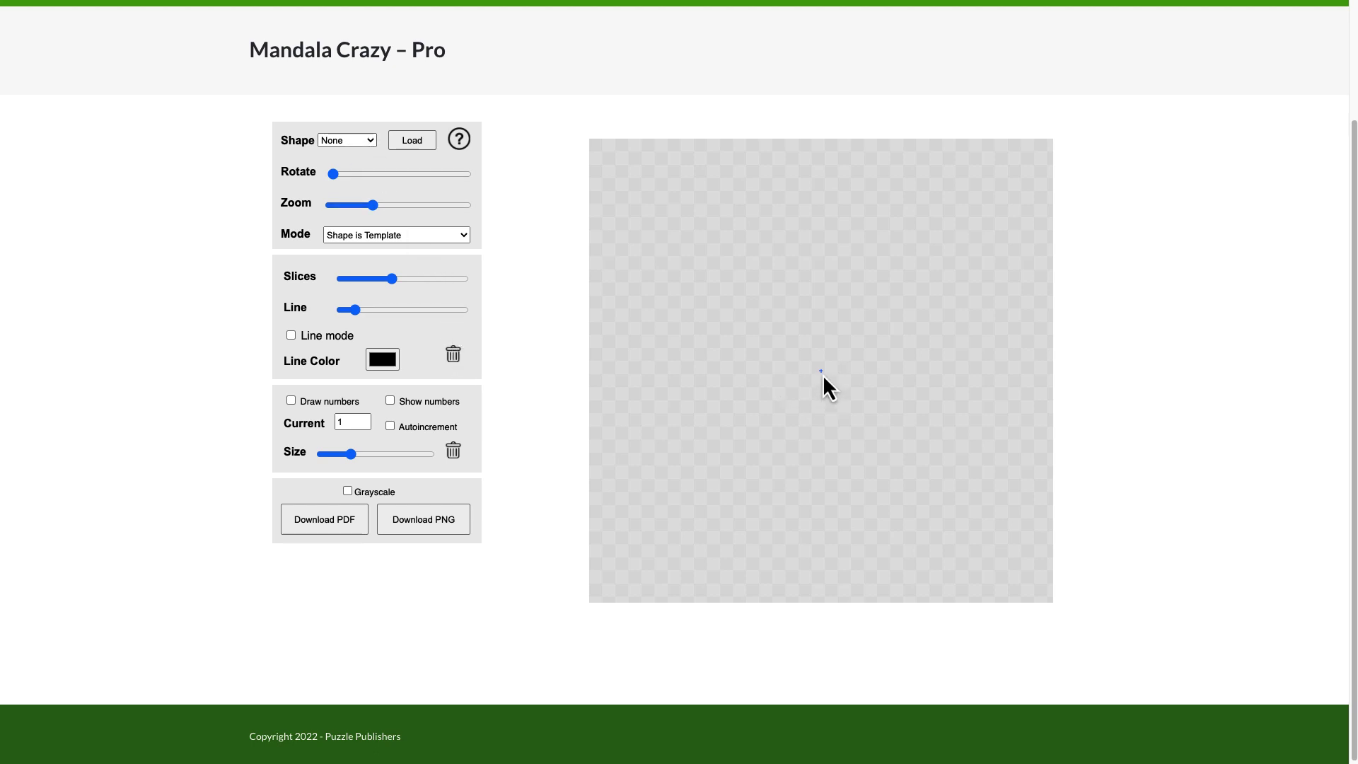
Try freehand mandala drawing with a curved spoke to the centre and a long outer stroke, and clear the canvas.
mouse_move(671, 274)
left_mouse_down()
mouse_move(803, 307)
mouse_move(821, 348)
left_mouse_up()
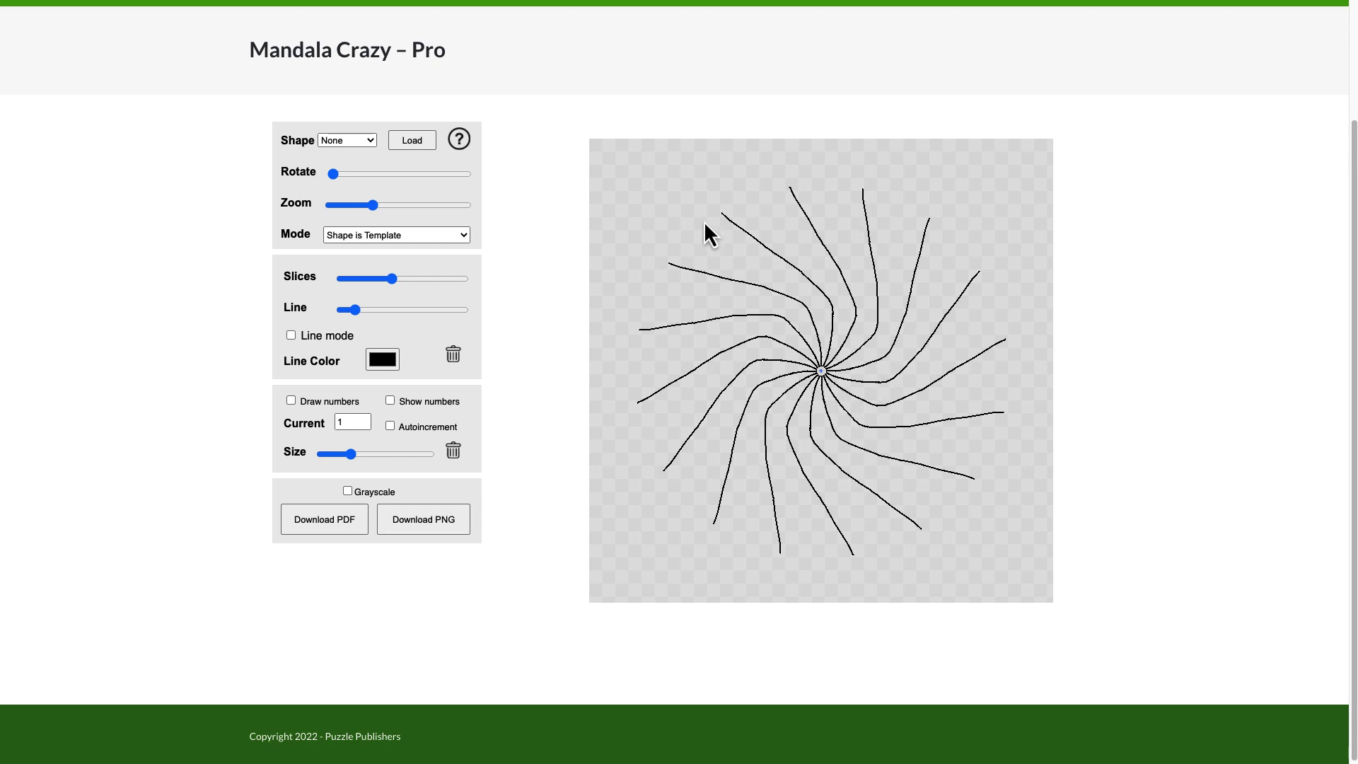
left_click_drag(693, 232, 1017, 159)
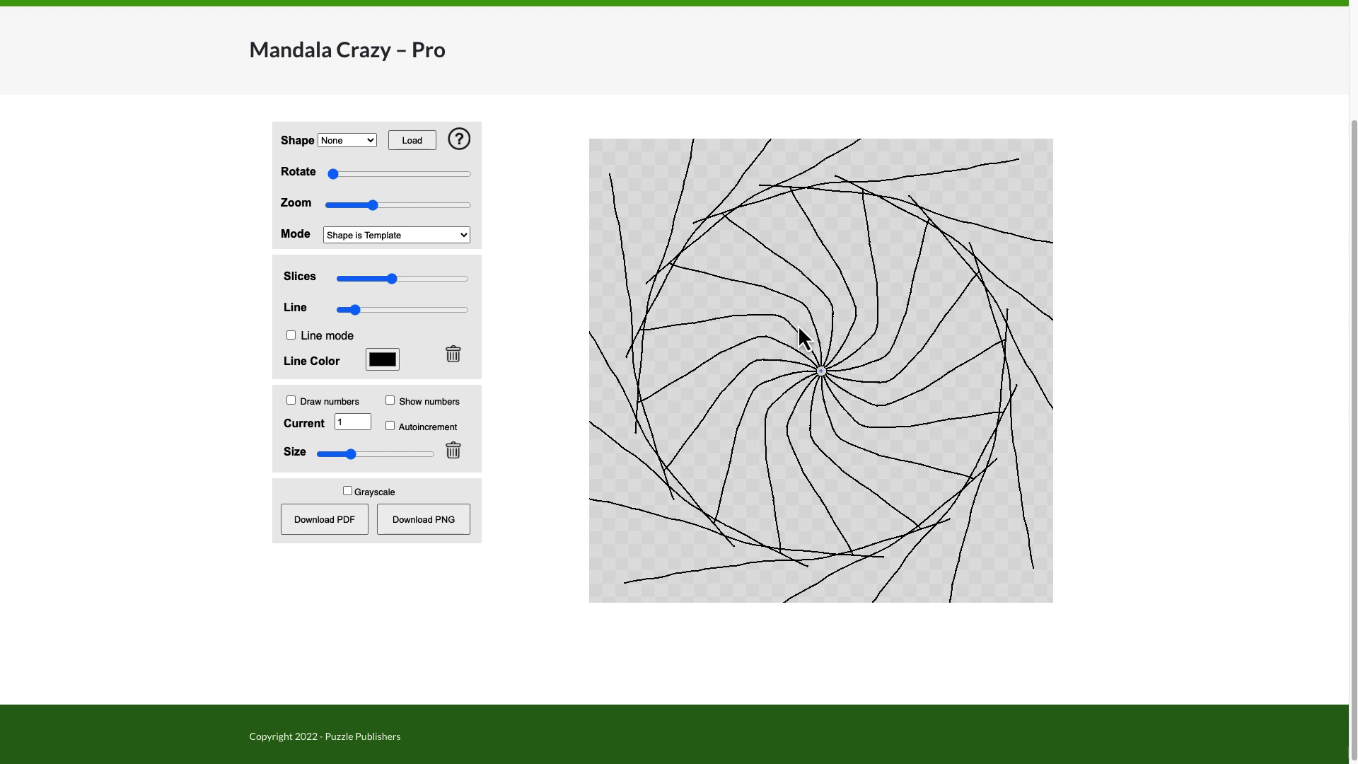
left_click(453, 355)
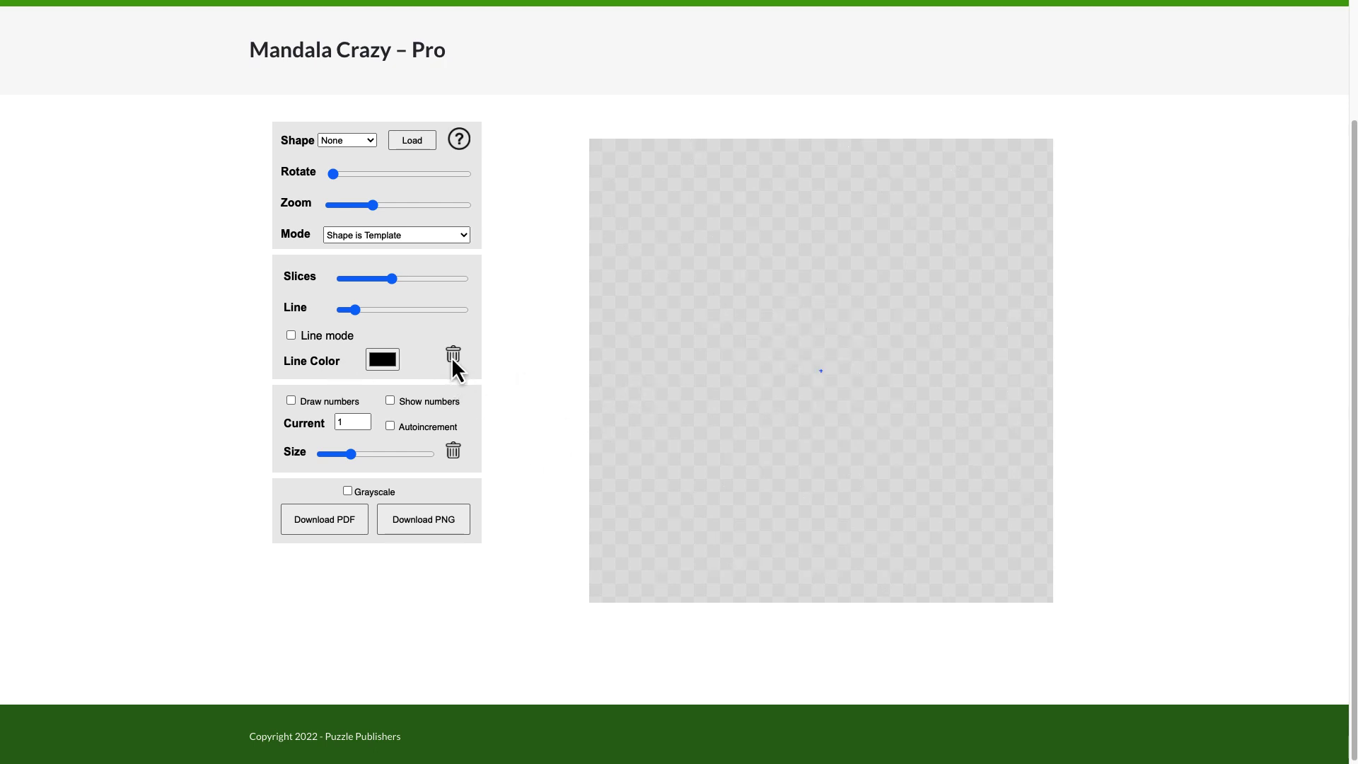
Lower the slices to seven, test them with a bent stroke across the canvas, and clear the drawing.
left_click_drag(390, 278, 395, 279)
mouse_move(740, 278)
left_mouse_down()
mouse_move(846, 341)
mouse_move(914, 447)
mouse_move(851, 487)
left_mouse_up()
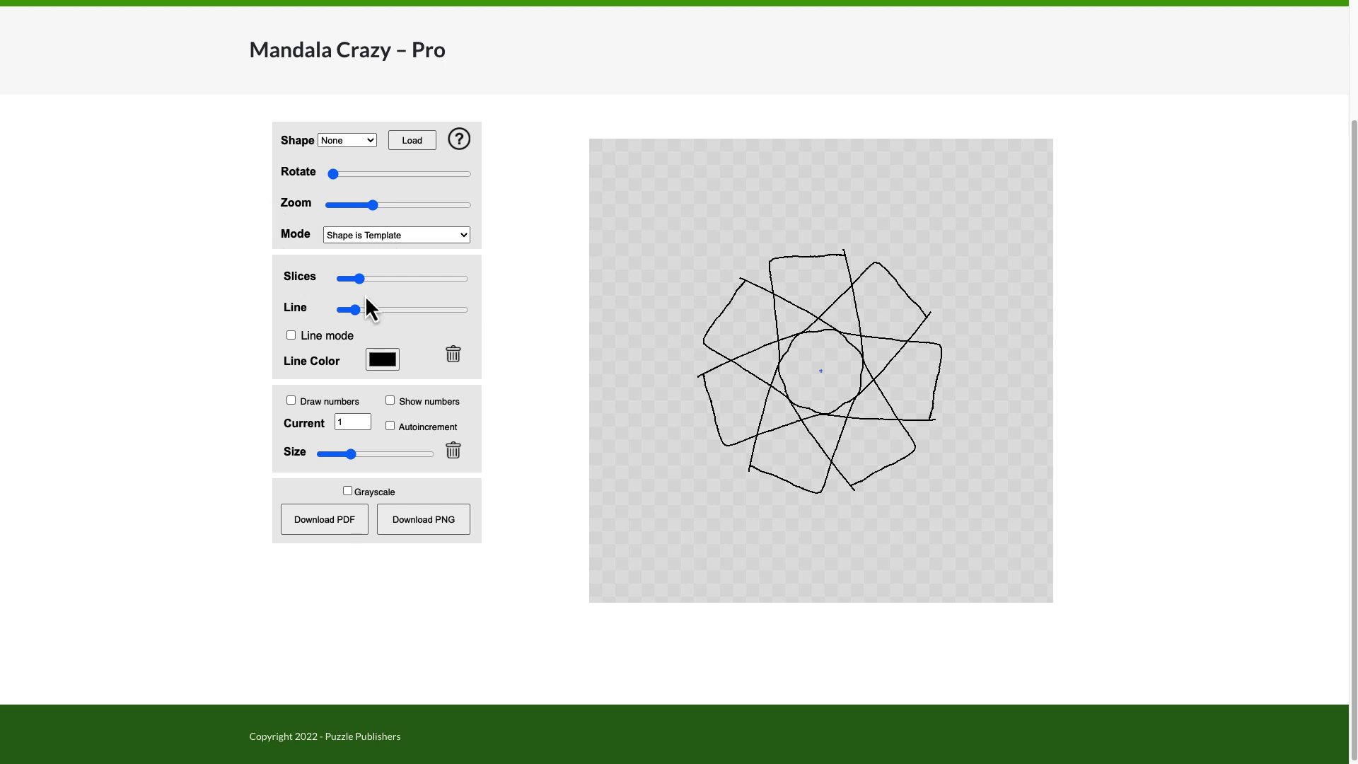
left_click(453, 353)
Increase the line thickness to about the middle of its range, test it with a bent spoke, and clear the drawing.
left_click_drag(358, 309, 395, 309)
mouse_move(678, 287)
left_mouse_down()
mouse_move(773, 292)
mouse_move(816, 364)
left_mouse_up()
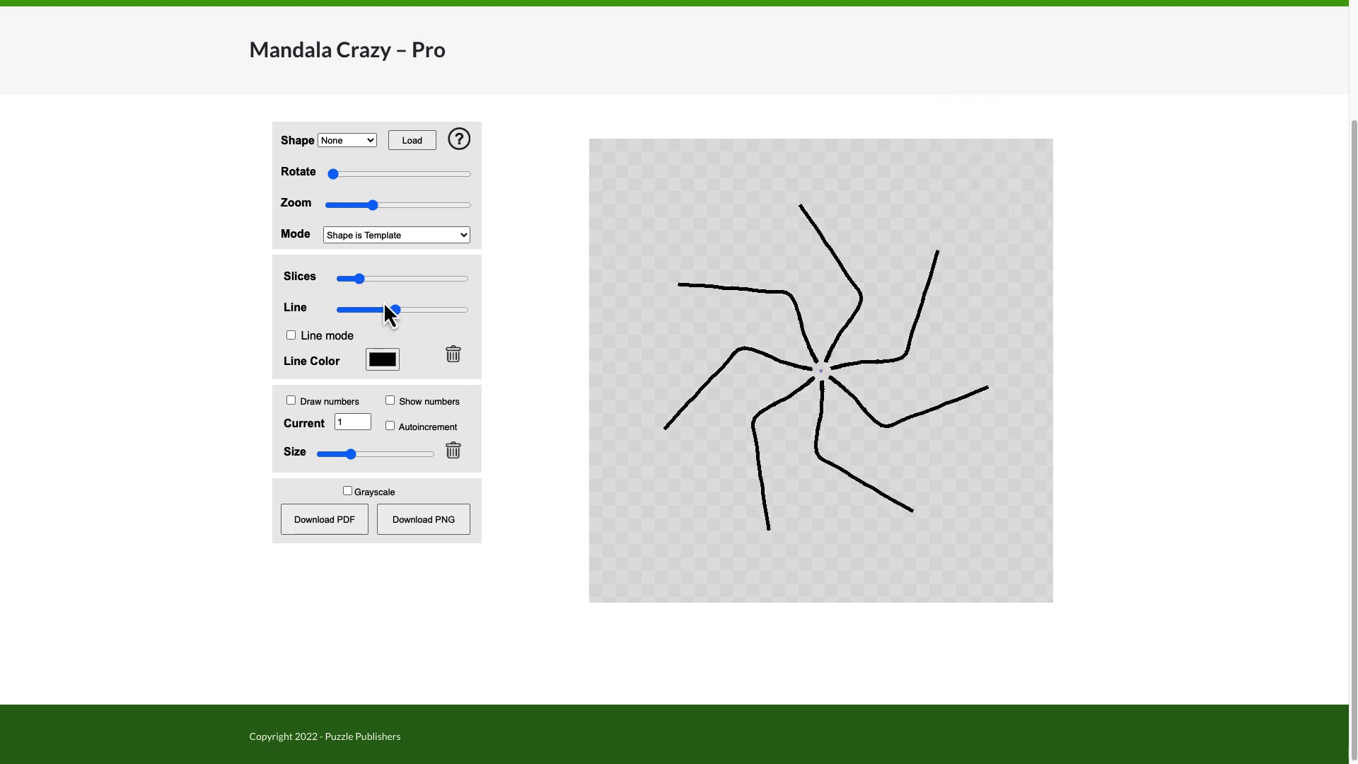
left_click(453, 356)
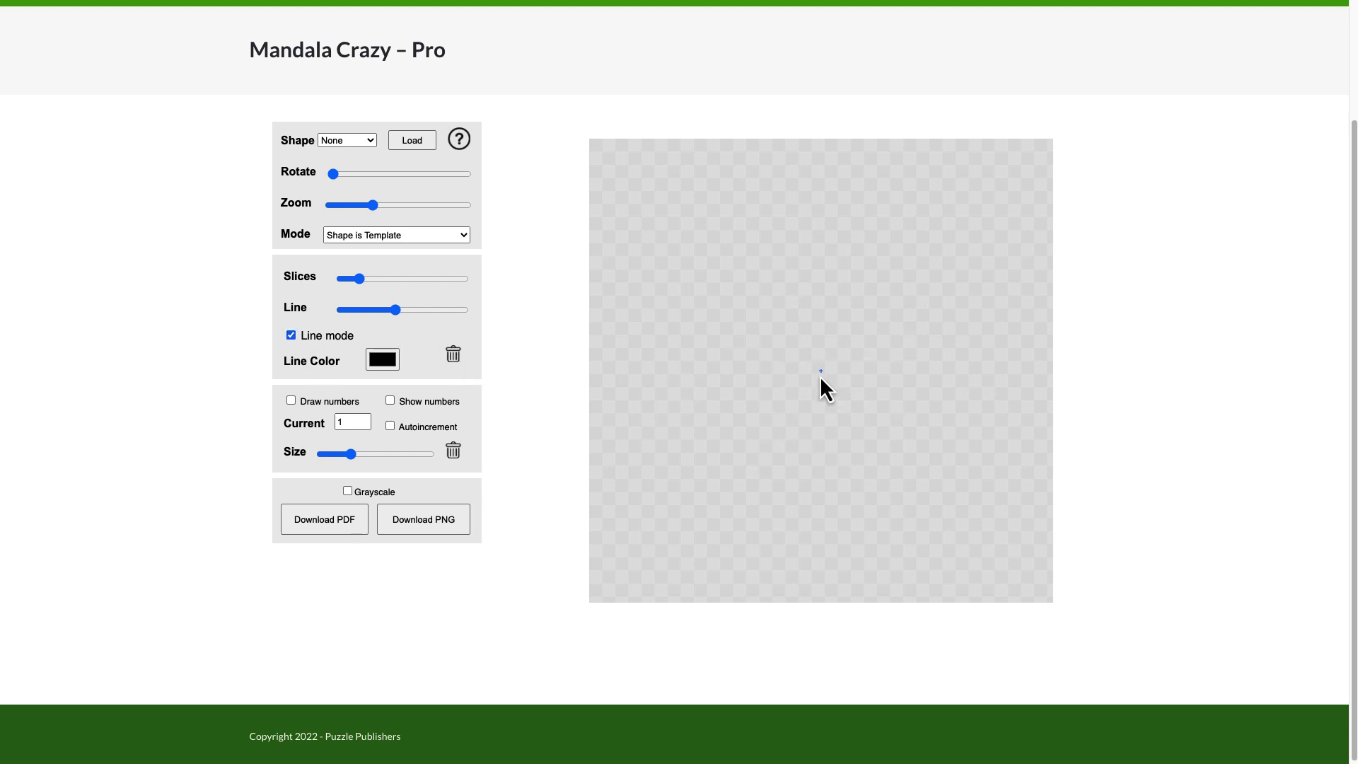
Compare straight spokes drawn in line mode with a freehand stroke across them, clearing the canvas after each trial.
left_click_drag(821, 376, 867, 259)
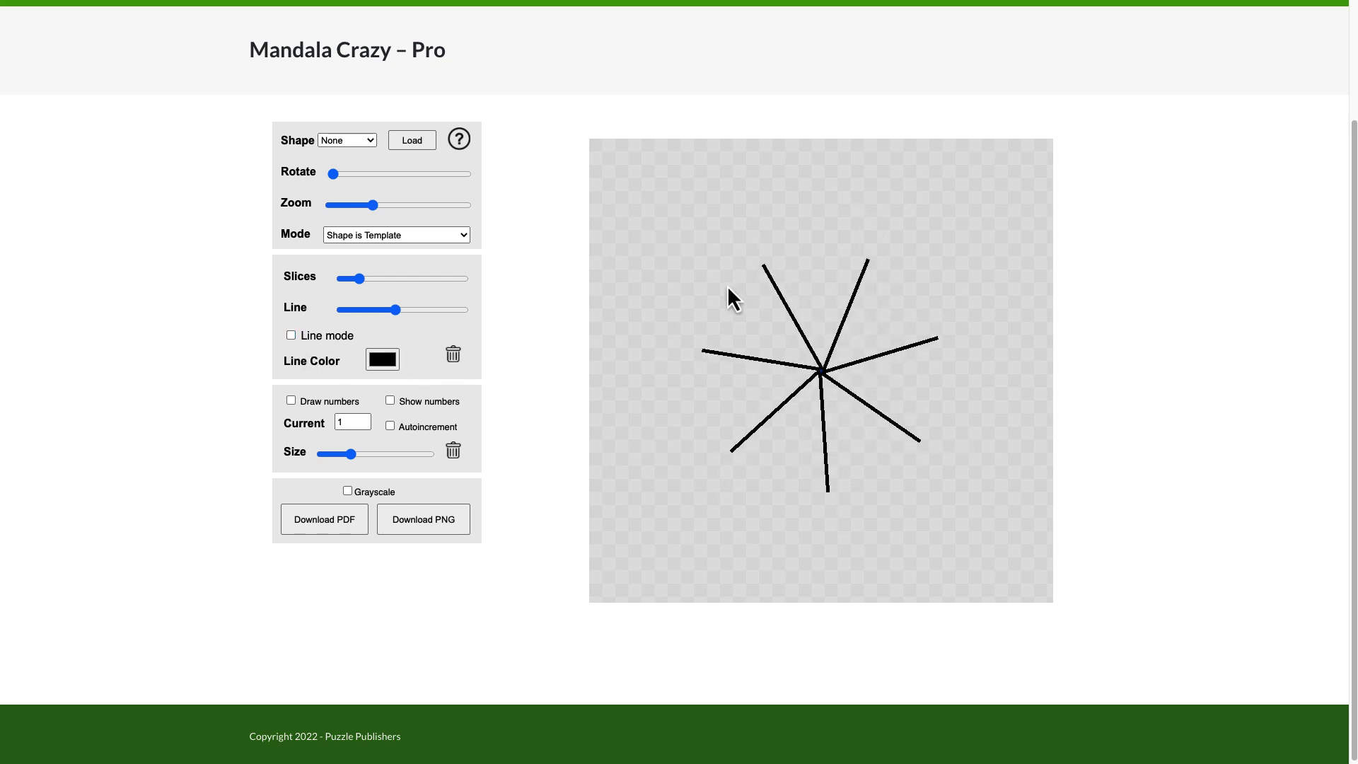
left_click_drag(673, 271, 918, 269)
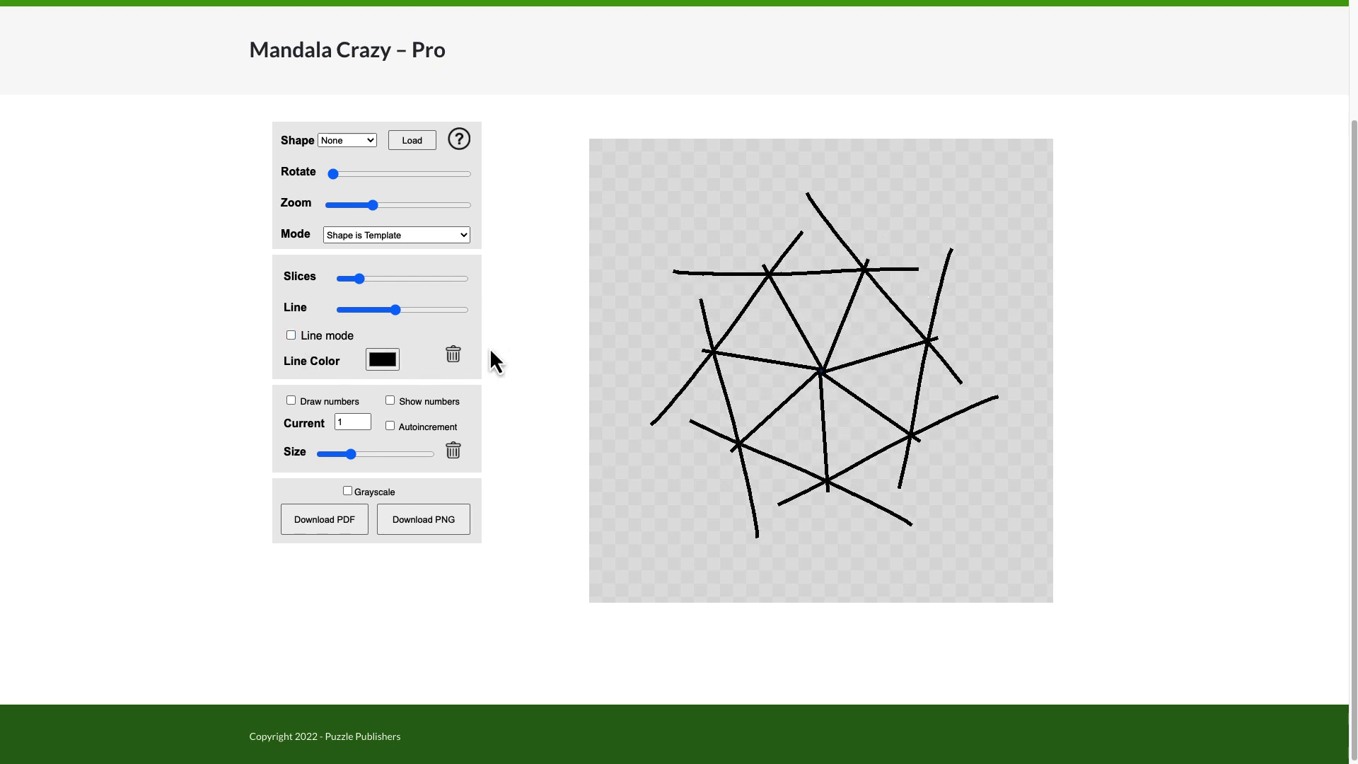
left_click(453, 353)
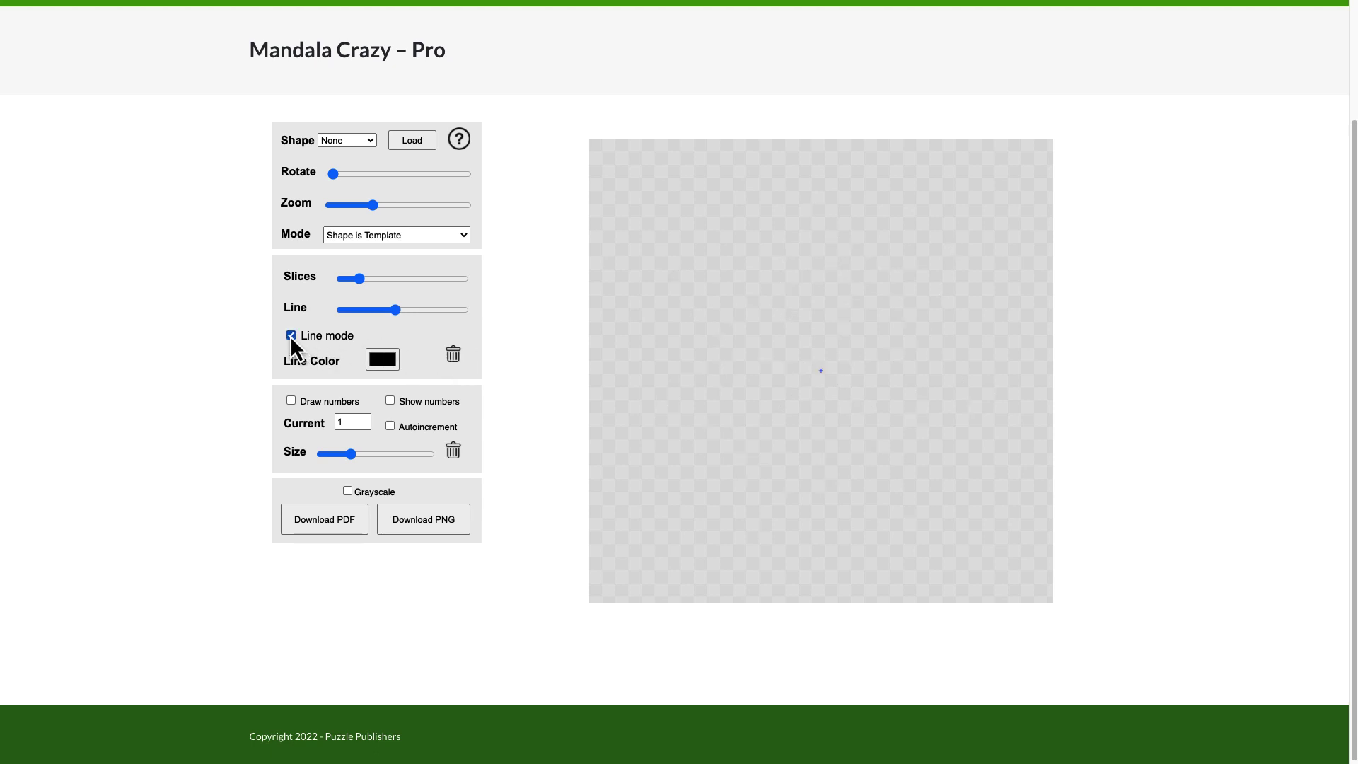
left_click_drag(624, 390, 808, 383)
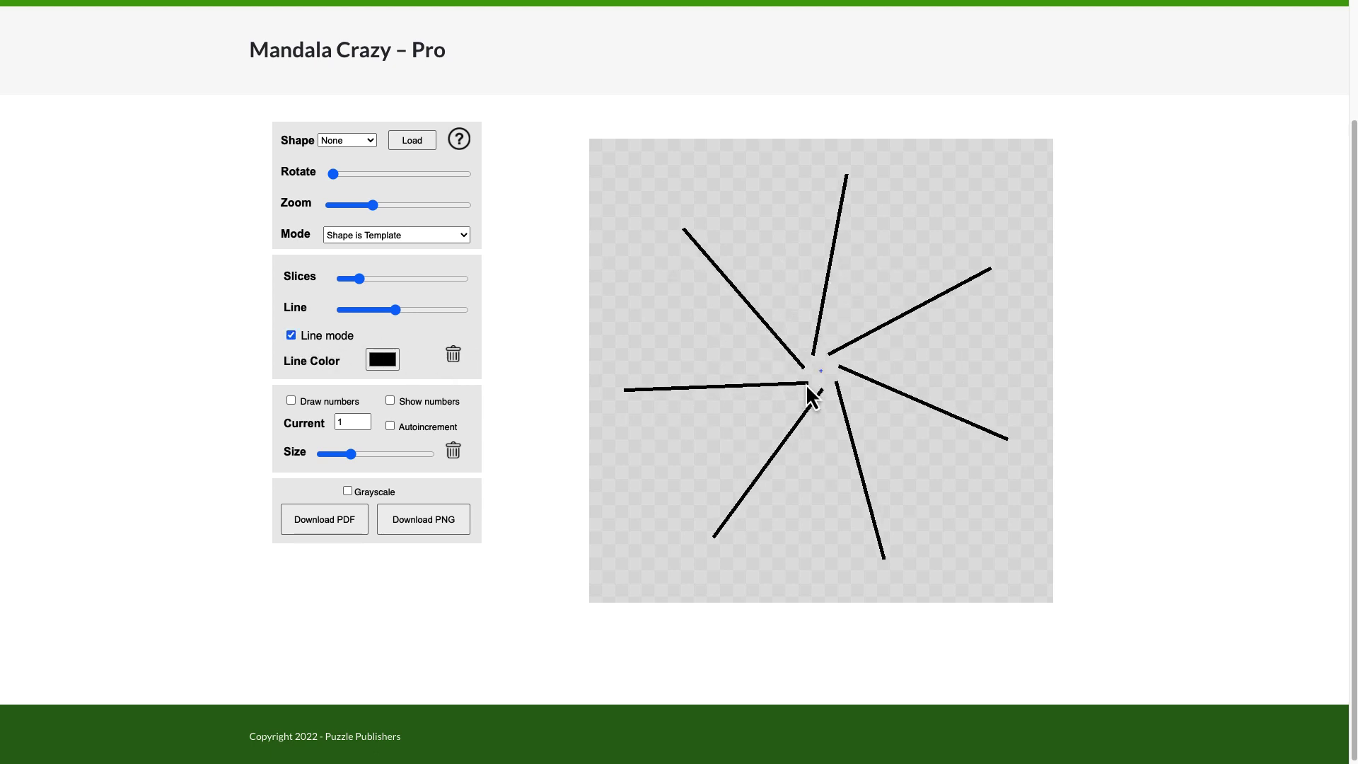
left_click(451, 355)
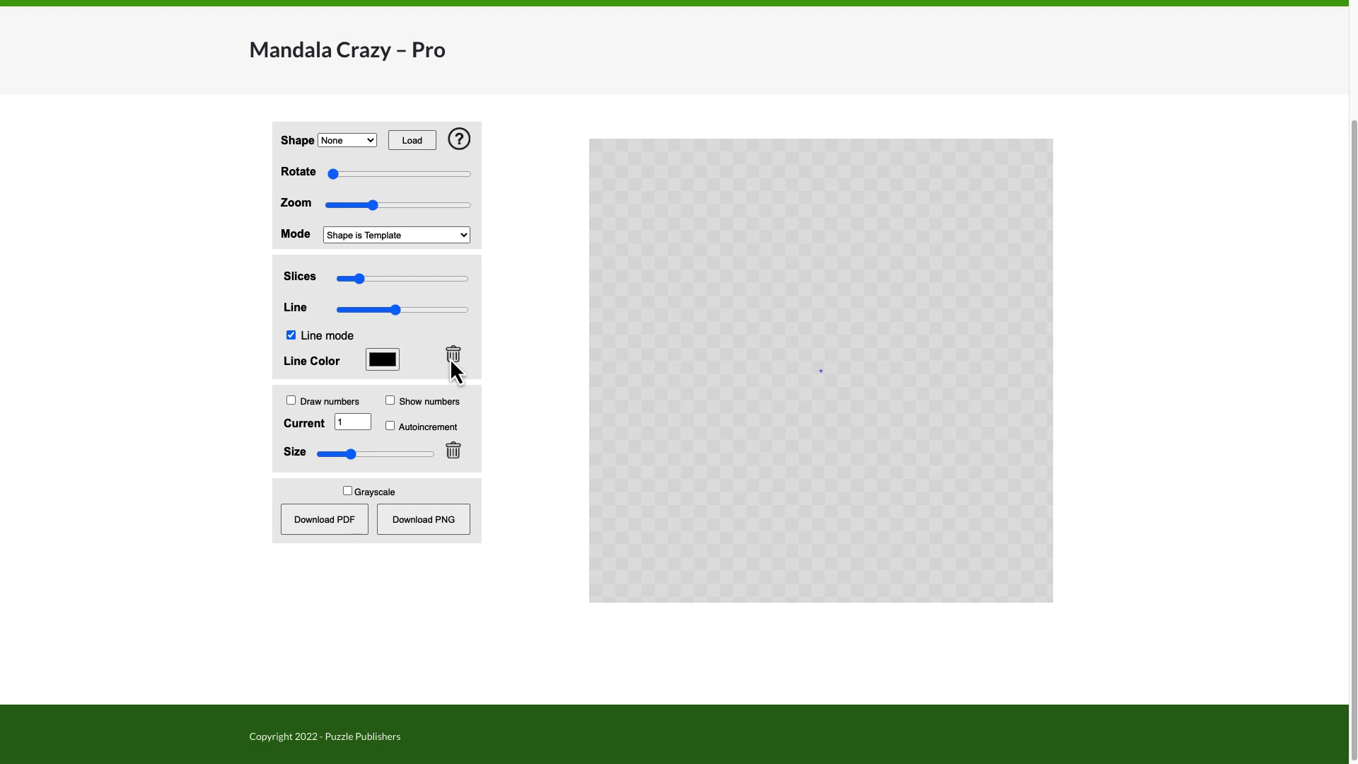
Draw a closed freehand mandala pattern with line mode off, look through the mode and shape options, and clear the drawing.
mouse_move(664, 304)
left_mouse_down()
mouse_move(788, 380)
mouse_move(739, 461)
mouse_move(698, 338)
mouse_move(706, 253)
mouse_move(805, 192)
mouse_move(840, 211)
left_mouse_up()
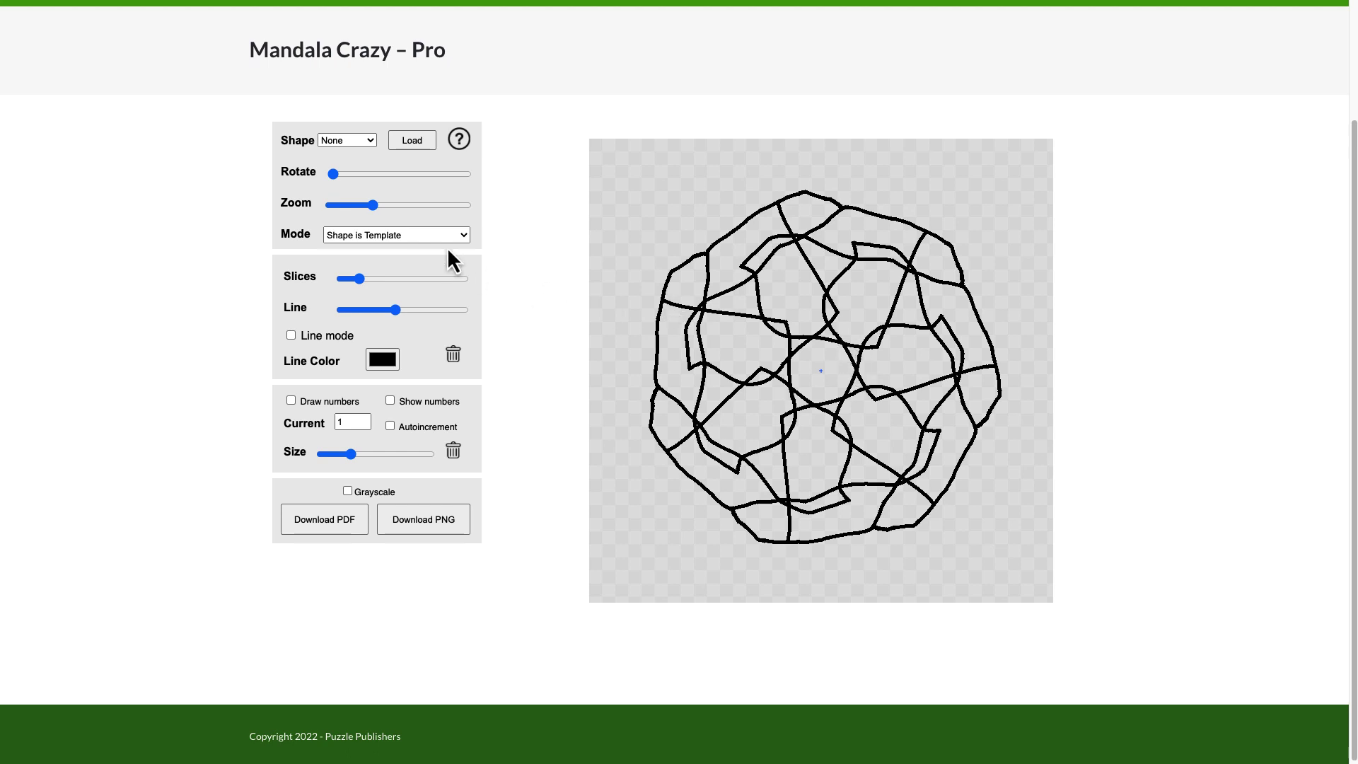
left_click(461, 236)
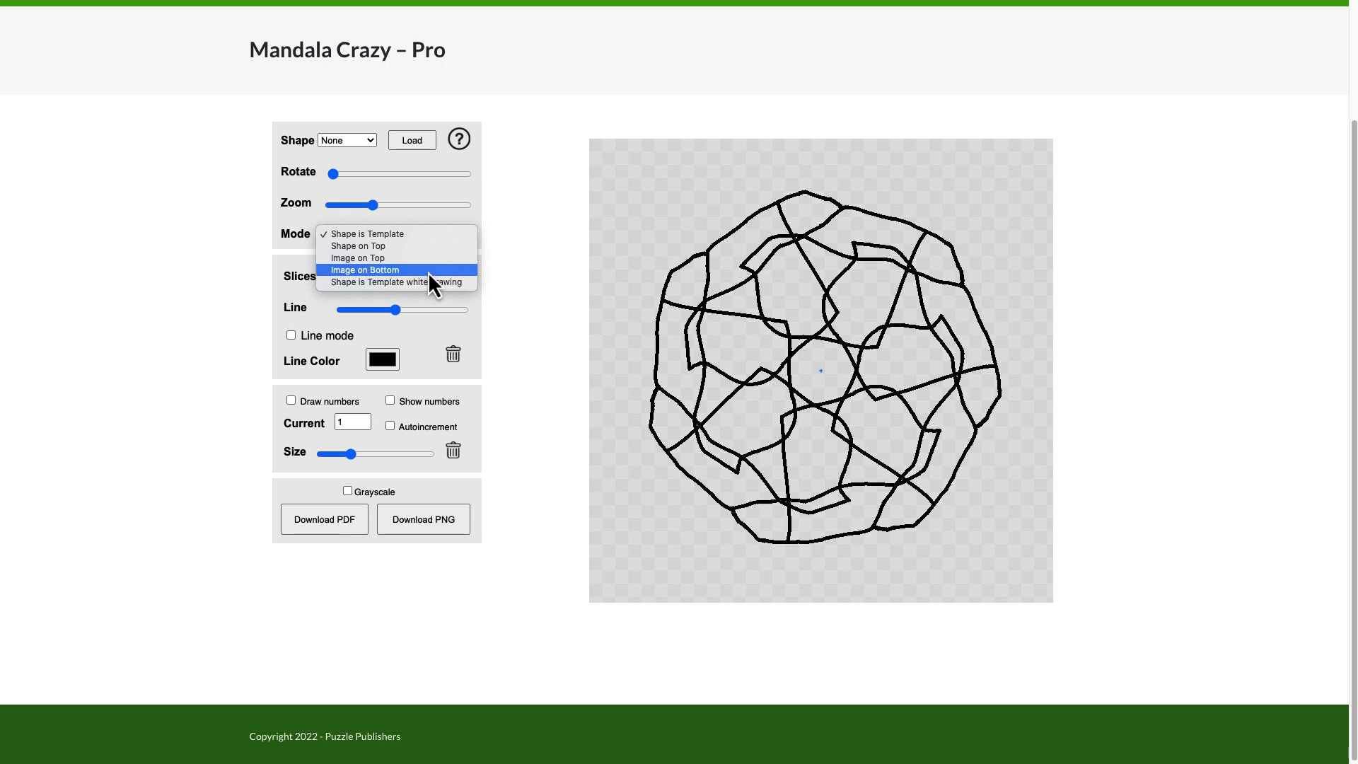
left_click(367, 144)
left_click(367, 143)
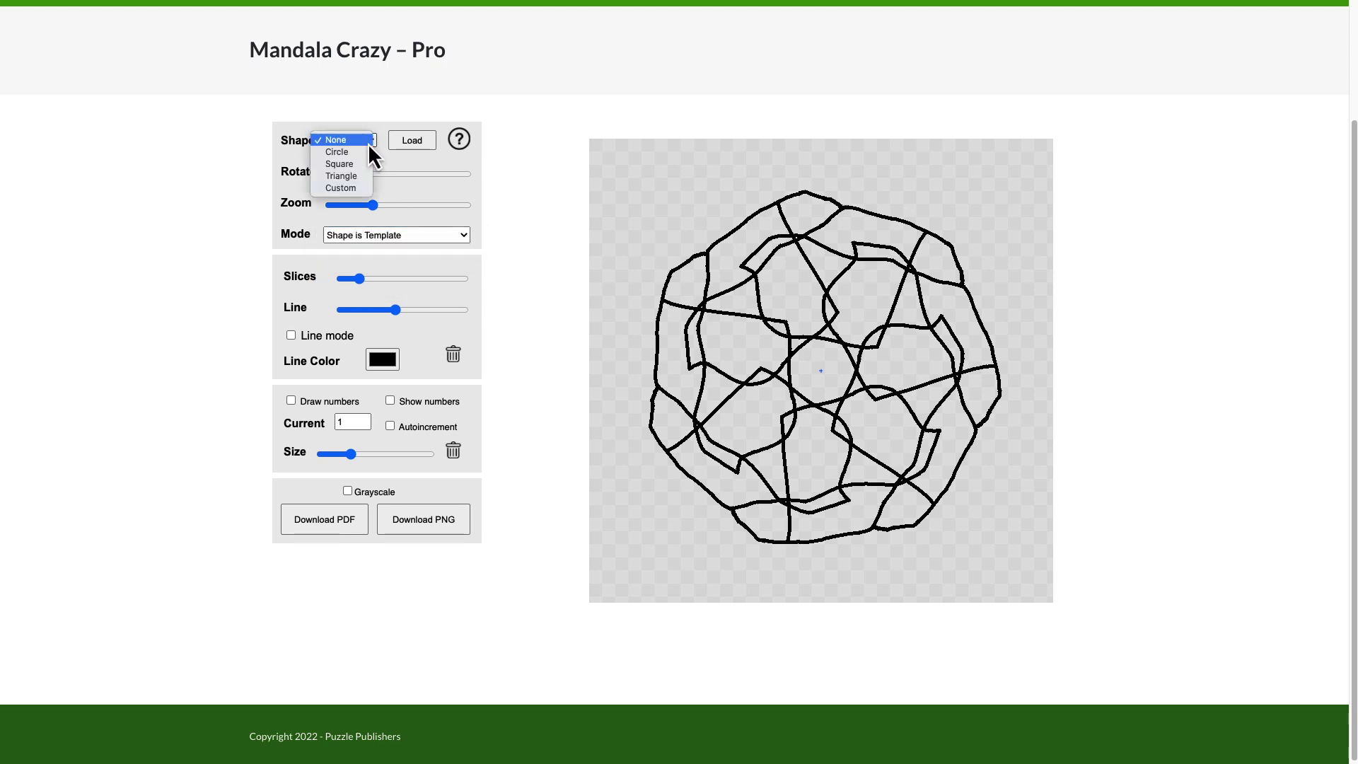
left_click(458, 359)
left_click(449, 350)
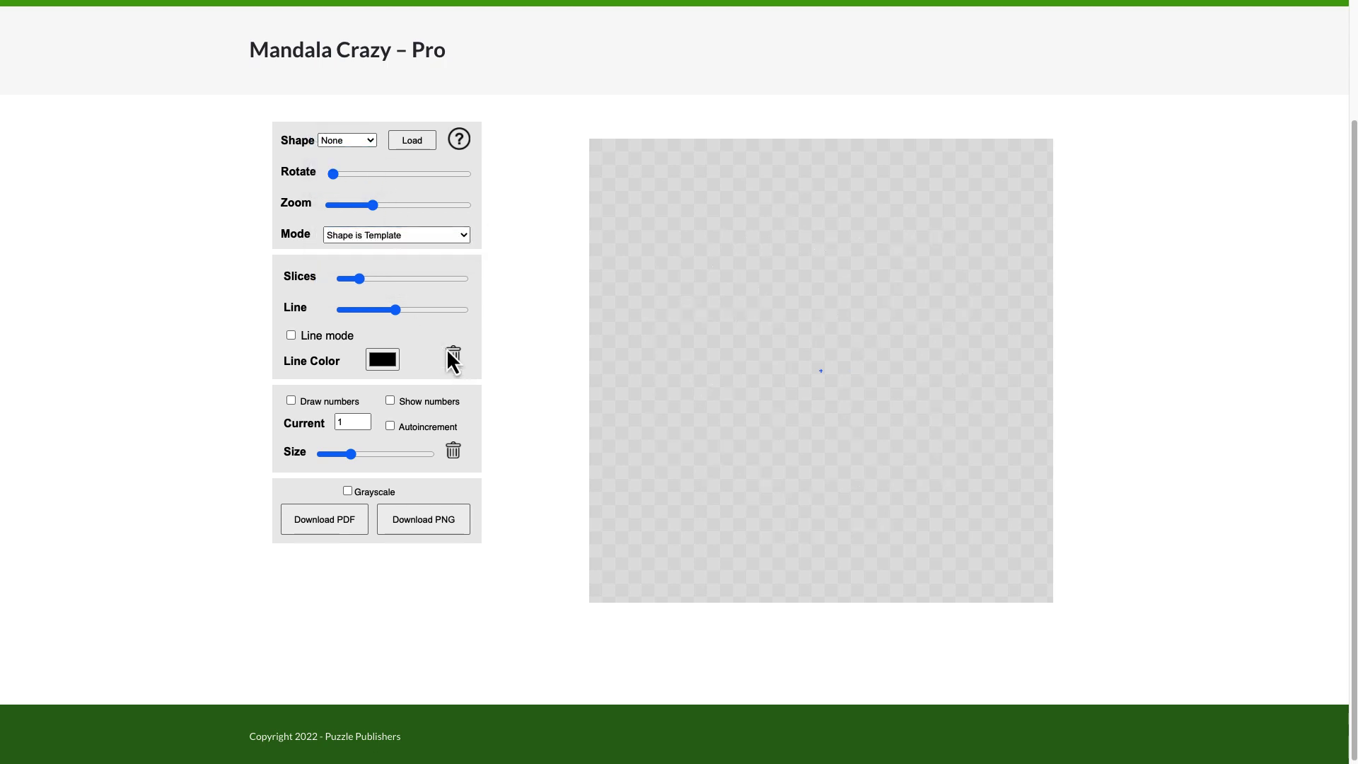
Set the mandala shape to Triangle and draw a wavy freehand spoke from the centre beyond its edge.
left_click(368, 143)
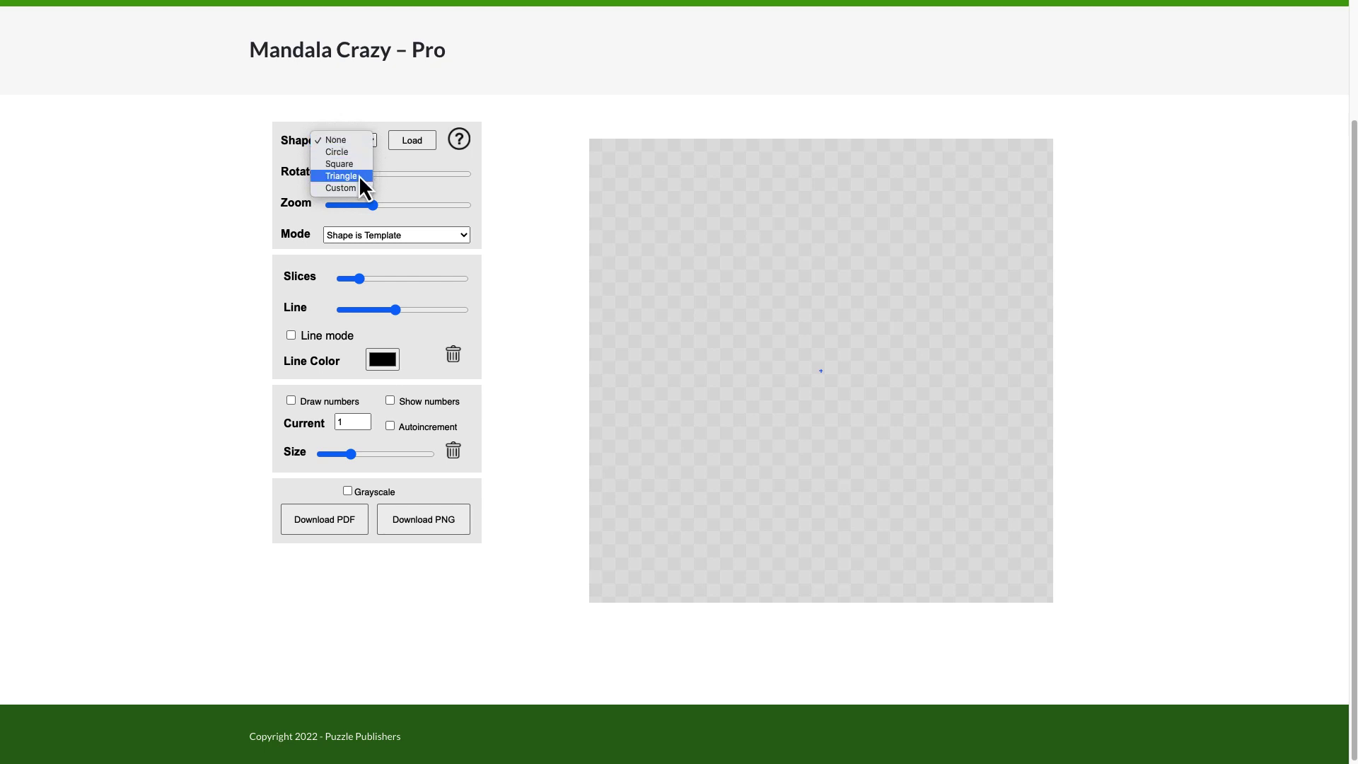
left_click(358, 176)
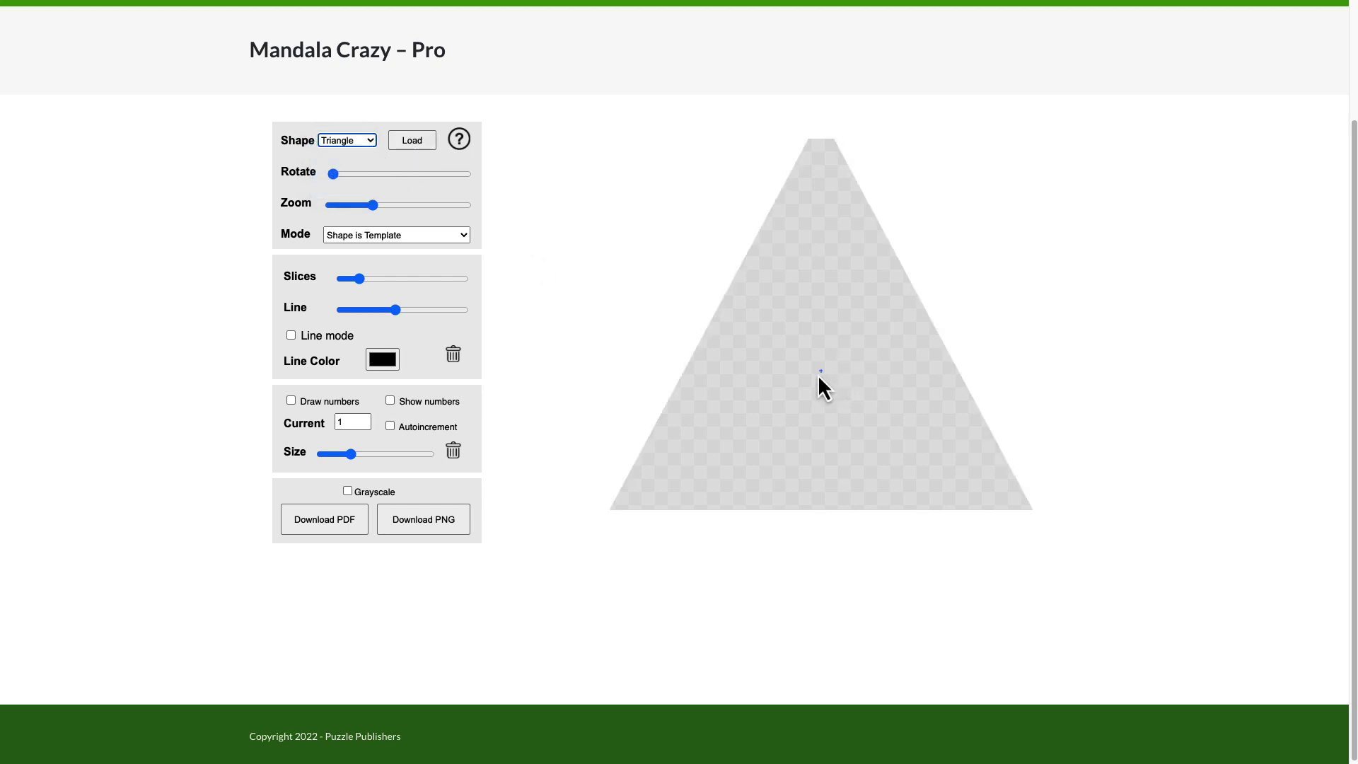
mouse_move(821, 370)
left_mouse_down()
mouse_move(903, 342)
mouse_move(881, 253)
mouse_move(897, 233)
left_mouse_up()
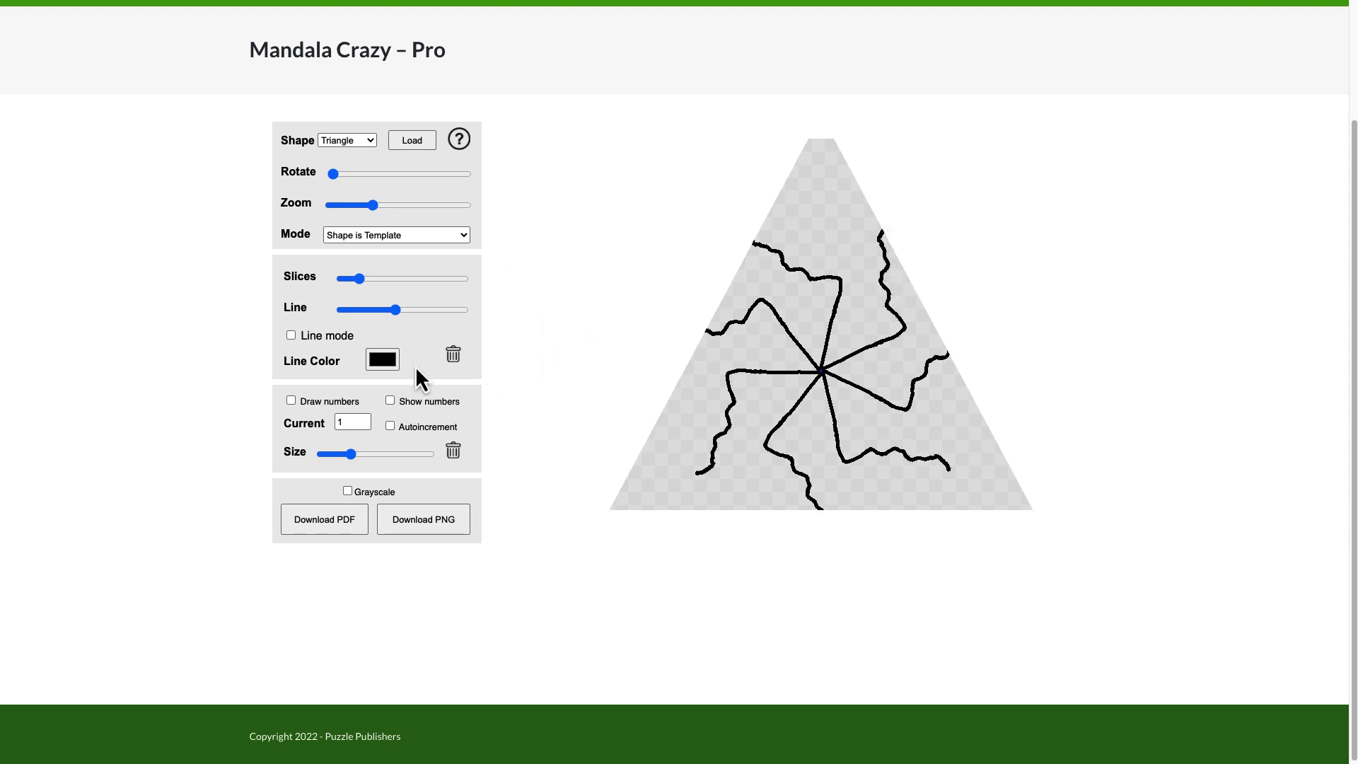
Try the Custom shape on the wavy spokes and set the mandala shape to None.
left_click(360, 141)
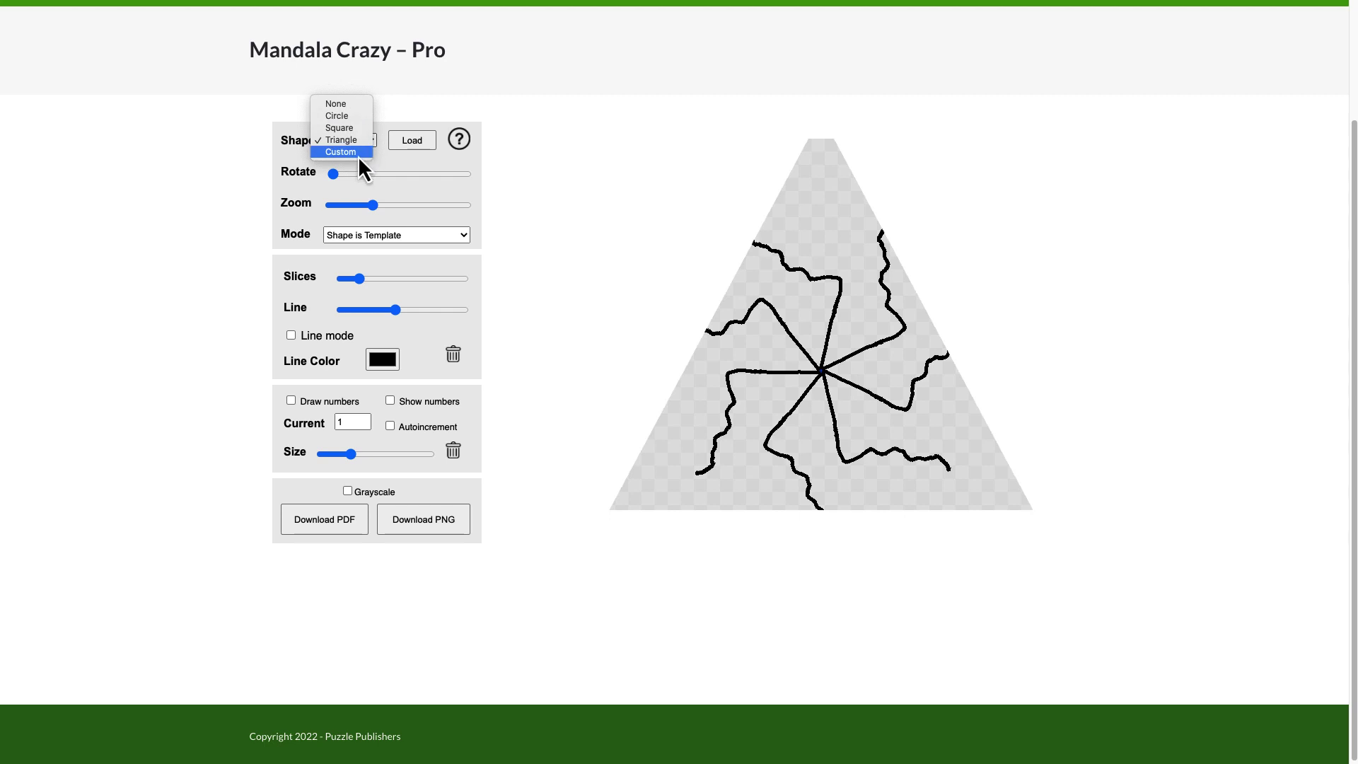
left_click(358, 153)
left_click(362, 143)
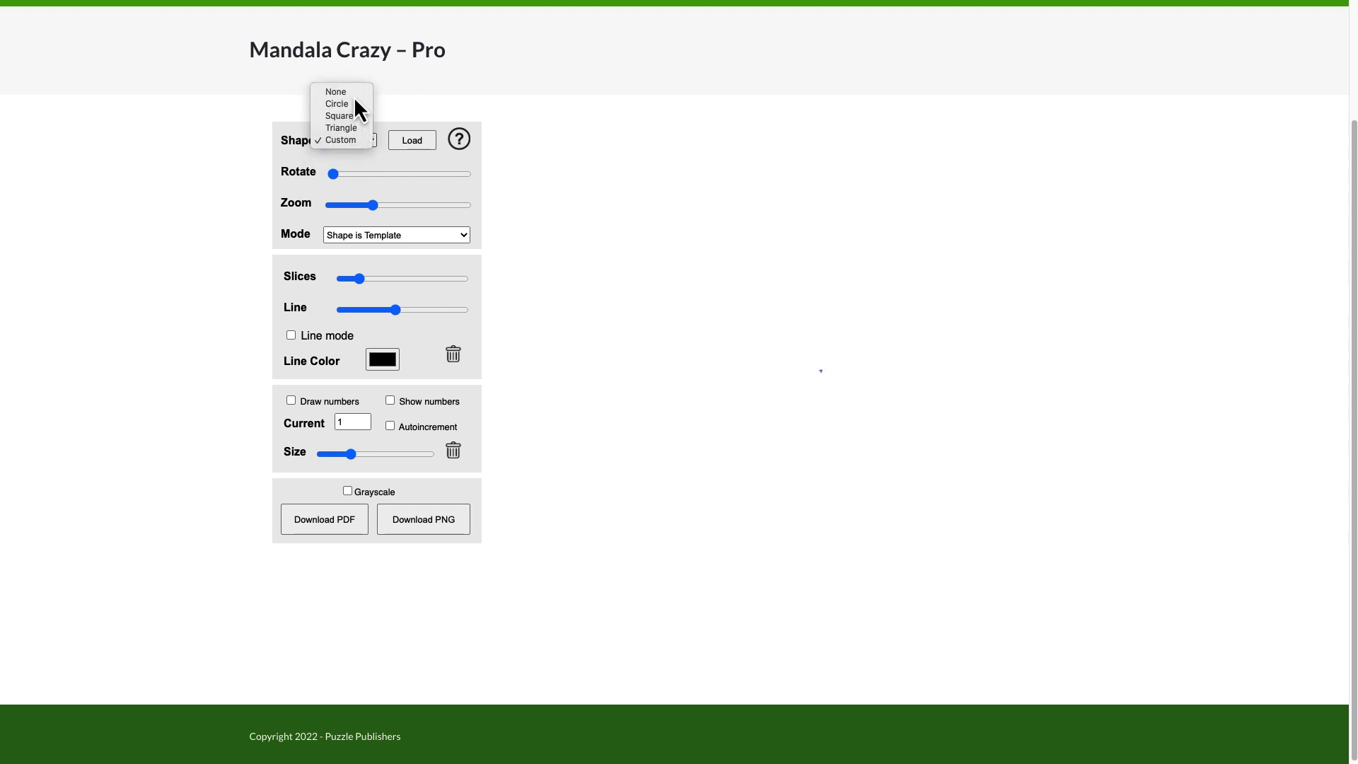
left_click(353, 96)
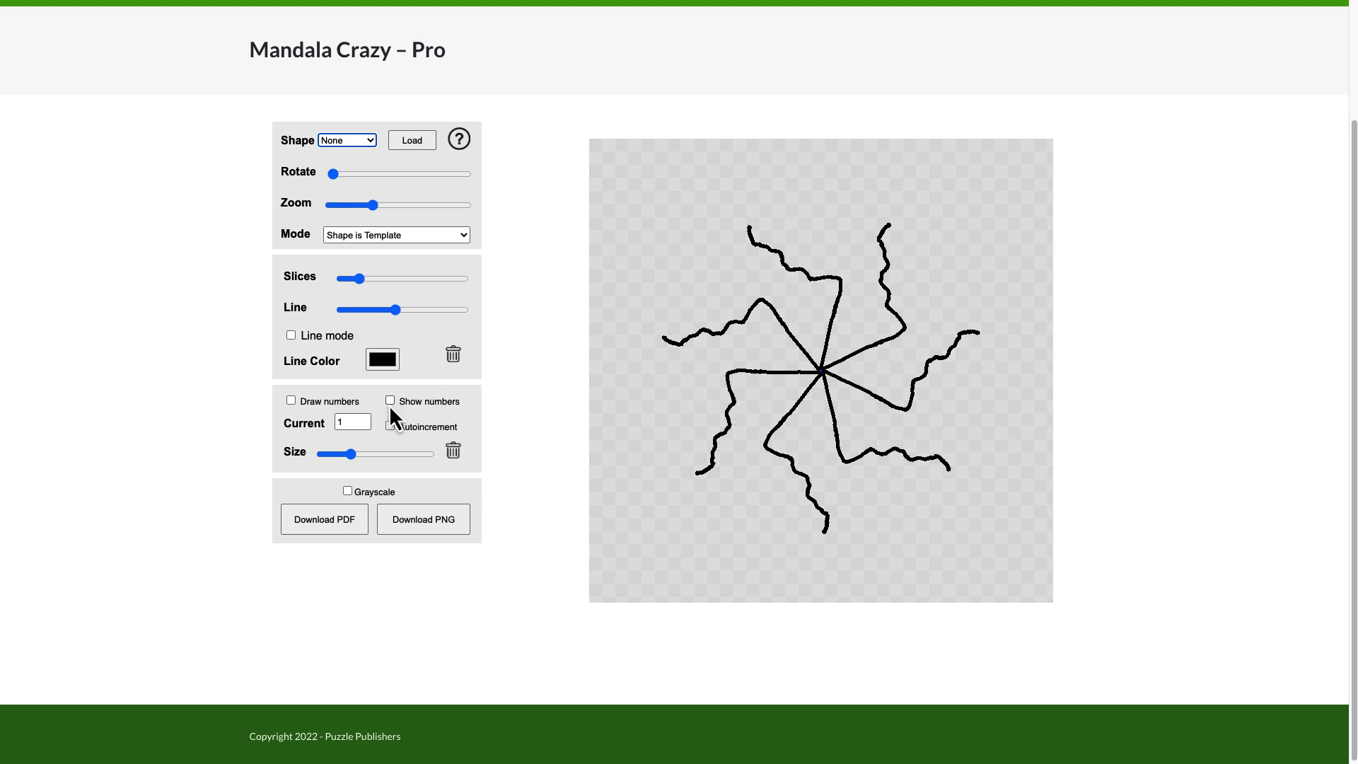
Clear the wavy spokes, turn line mode on and set the line colour to bright blue (RGB 17, 161, 232).
left_click(453, 355)
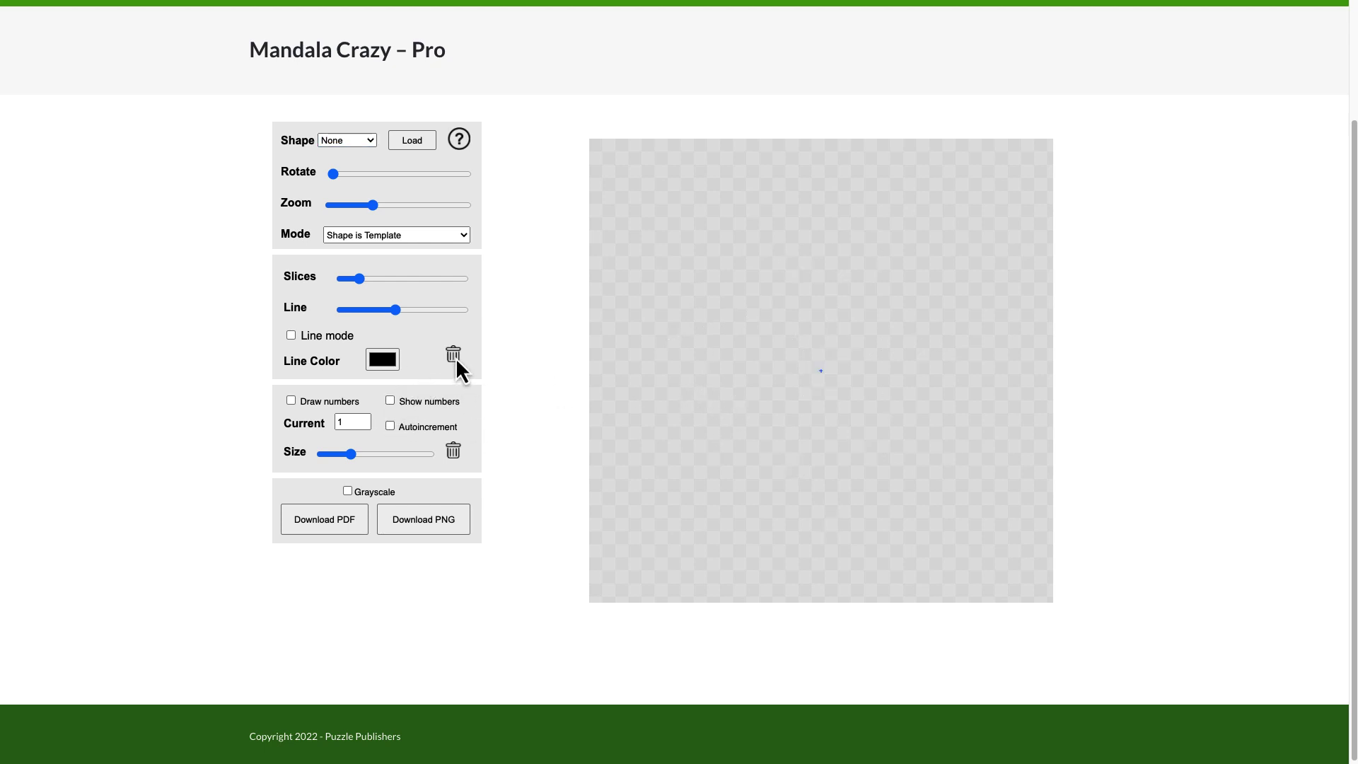
left_click(290, 335)
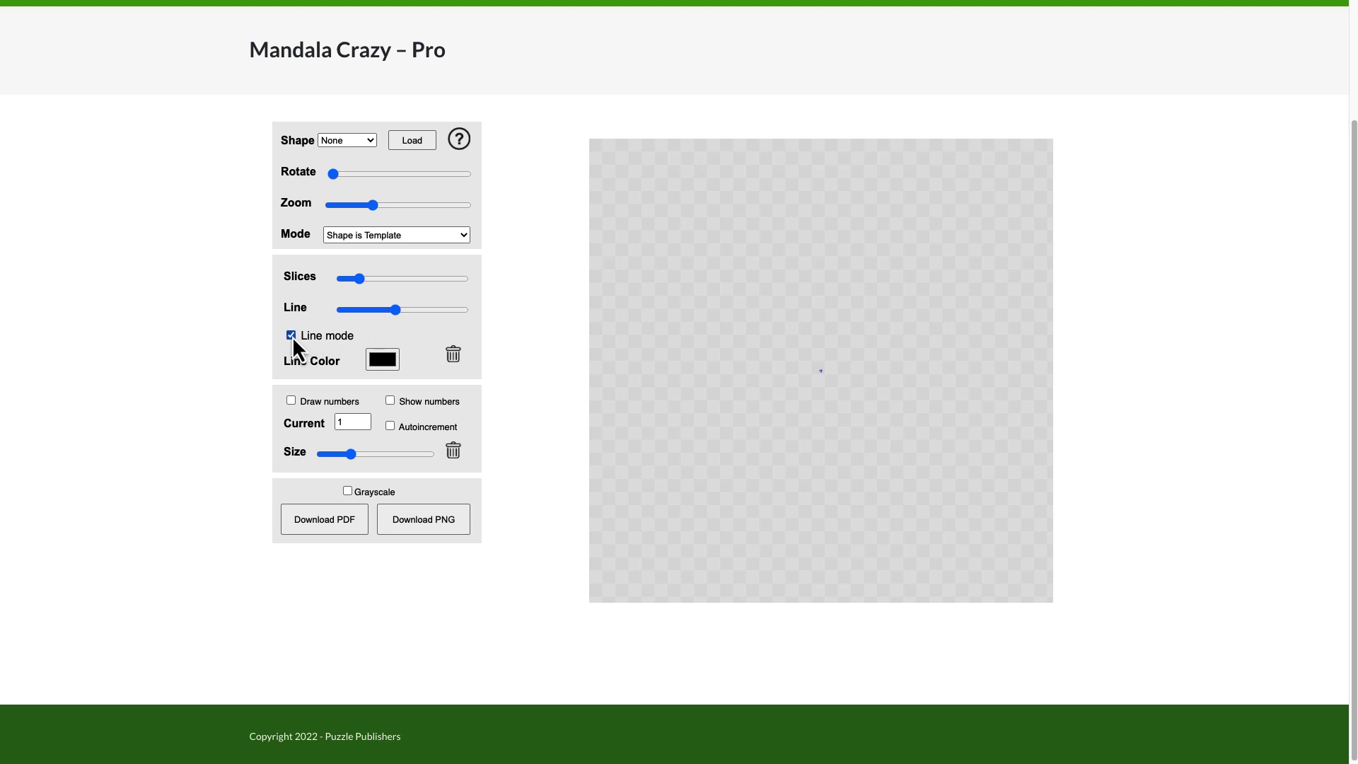
left_click(383, 361)
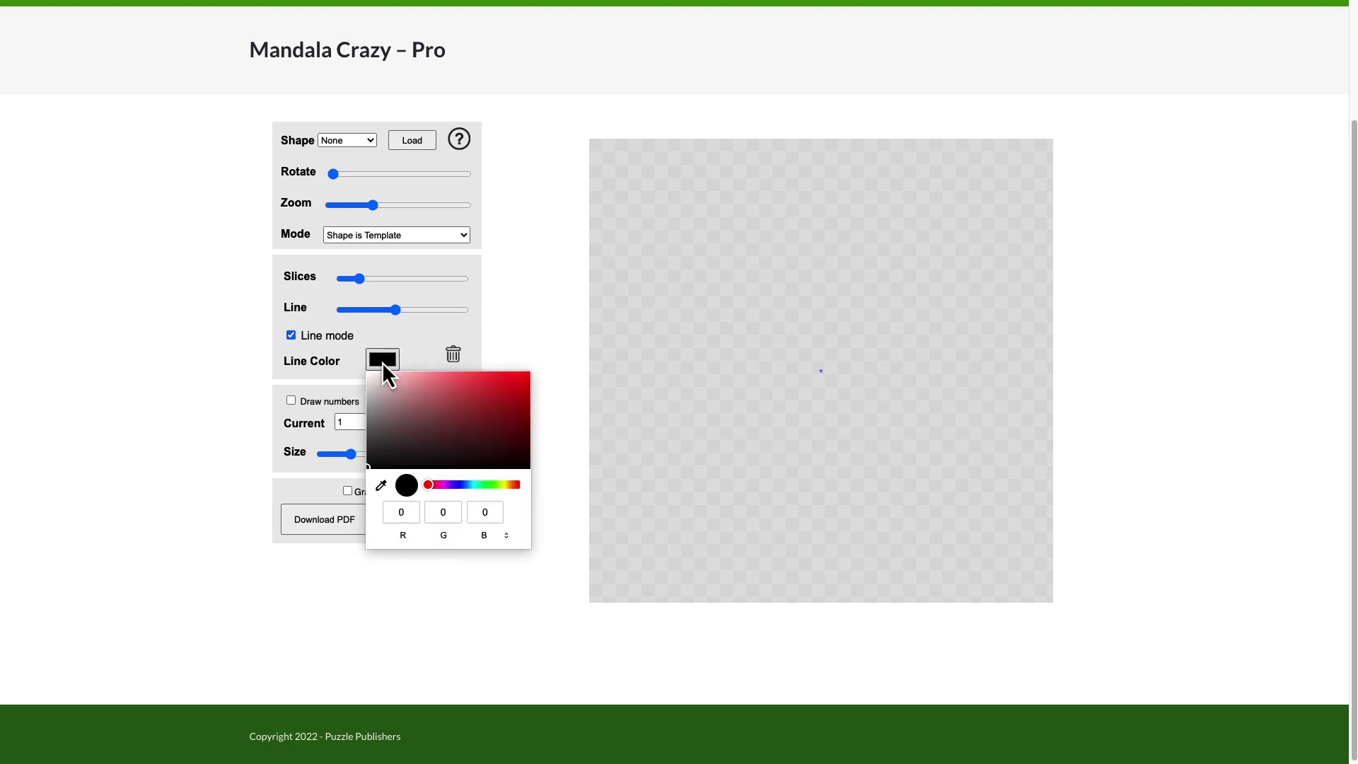
left_click(458, 486)
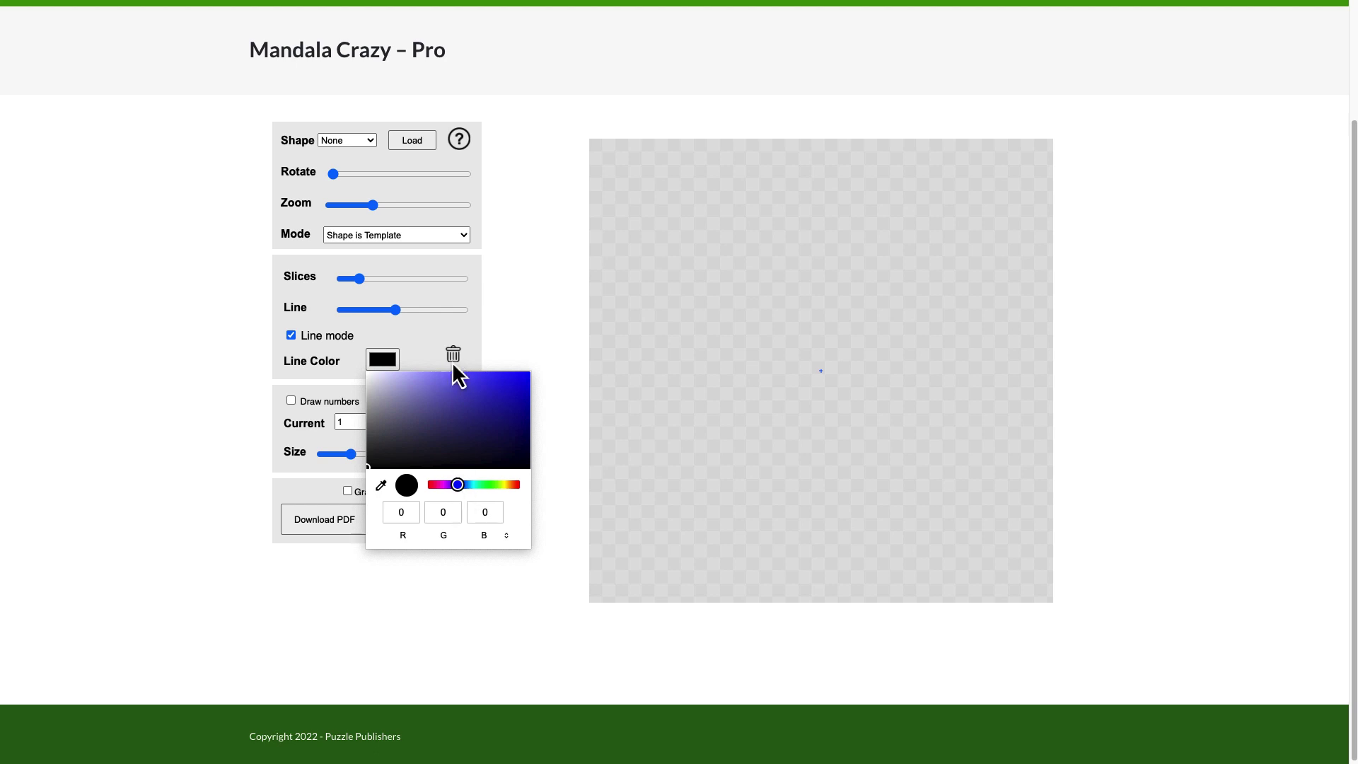
left_click(469, 325)
left_click(382, 362)
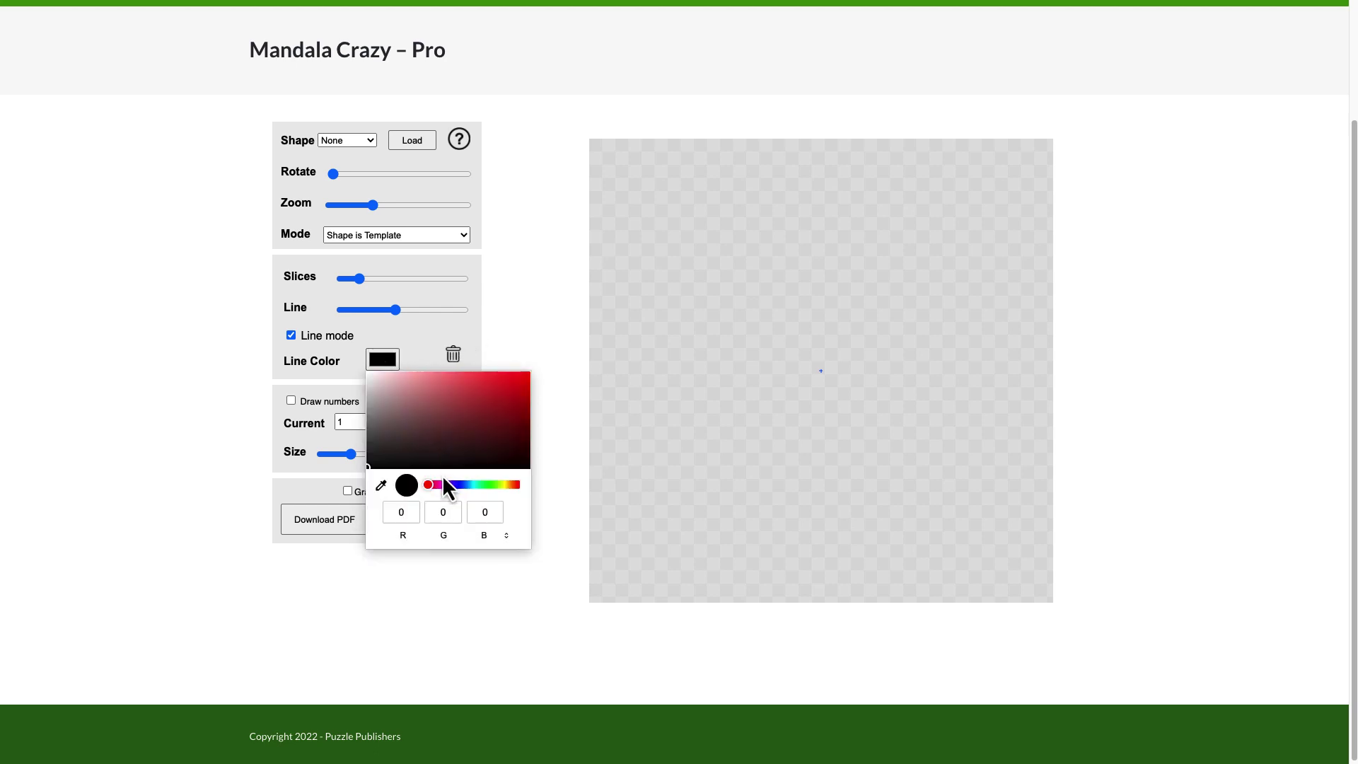
left_click_drag(430, 485, 468, 486)
left_click(516, 382)
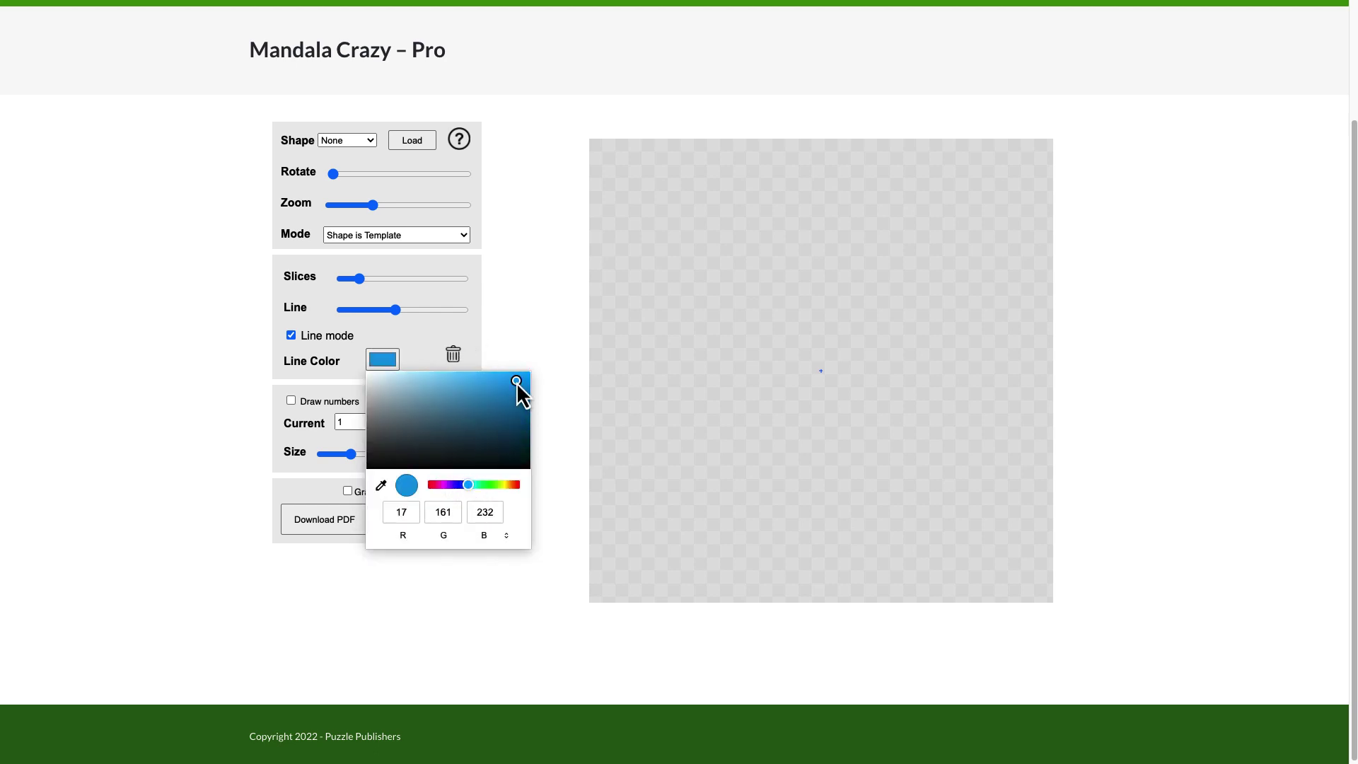
left_click(458, 339)
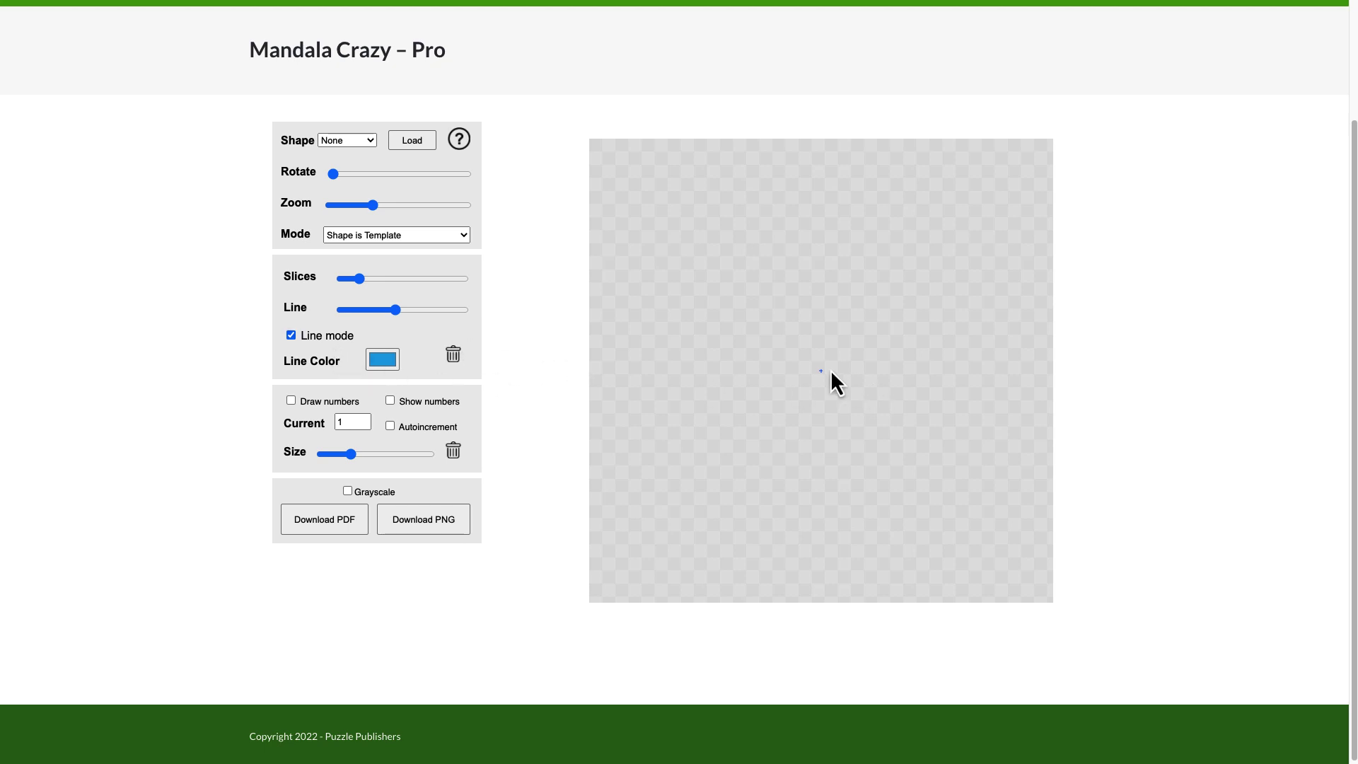
Draw straight spokes from the centre and join their outer ends with straight lines to form a seven-wedge mandala.
mouse_move(615, 249)
left_mouse_down()
mouse_move(803, 392)
mouse_move(786, 271)
left_mouse_up()
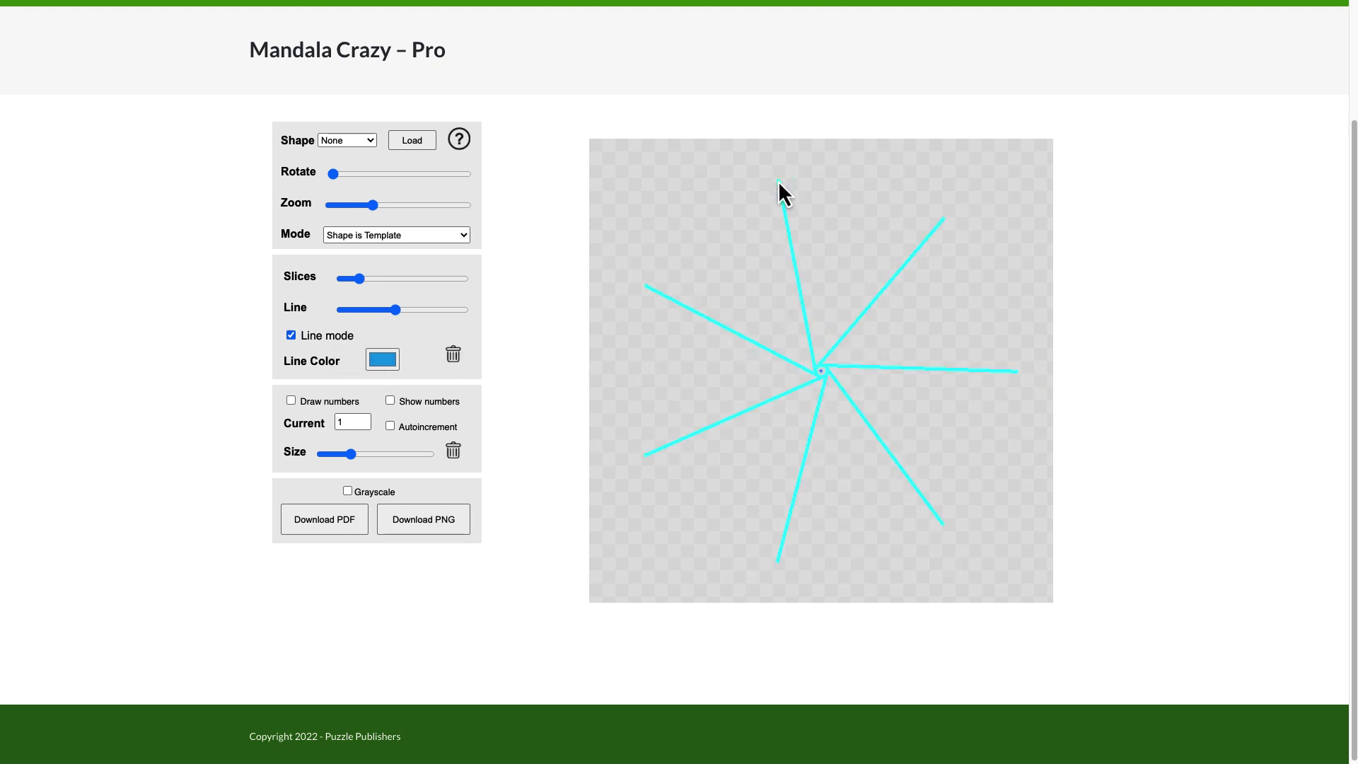
left_click_drag(779, 181, 941, 223)
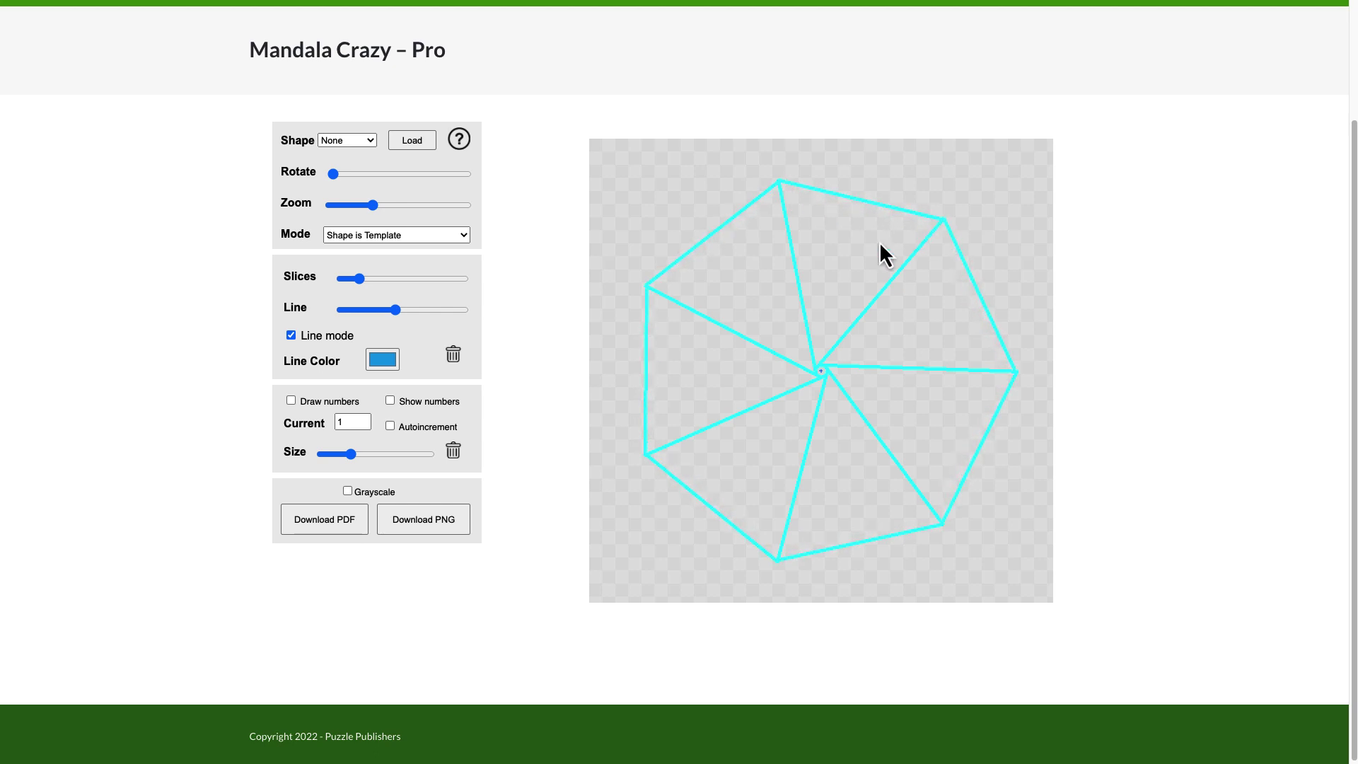
Turn on number drawing and try placing the numbers 1 and 2 in the wedges, clearing them after each trial.
left_click(290, 401)
left_click(918, 321)
left_click(688, 392)
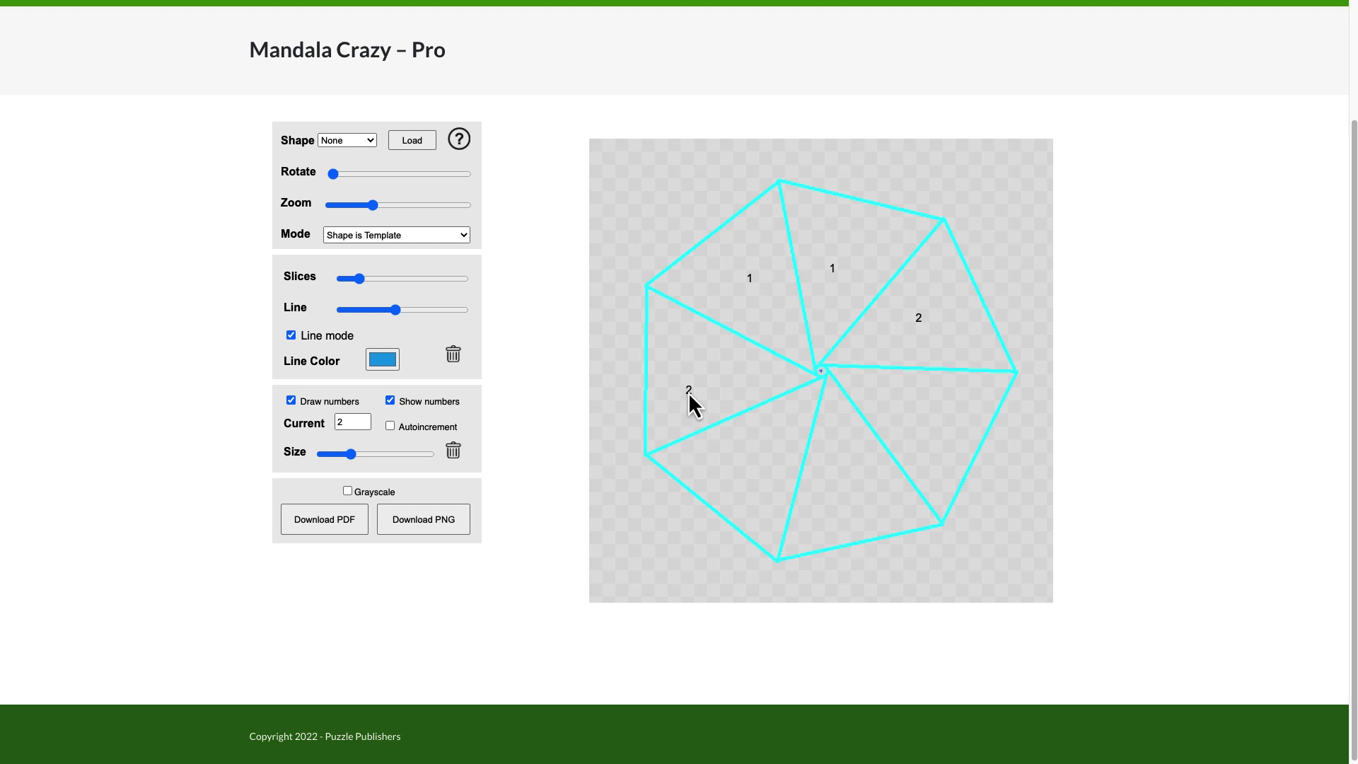
left_click(452, 452)
left_click(859, 265)
left_click(950, 320)
left_click(750, 485)
left_click(453, 452)
Label the upper-left and lower-right wedges 1, and the lower-left and upper-right wedges 2.
left_click(741, 281)
left_click(940, 410)
left_click(364, 420)
left_click(734, 465)
left_click(929, 301)
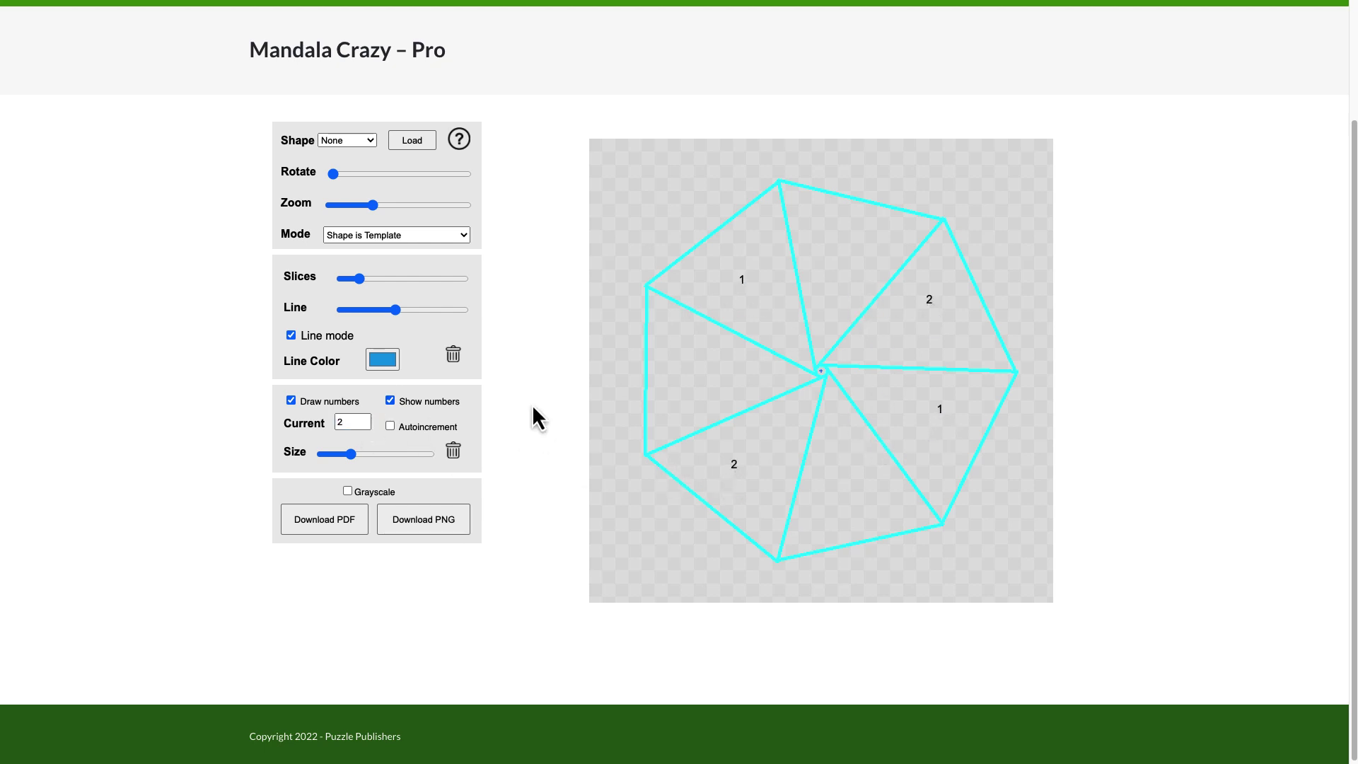
Number the upper and lower wedges as well, and reposition the 2 in the lower-left wedge.
left_click(363, 420)
left_click(846, 276)
left_click(363, 419)
left_click(858, 478)
left_click_drag(741, 468, 766, 458)
Load 05.png as a custom shape in Shape is Template white drawing mode and zoom out until the whole unicorn fits.
left_click(417, 146)
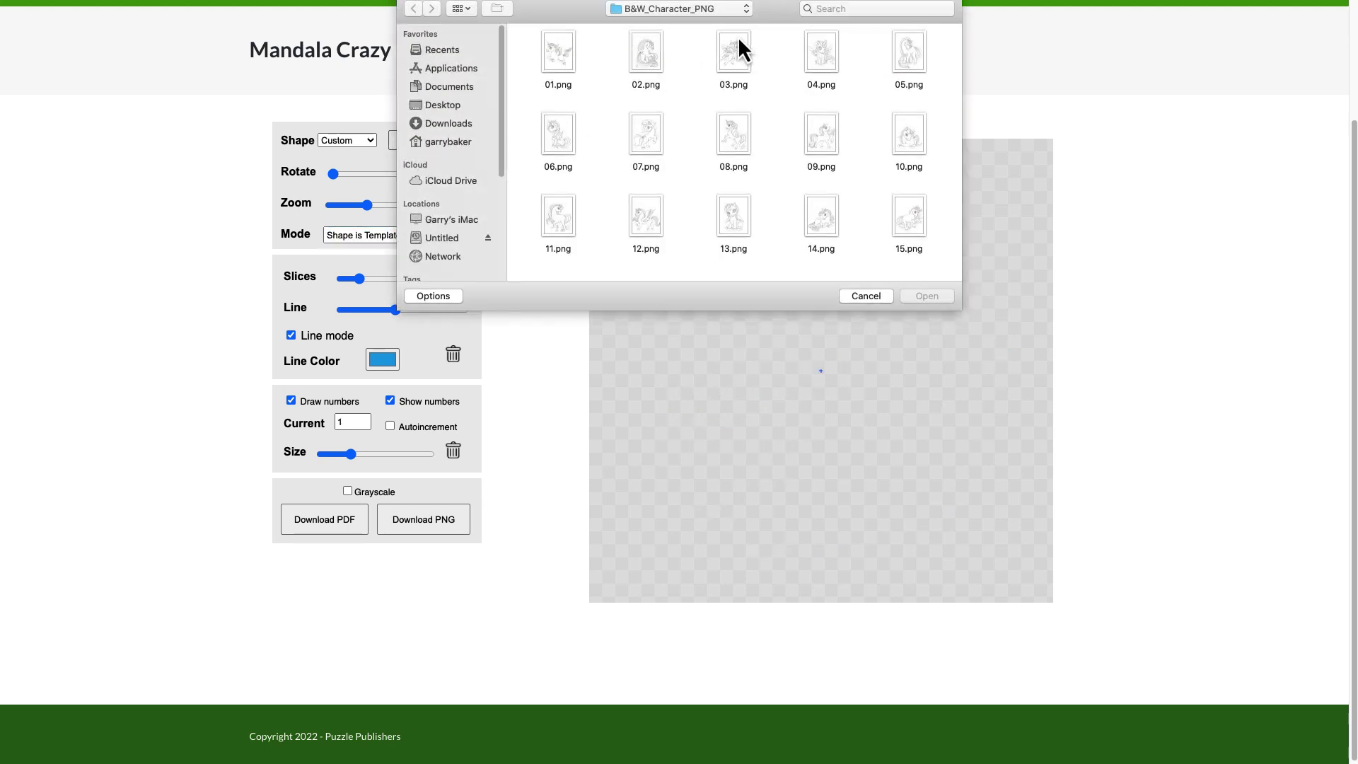
double_click(907, 53)
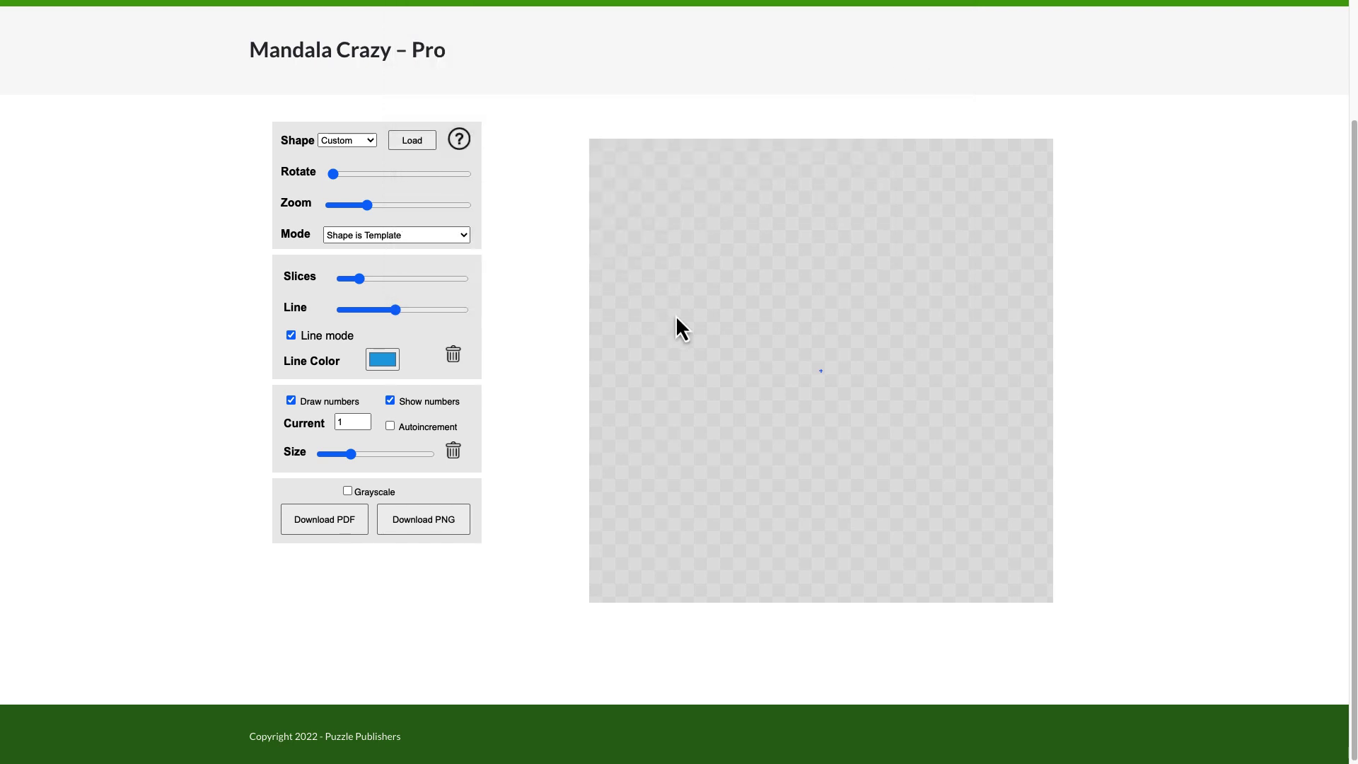
left_click(455, 236)
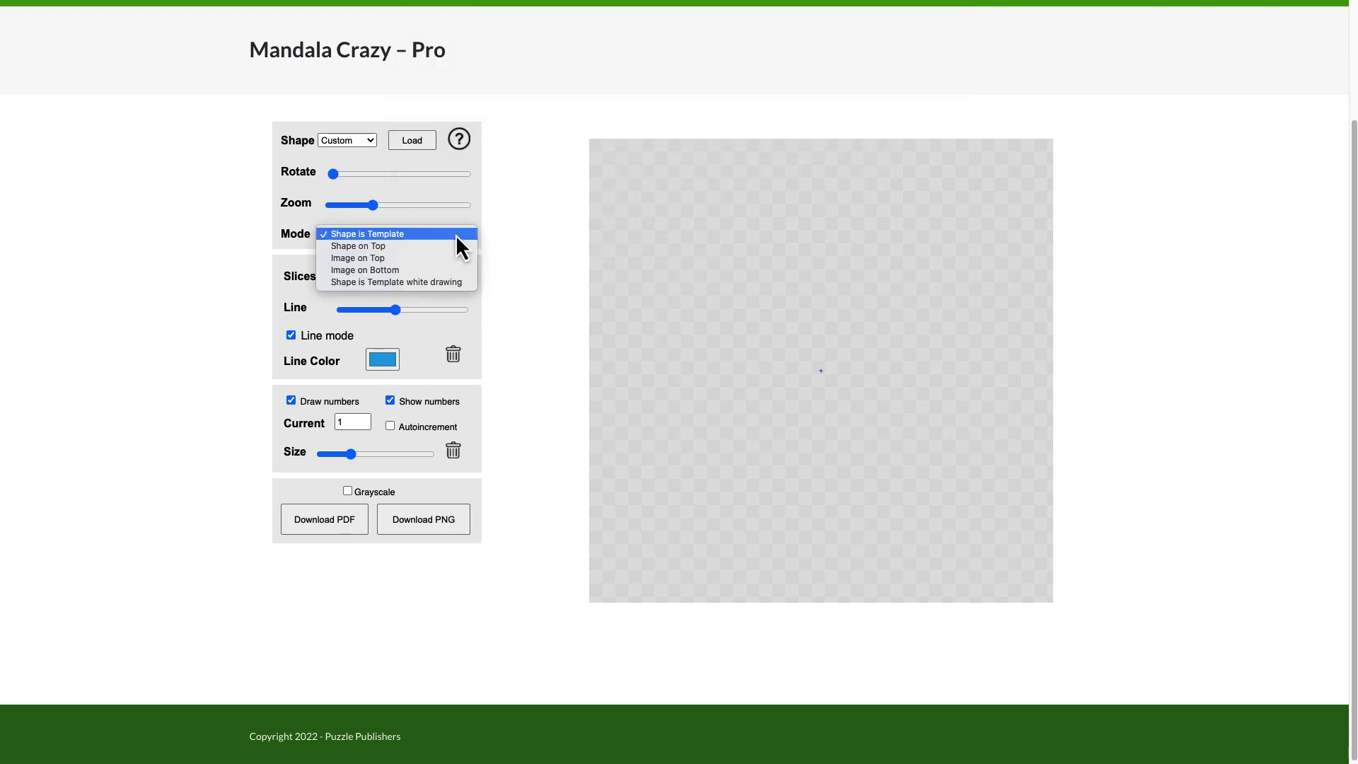
left_click(443, 286)
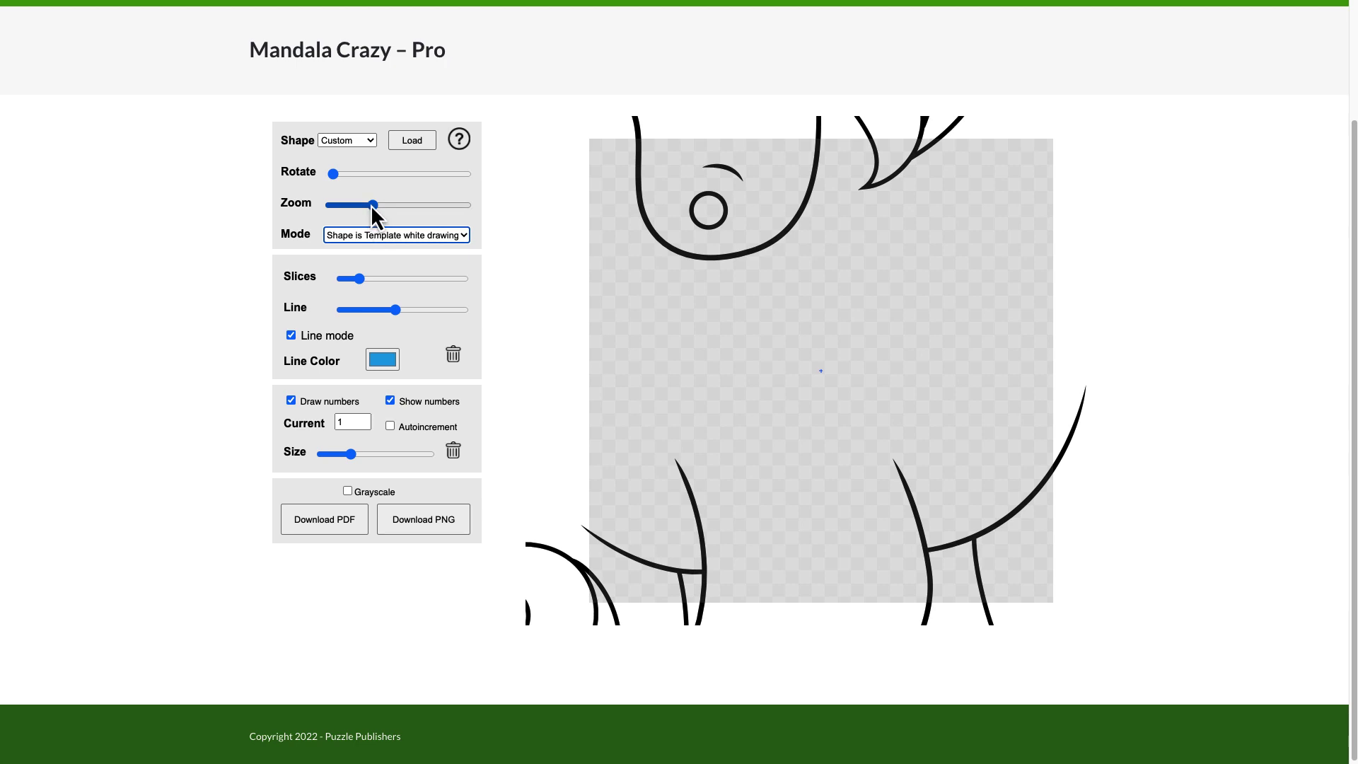
left_click_drag(370, 205, 335, 207)
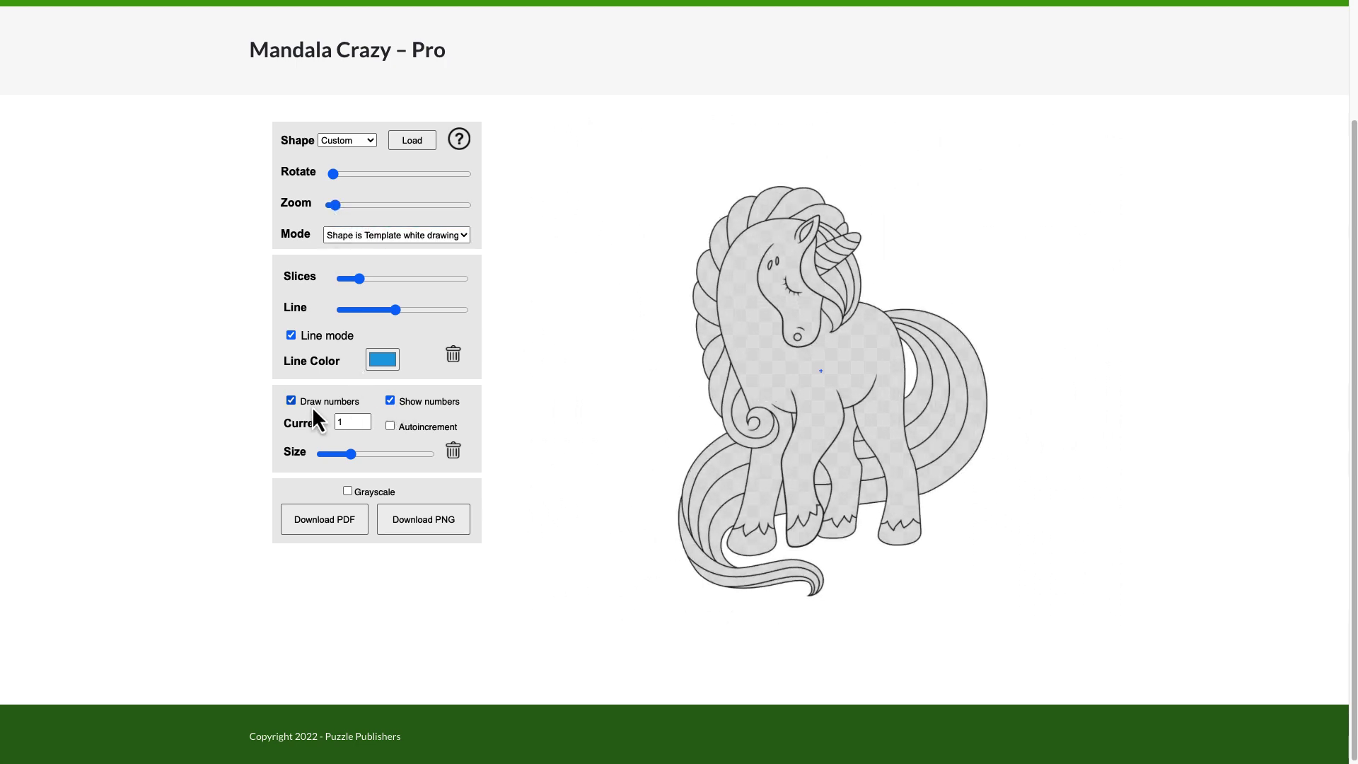
Label the unicorn's body and legs with 1 and its hooves with 2.
left_click(758, 357)
left_click(869, 359)
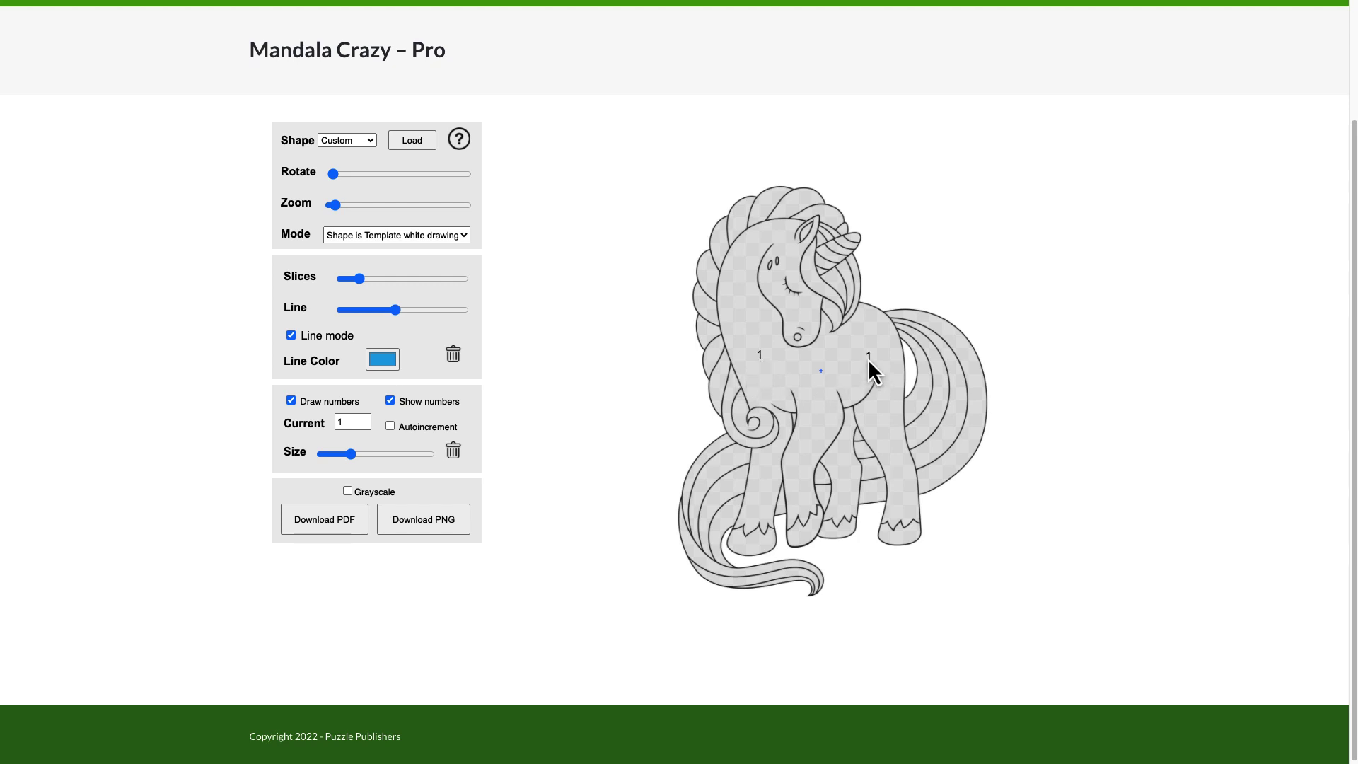
left_click(765, 492)
left_click(882, 437)
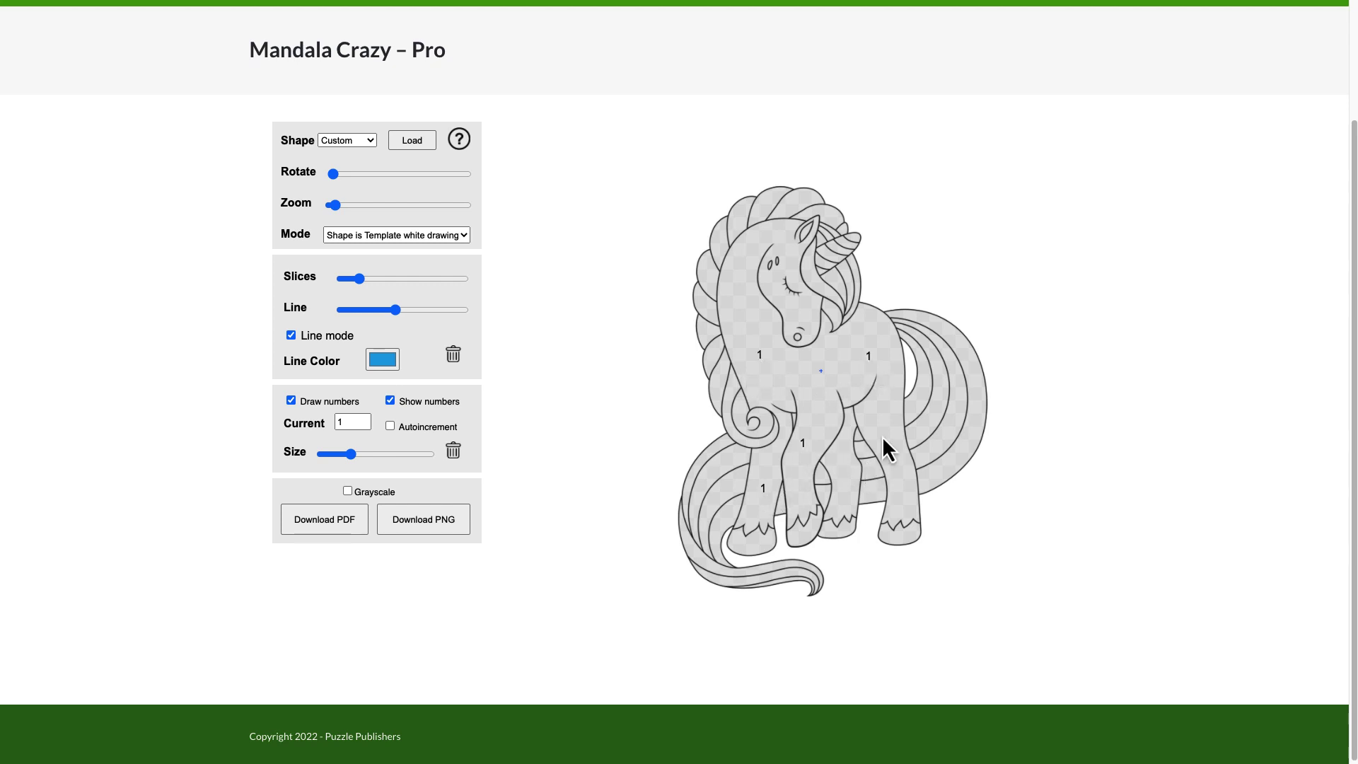
left_click(363, 419)
left_click(897, 540)
Label segments of the unicorn's mane with the numbers 3 and 4.
left_click(832, 215)
left_click(771, 199)
left_click(721, 243)
left_click(706, 309)
left_click(710, 358)
left_click(706, 334)
left_click(709, 273)
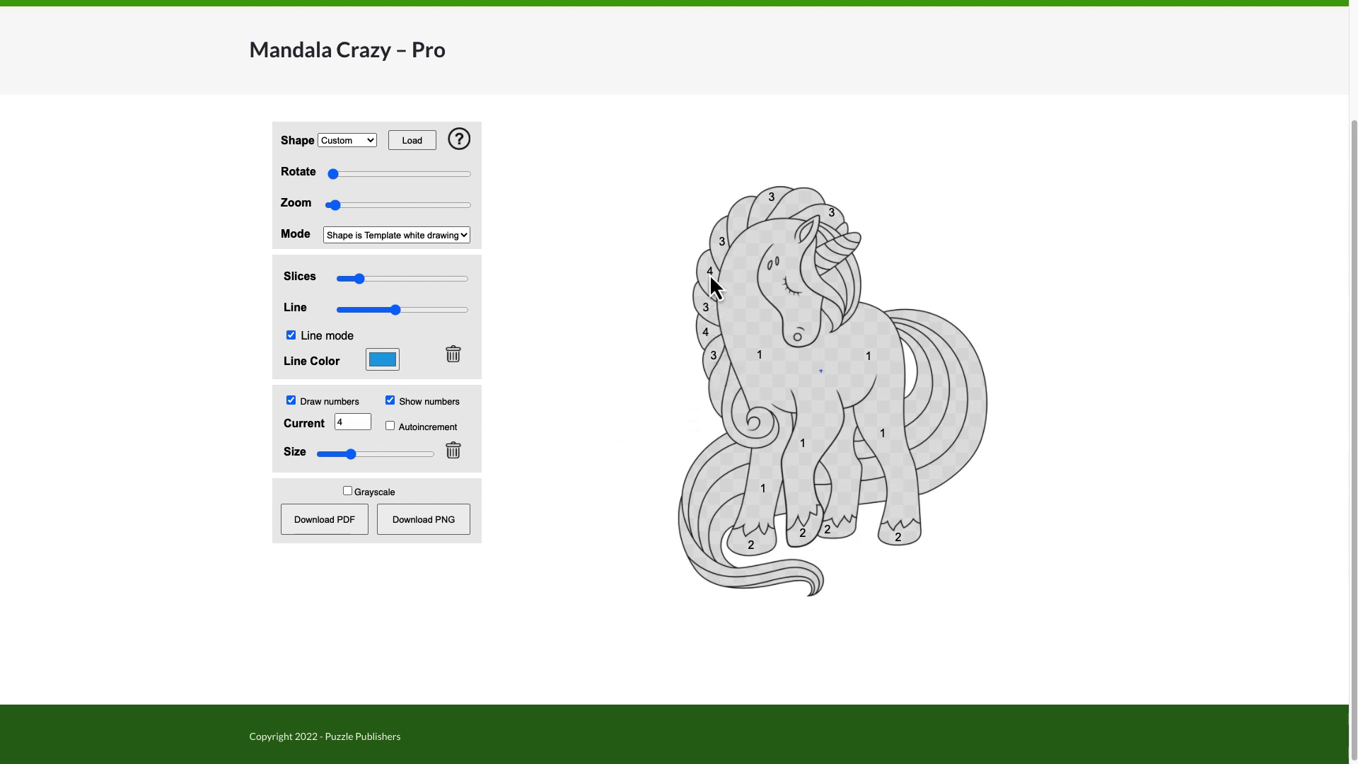
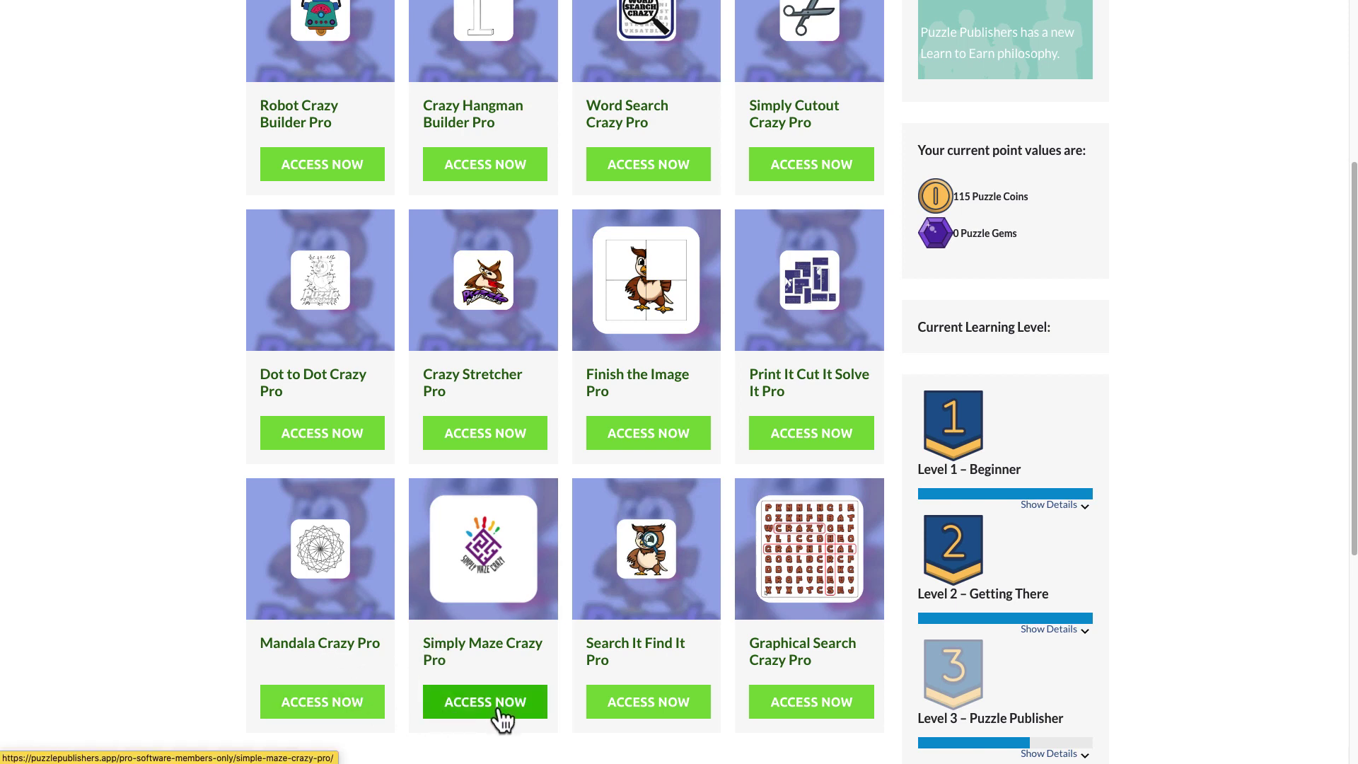
Open Simply Maze Crazy Pro from the Pro software list and look over its maze controls and canvas.
left_click(499, 709)
scroll(1222, 391, "down", 3)
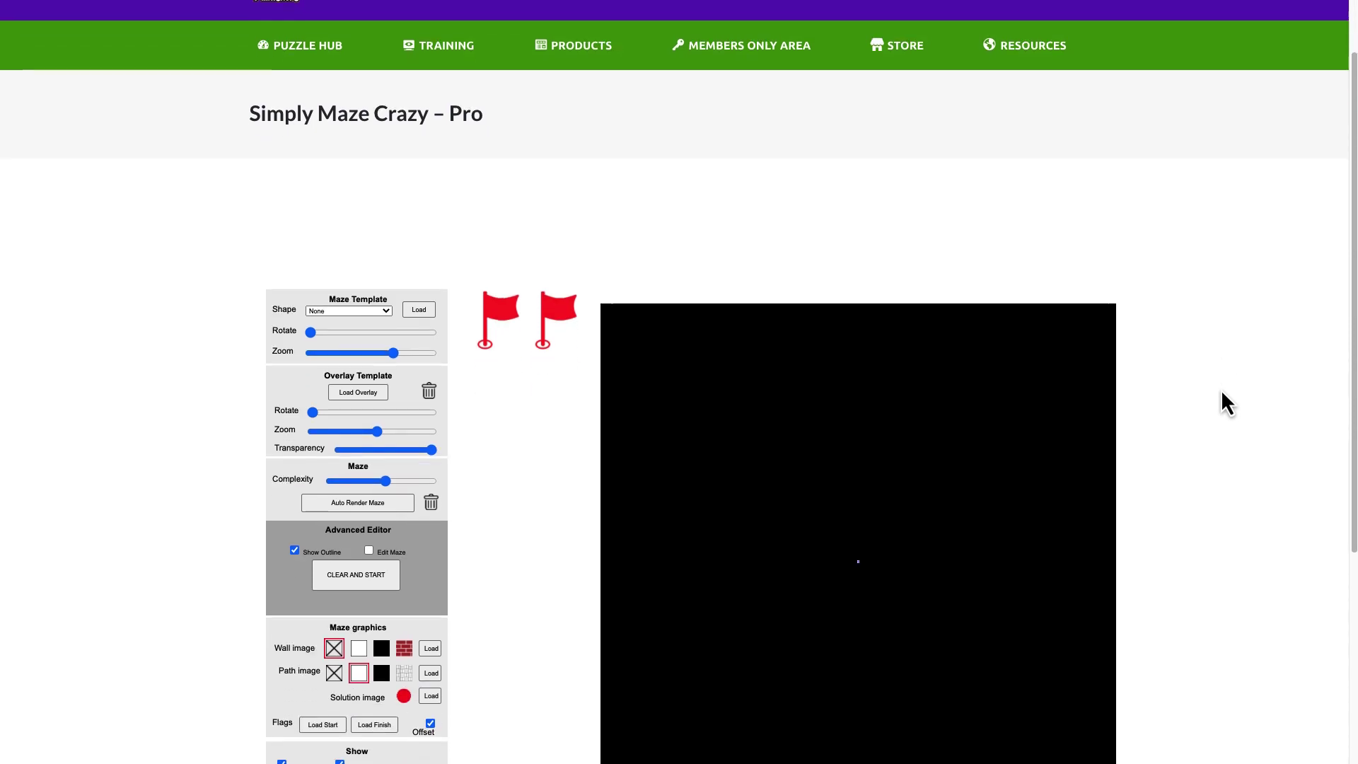
scroll(1227, 403, "down", 3)
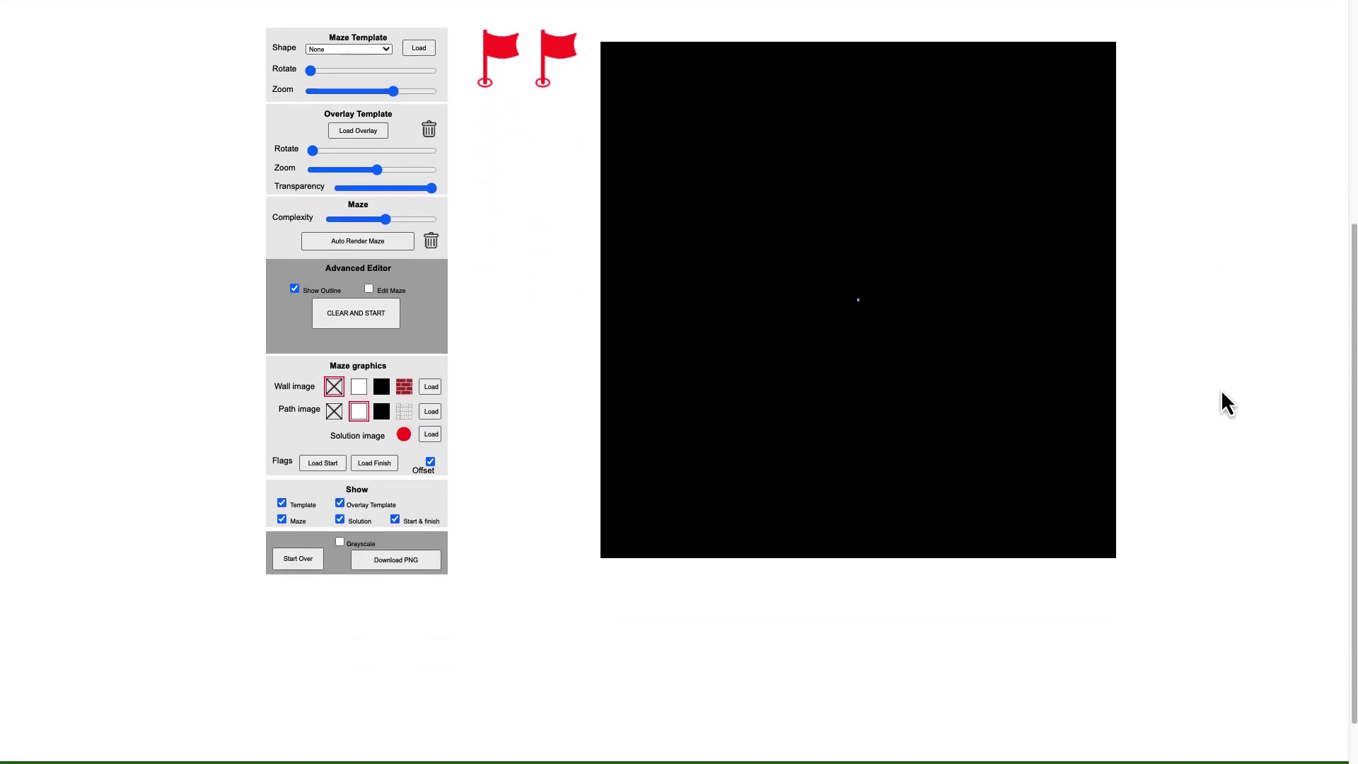
scroll(1221, 391, "up", 4)
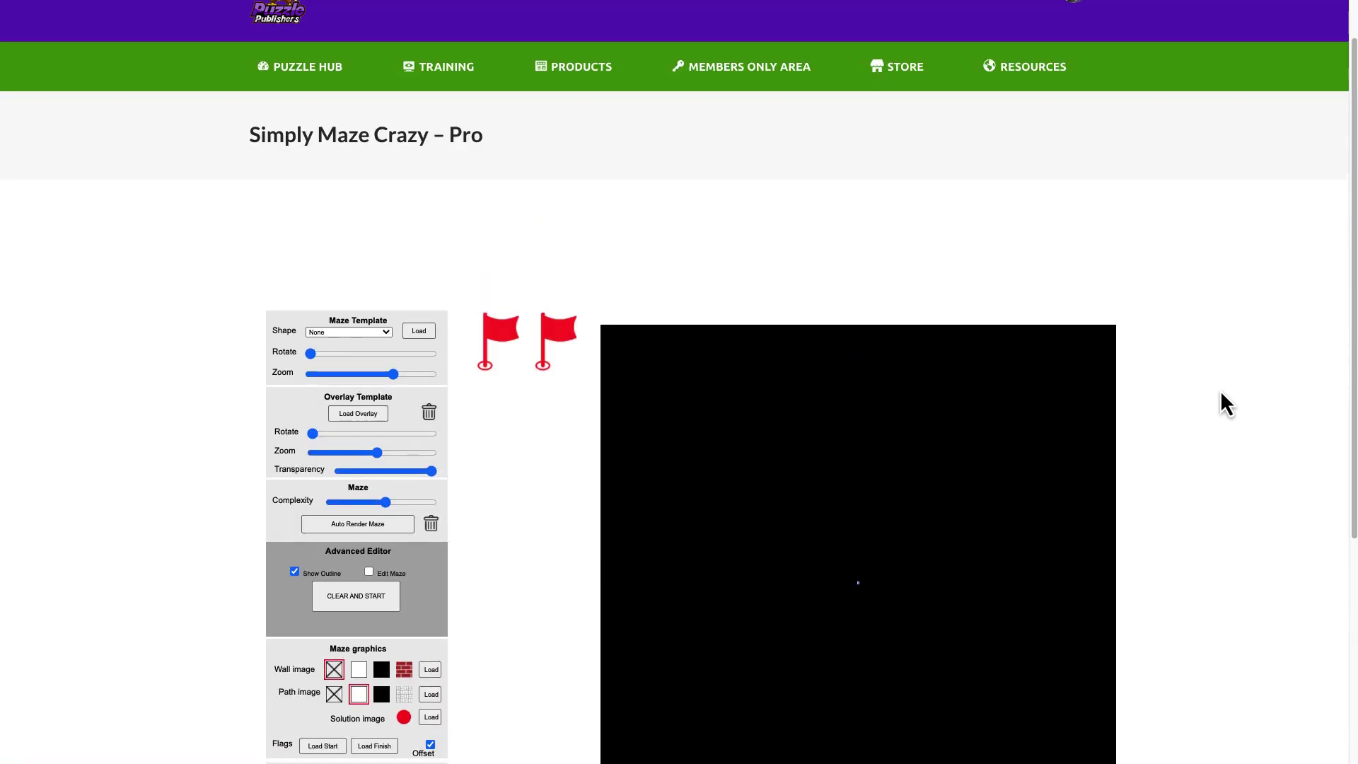
scroll(1220, 394, "down", 2)
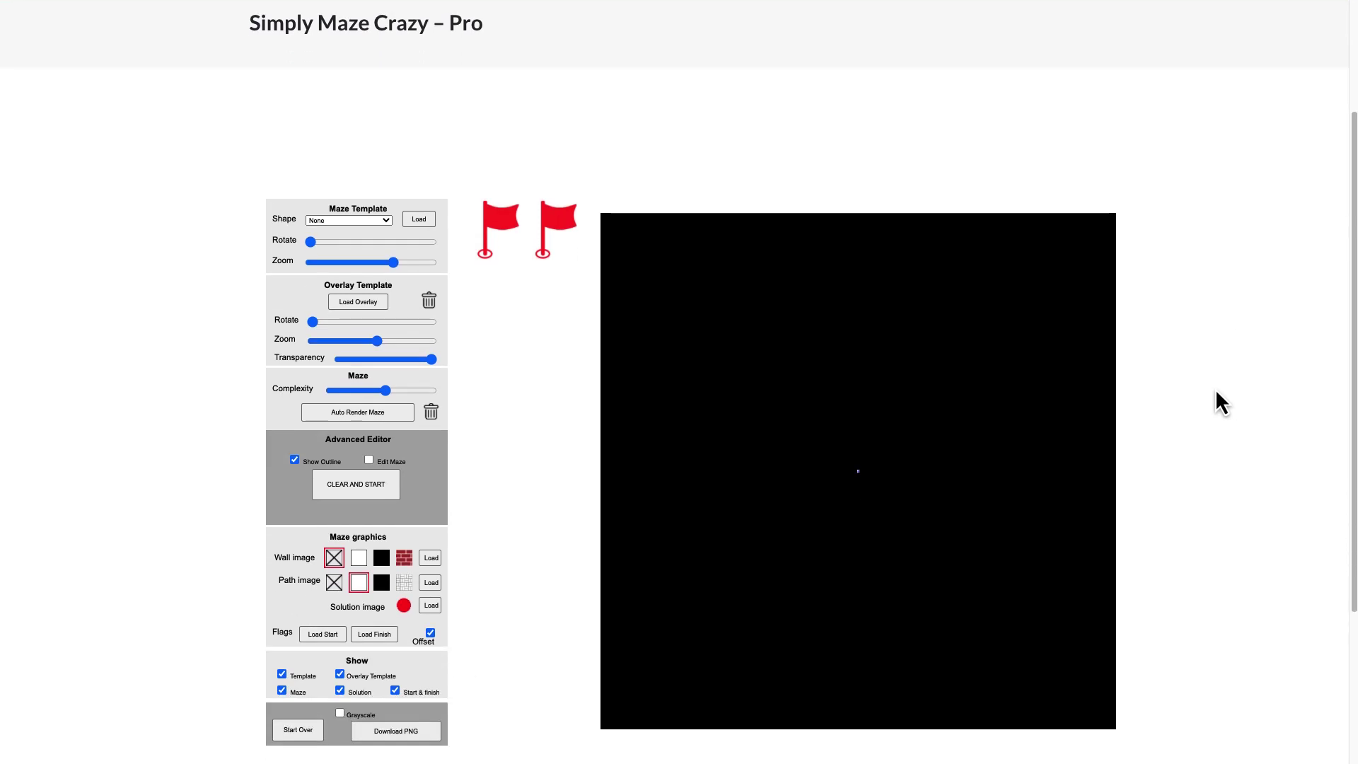
scroll(1221, 403, "down", 3)
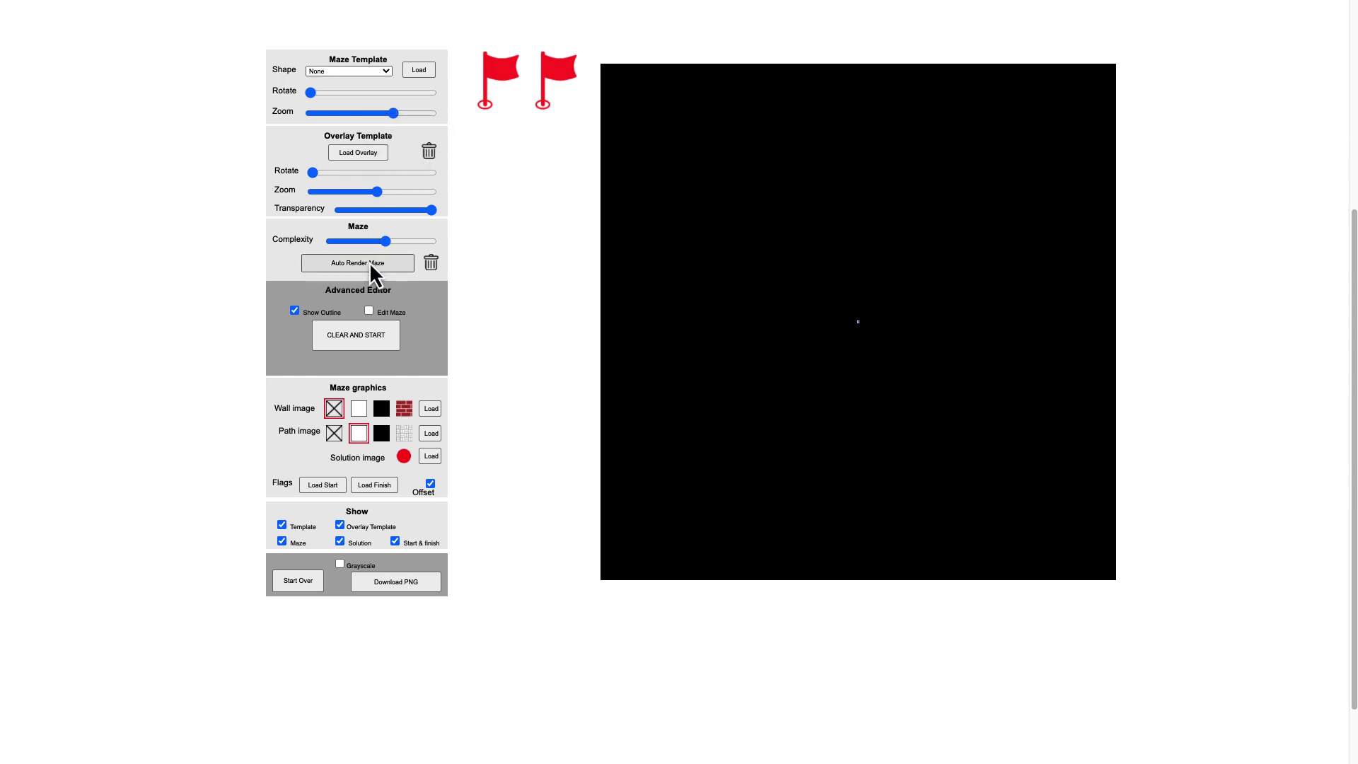
Auto-render a maze and place the start flag at its top-left corner and the finish flag at its bottom-right corner.
left_click(394, 266)
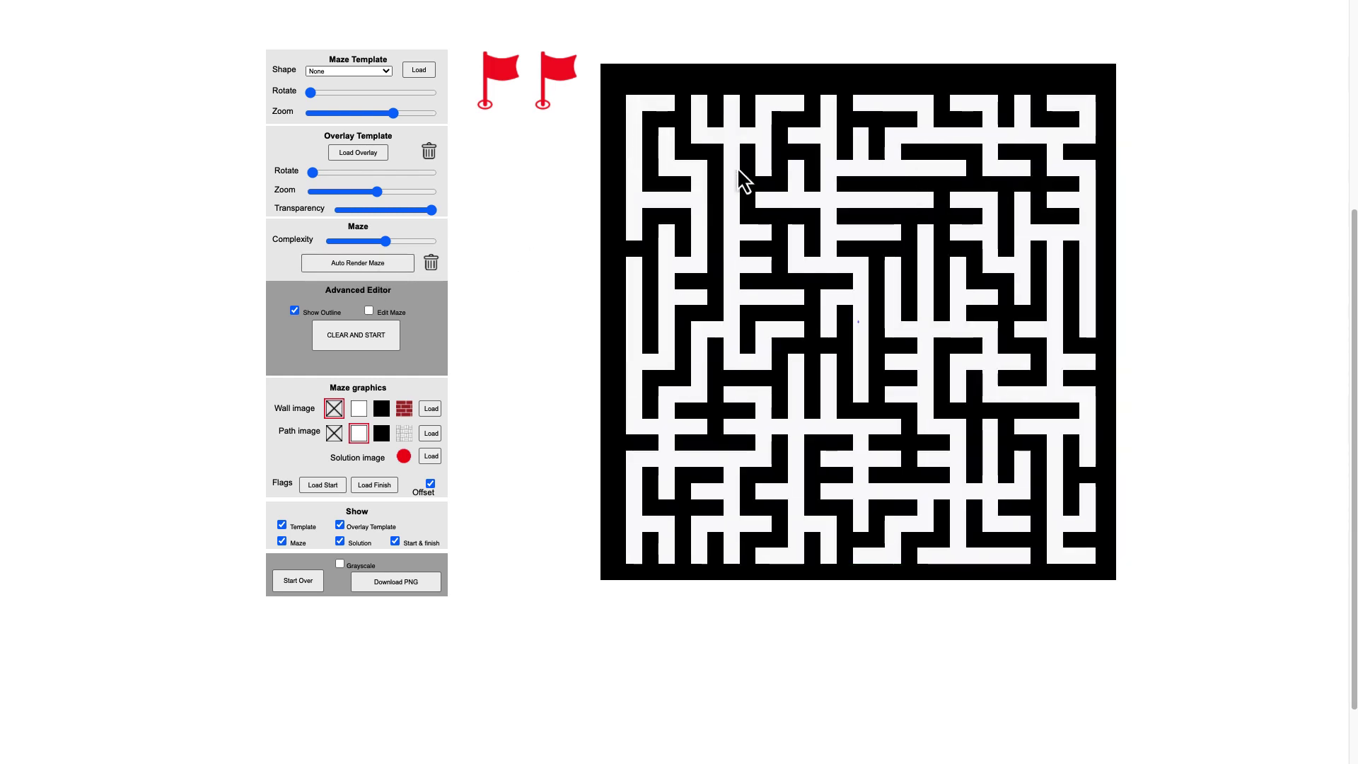
left_click_drag(557, 91, 1099, 546)
left_click_drag(495, 80, 644, 79)
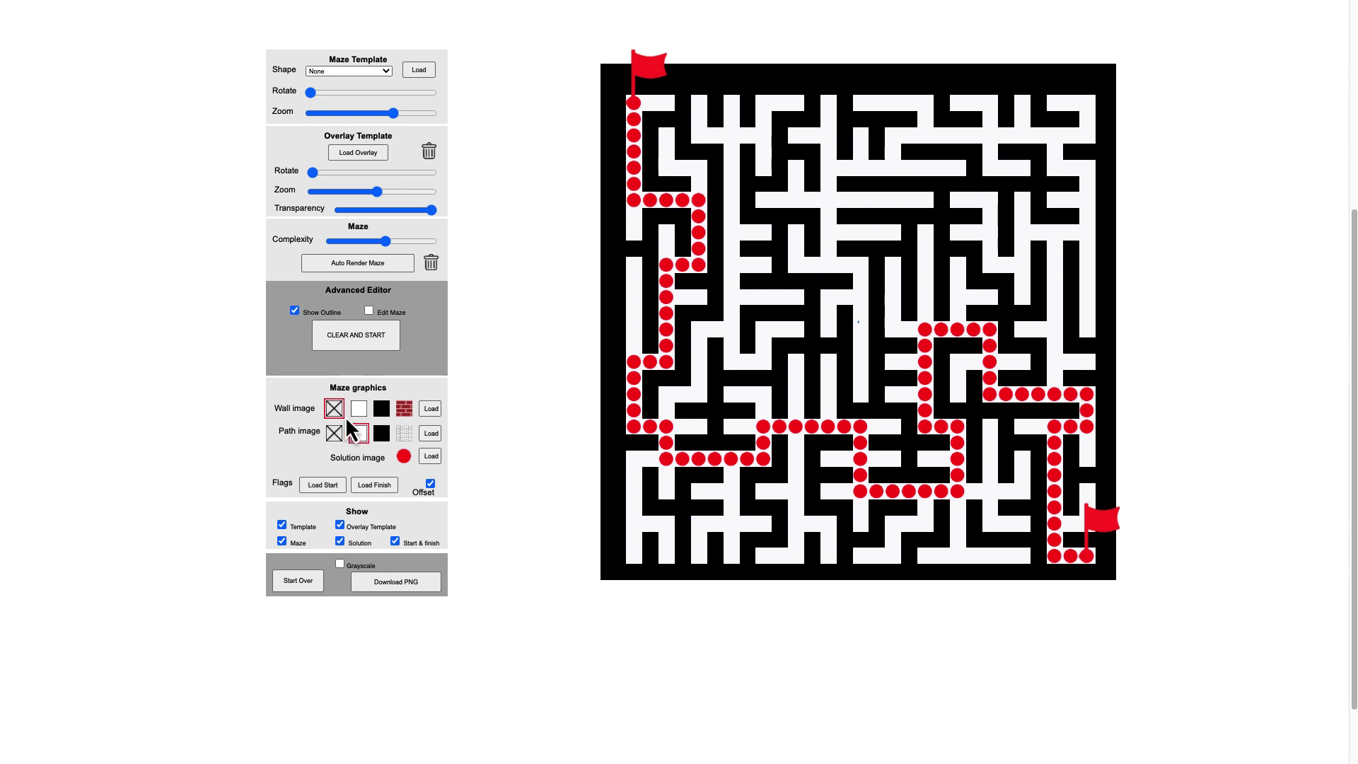
Render another maze, clear it through the Advanced Editor, then hide the outline and auto-render new mazes.
left_click(379, 262)
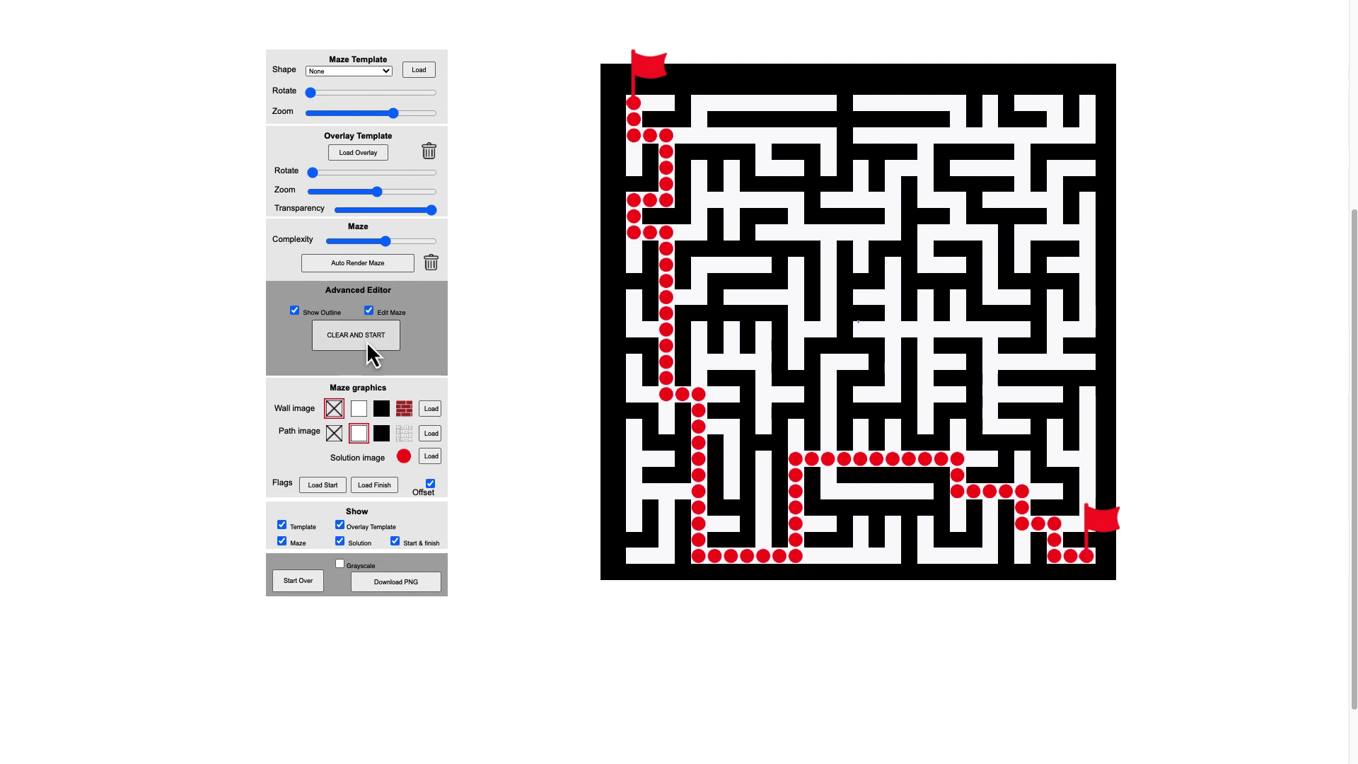
left_click(367, 339)
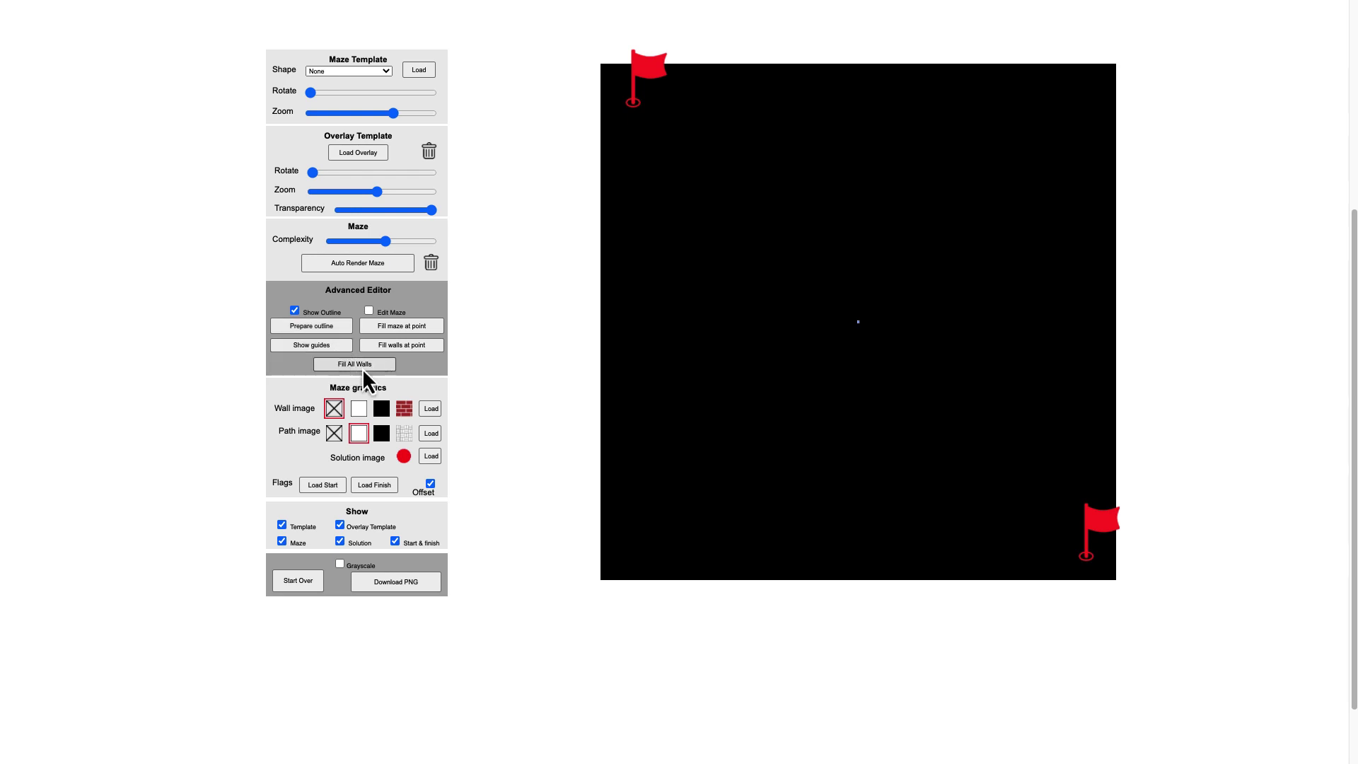
left_click(295, 310)
left_click(351, 264)
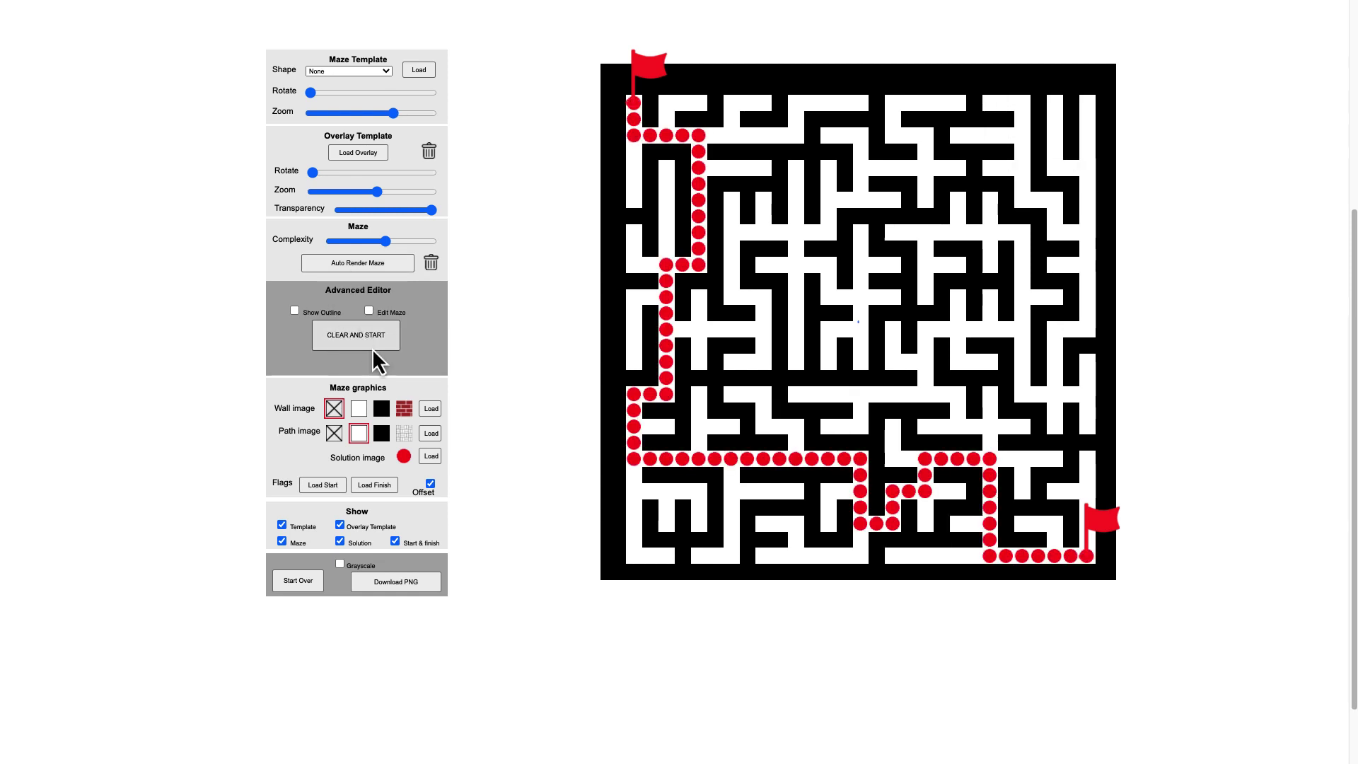
left_click(379, 267)
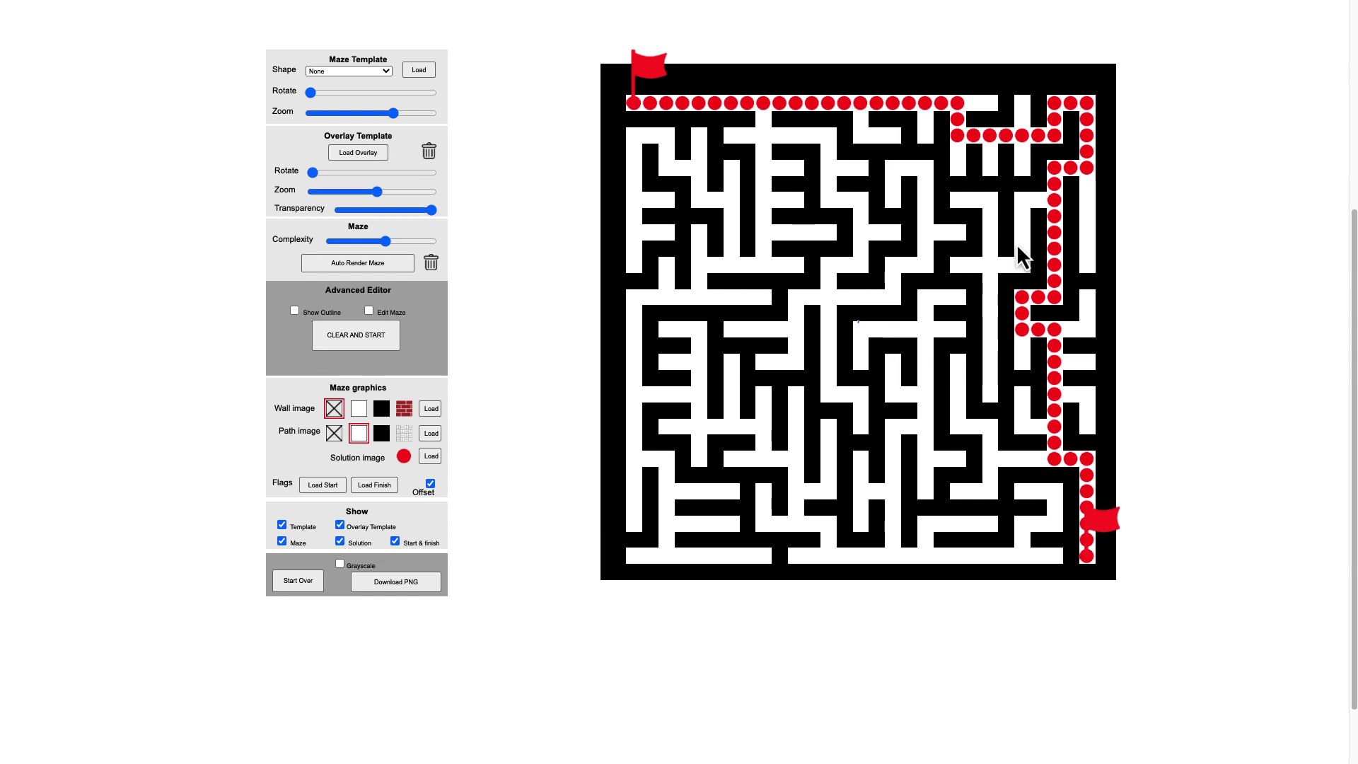
Replace the start flag with 01.png from the Colored_Character_PNG folder.
left_click(322, 485)
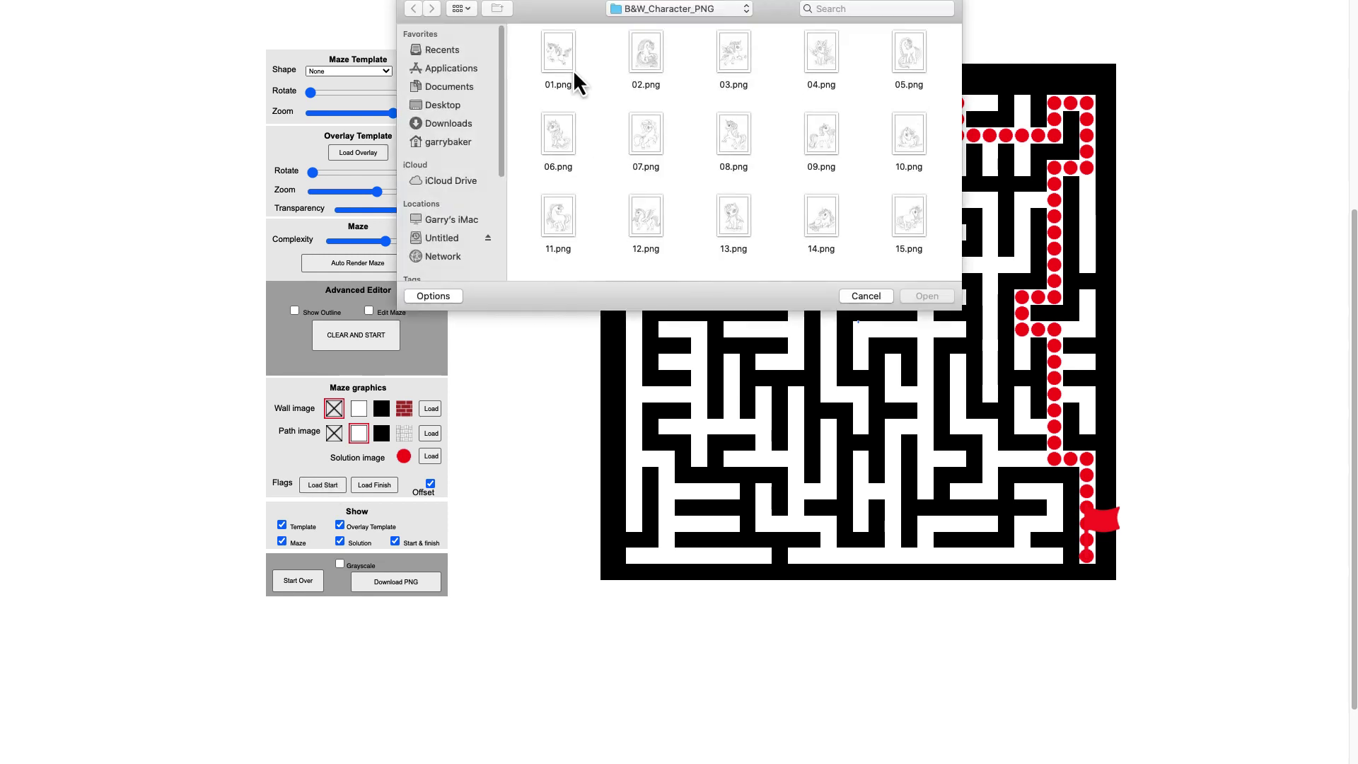
left_click(638, 9)
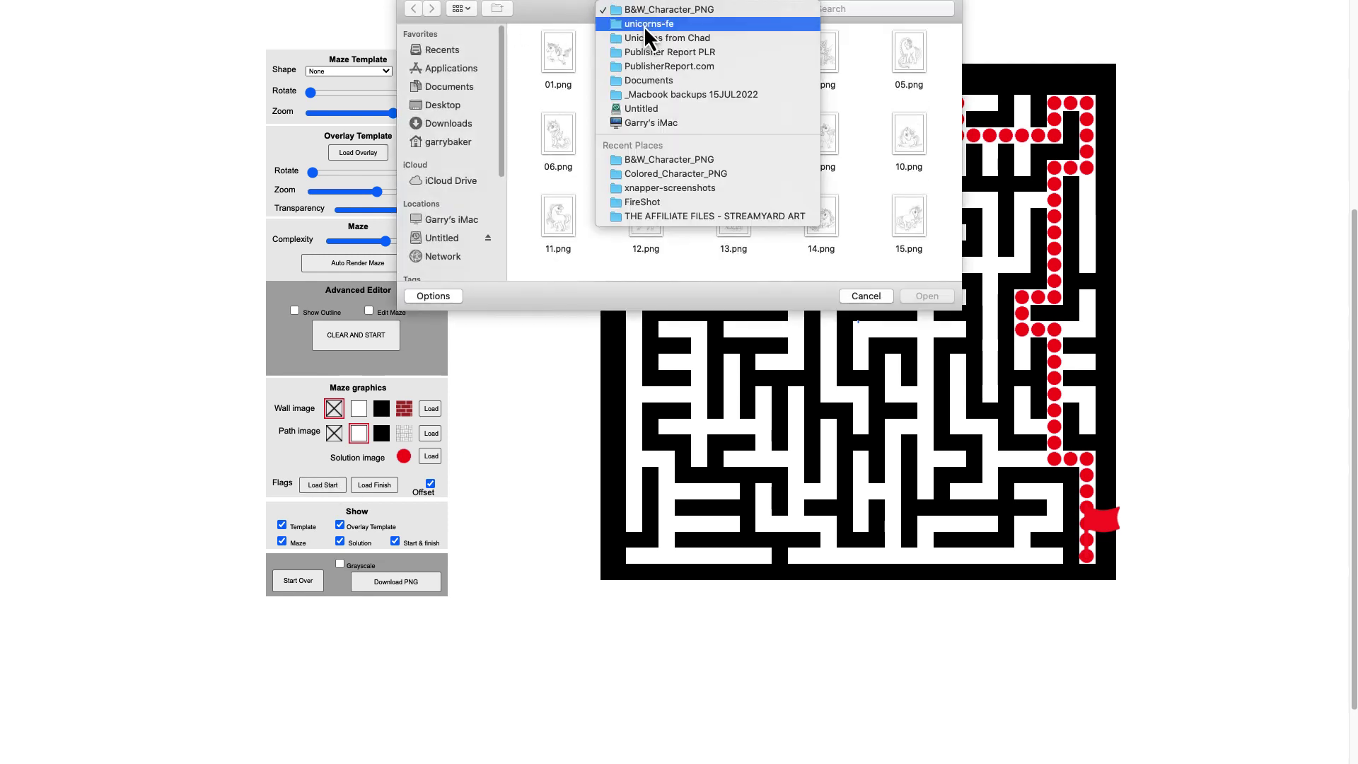
left_click(645, 37)
left_click(562, 56)
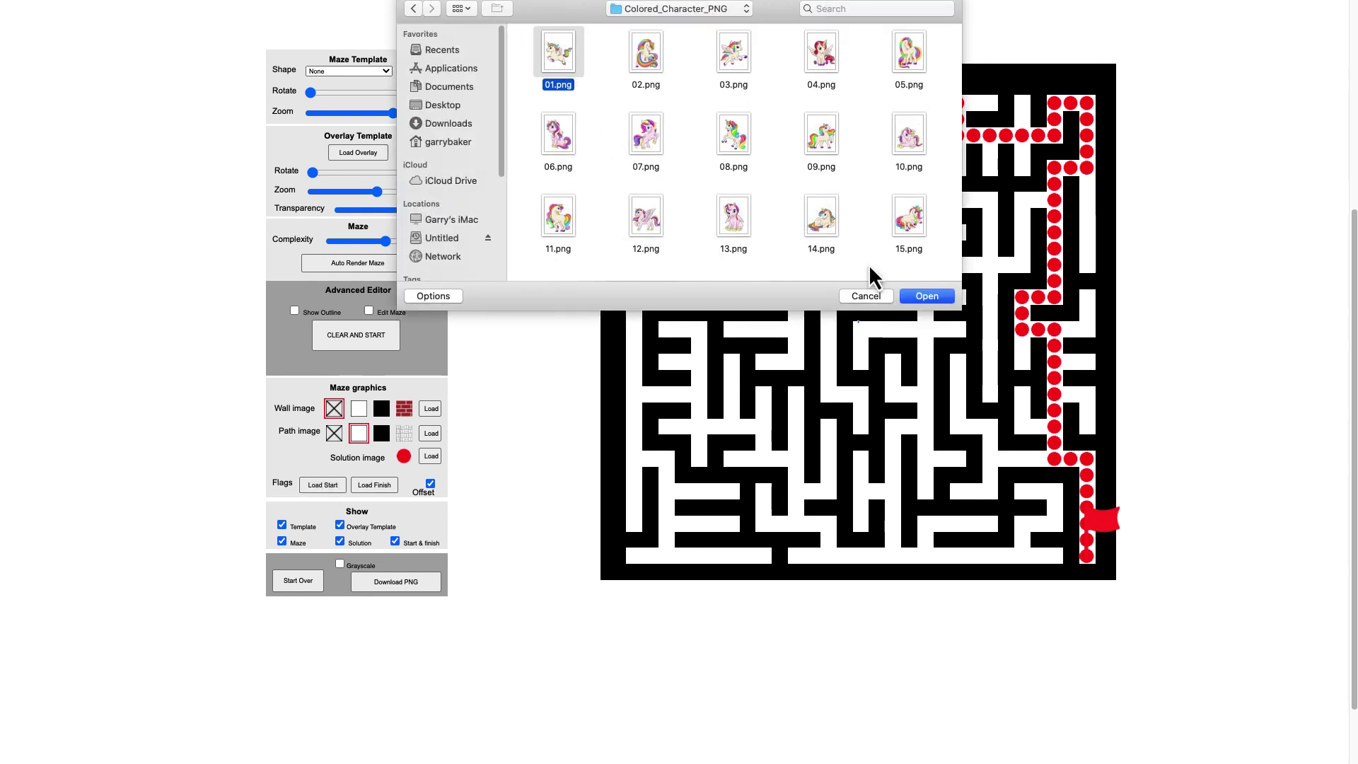
left_click(919, 296)
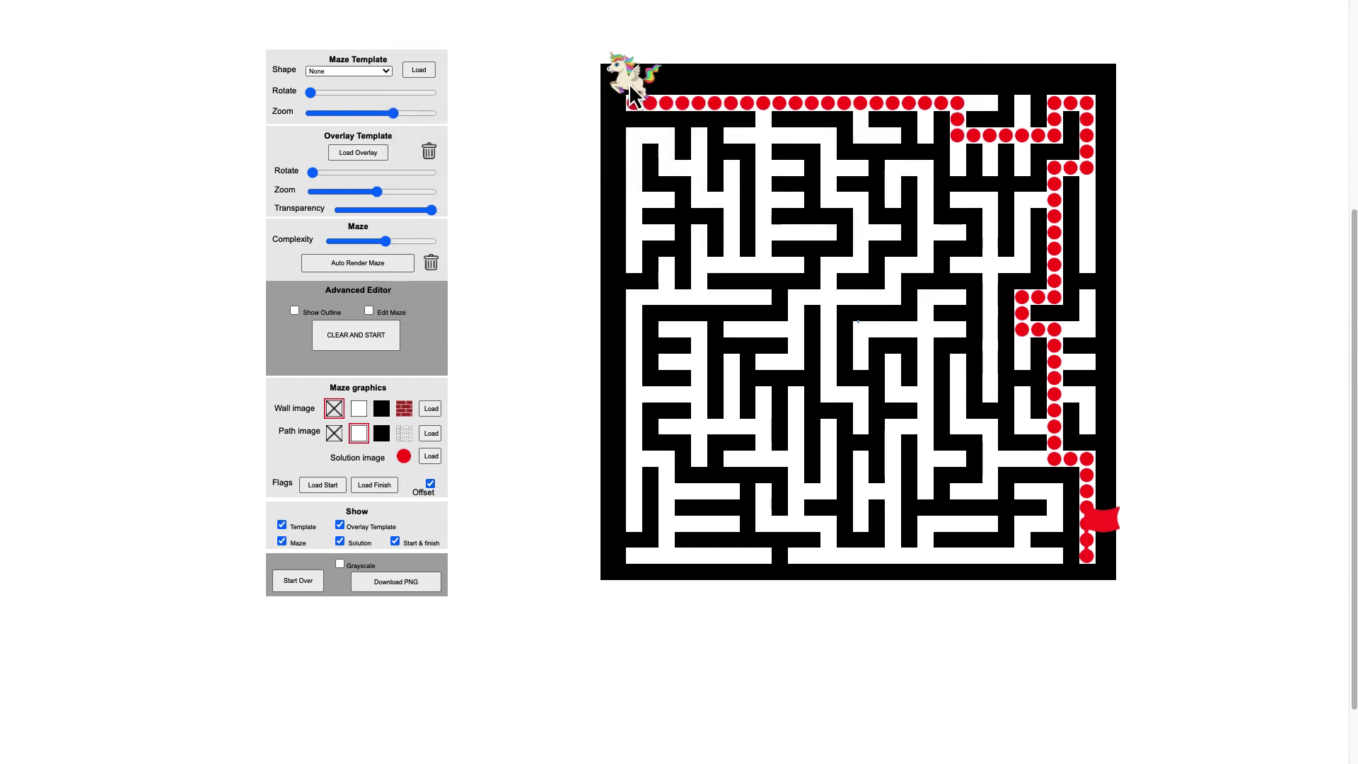
Nudge the start character and finish flag, and replace the finish flag with 09.png from the Colored_Character_PNG folder.
mouse_move(632, 85)
left_mouse_down()
mouse_move(602, 116)
mouse_move(640, 106)
left_mouse_up()
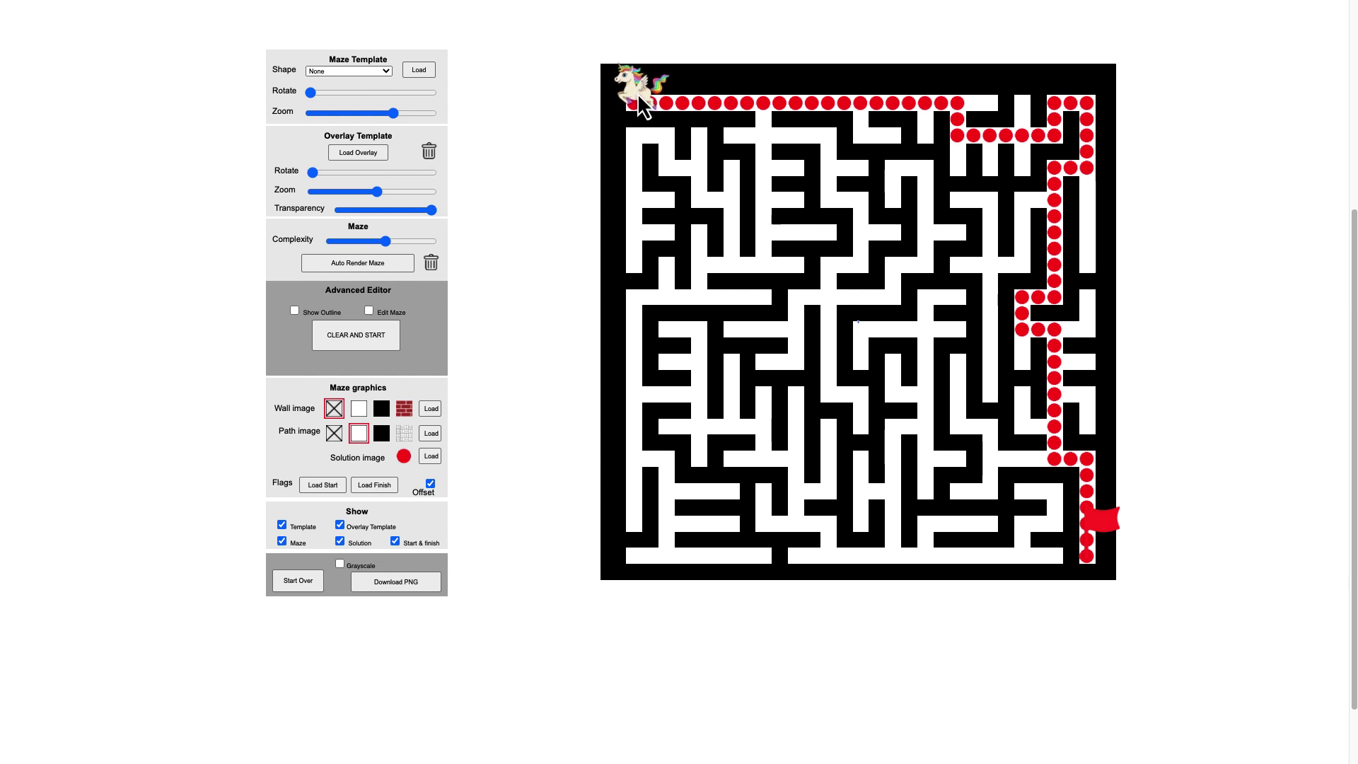
mouse_move(1100, 522)
left_mouse_down()
mouse_move(1114, 490)
mouse_move(1098, 533)
mouse_move(1098, 519)
left_mouse_up()
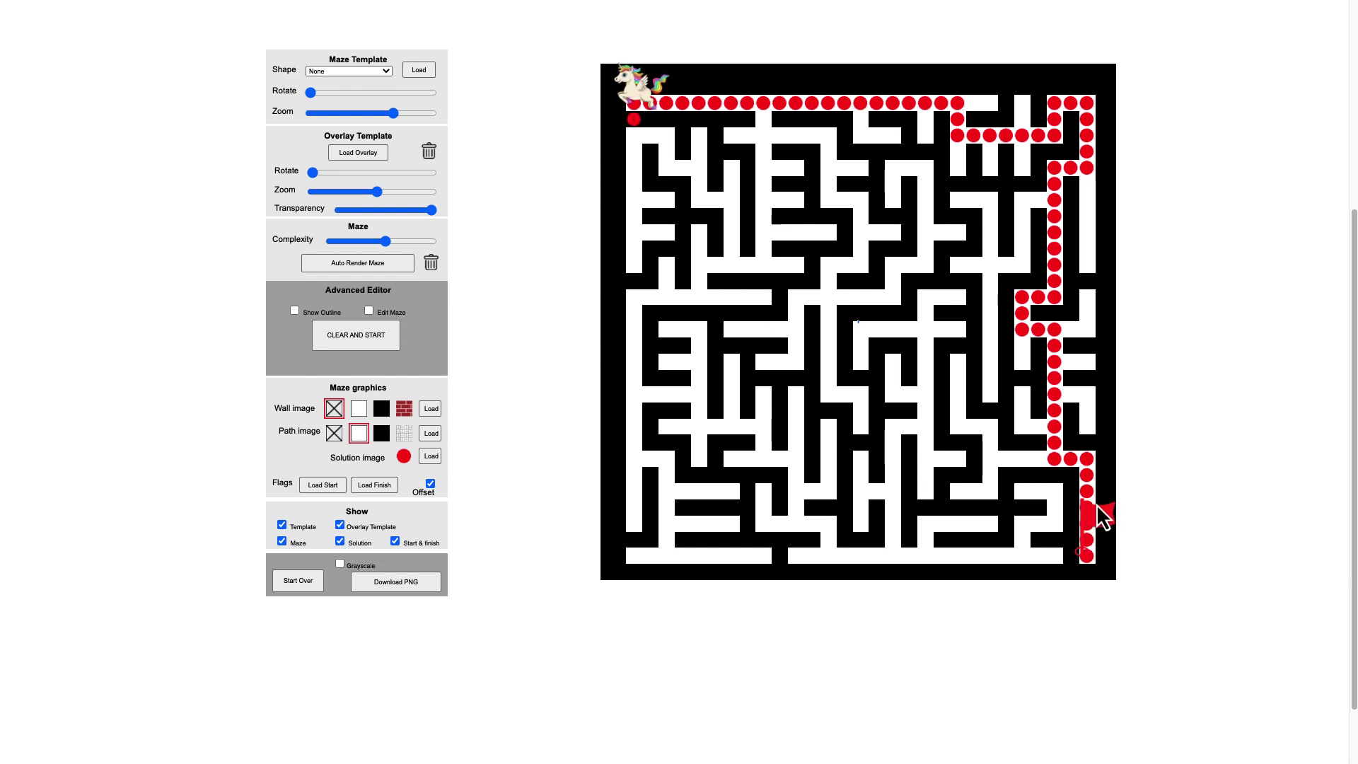
left_click(372, 486)
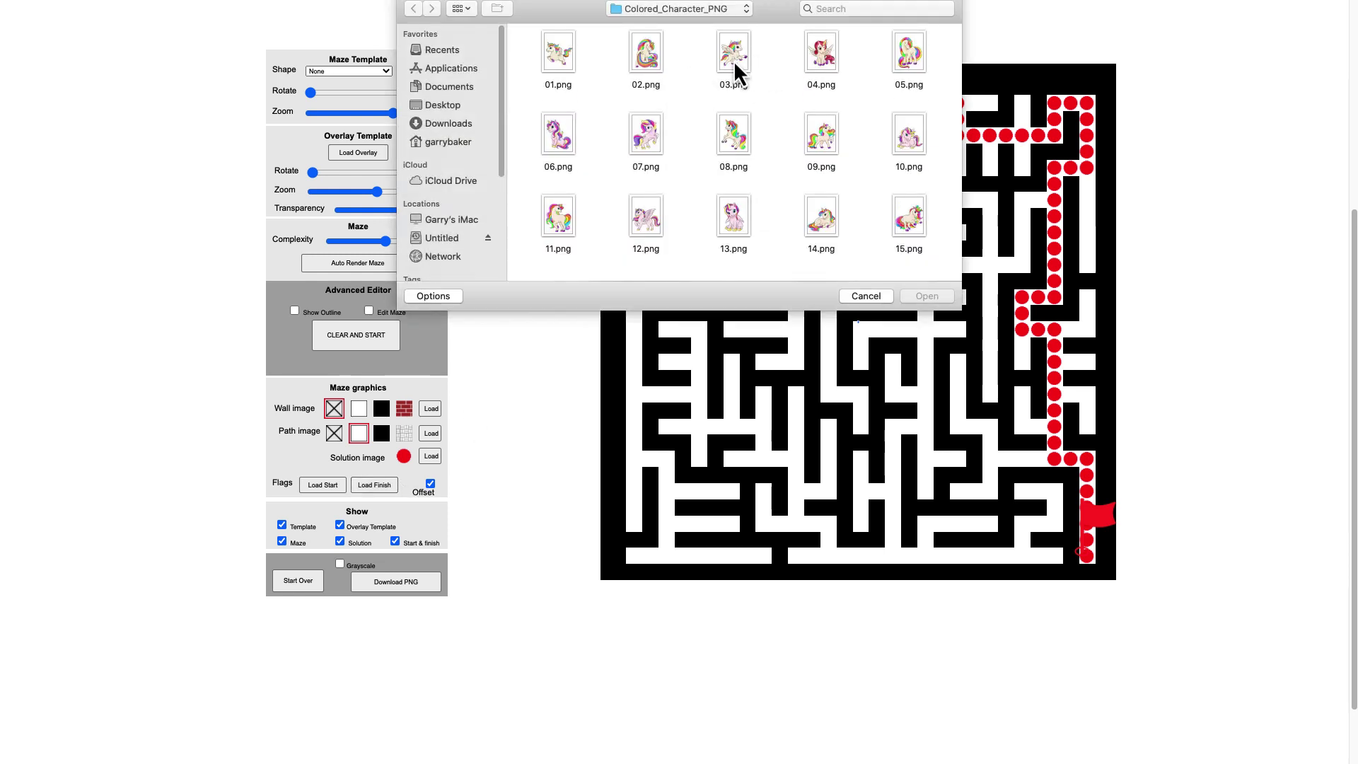
double_click(823, 135)
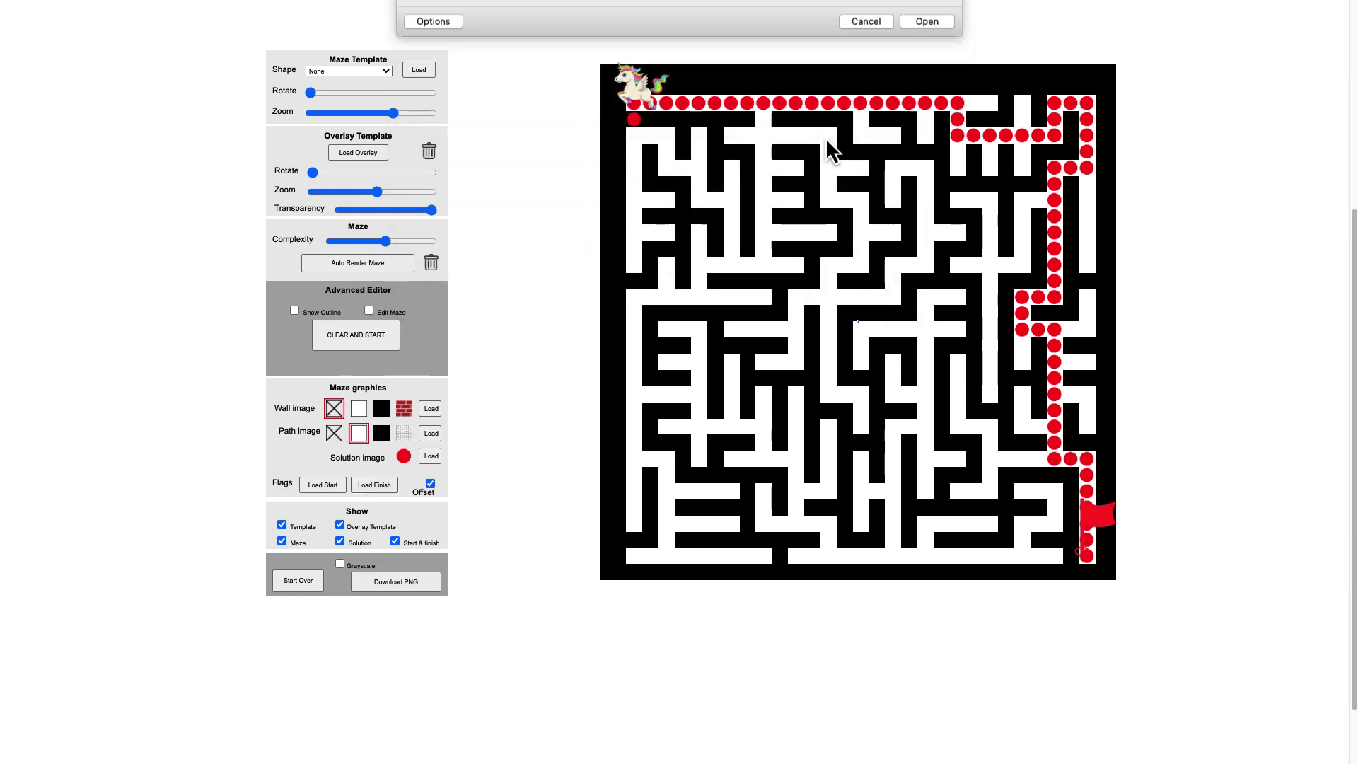
Move the finish and start characters to spots inside the maze and set the solution image to 03.png.
left_click_drag(1081, 541, 991, 479)
left_click_drag(612, 84, 670, 152)
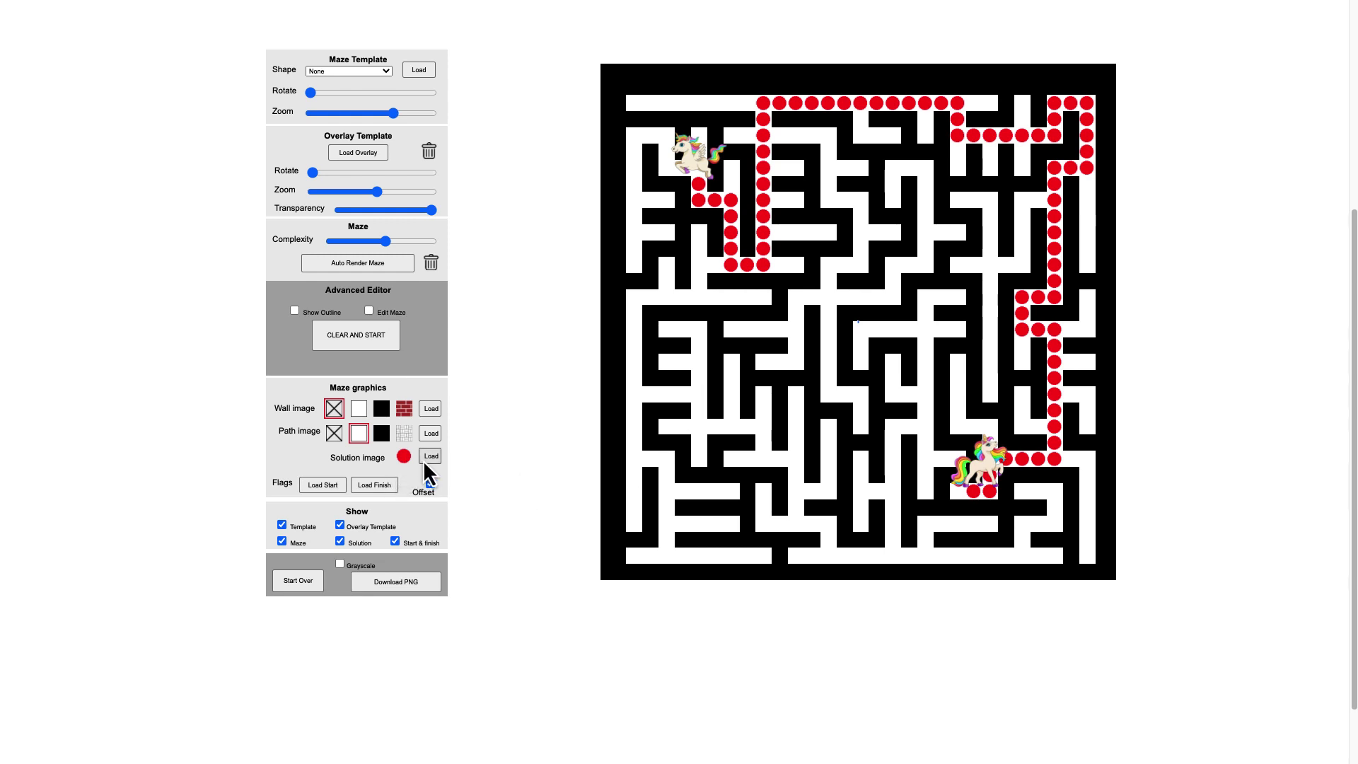
left_click(431, 456)
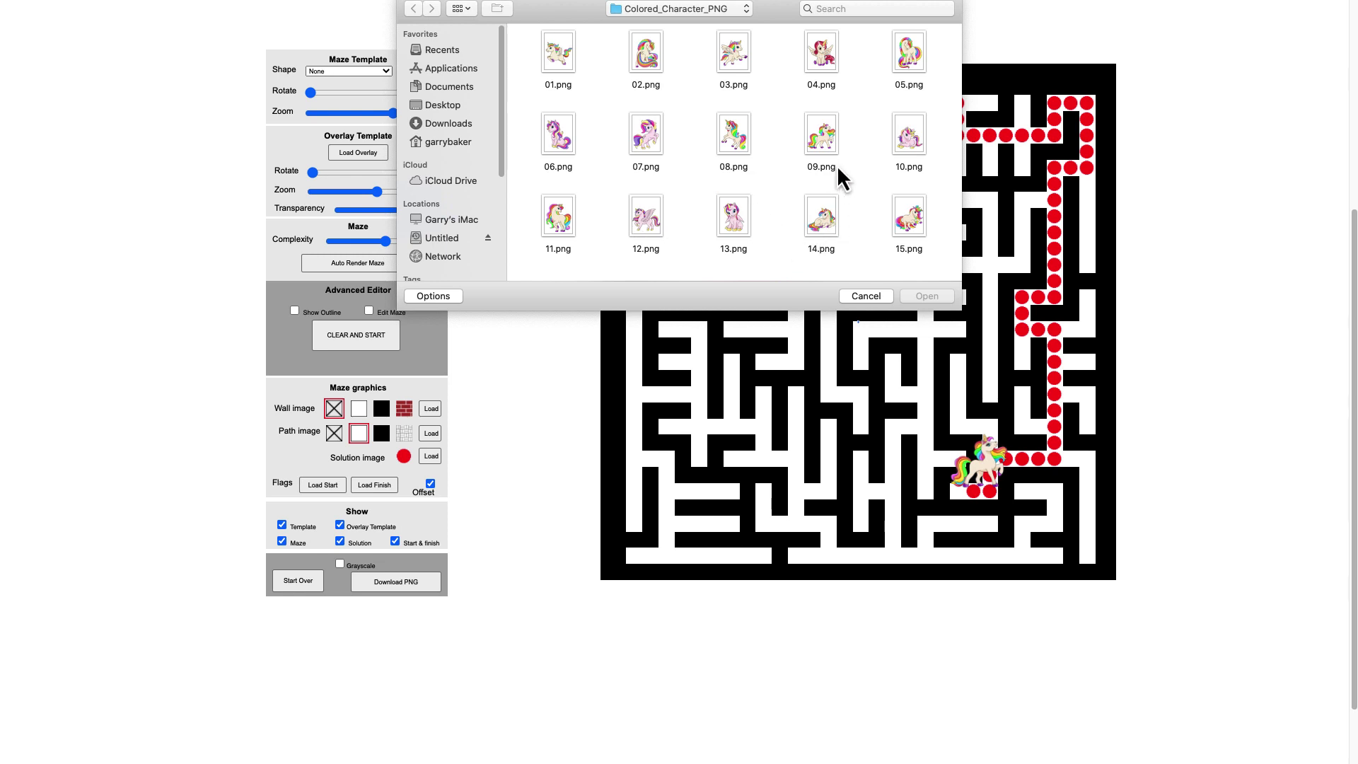
double_click(727, 57)
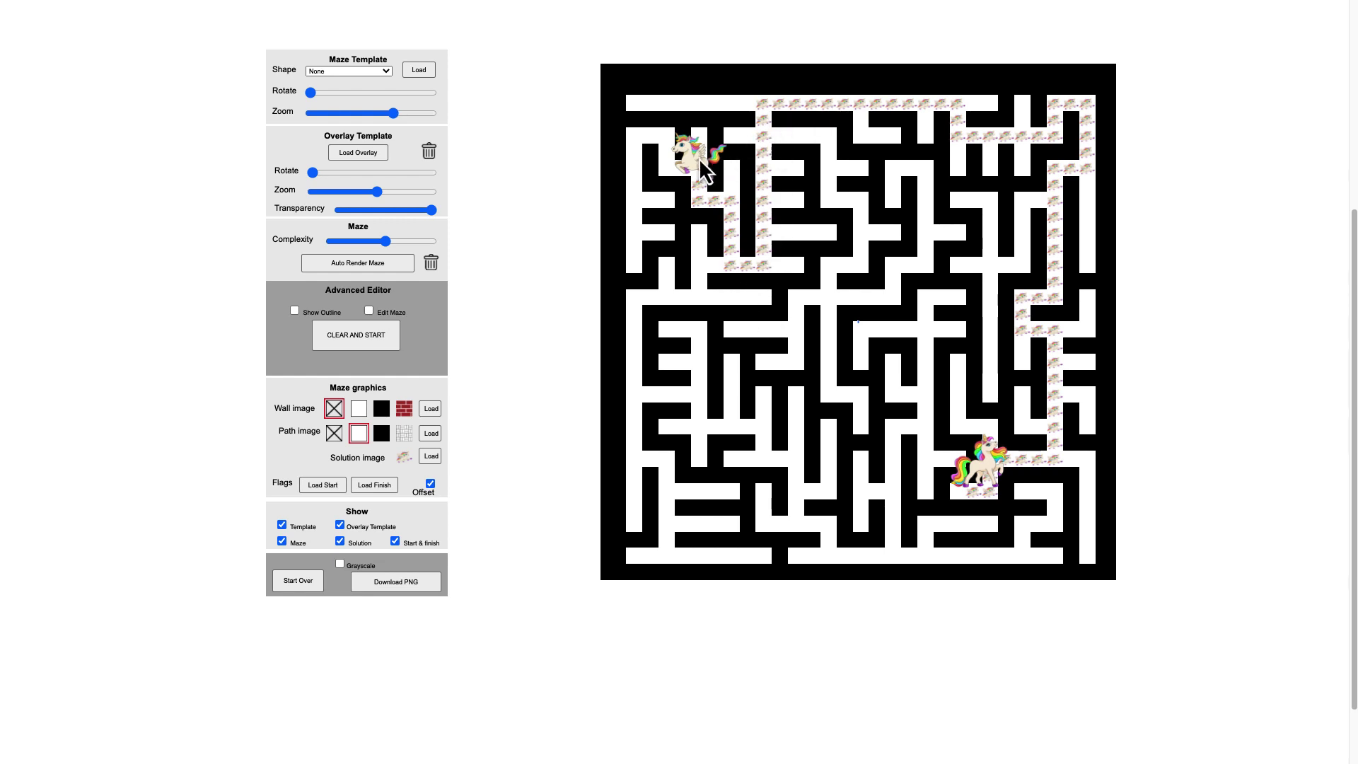
Reposition the start and finish characters within the maze, download it as a PNG and view the downloaded image.
left_click_drag(707, 161, 698, 364)
left_click_drag(980, 467, 951, 293)
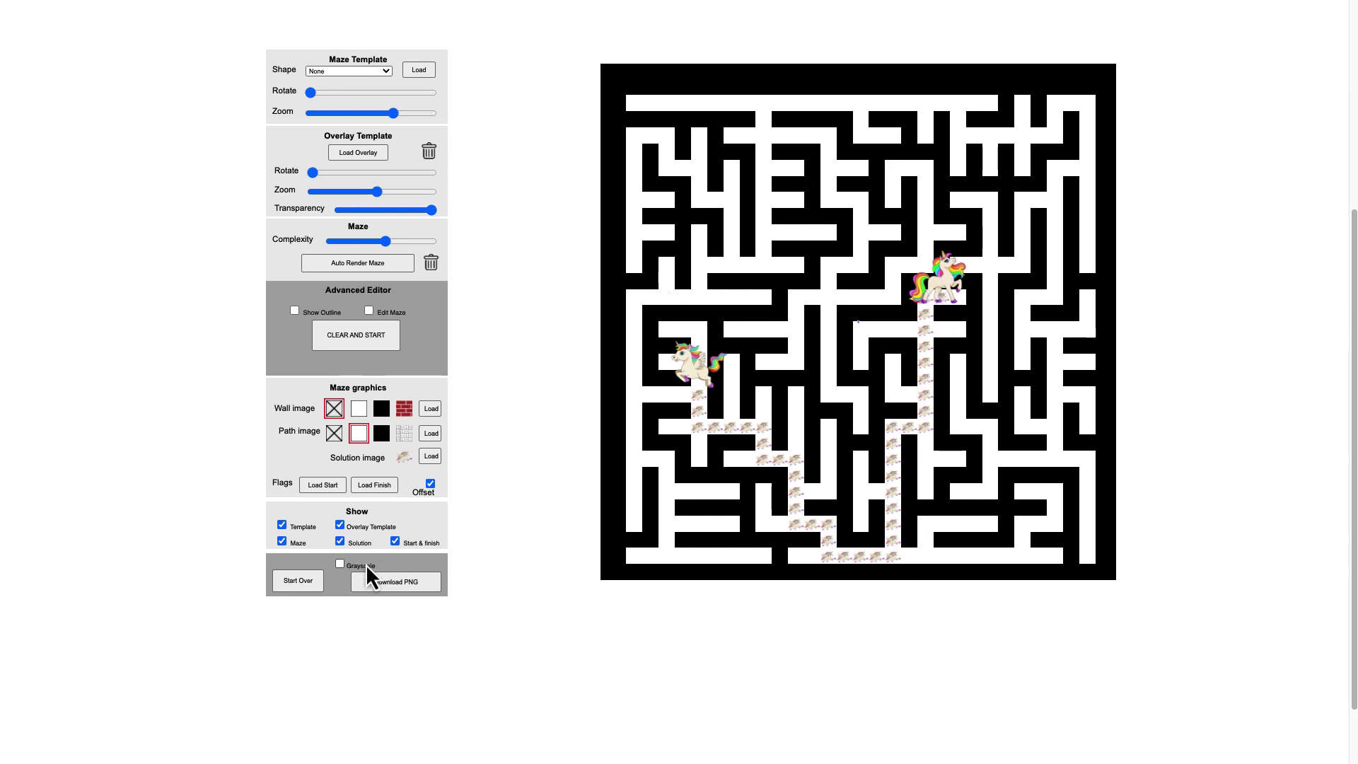
left_click(393, 581)
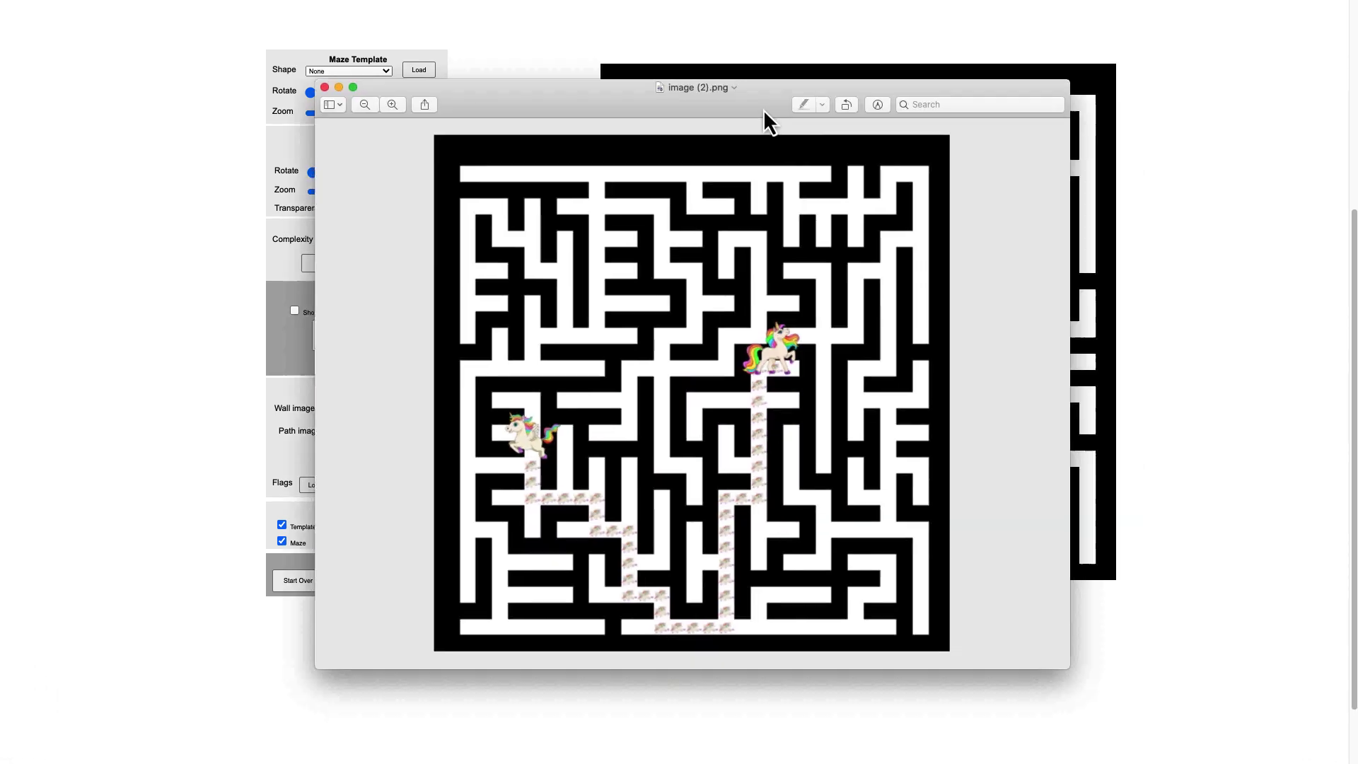
left_click_drag(763, 110, 736, 94)
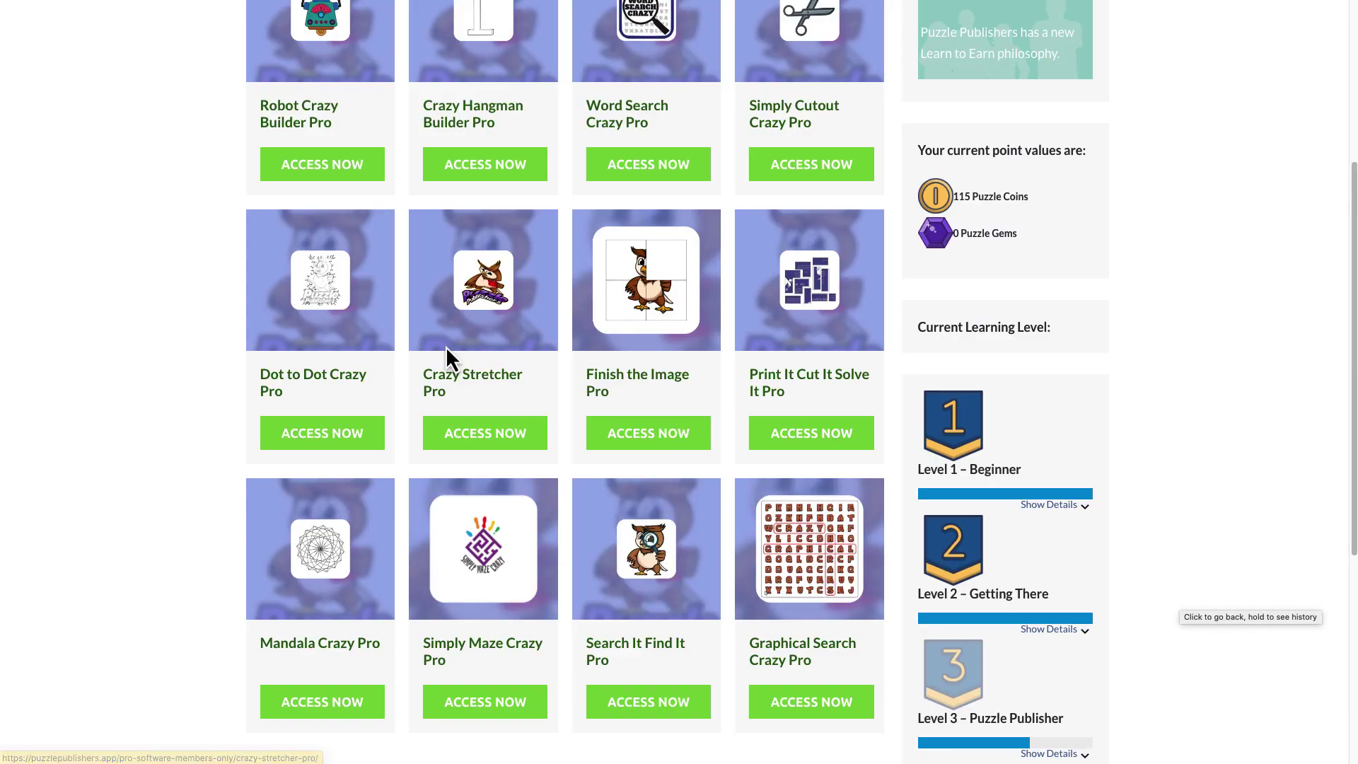
Open Crazy Stretcher Pro, load the downloaded maze image from the Downloads folder and enlarge it to maximum zoom.
left_click(483, 433)
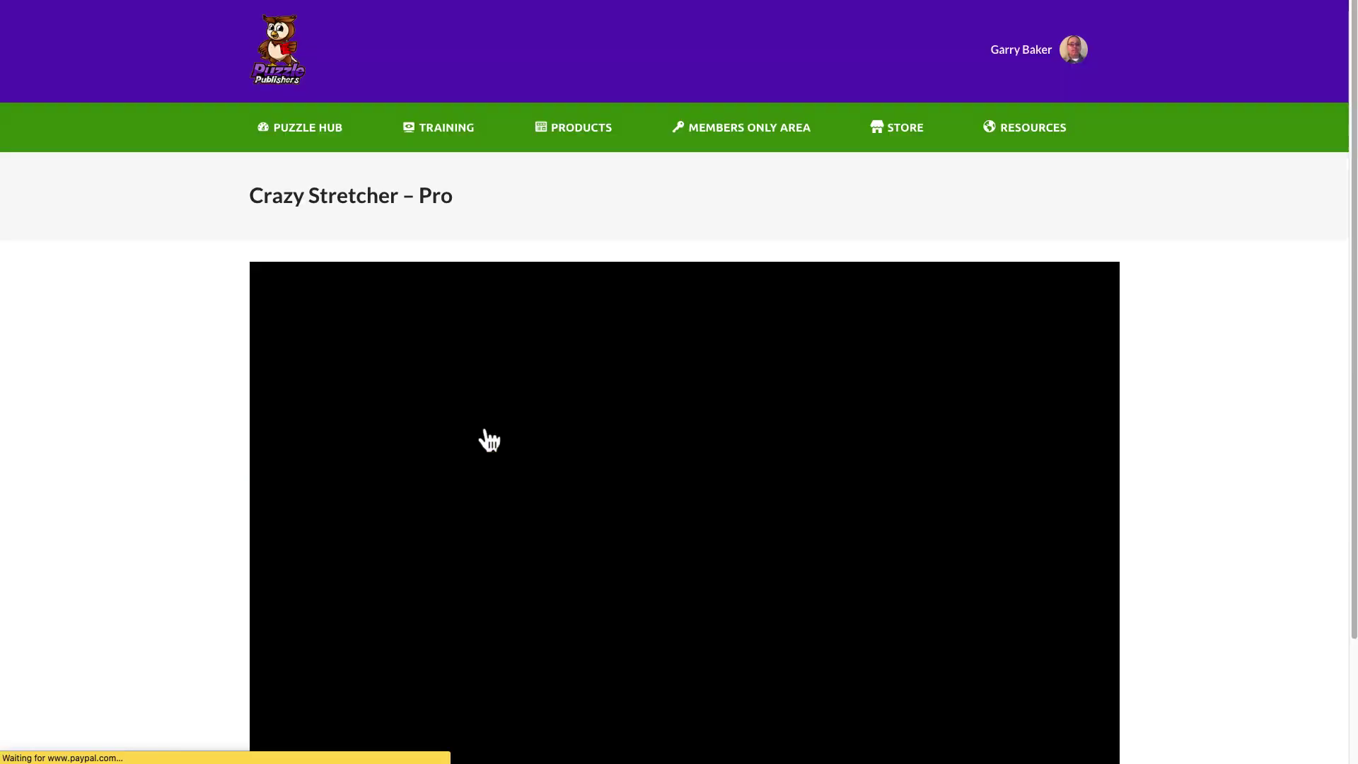
scroll(651, 345, "down", 3)
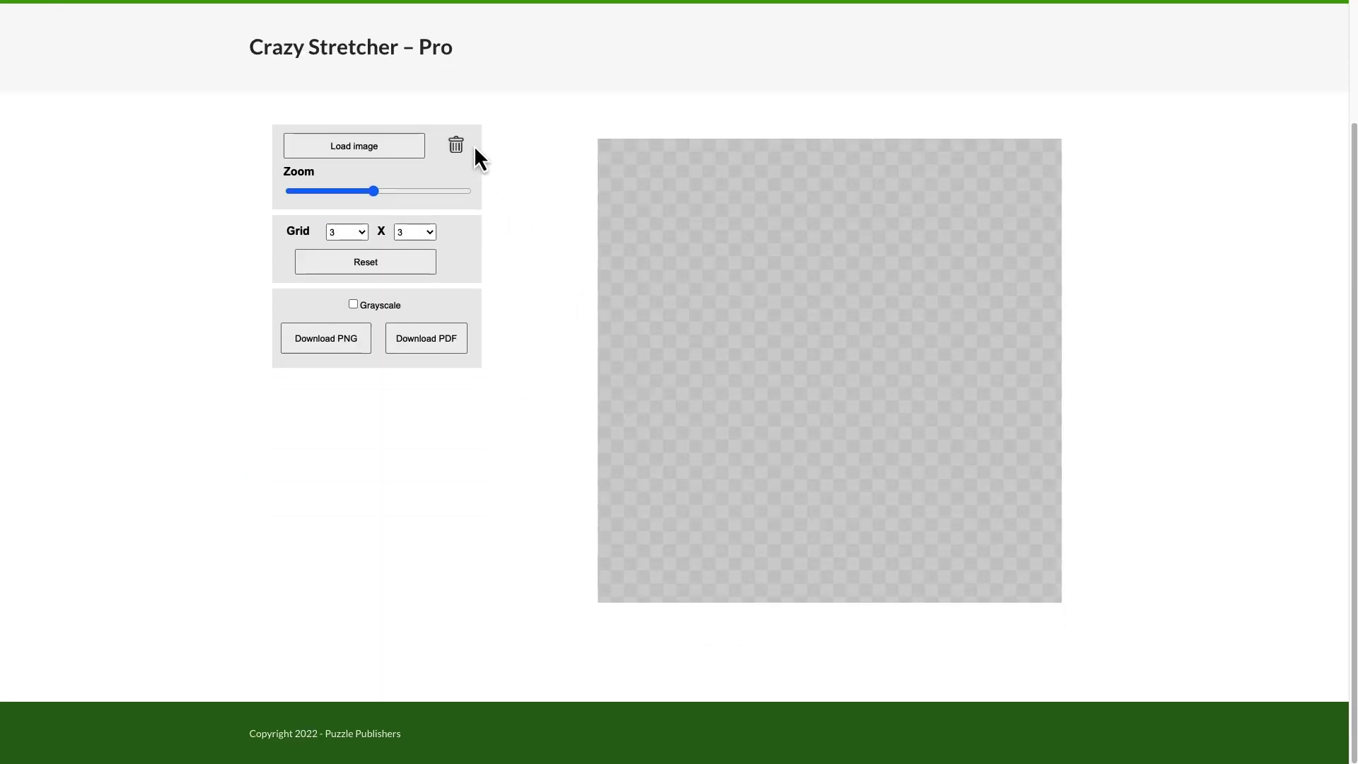
left_click(392, 147)
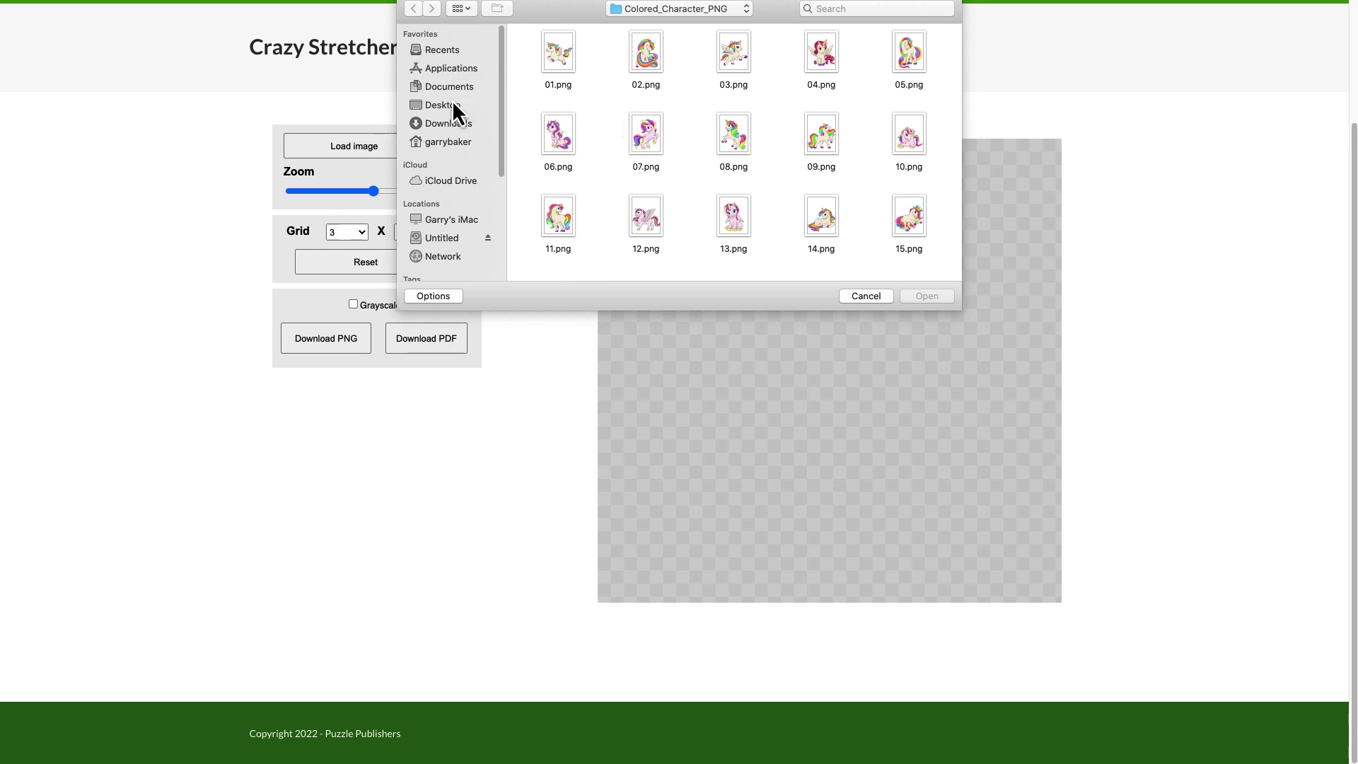
left_click(449, 123)
double_click(570, 51)
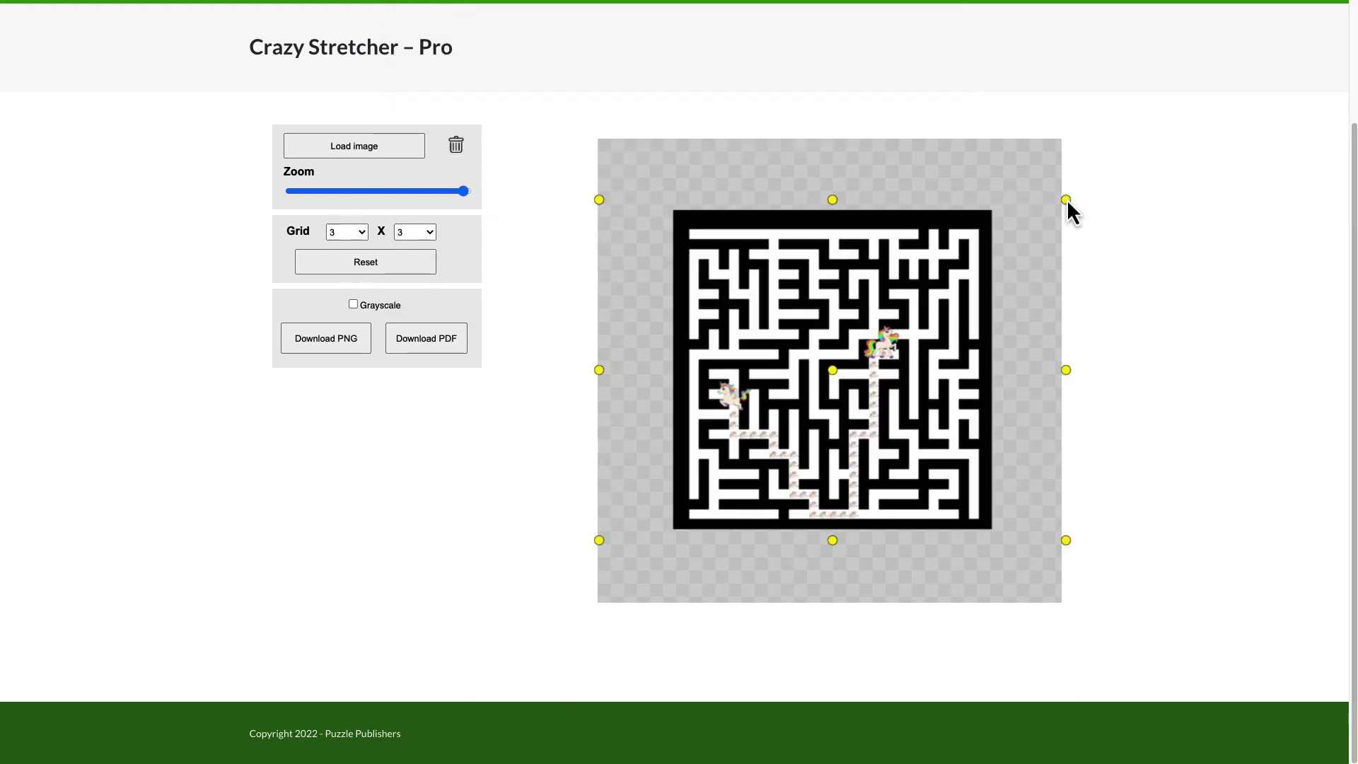
Try warping the maze with the corner, edge and centre points of the 3 x 3 grid, and reset the distortion.
left_click_drag(1066, 199, 1031, 208)
left_click_drag(600, 202, 621, 218)
left_click_drag(599, 541, 634, 535)
left_click_drag(831, 546, 838, 524)
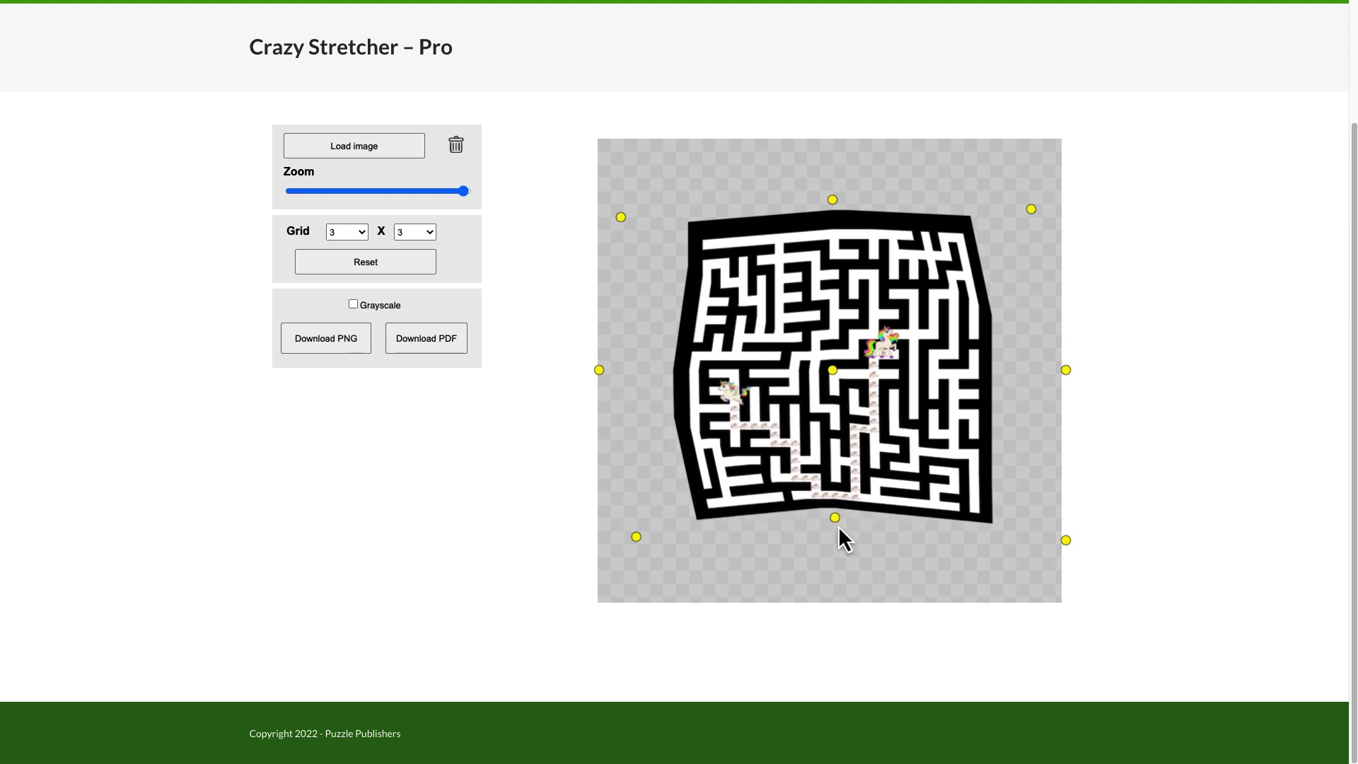
left_click_drag(1074, 541, 1040, 516)
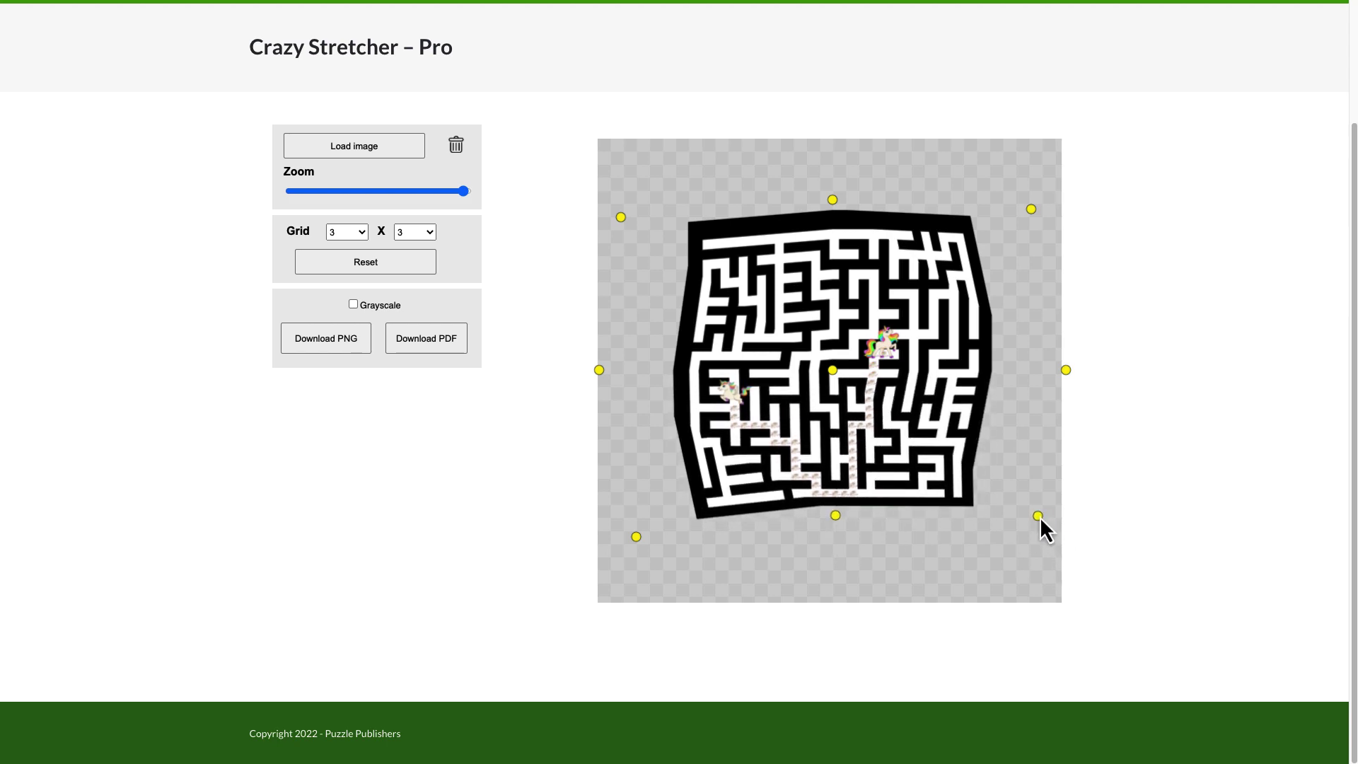
left_click_drag(838, 371, 808, 339)
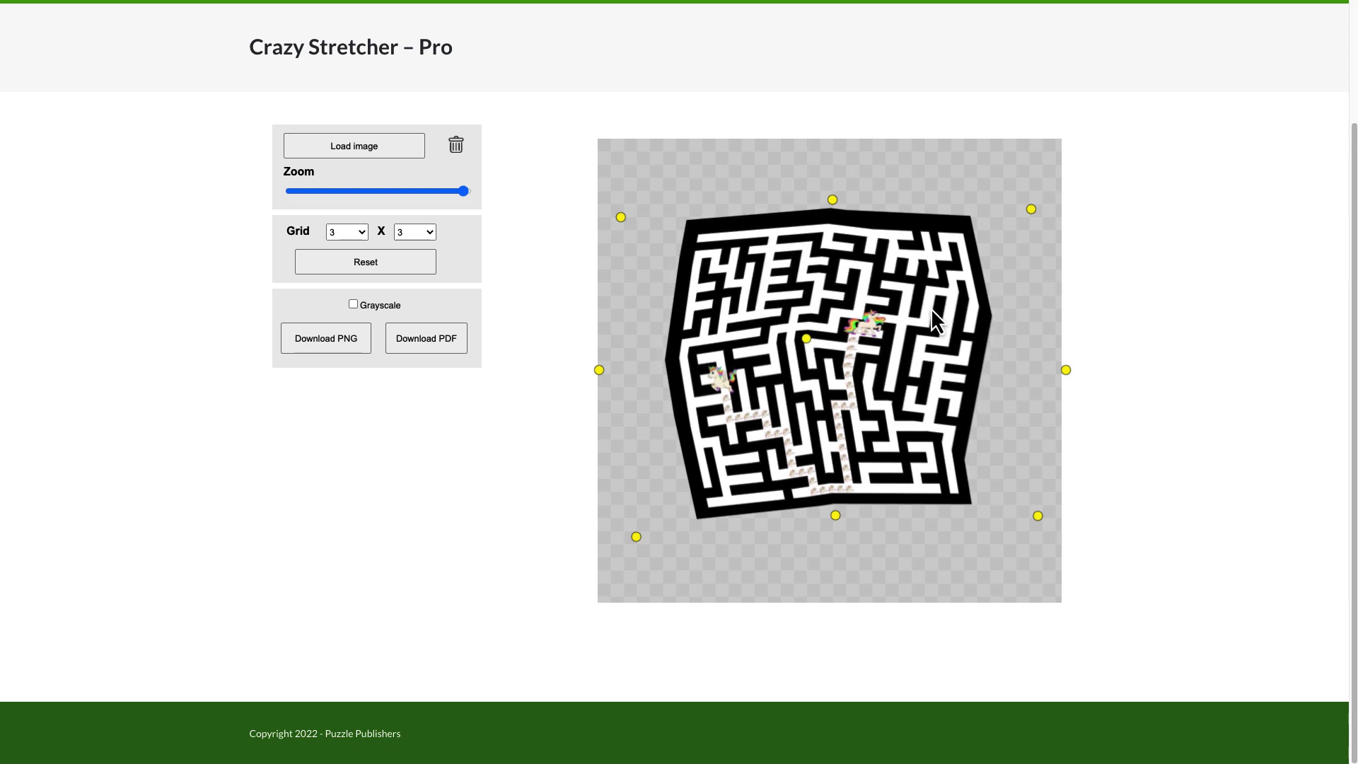
left_click_drag(1066, 371, 1047, 367)
left_click_drag(1058, 362, 1086, 353)
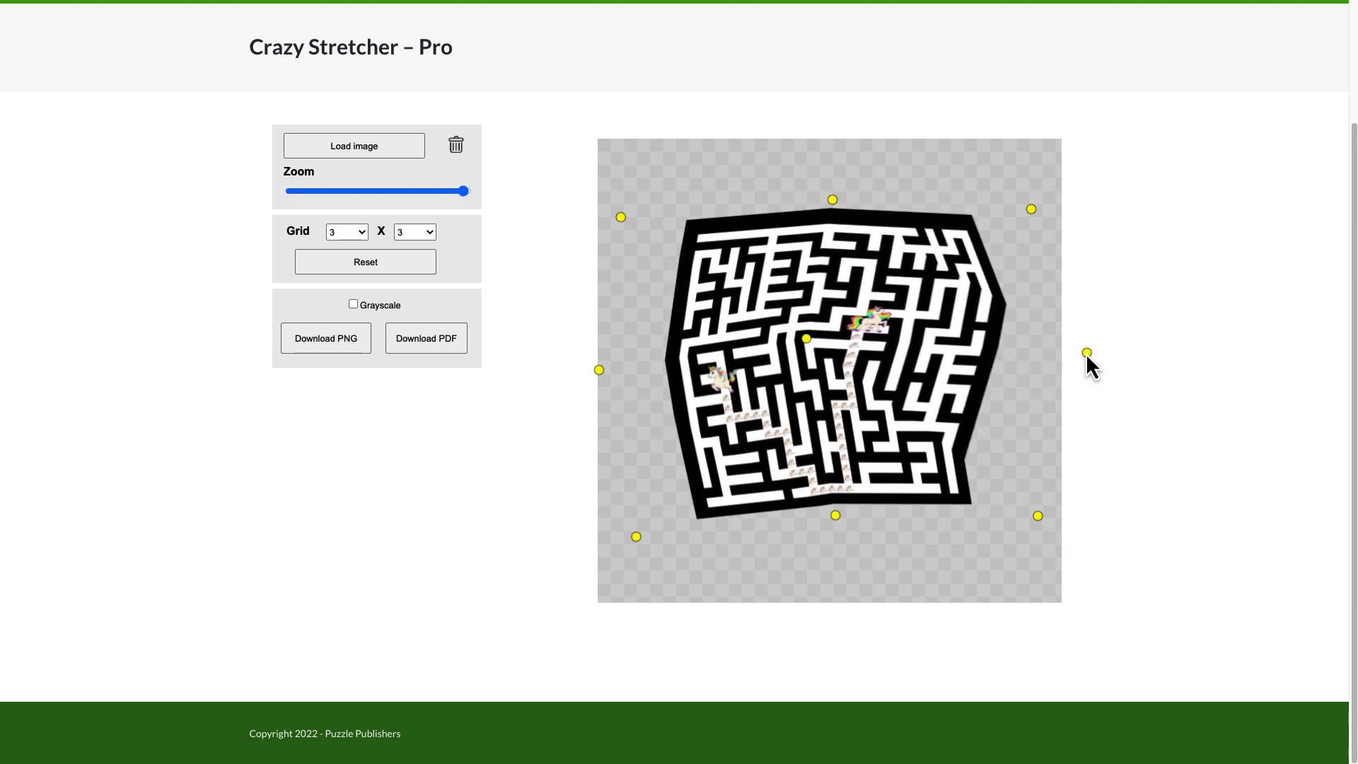
left_click_drag(599, 371, 574, 357)
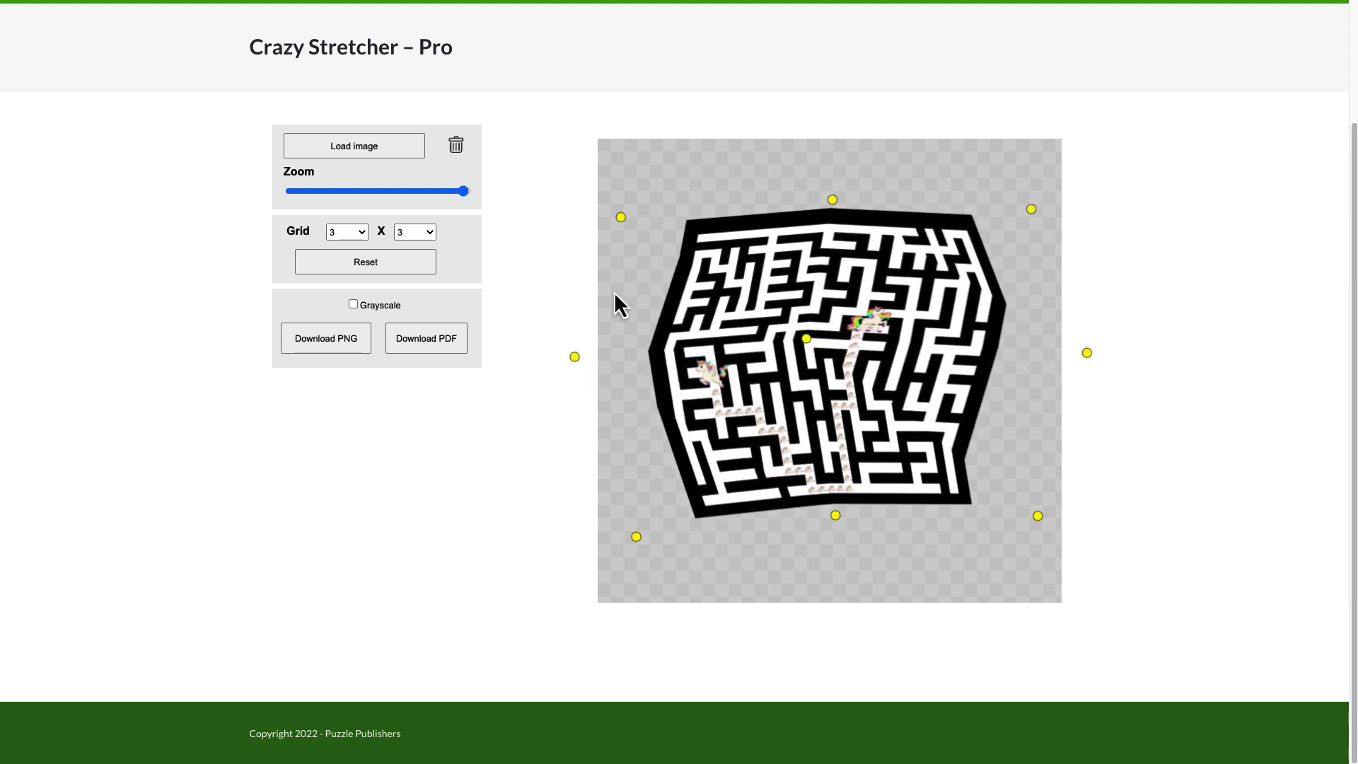
left_click_drag(622, 216, 625, 176)
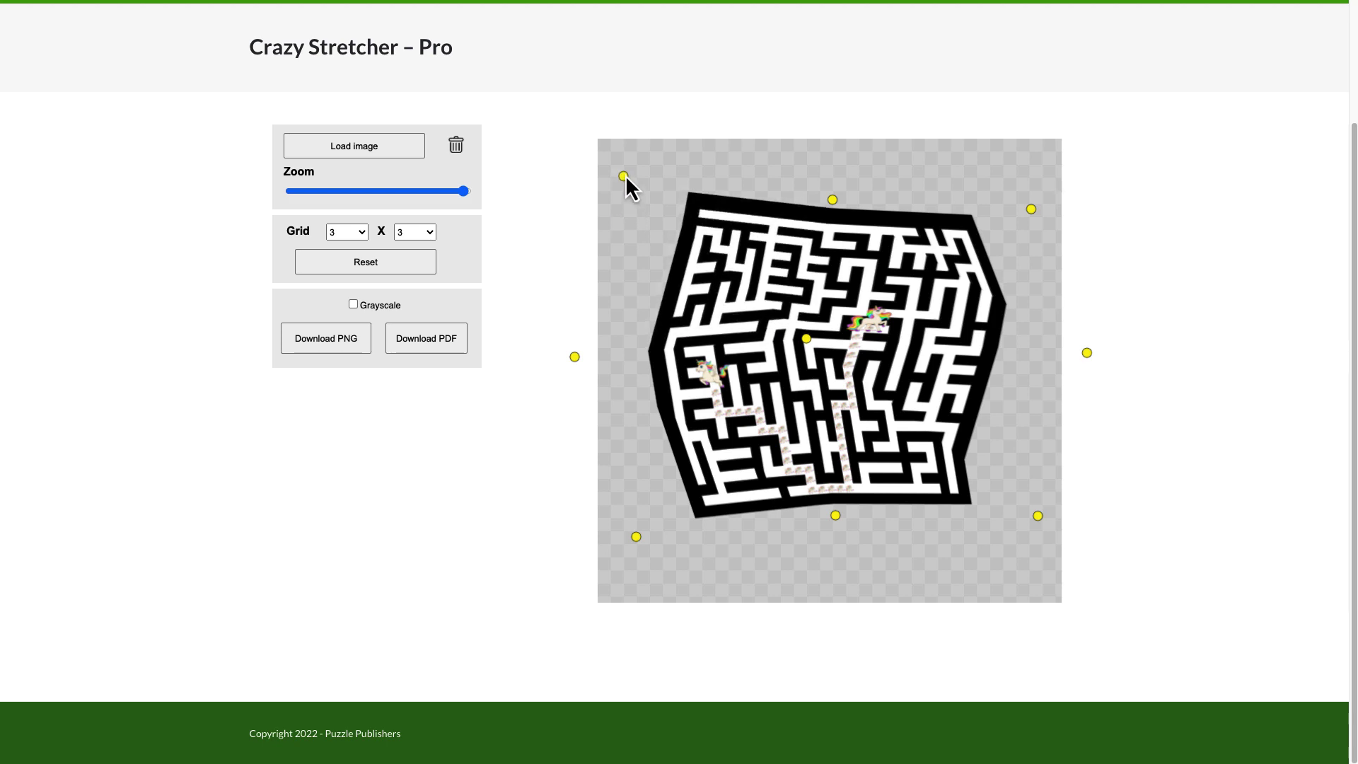
left_click(394, 262)
Set the stretching grid to 5 x 5 control points.
left_click(361, 232)
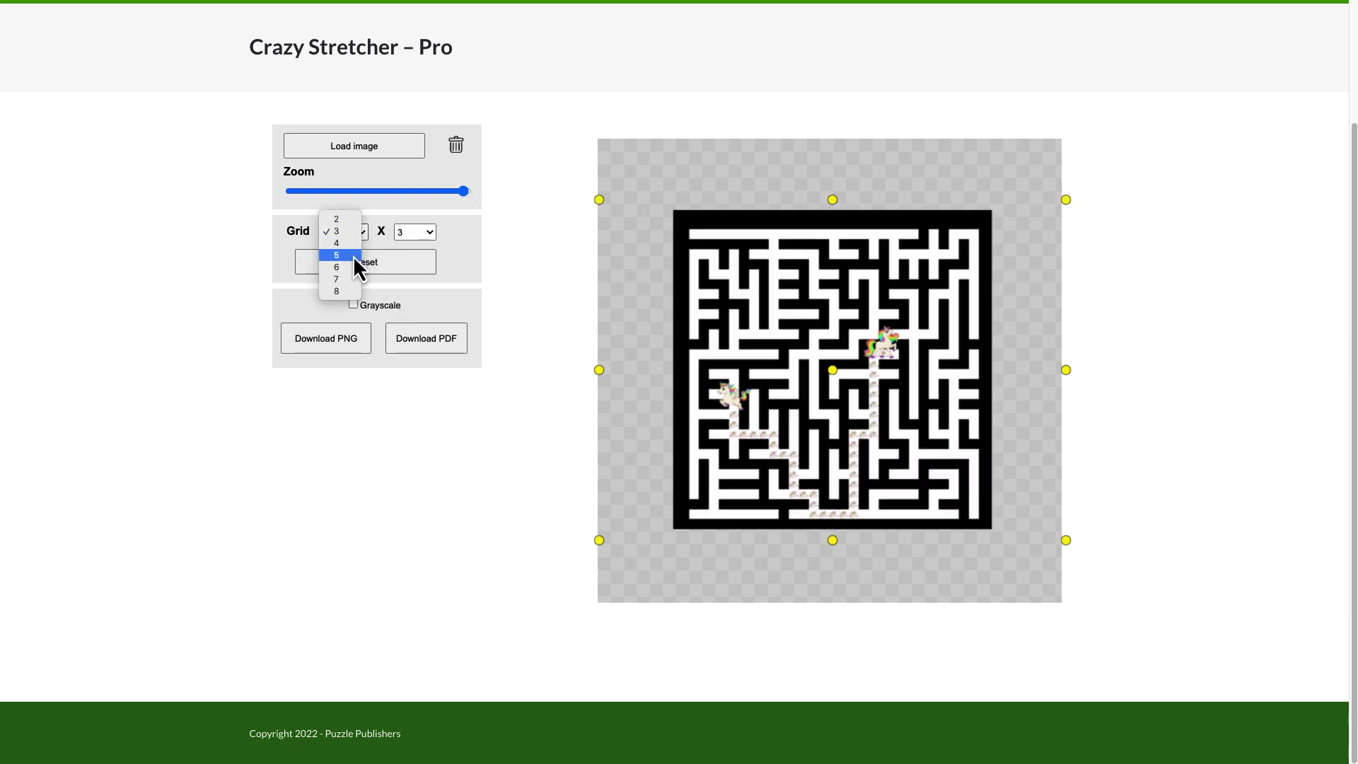
left_click(353, 256)
left_click(432, 236)
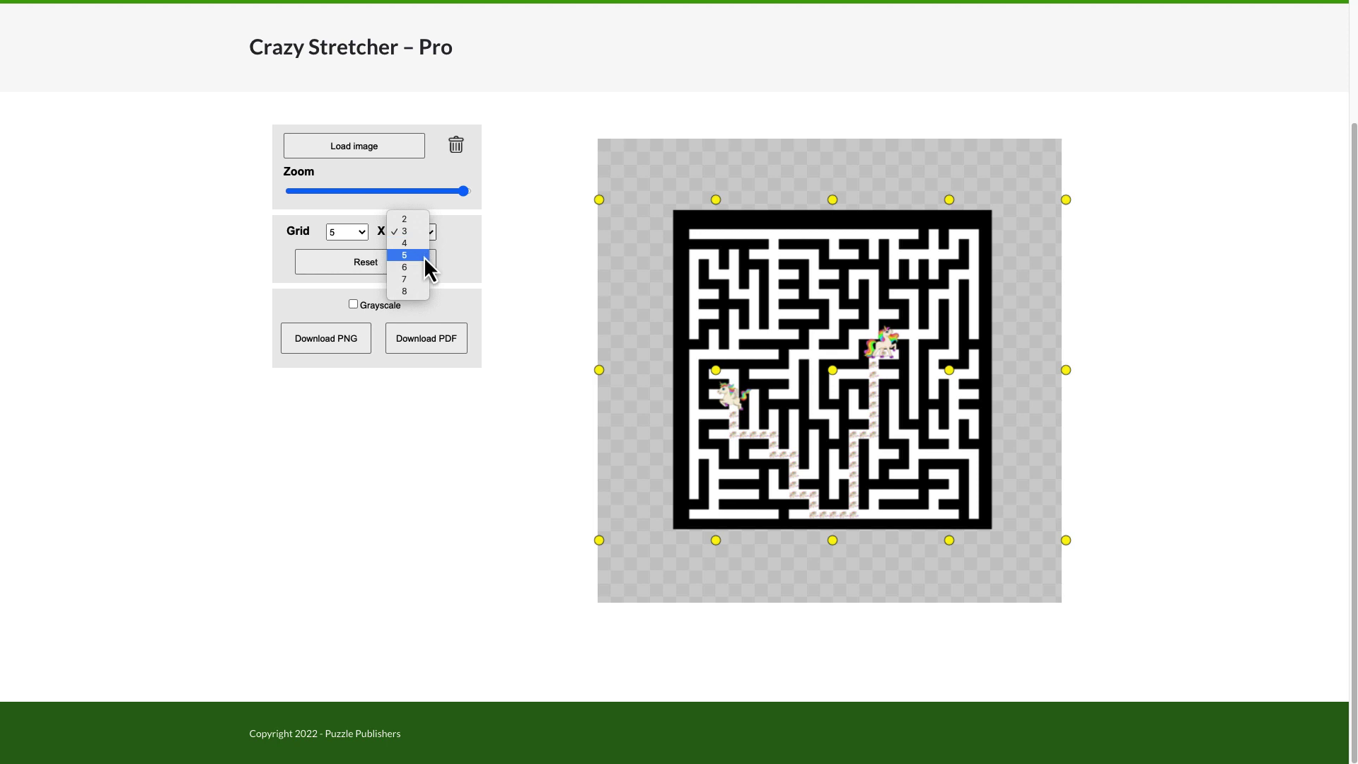
left_click(423, 256)
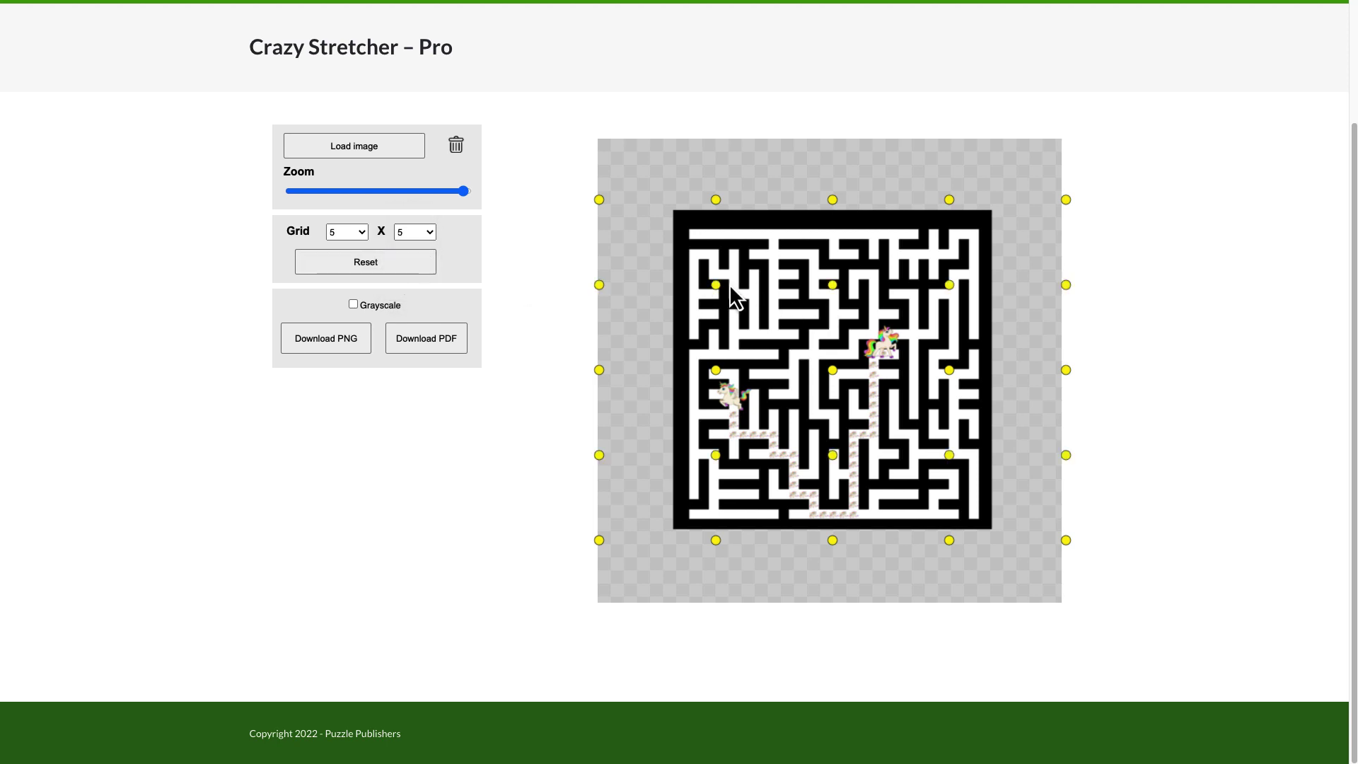
Warp the maze by pulling its inner, top and bottom 5 x 5 grid points outward for wavy edges.
left_click_drag(721, 285, 702, 271)
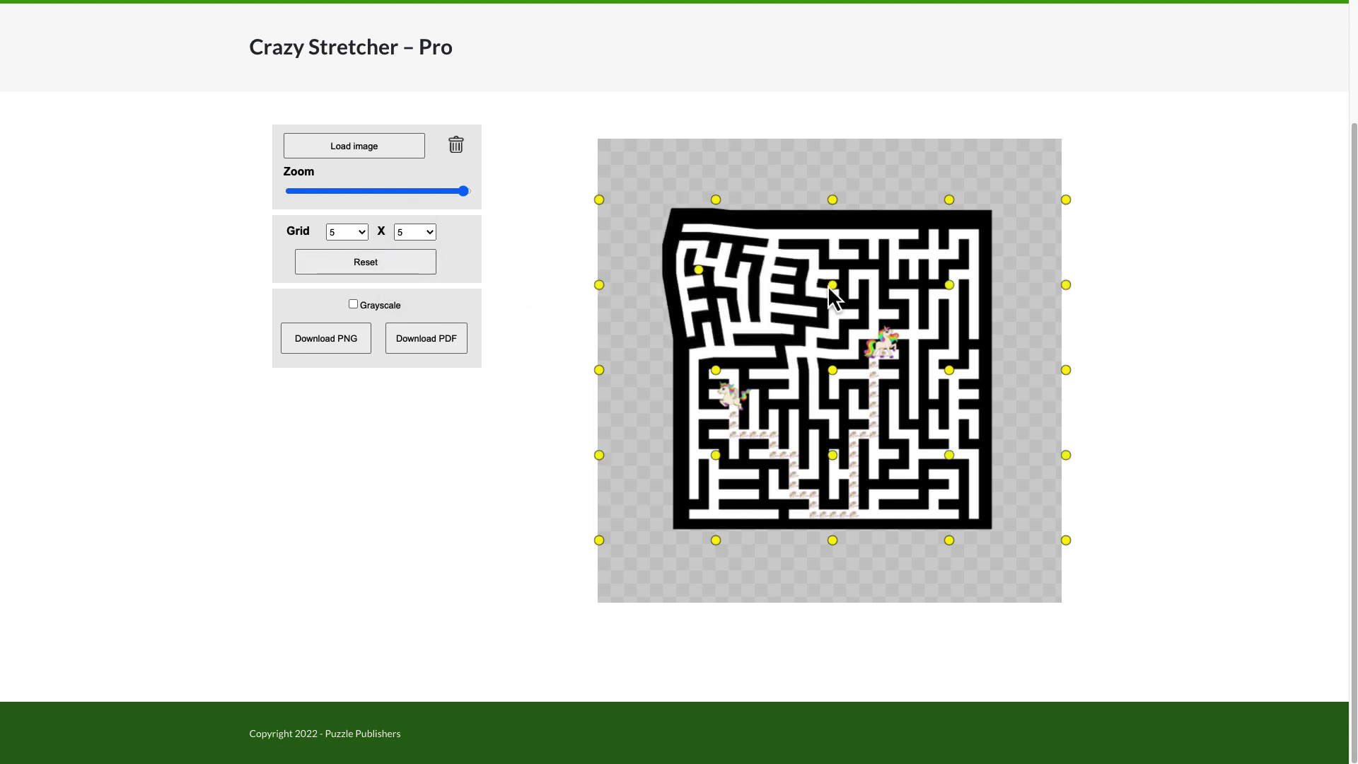
left_click_drag(834, 285, 866, 274)
left_click_drag(949, 284, 973, 266)
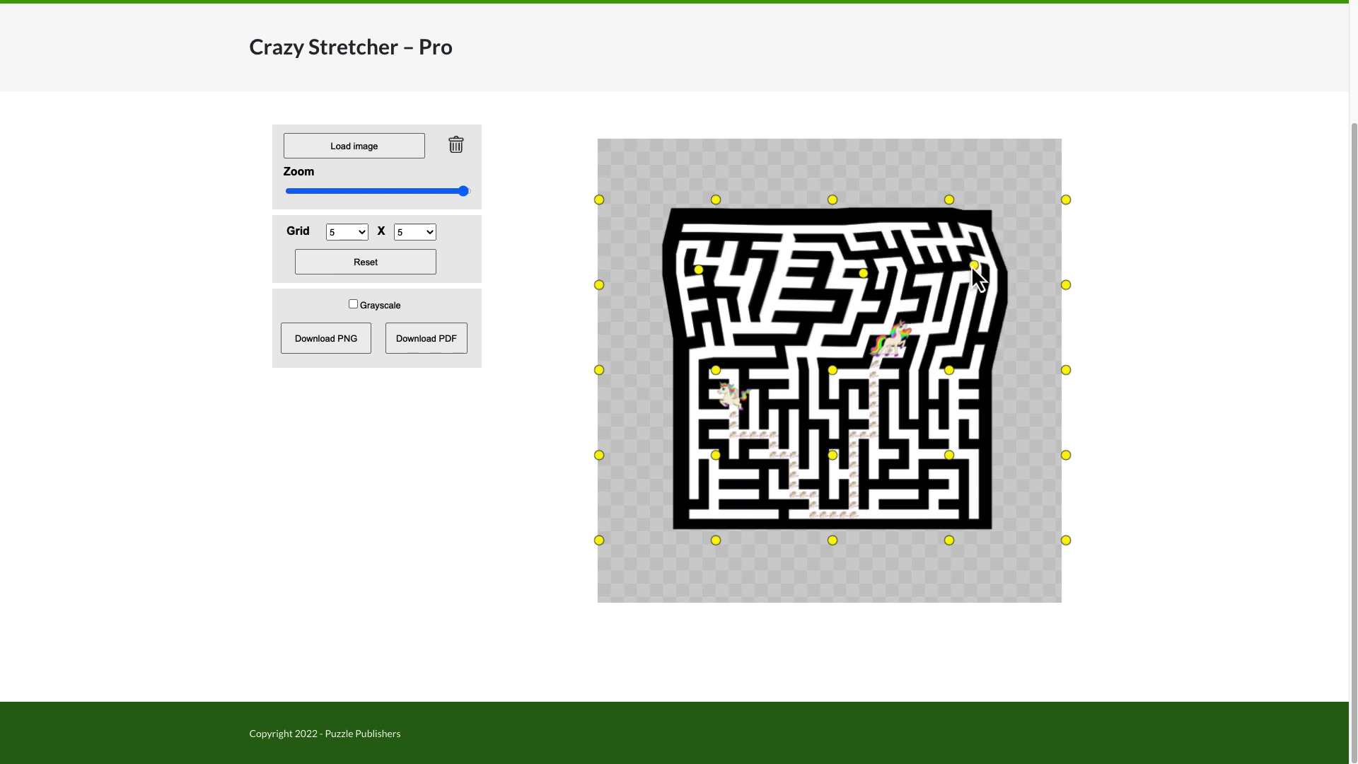
left_click_drag(956, 463, 980, 466)
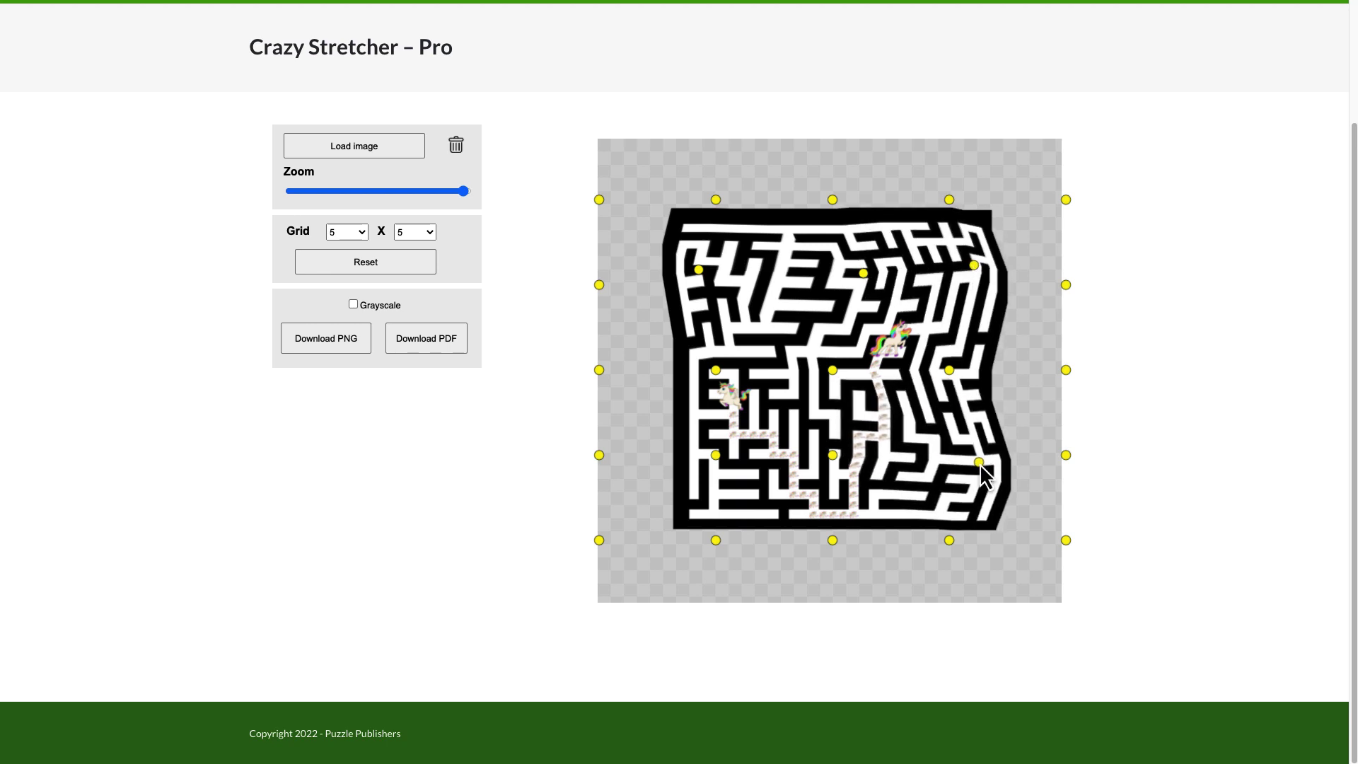
left_click_drag(832, 539, 833, 565)
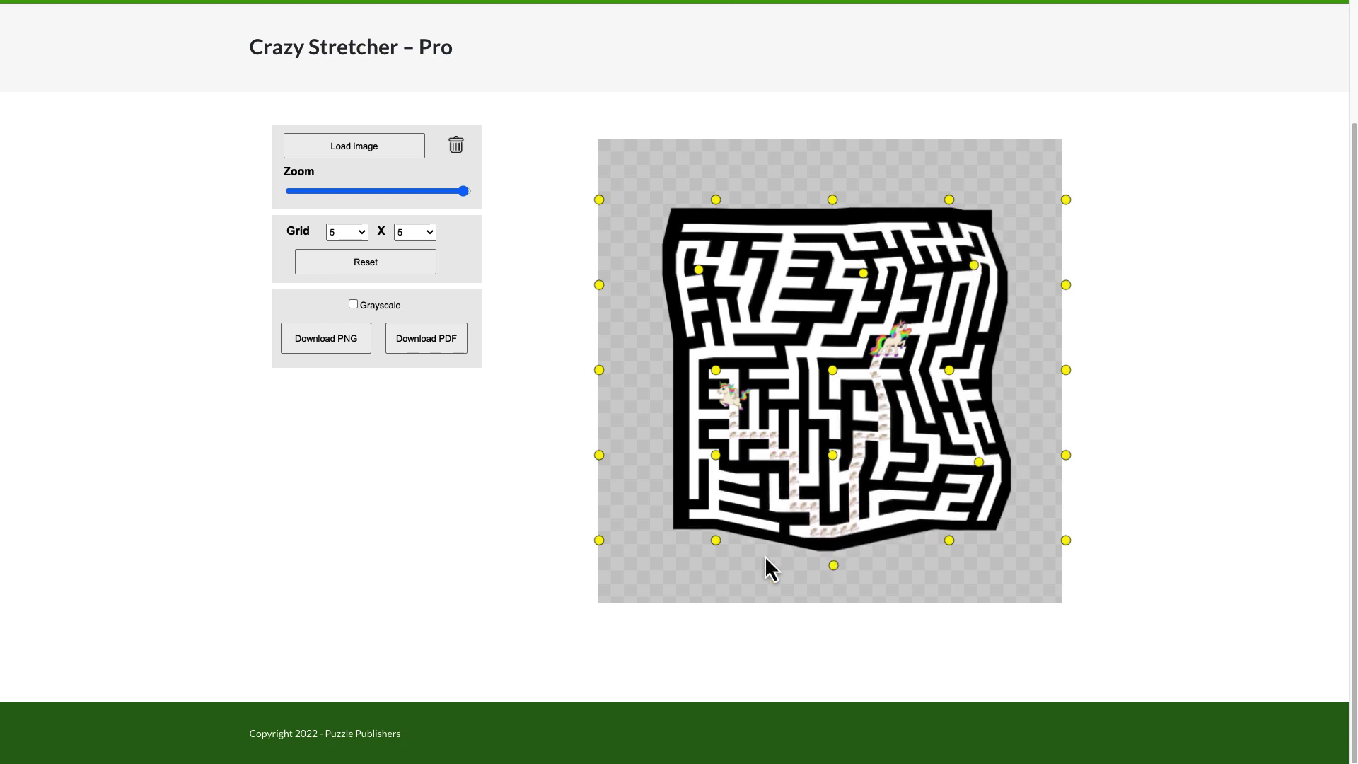
left_click_drag(708, 541, 702, 557)
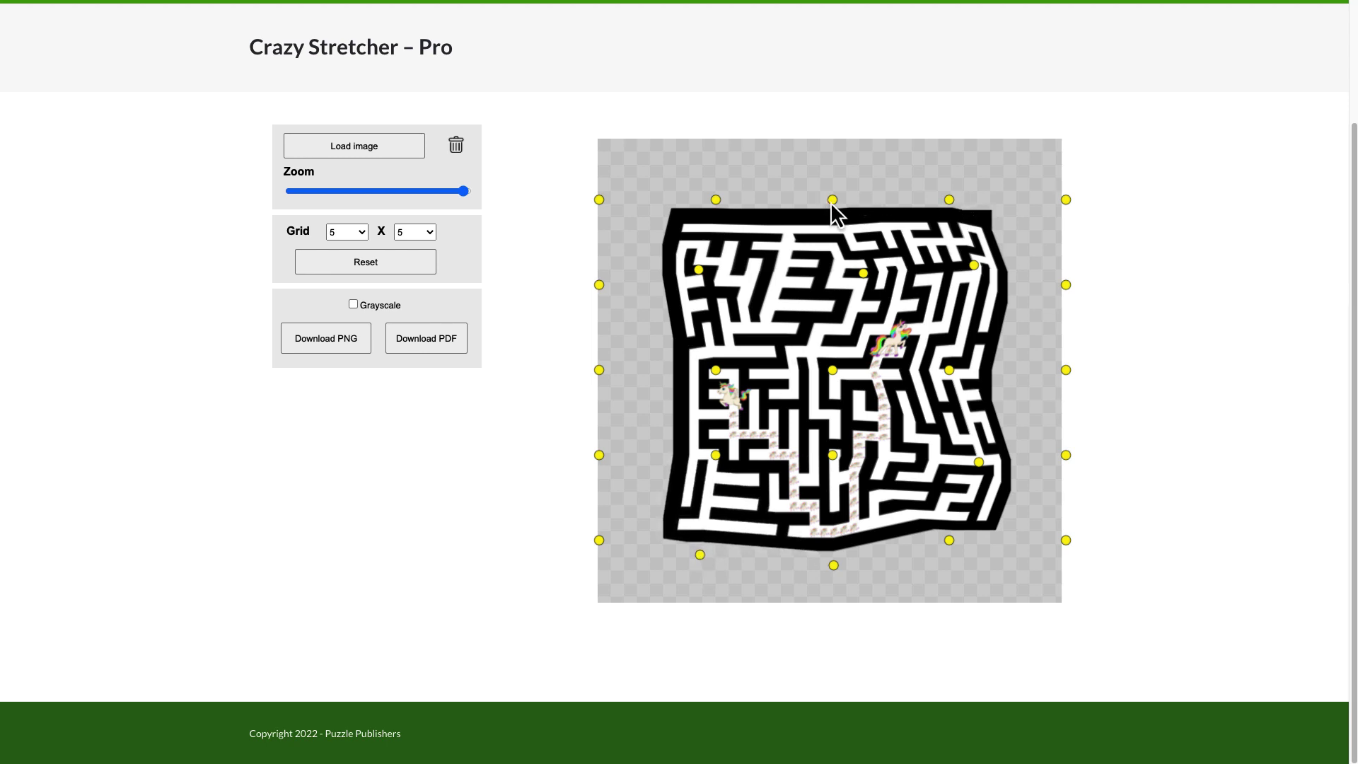
left_click_drag(832, 201, 827, 176)
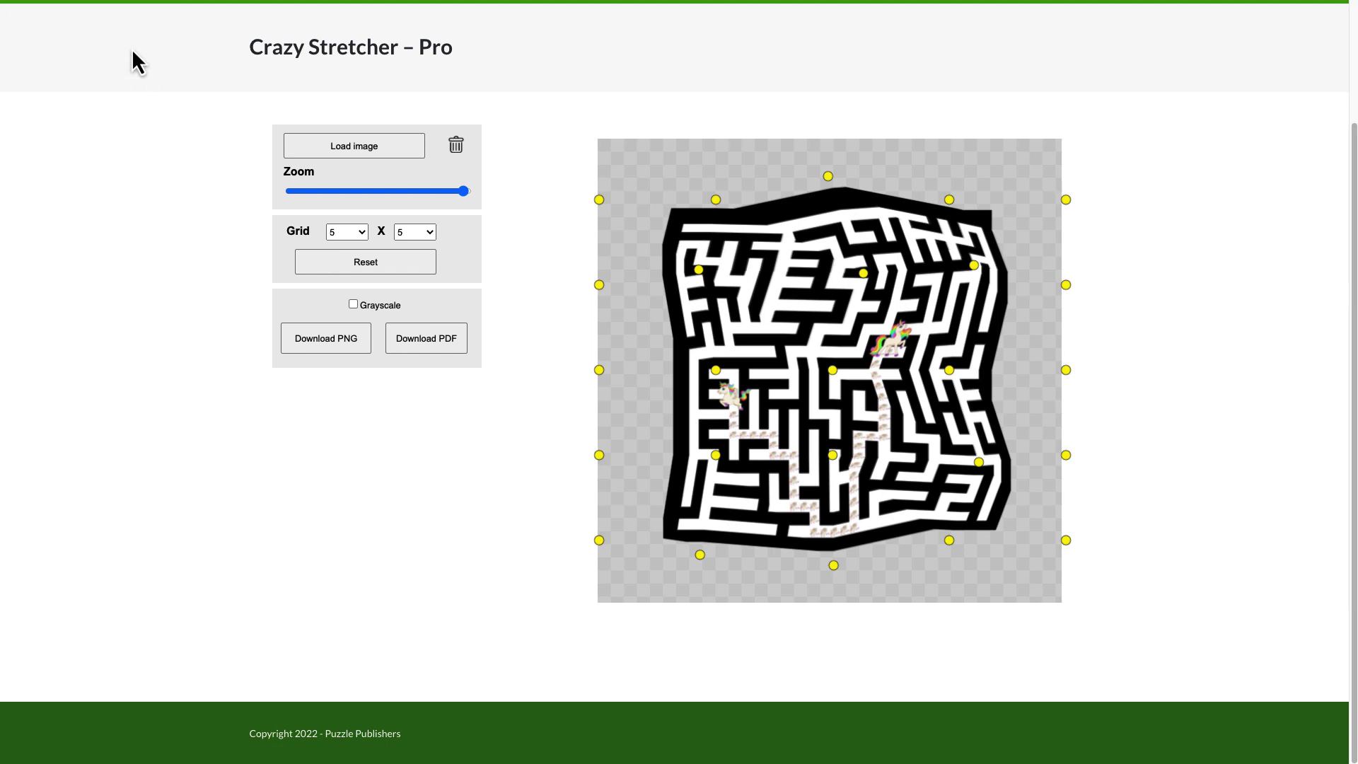
Return to the Pro software list and open Search It Find It Pro.
left_click(17, 6)
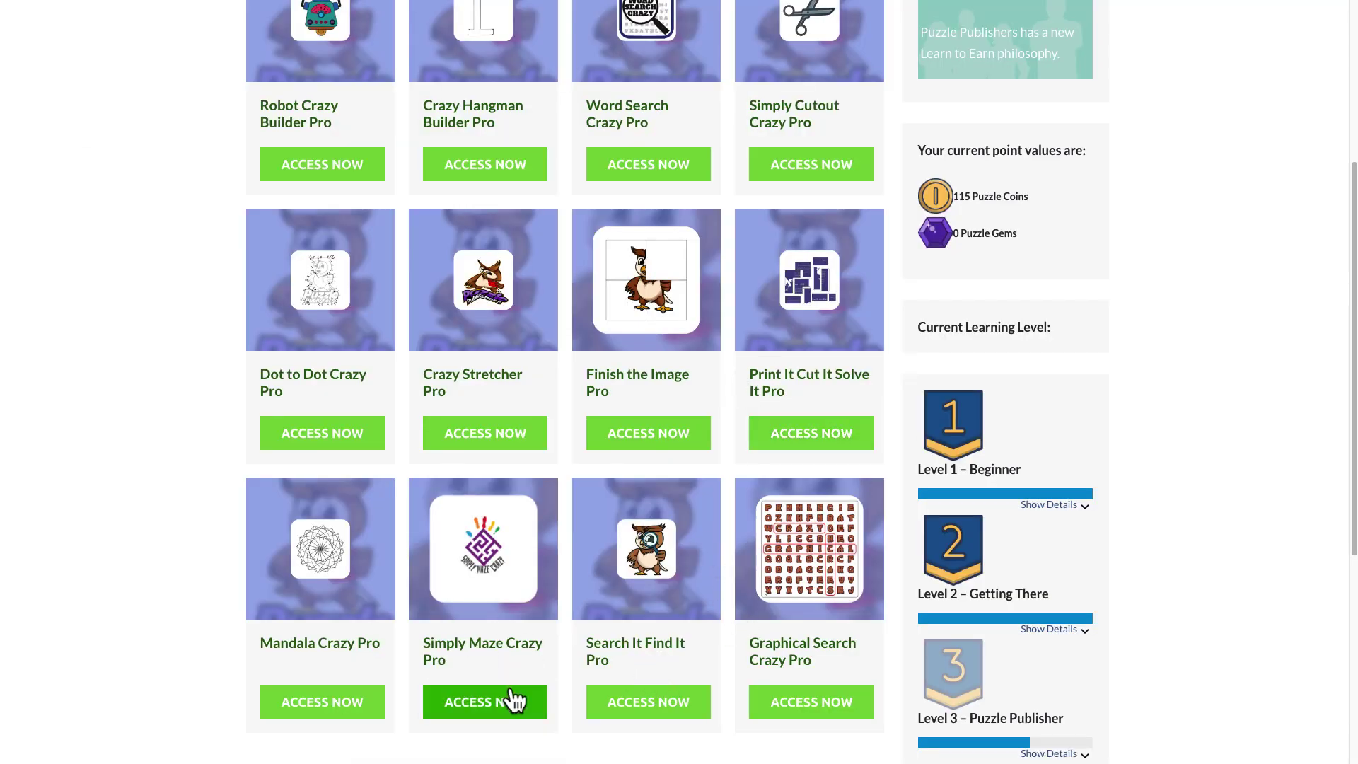
left_click(649, 702)
scroll(1157, 490, "down", 2)
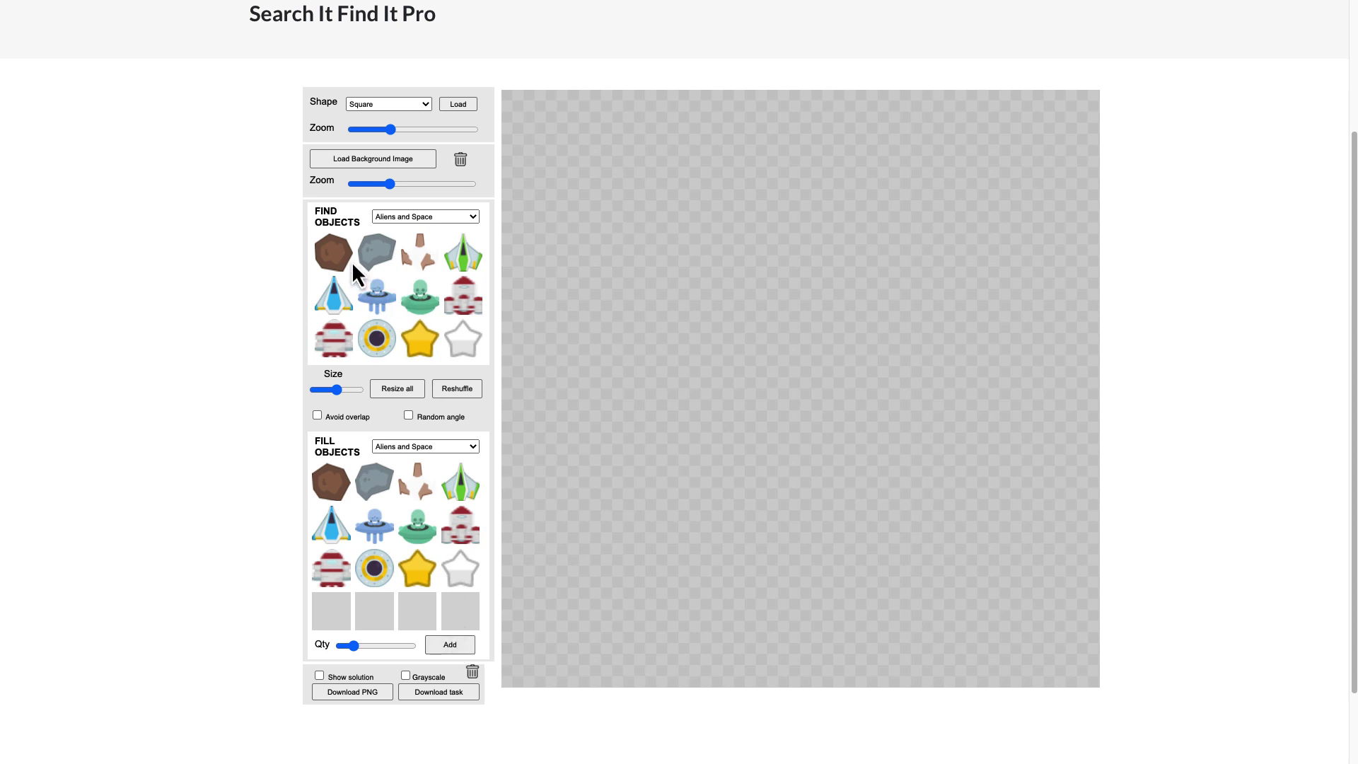
Add three gold stars from the Aliens and Space find objects and clear the canvas.
left_click(417, 346)
left_click(417, 345)
left_click(417, 345)
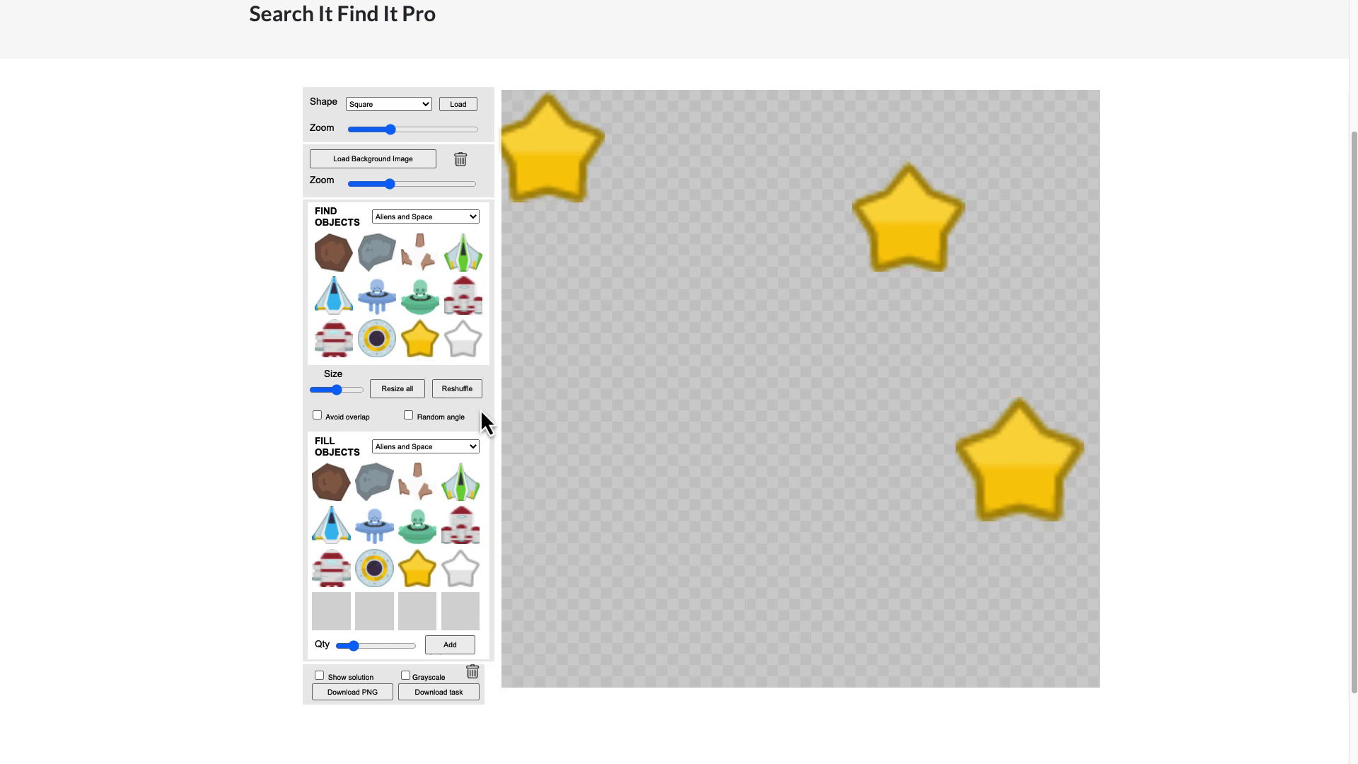
left_click(473, 671)
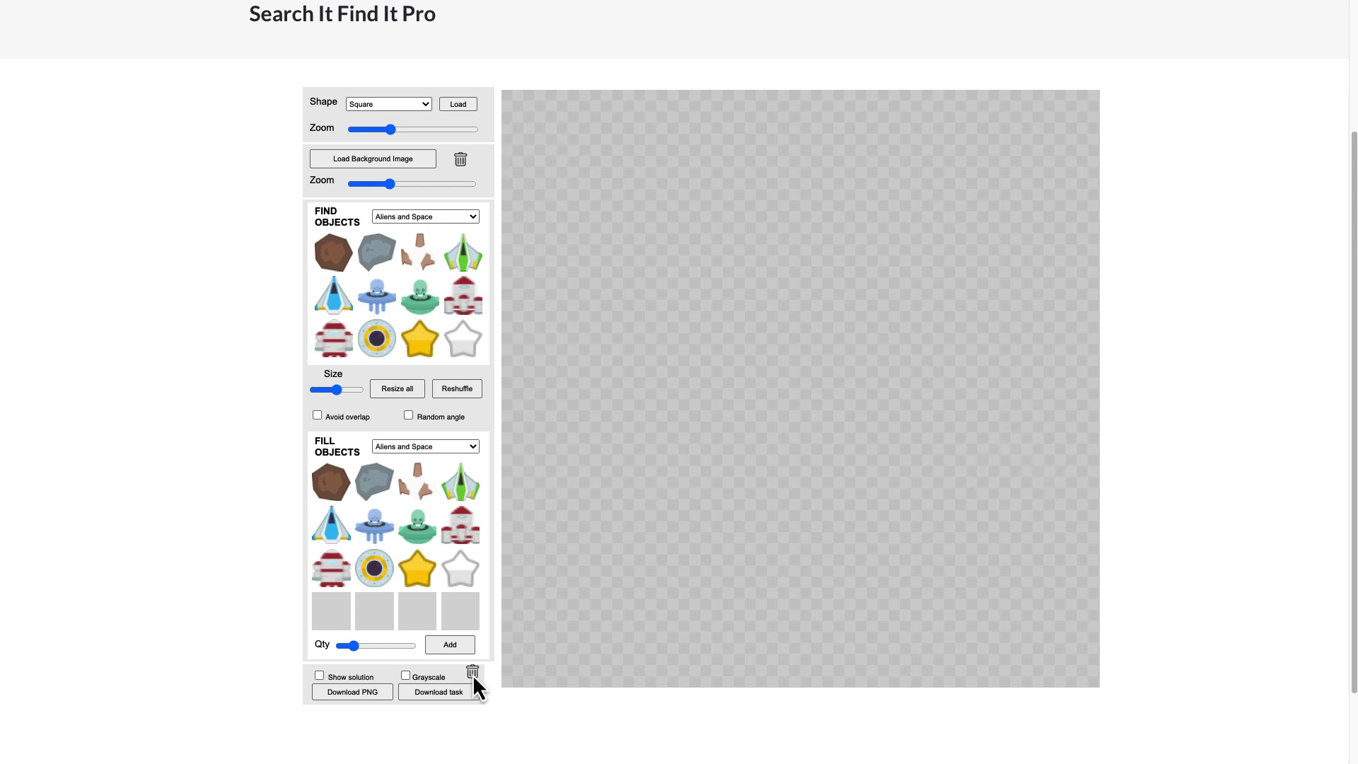
Add a single gold star from the find objects and move it near the middle of the canvas.
left_click(421, 344)
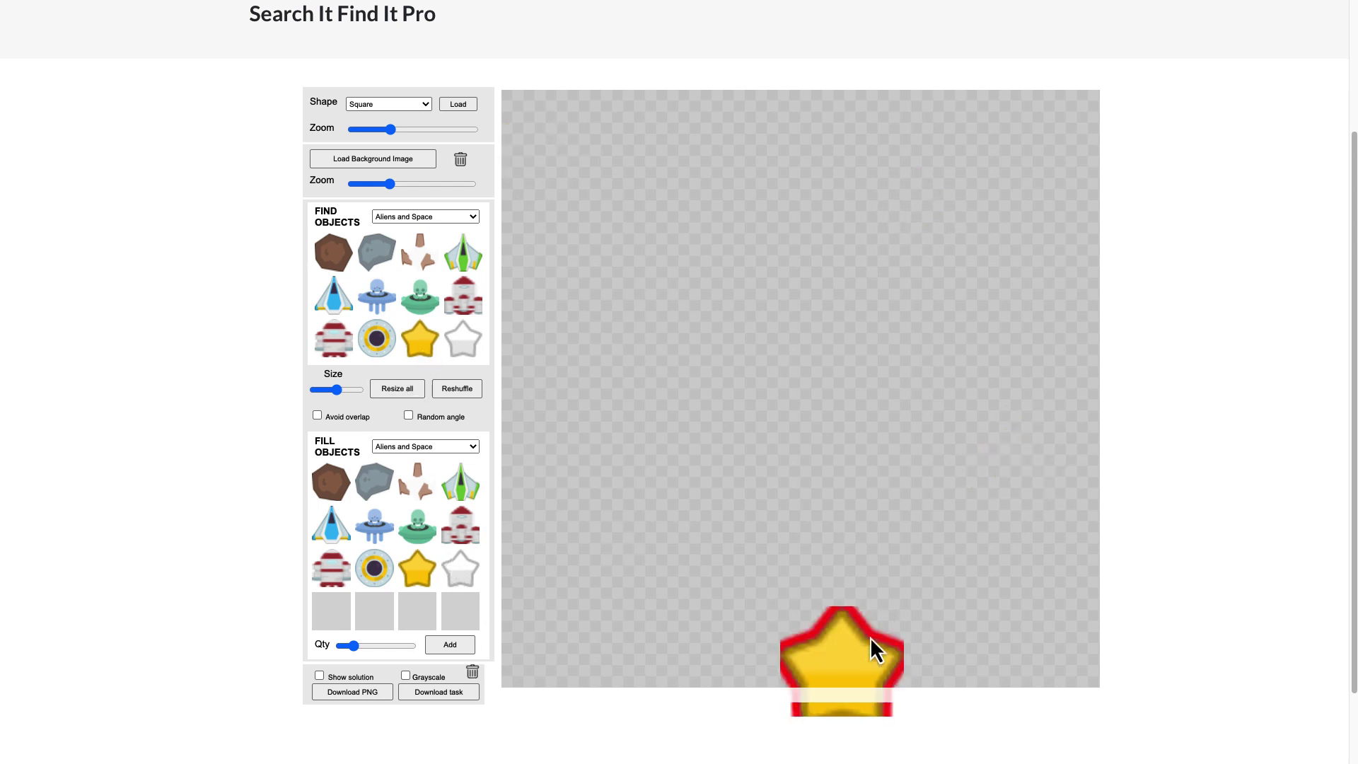
left_click_drag(869, 637, 851, 324)
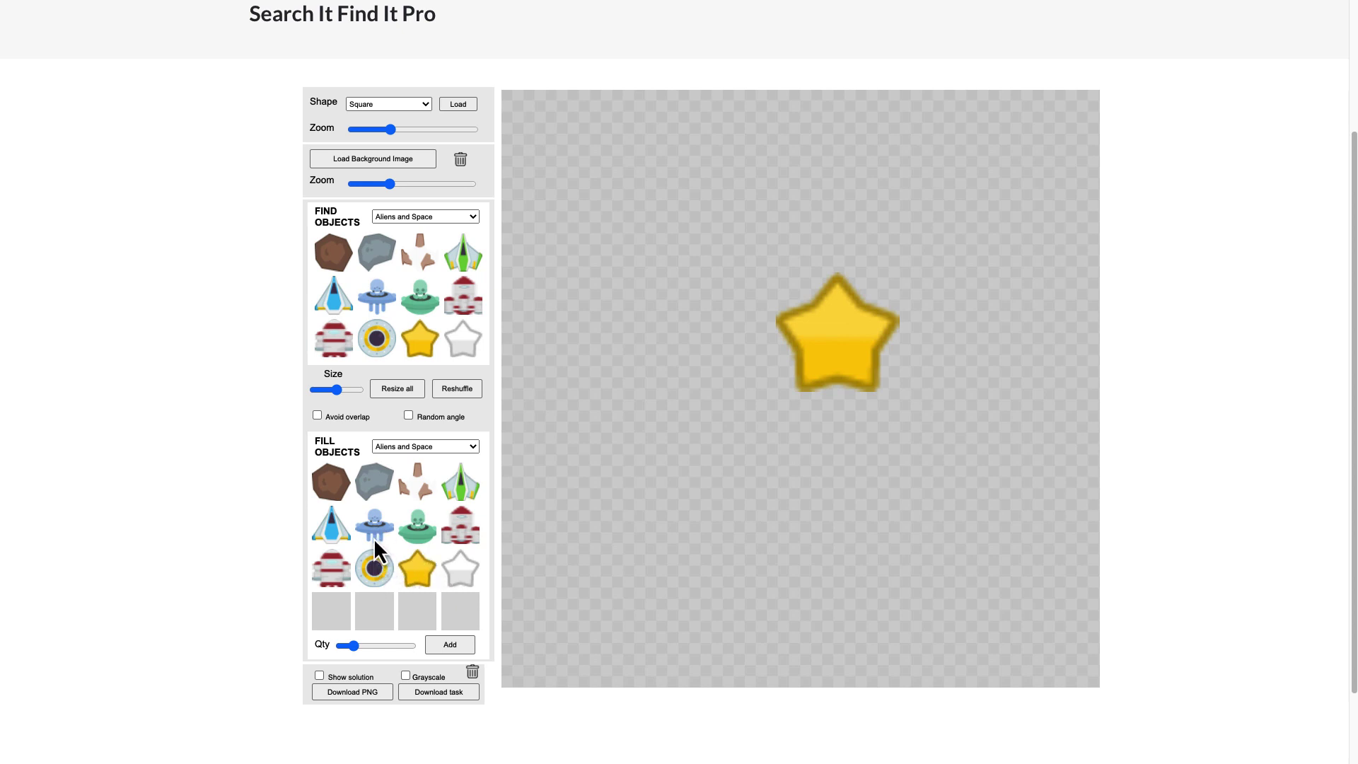
Scatter a small quantity of space fill objects, and move the white star and round porthole away from the gold stars.
left_click_drag(354, 642, 360, 646)
left_click_drag(354, 648, 351, 648)
left_click(450, 645)
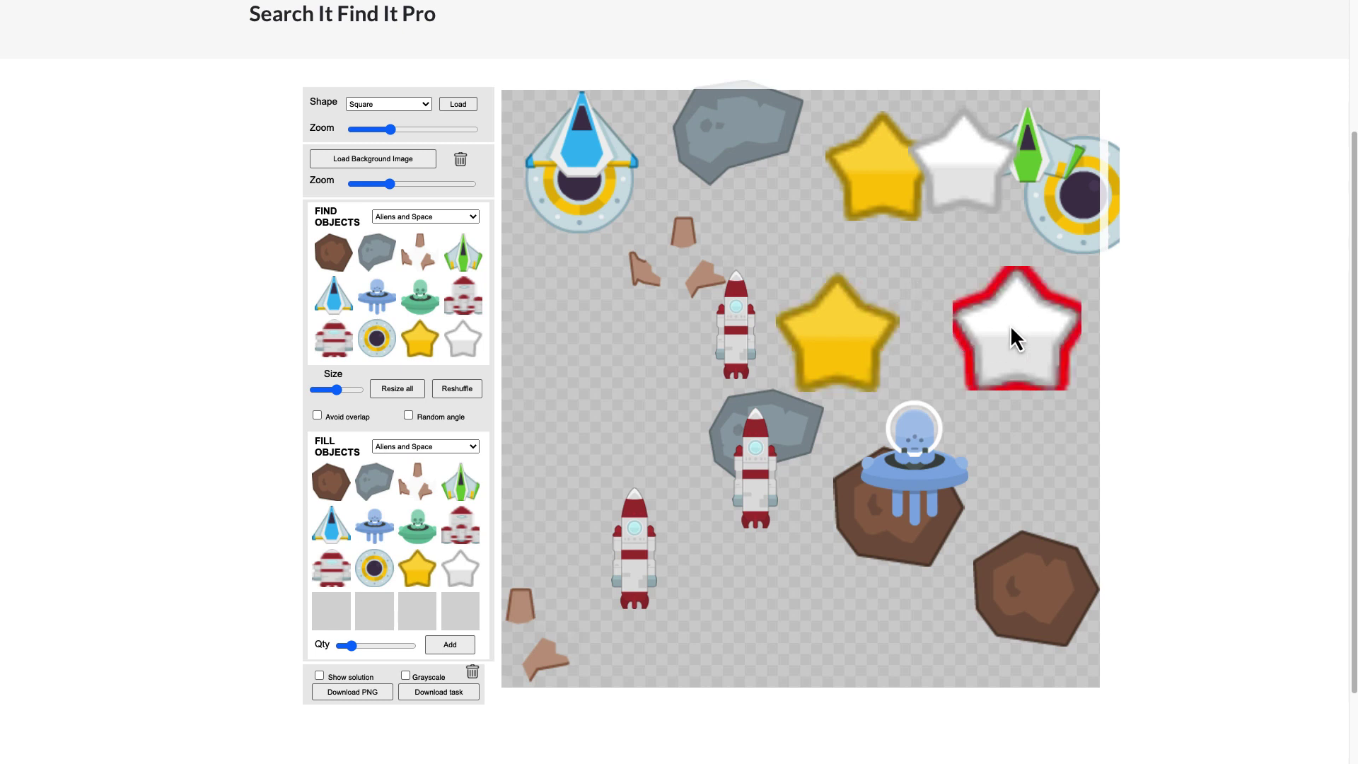
left_click_drag(1010, 325, 859, 212)
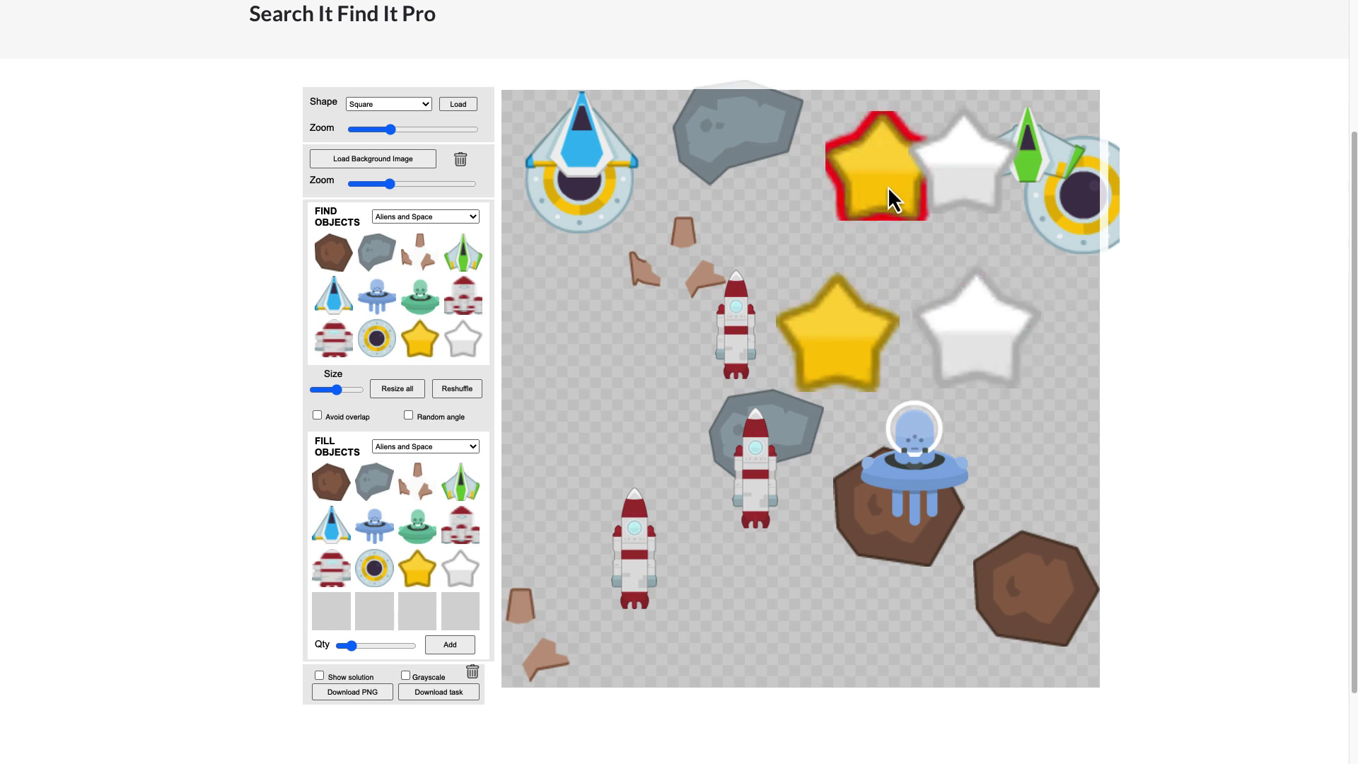
left_click_drag(1069, 197, 593, 446)
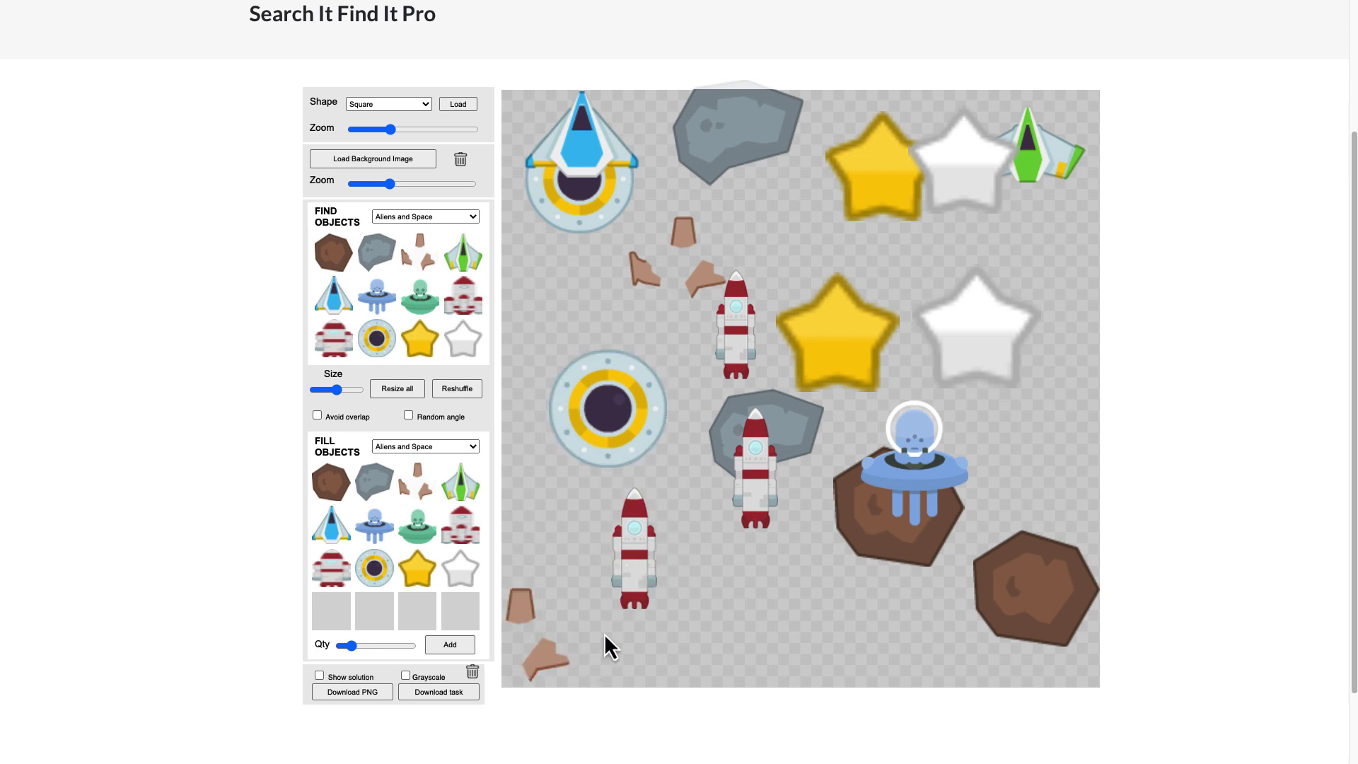
Toggle the solution display on and off, and download and open the task image task.png.
left_click(319, 676)
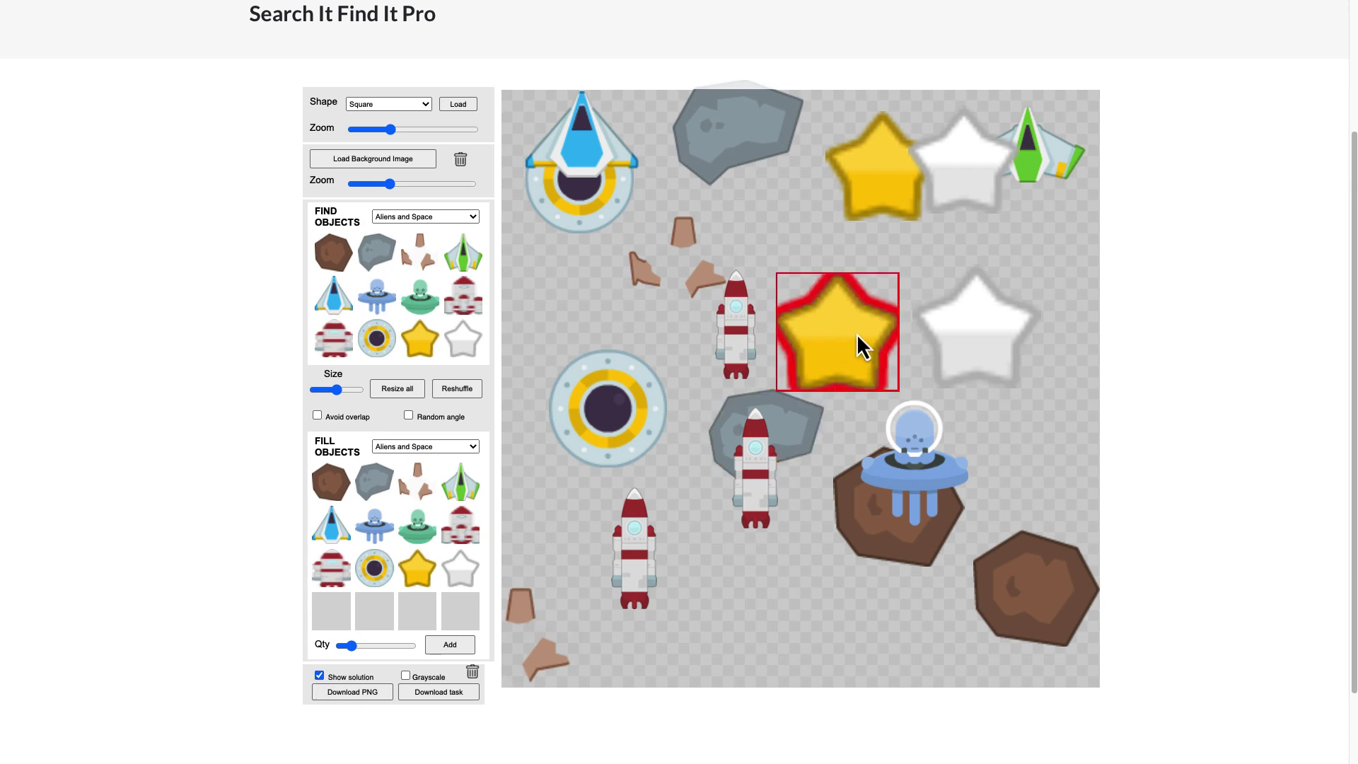
left_click(318, 676)
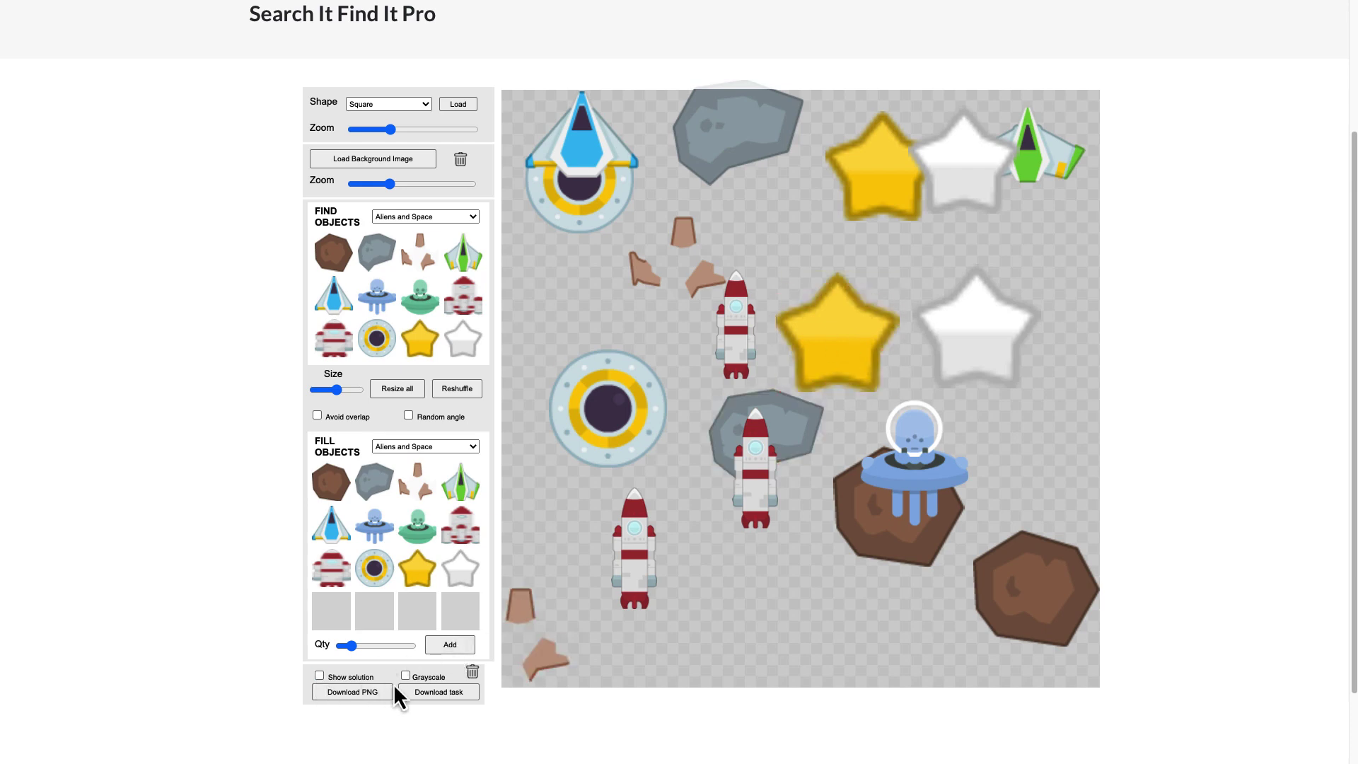
left_click(423, 693)
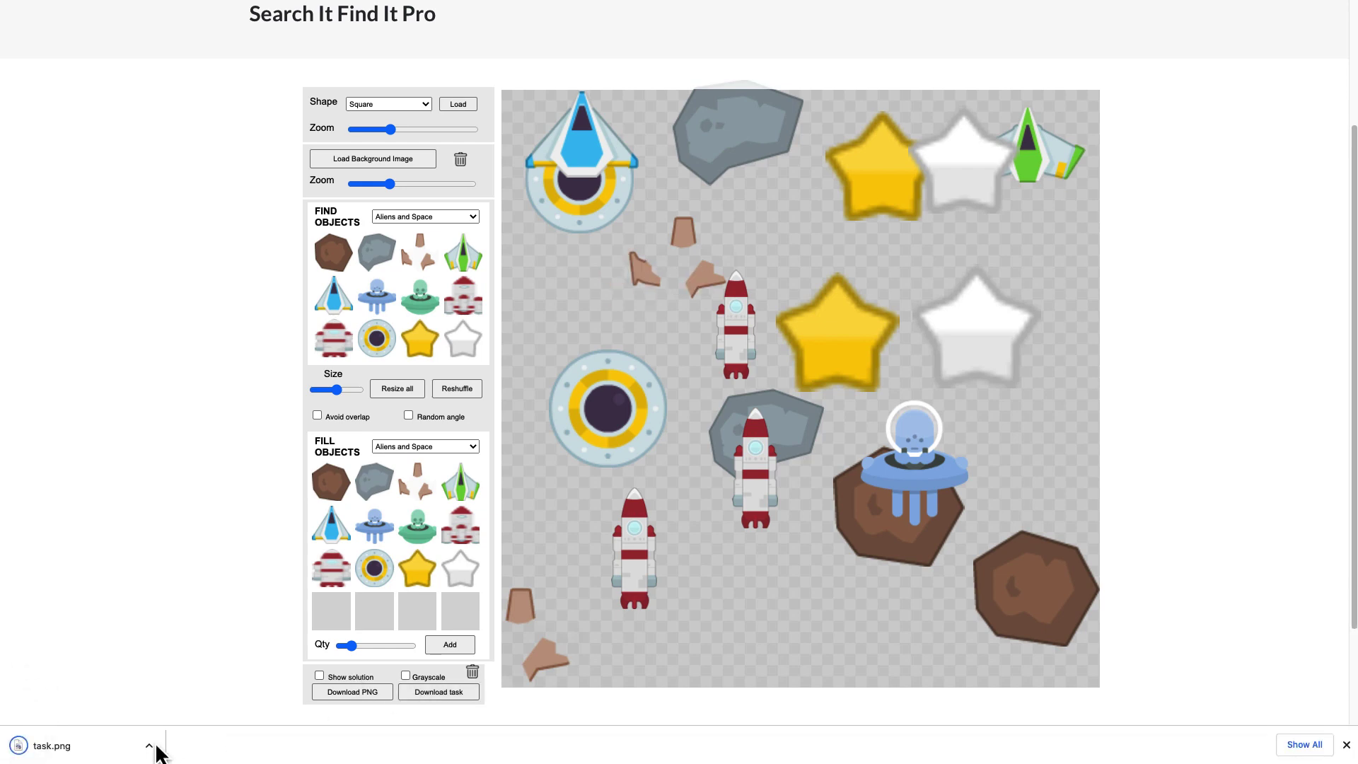
left_click(147, 745)
left_click(173, 755)
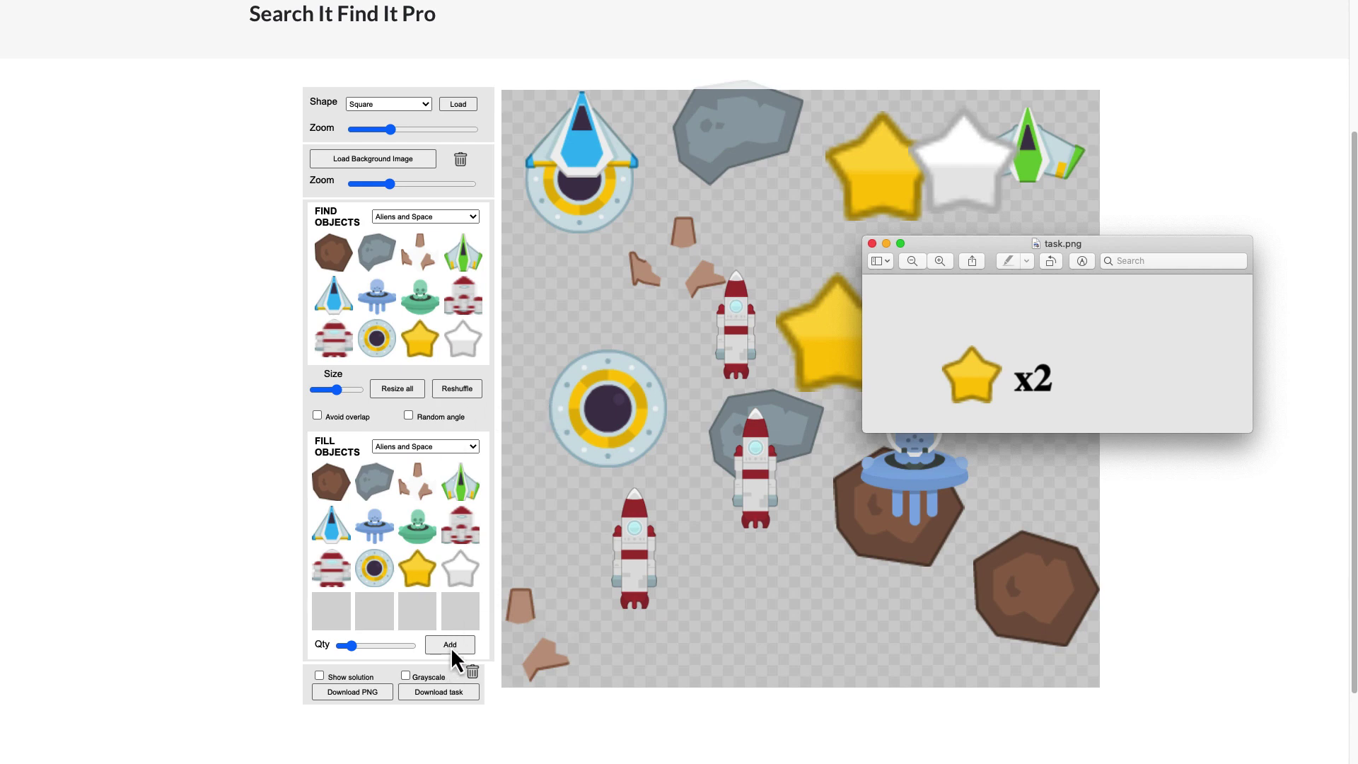
Load 02.png from the Colored_Character_PNG folder into the first empty fill object slot and add unicorns to the canvas.
left_click(328, 618)
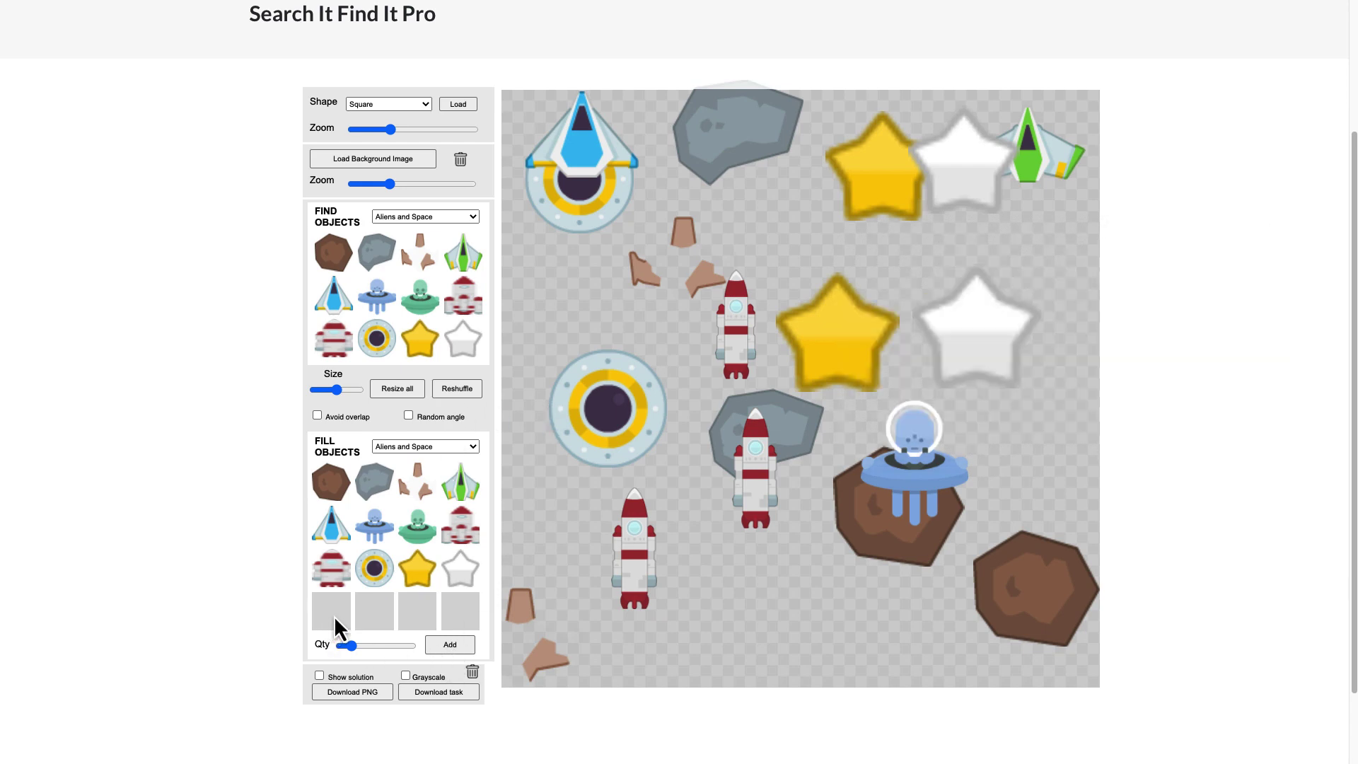
left_click(458, 645)
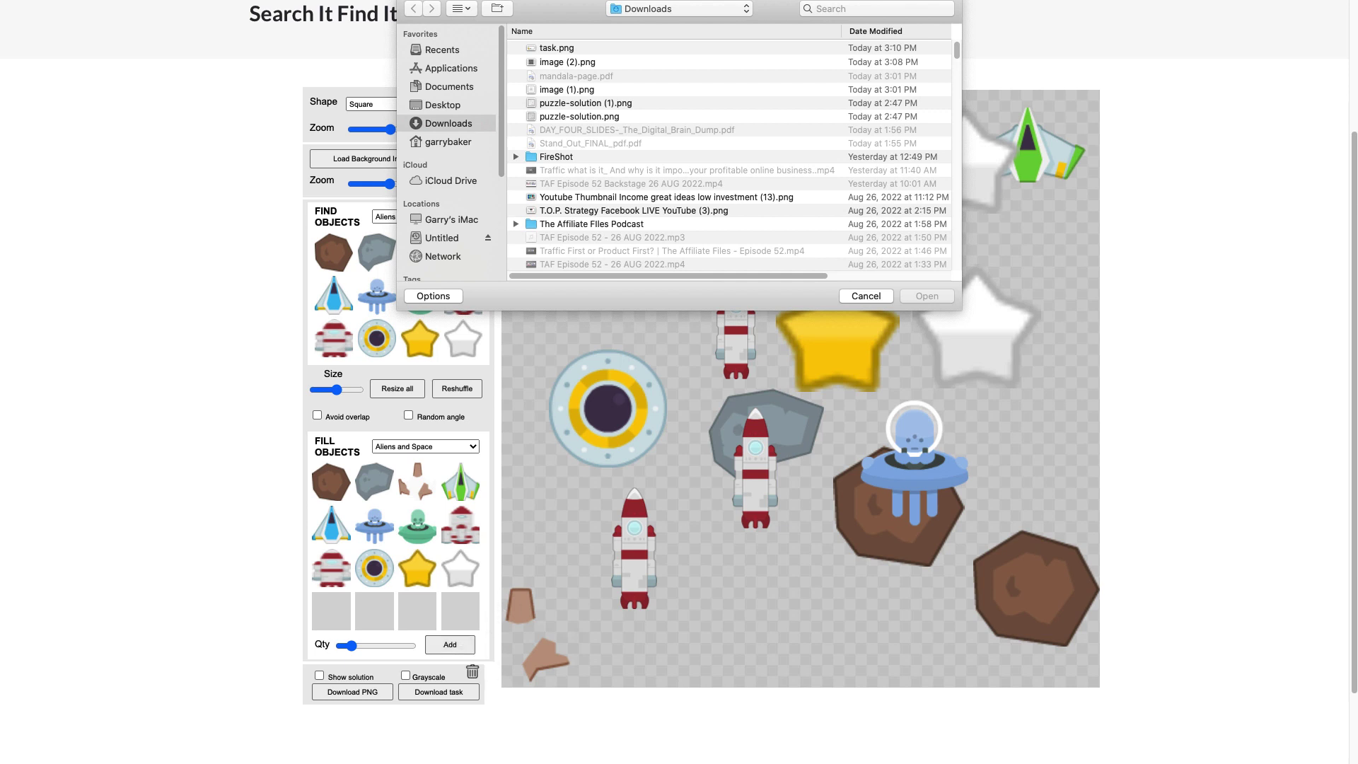
left_click(675, 9)
left_click(661, 91)
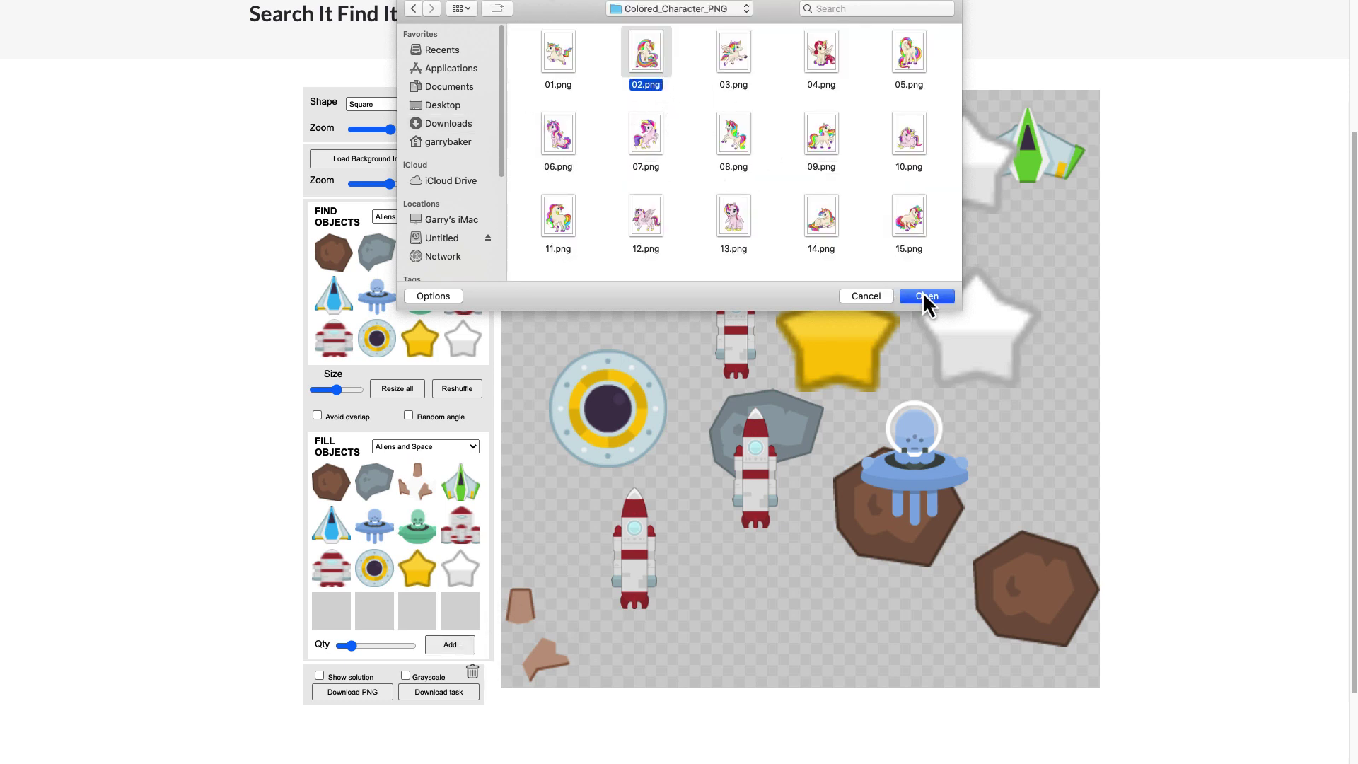
left_click(923, 295)
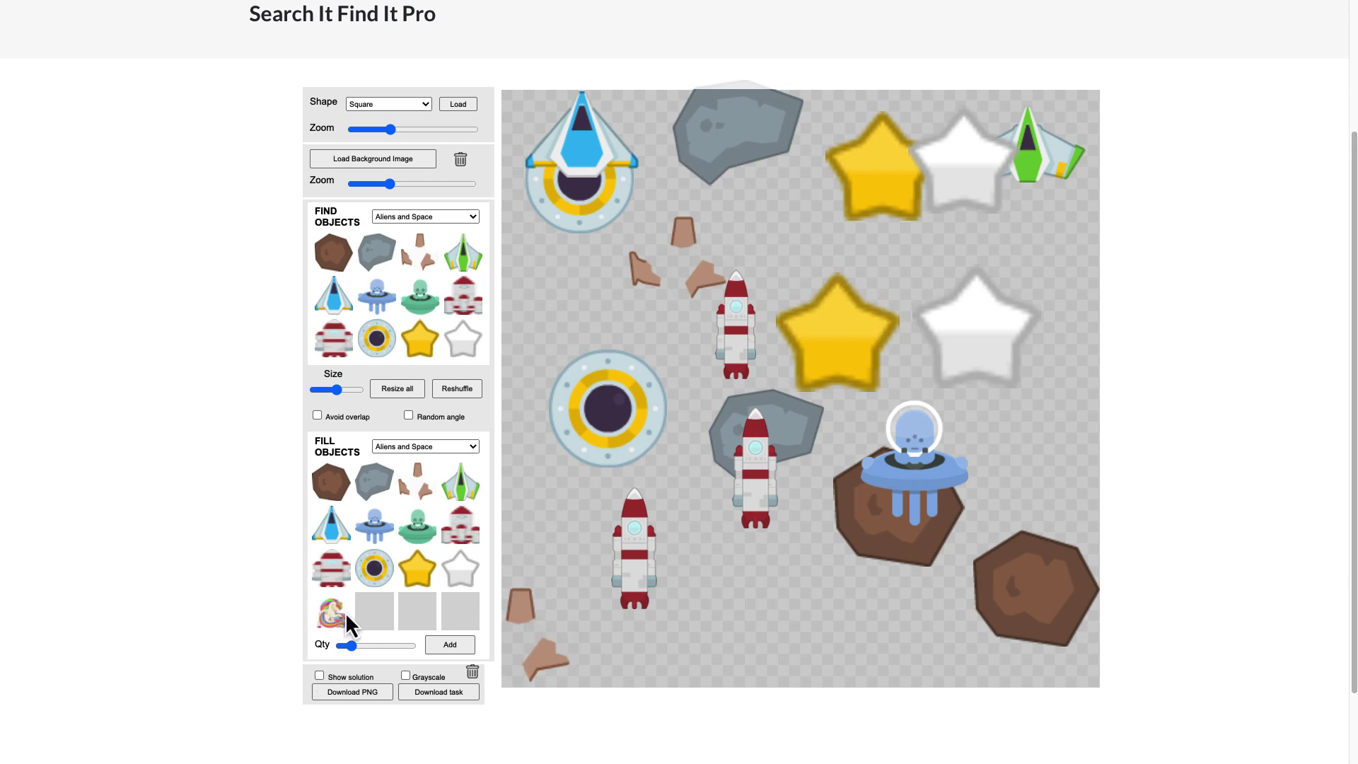
left_click(335, 614)
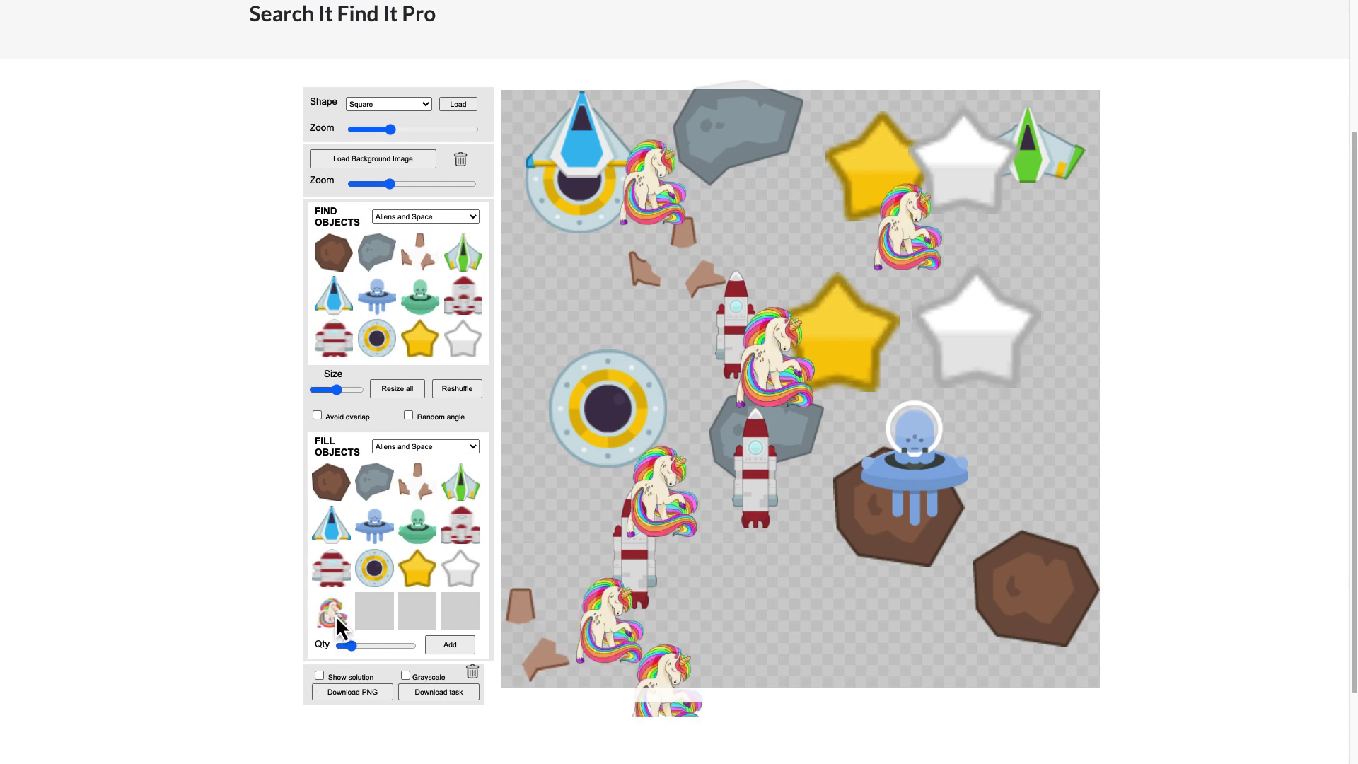
Browse the find object sets Animals 1, Animals 2, Animals Square, Characters, Game Pieces and Fish Tank.
left_click(477, 218)
left_click(435, 223)
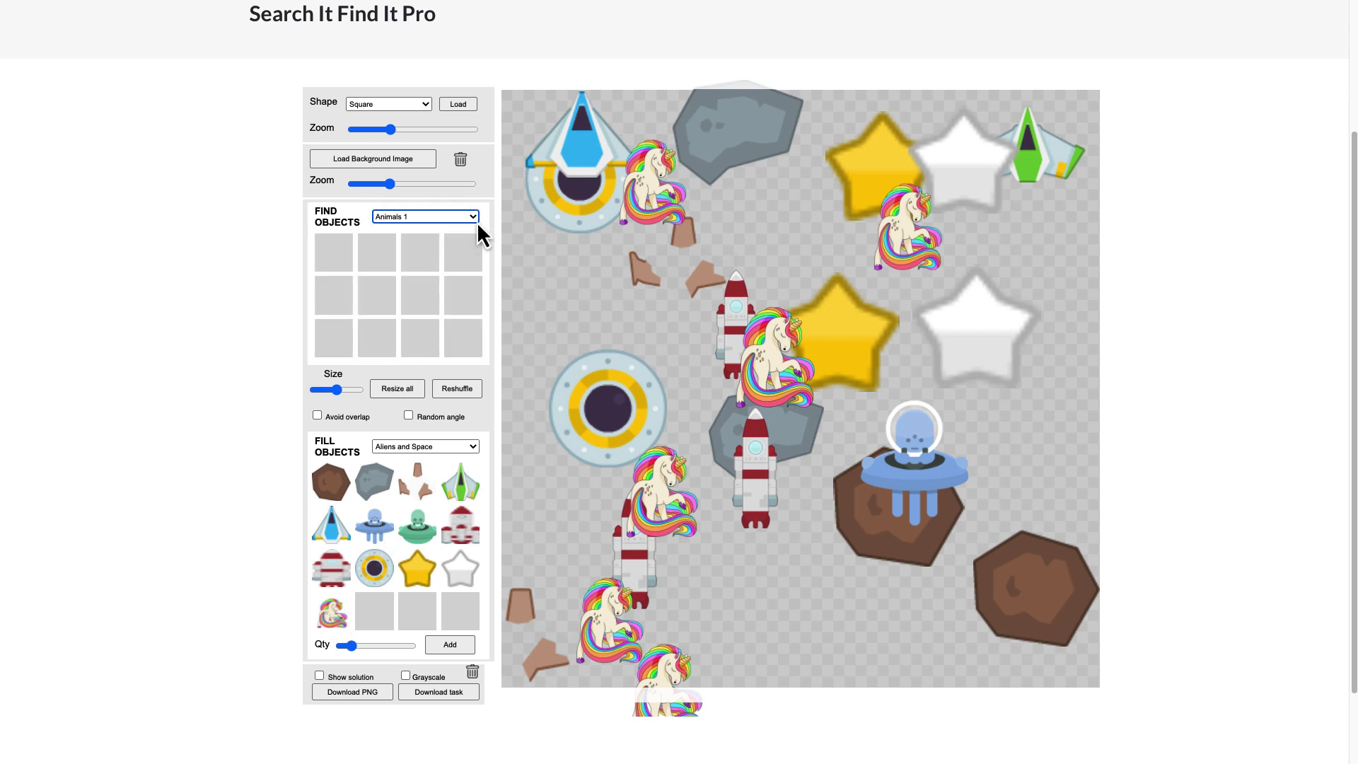
left_click(473, 218)
left_click(466, 227)
left_click(472, 218)
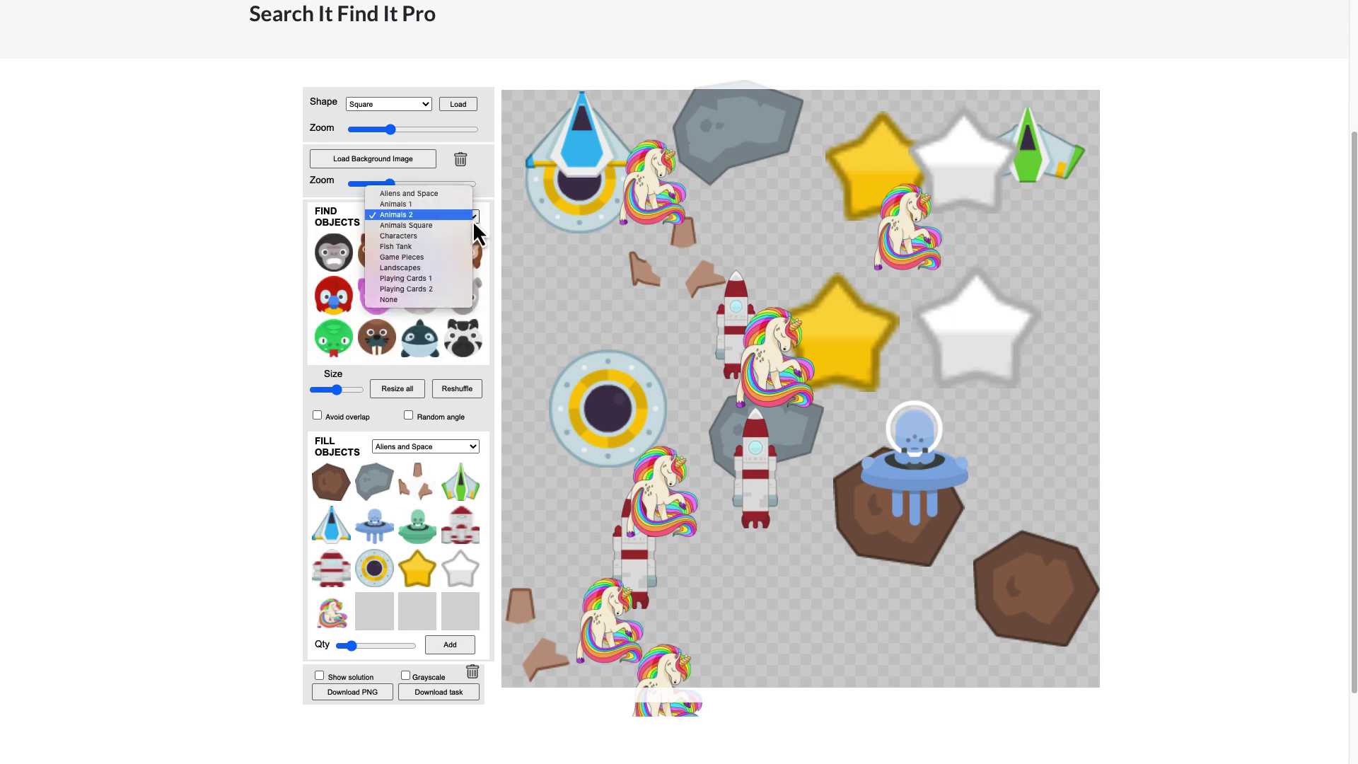
left_click(443, 227)
left_click(477, 217)
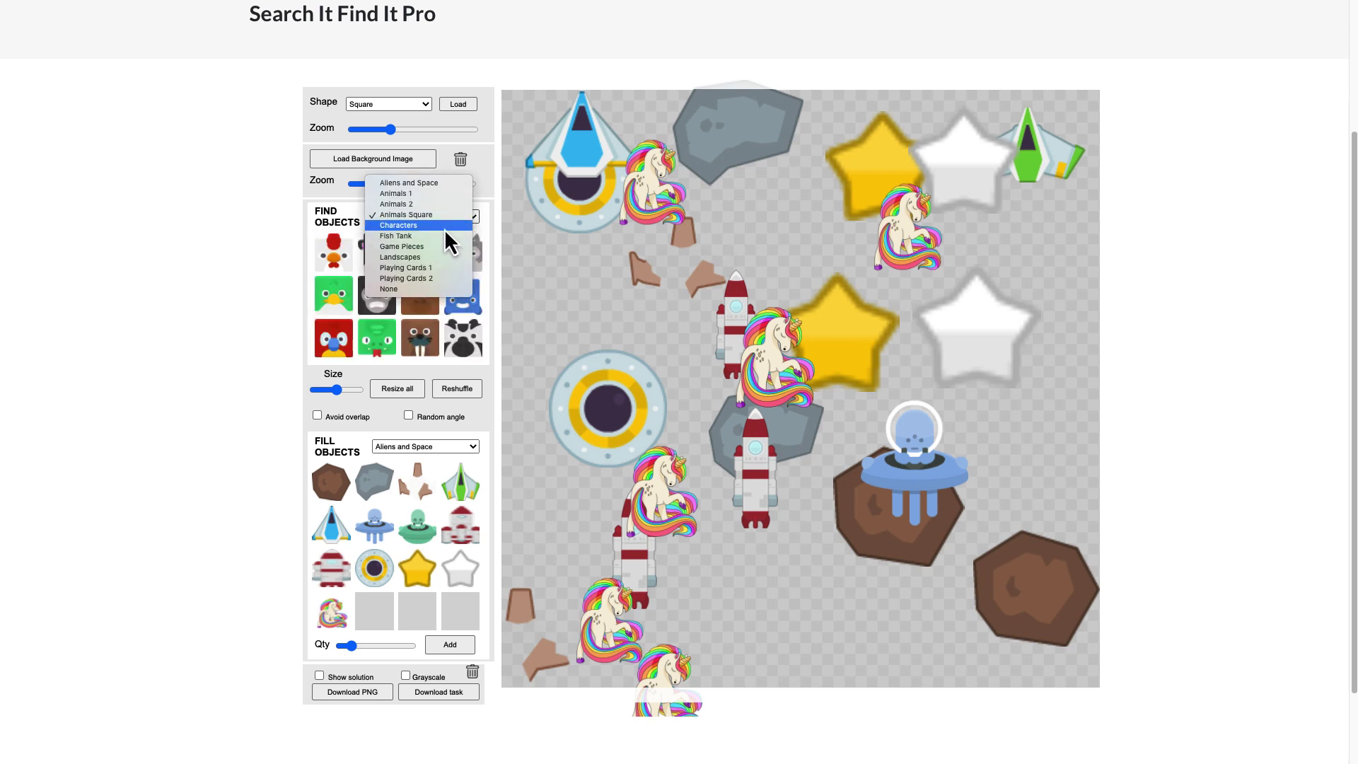
left_click(446, 227)
left_click(456, 222)
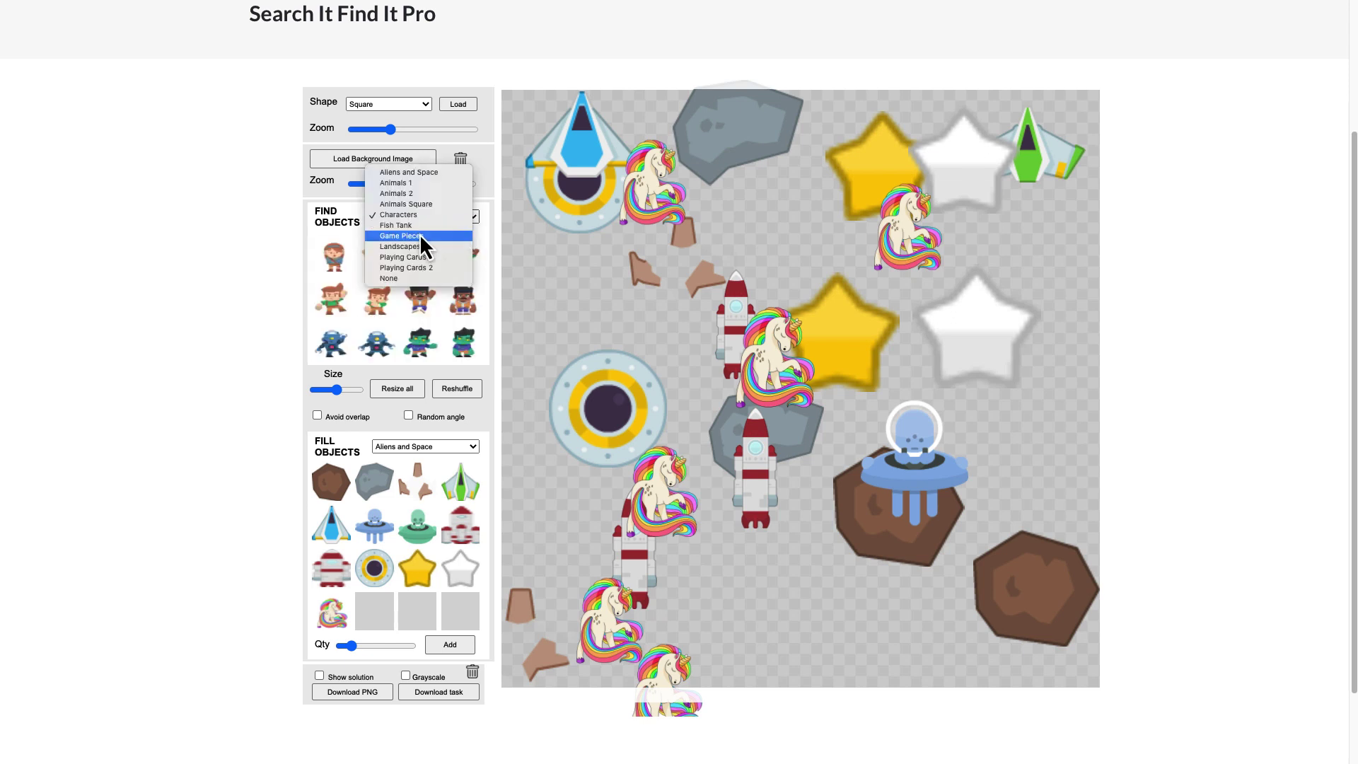
left_click(419, 238)
left_click(443, 220)
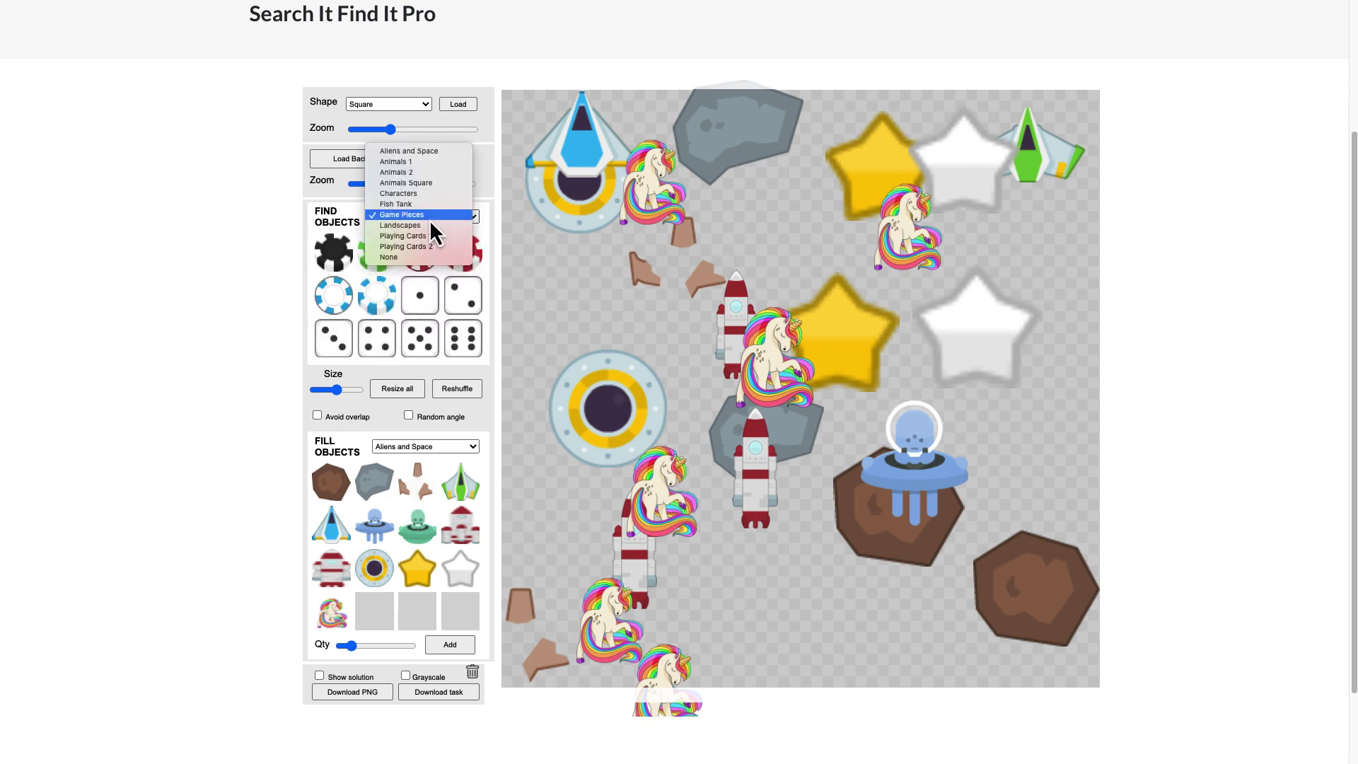
left_click(426, 209)
Preview the Playing Cards 1 fill objects and the Playing Cards 1, Landscapes and Playing Cards 2 find objects.
left_click(468, 447)
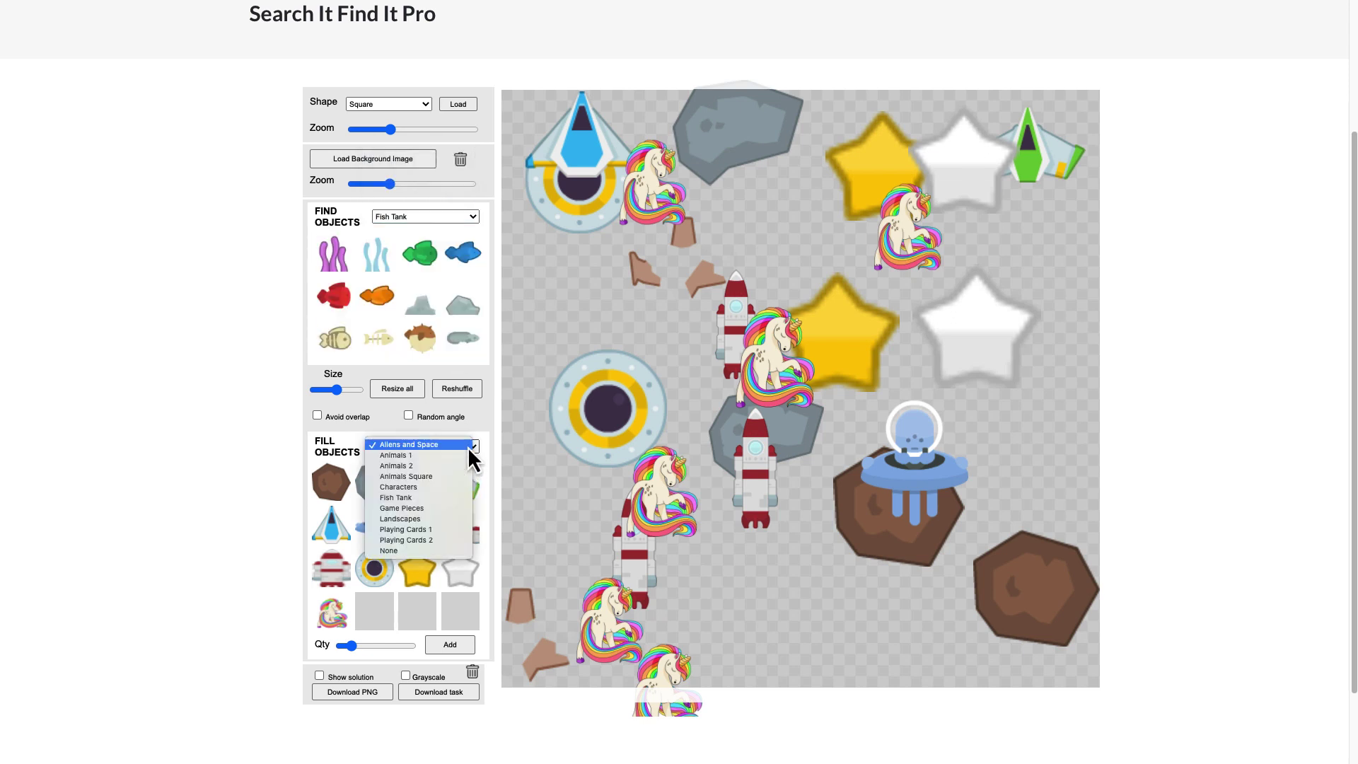
left_click(435, 531)
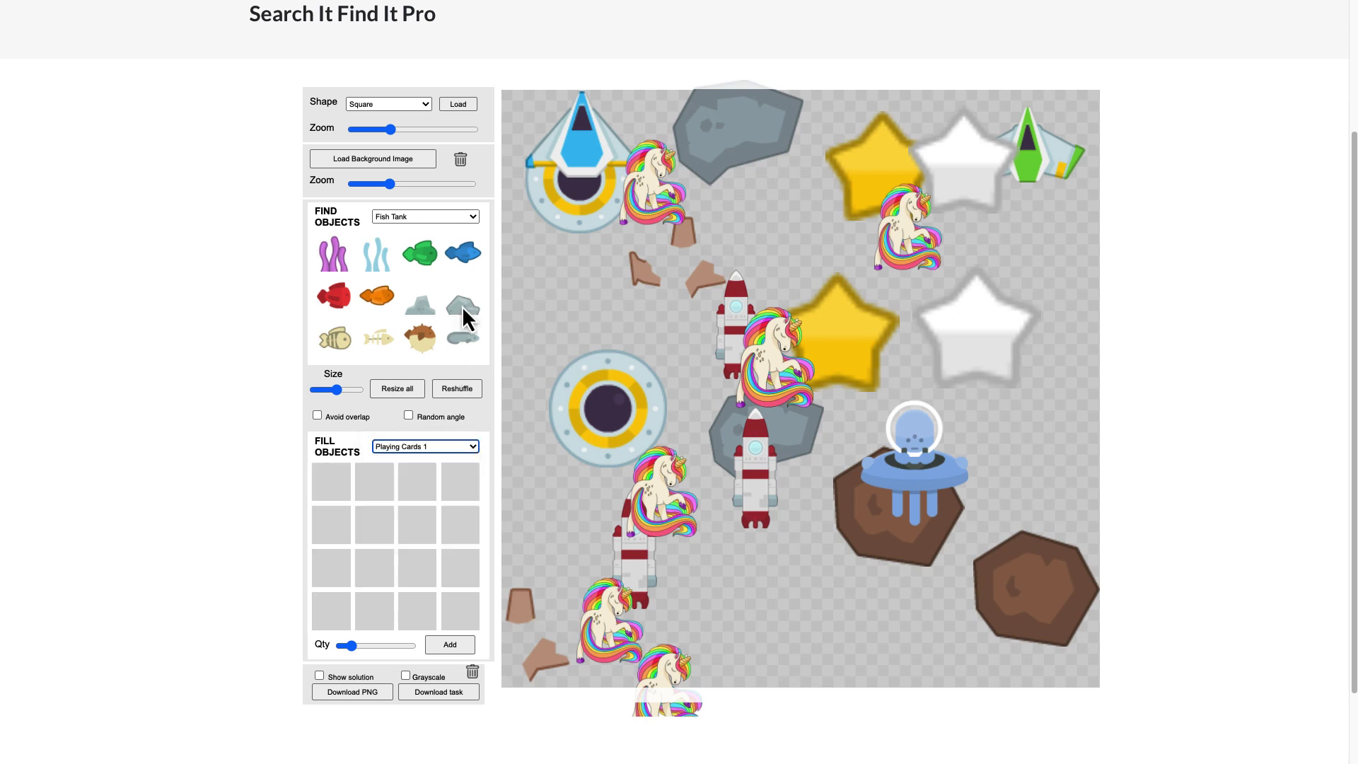
left_click(456, 218)
left_click(437, 245)
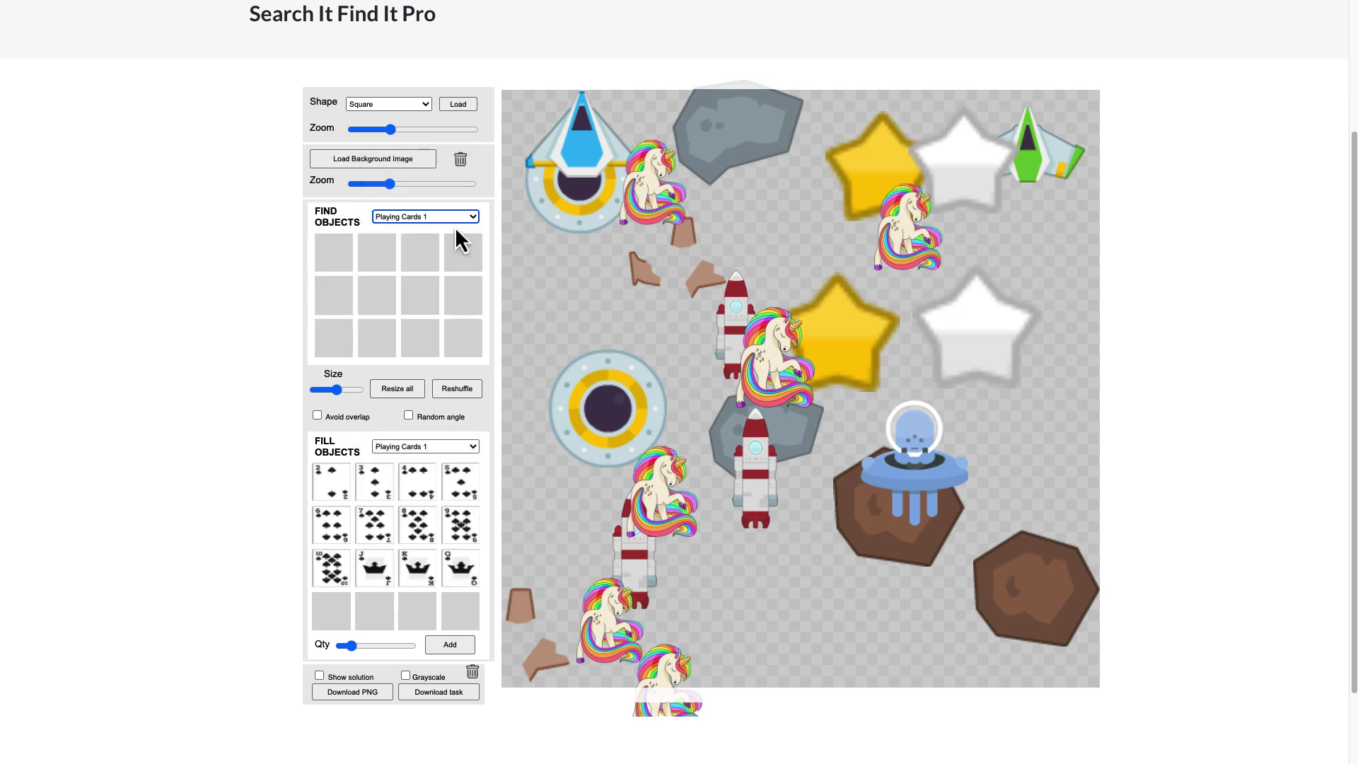
left_click(455, 219)
left_click(441, 208)
left_click(459, 219)
left_click(440, 238)
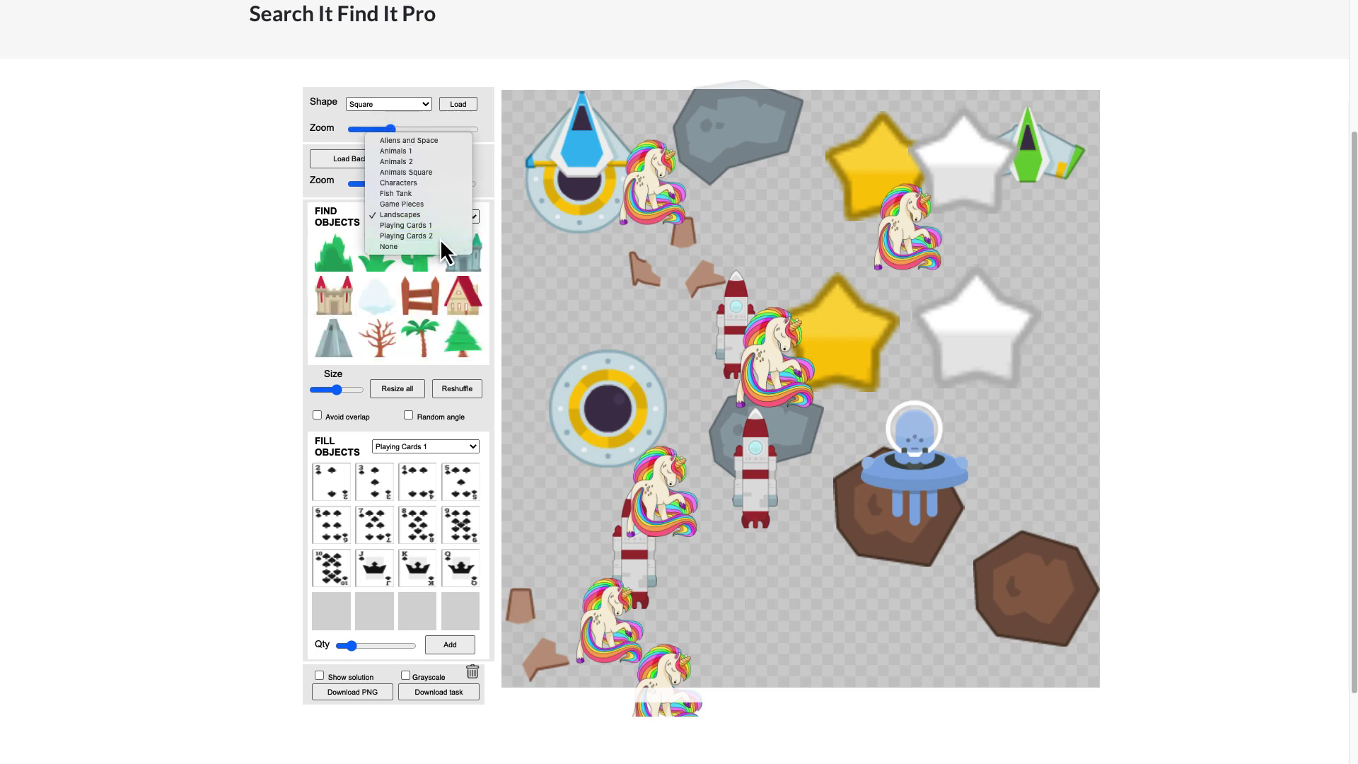
Set both the find objects and the fill objects to None.
left_click(474, 215)
left_click(427, 226)
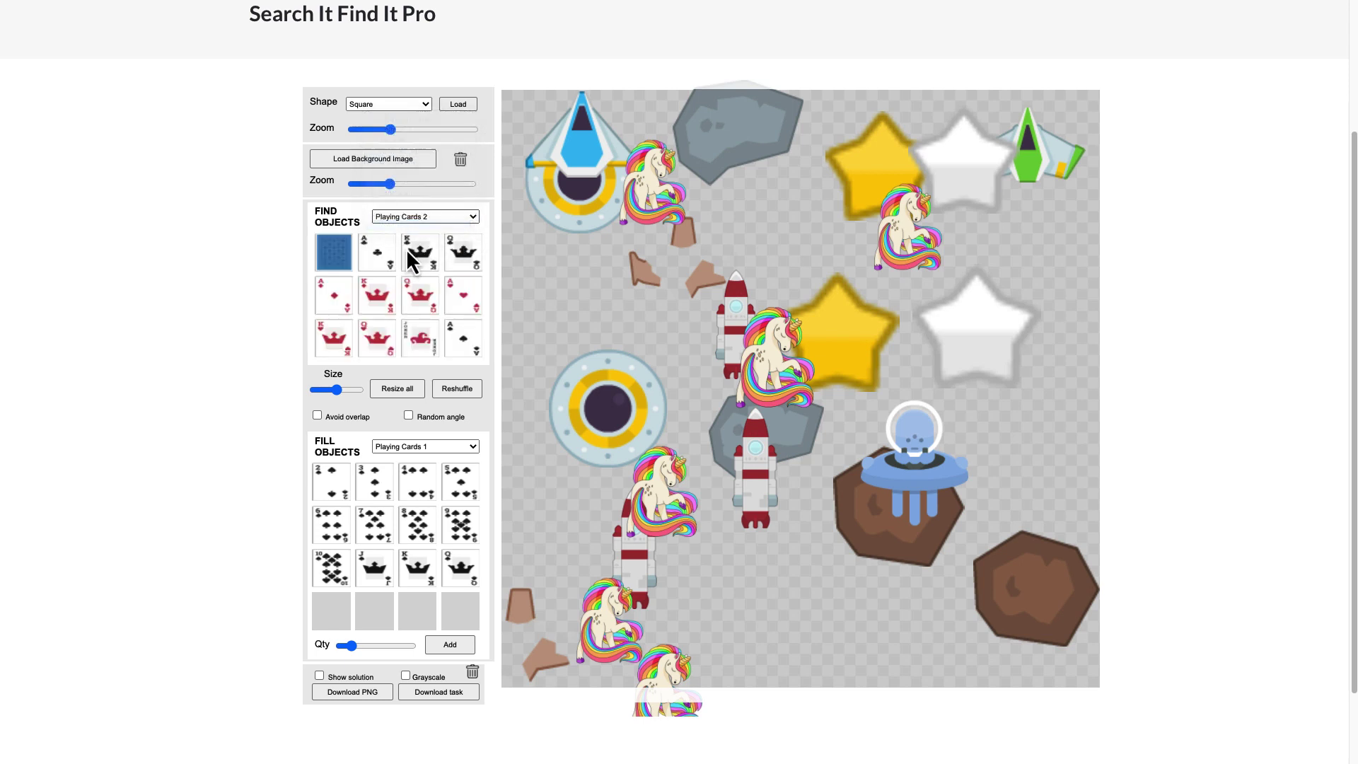
left_click(460, 446)
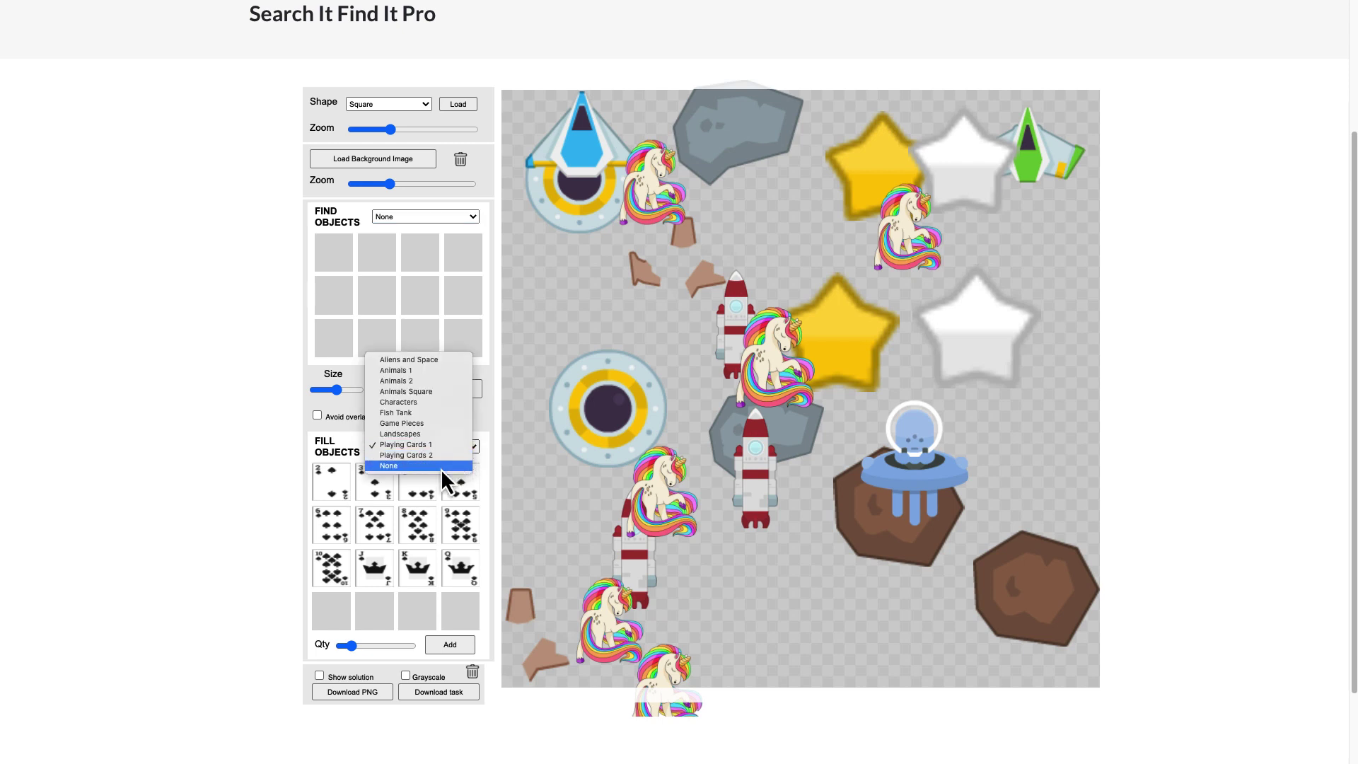
left_click(440, 466)
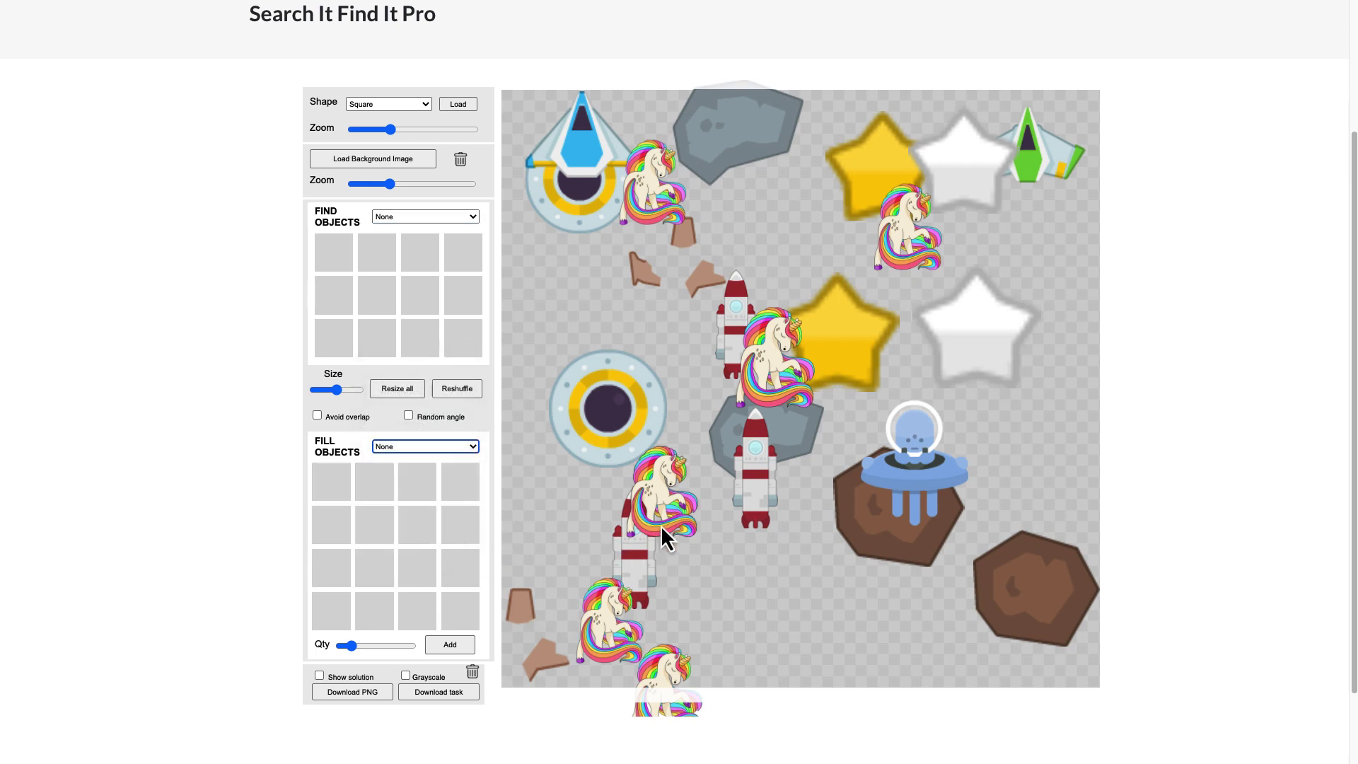
Move one unicorn just above the round porthole and another between the lower gold and white stars.
left_click_drag(660, 525, 574, 354)
left_click_drag(777, 379, 881, 346)
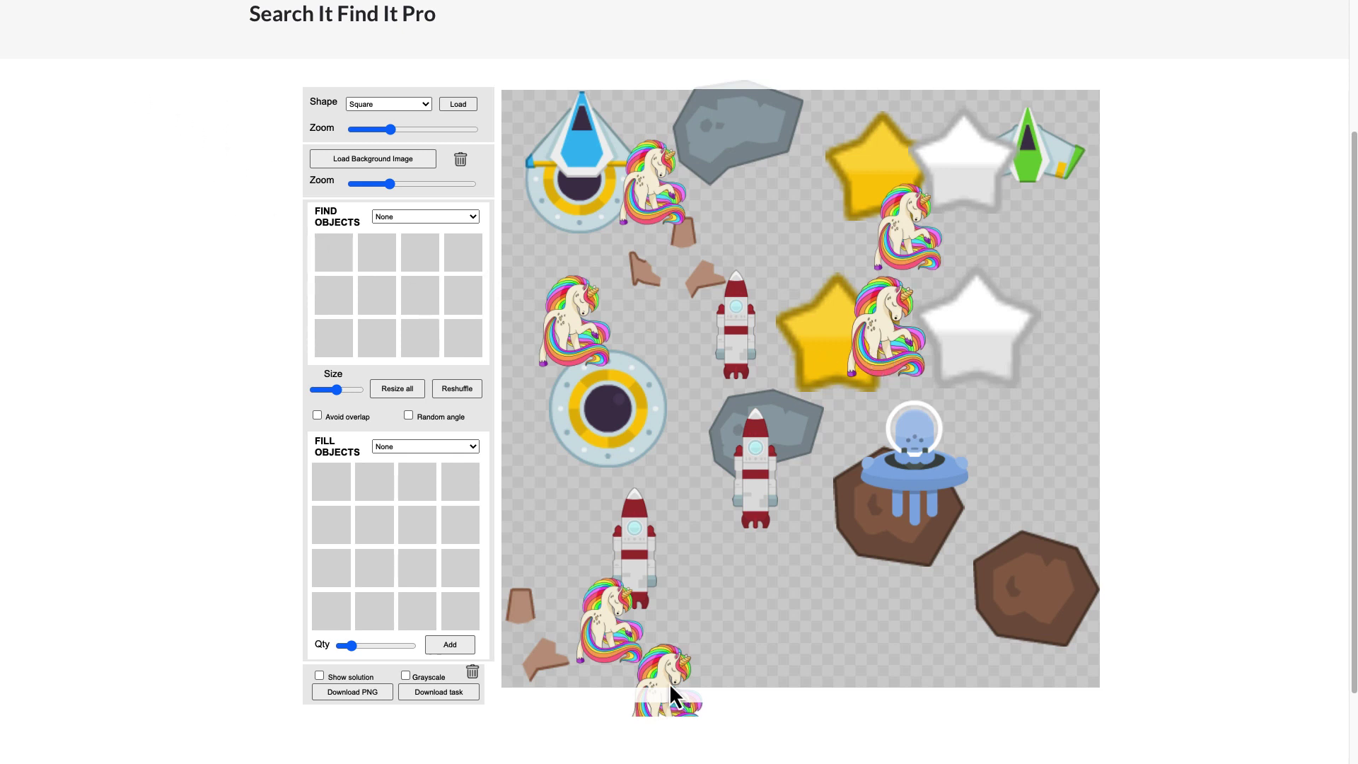
Return to the Pro software list and open Graphical Search Crazy Pro.
key("super+Left")
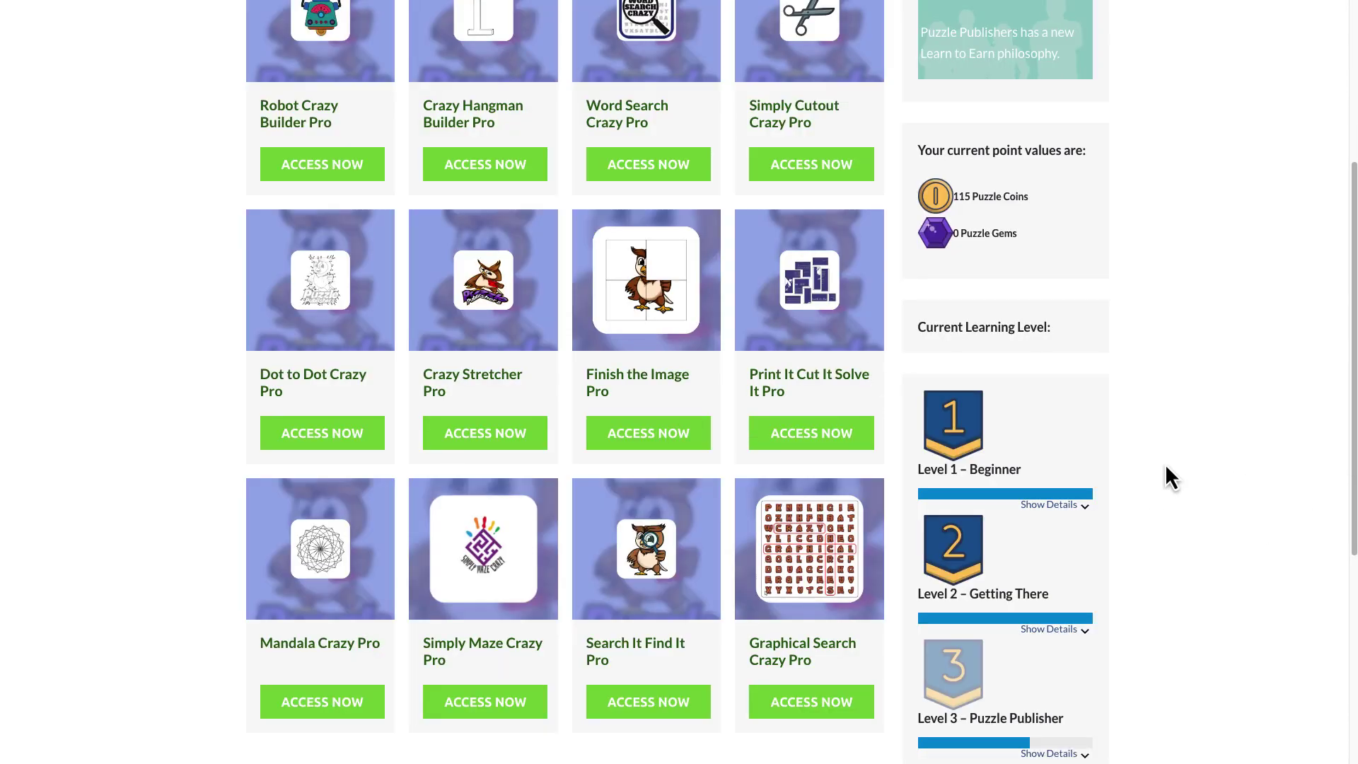
left_click(801, 708)
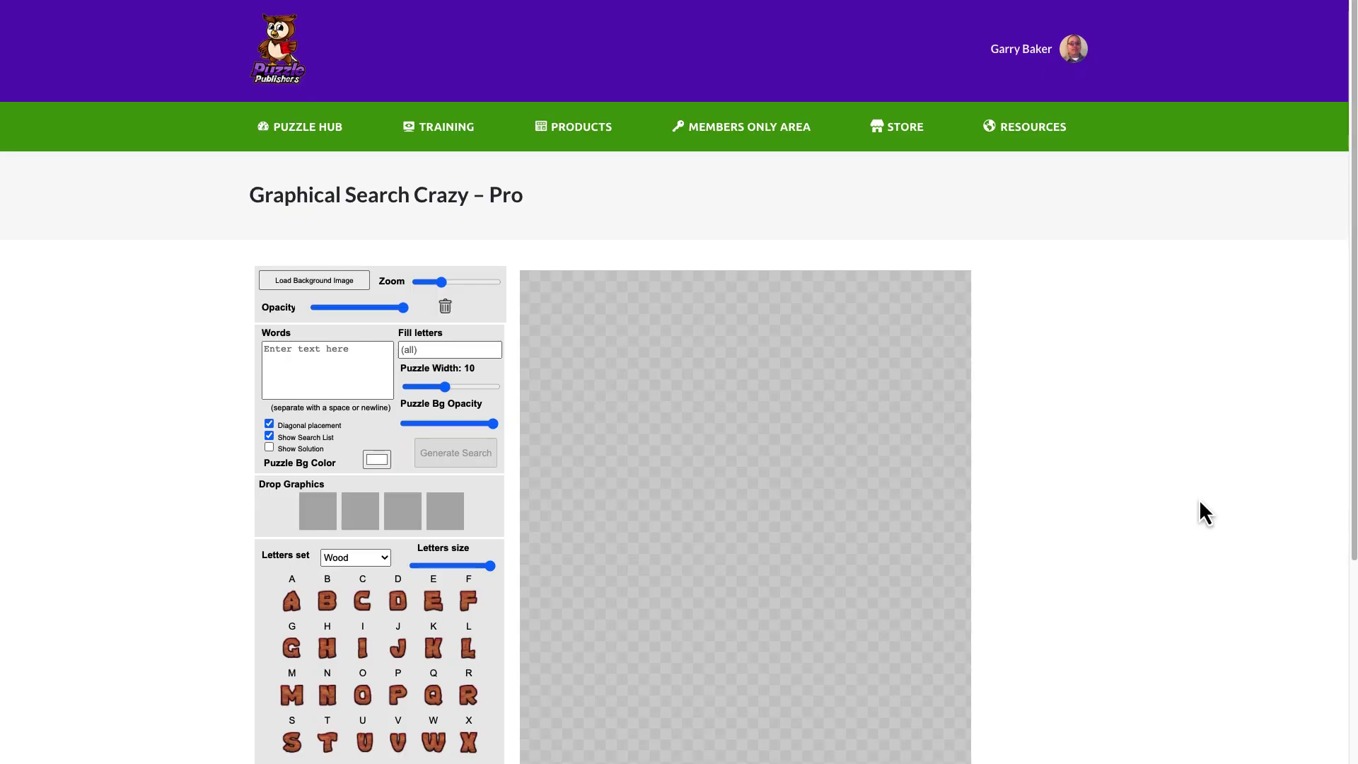
scroll(1199, 499, "down", 3)
scroll(1199, 499, "up", 1)
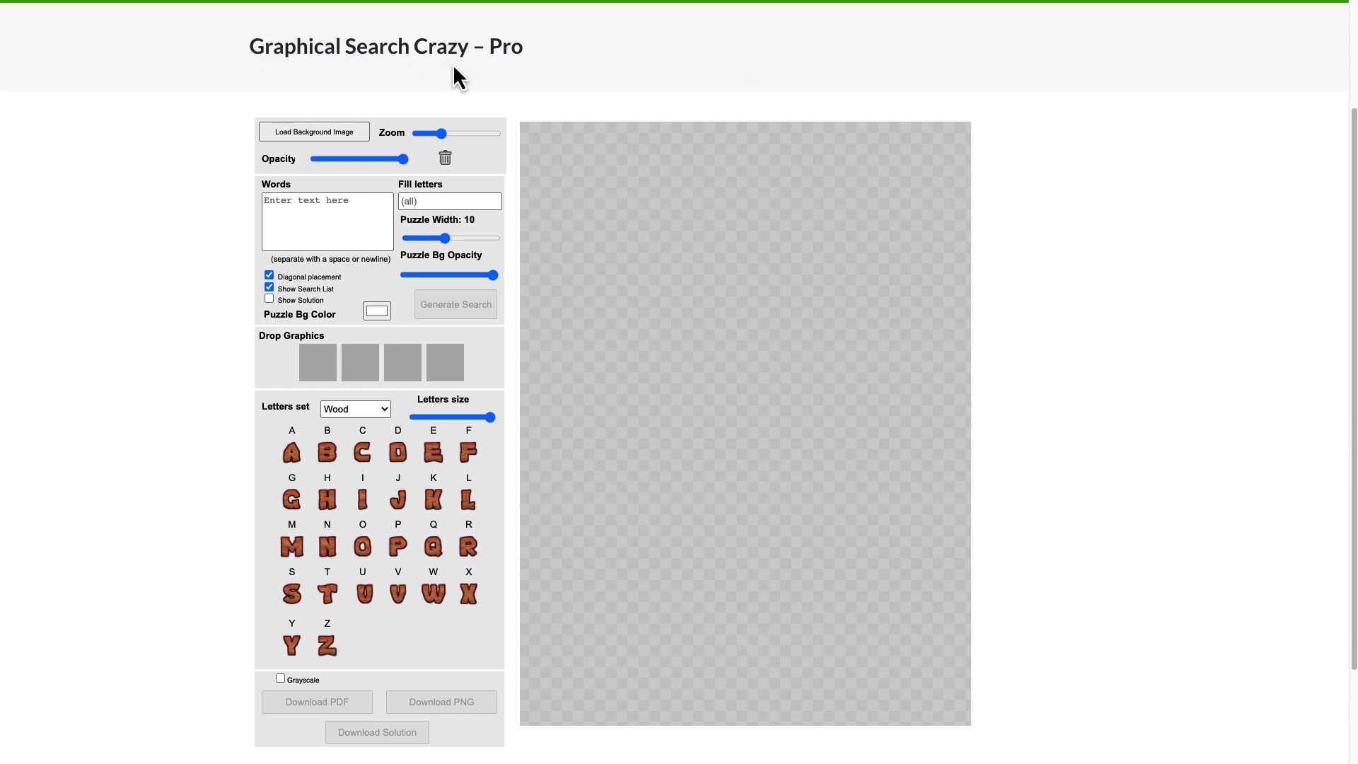
Preview the Bauhaus, SnapITC, Emojis and Custom letter sets, and view the image picker for the custom letter A.
left_click(380, 410)
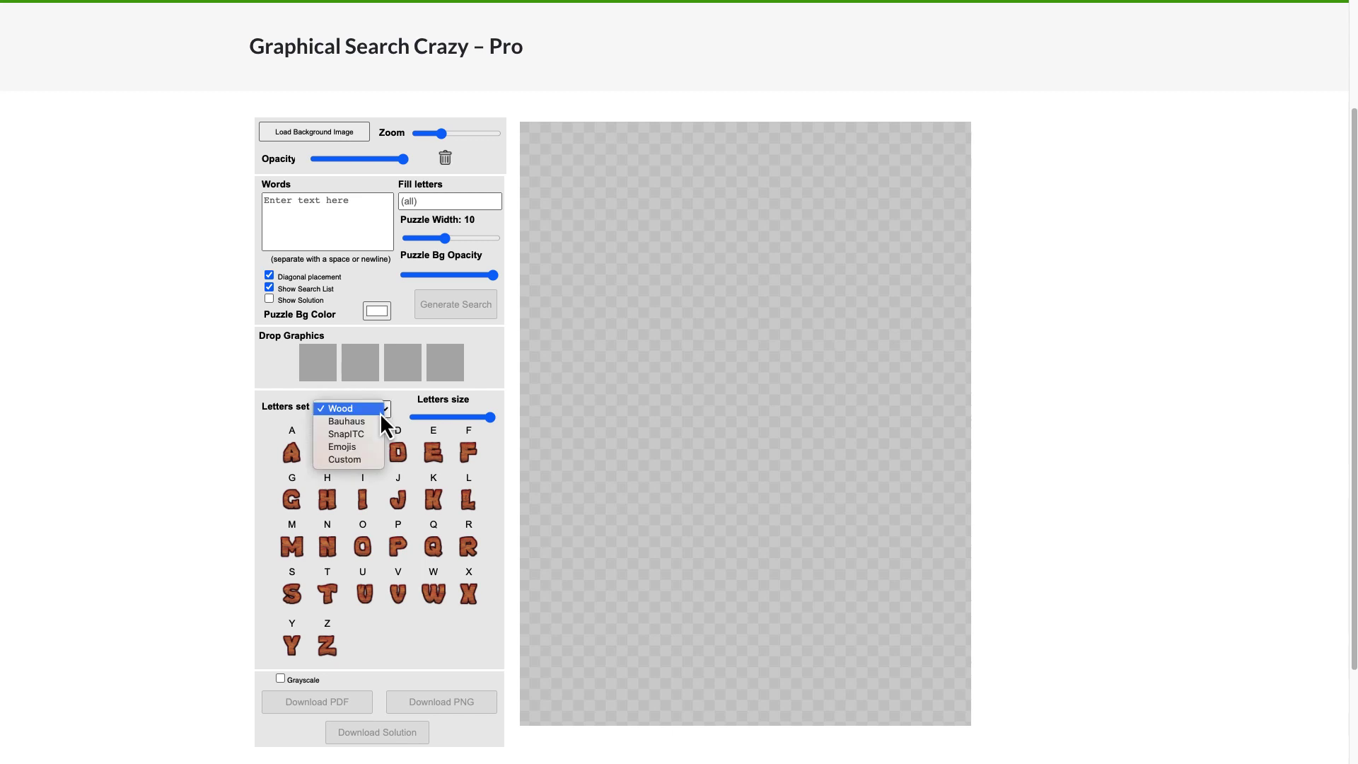
left_click(375, 420)
left_click(379, 413)
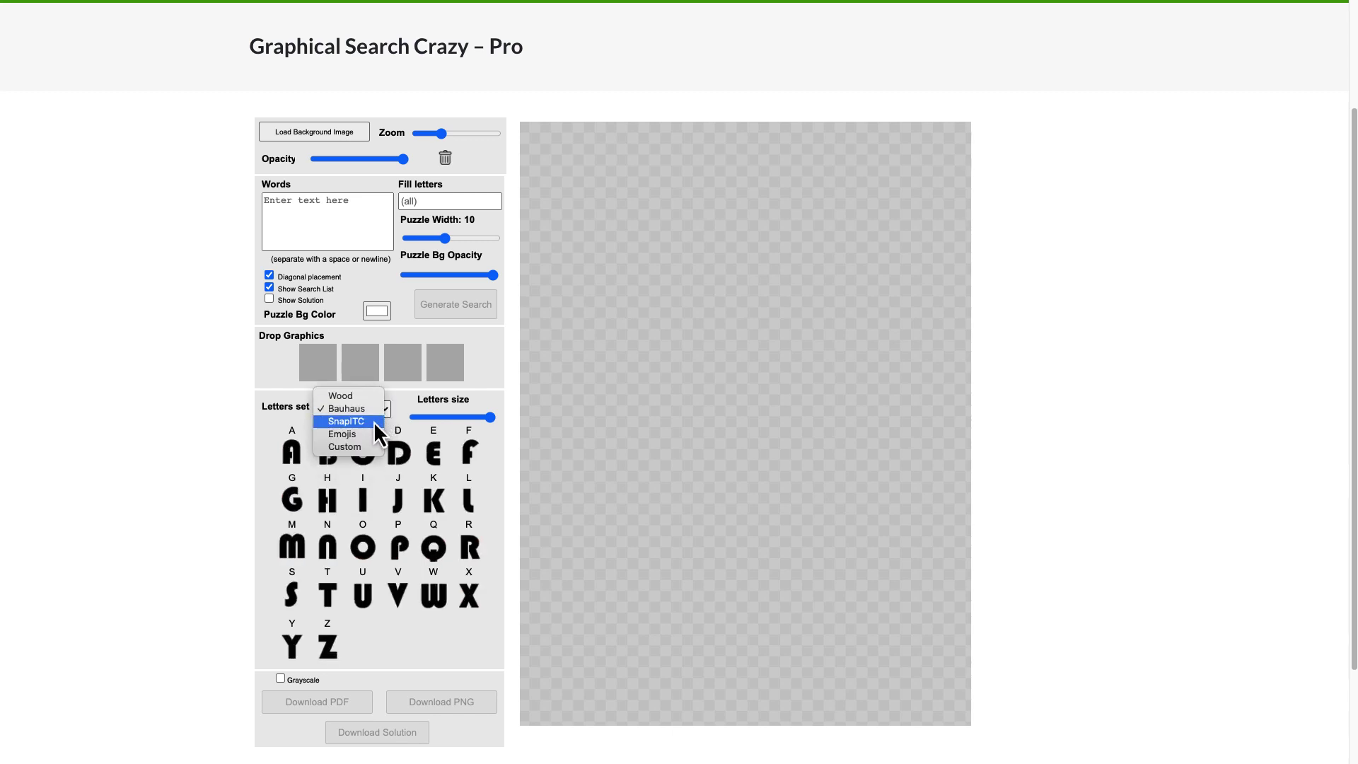
left_click(374, 421)
left_click(383, 409)
left_click(375, 422)
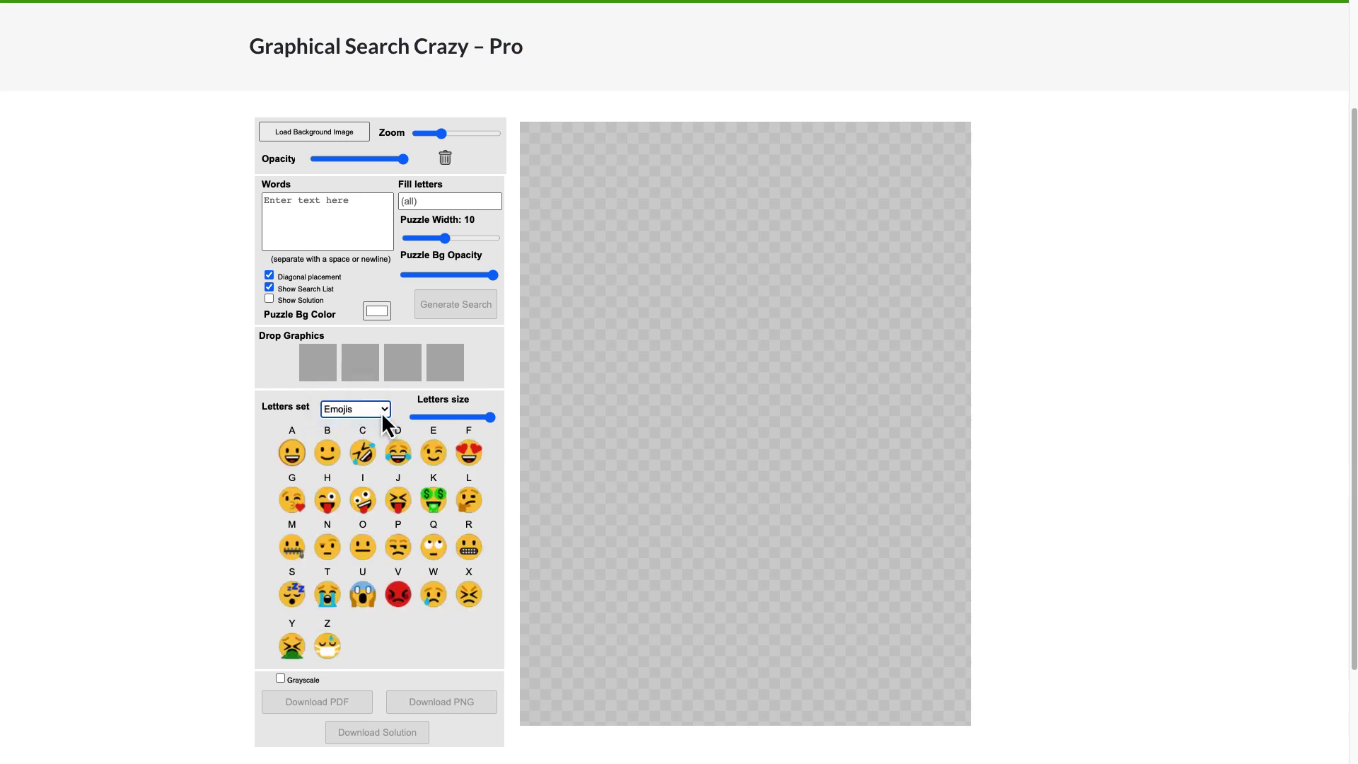
left_click(380, 411)
left_click(370, 421)
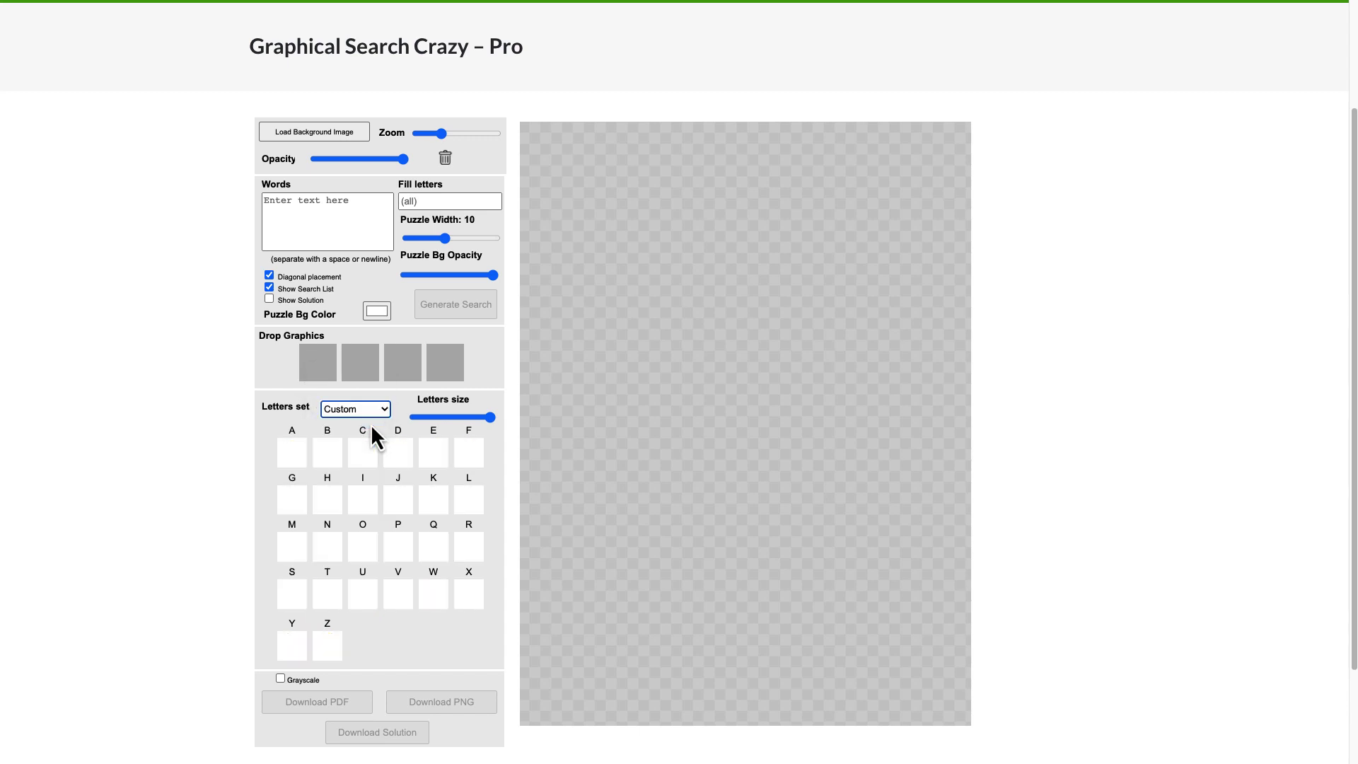
left_click(296, 452)
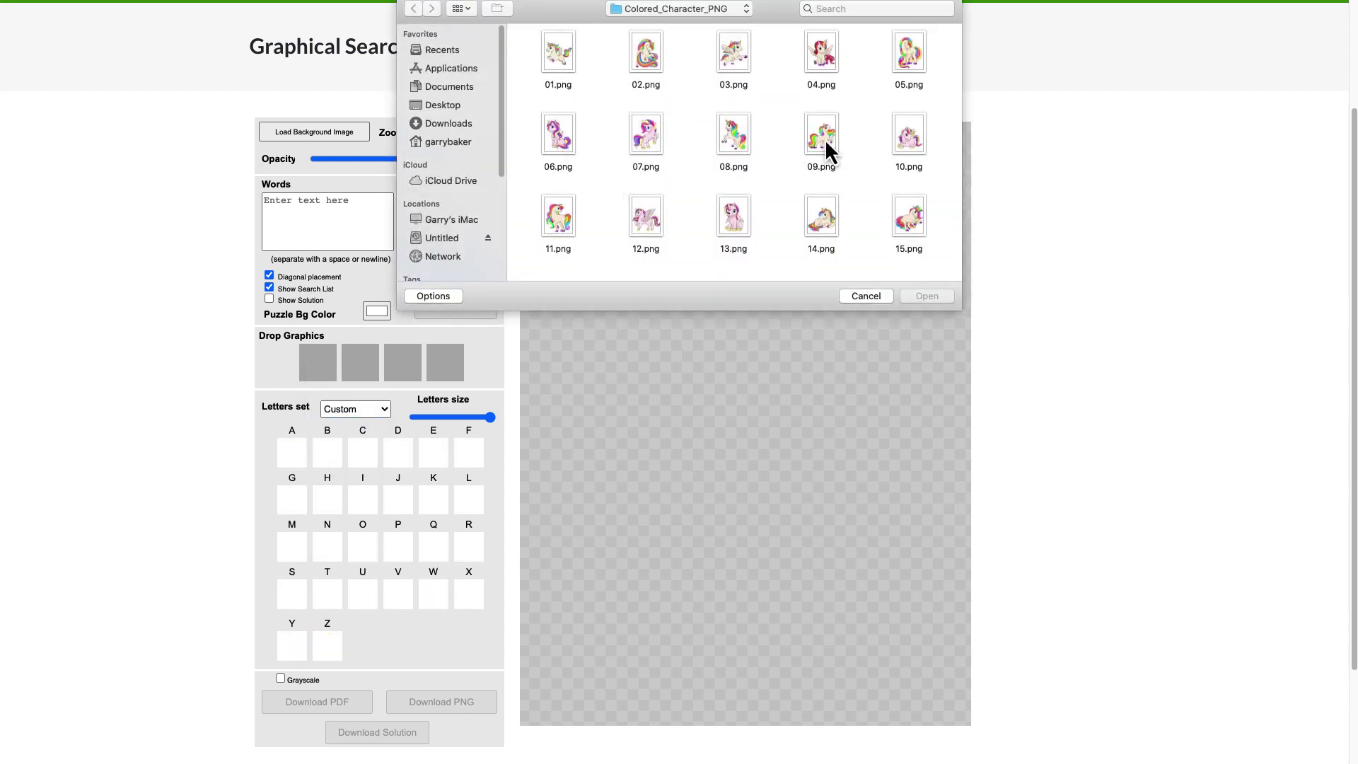
left_click(864, 296)
Select the Wood letter set and enter the puzzle words tree, wood, cut, saw and forest.
left_click(362, 410)
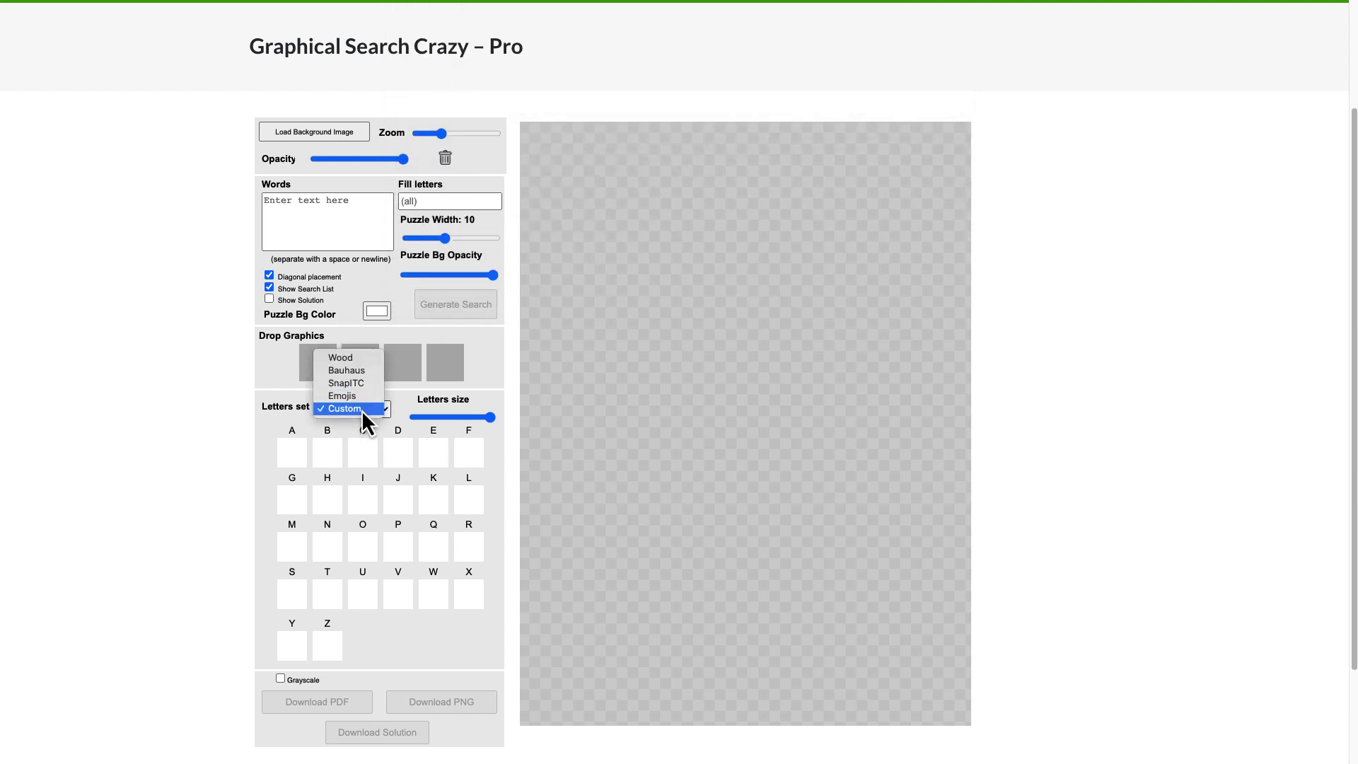
left_click(357, 359)
left_click(318, 230)
type("tree wood cut saw forest")
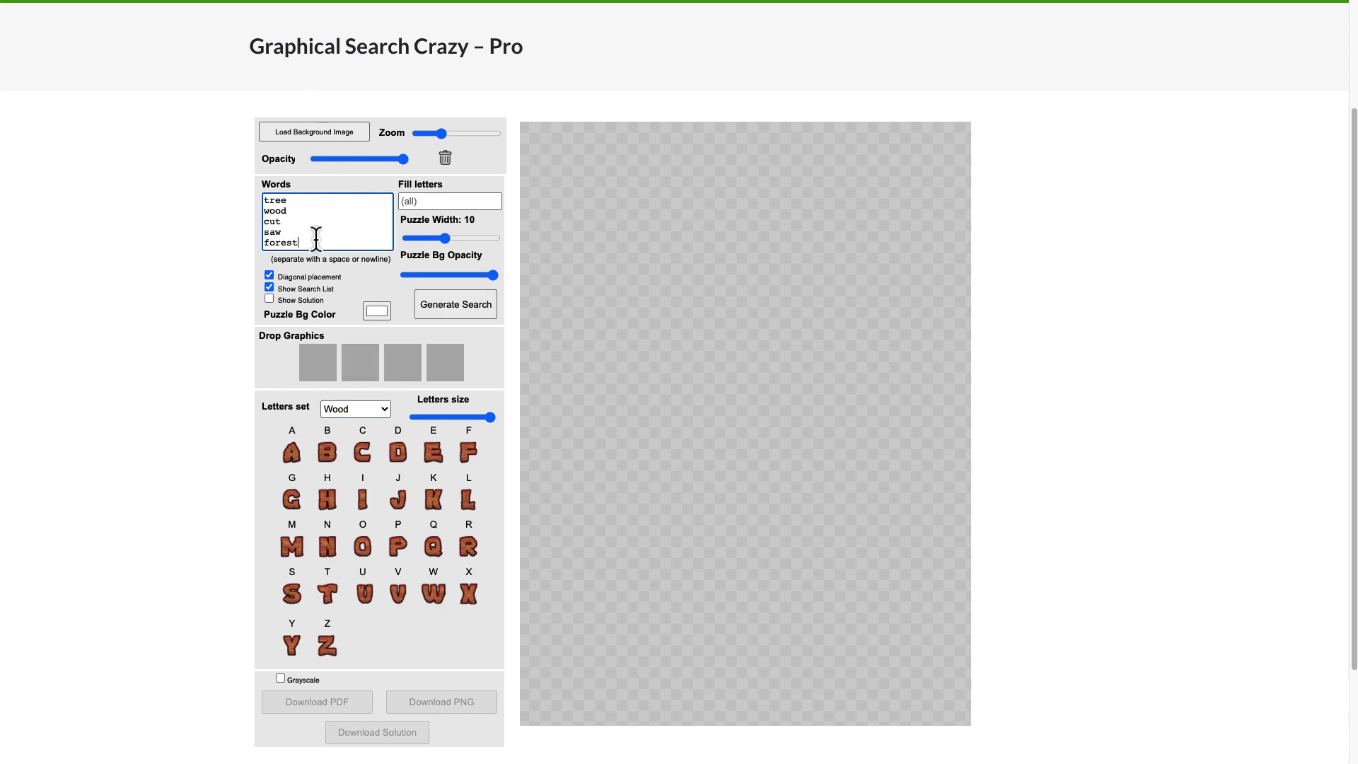
Generate the Wood-letter word search, centre its puzzle grid near the page's top, and place the word list below it toward the right.
left_click(456, 311)
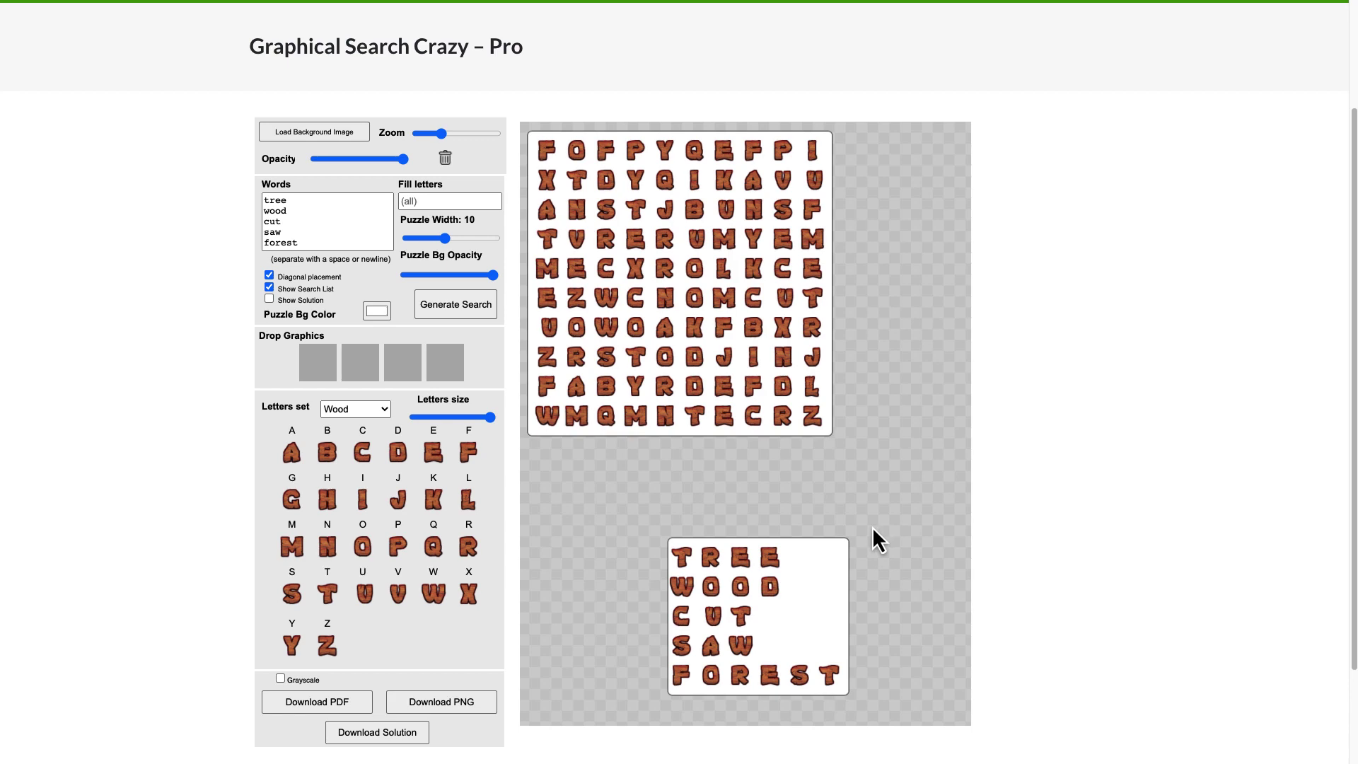
left_click_drag(724, 393, 735, 407)
left_click_drag(760, 570, 846, 568)
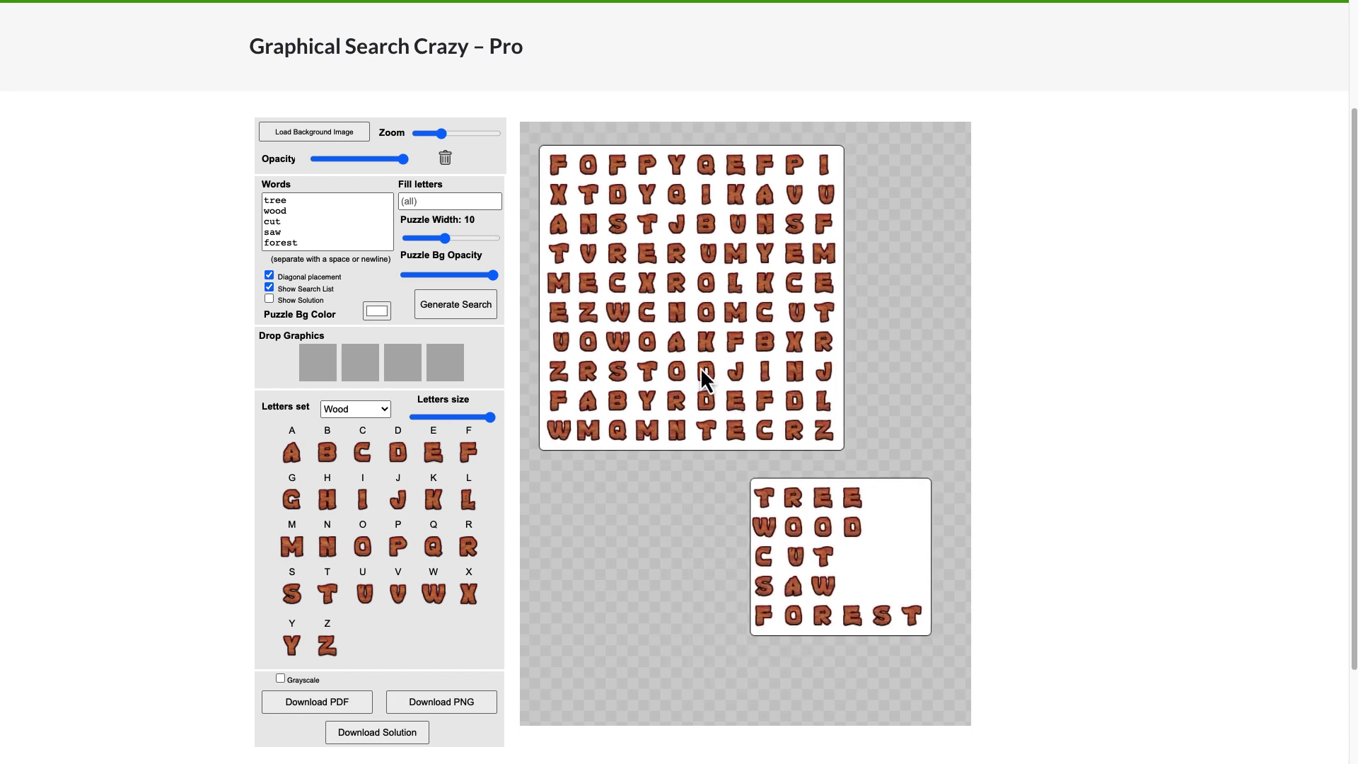
left_click_drag(701, 369, 737, 366)
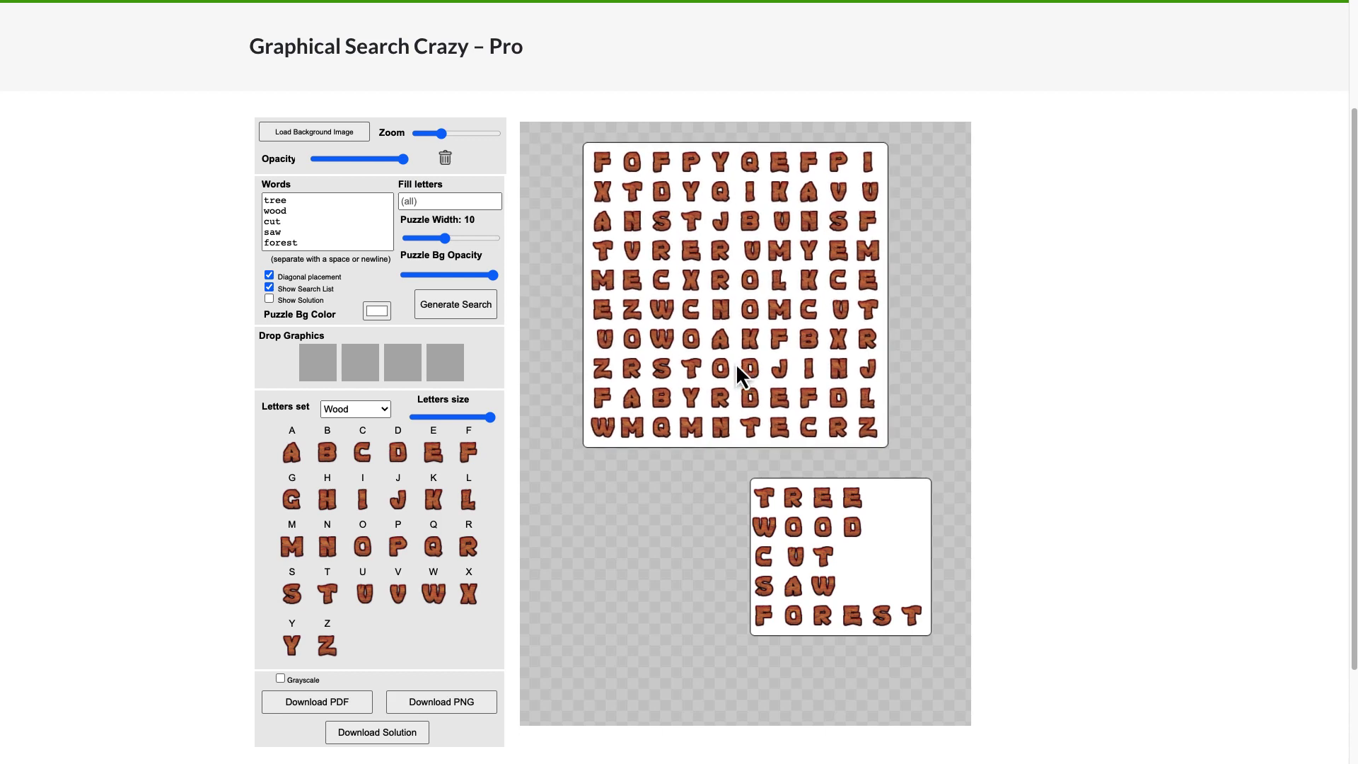
Change the letter set to Emojis and regenerate the search puzzle.
left_click(380, 409)
left_click(363, 460)
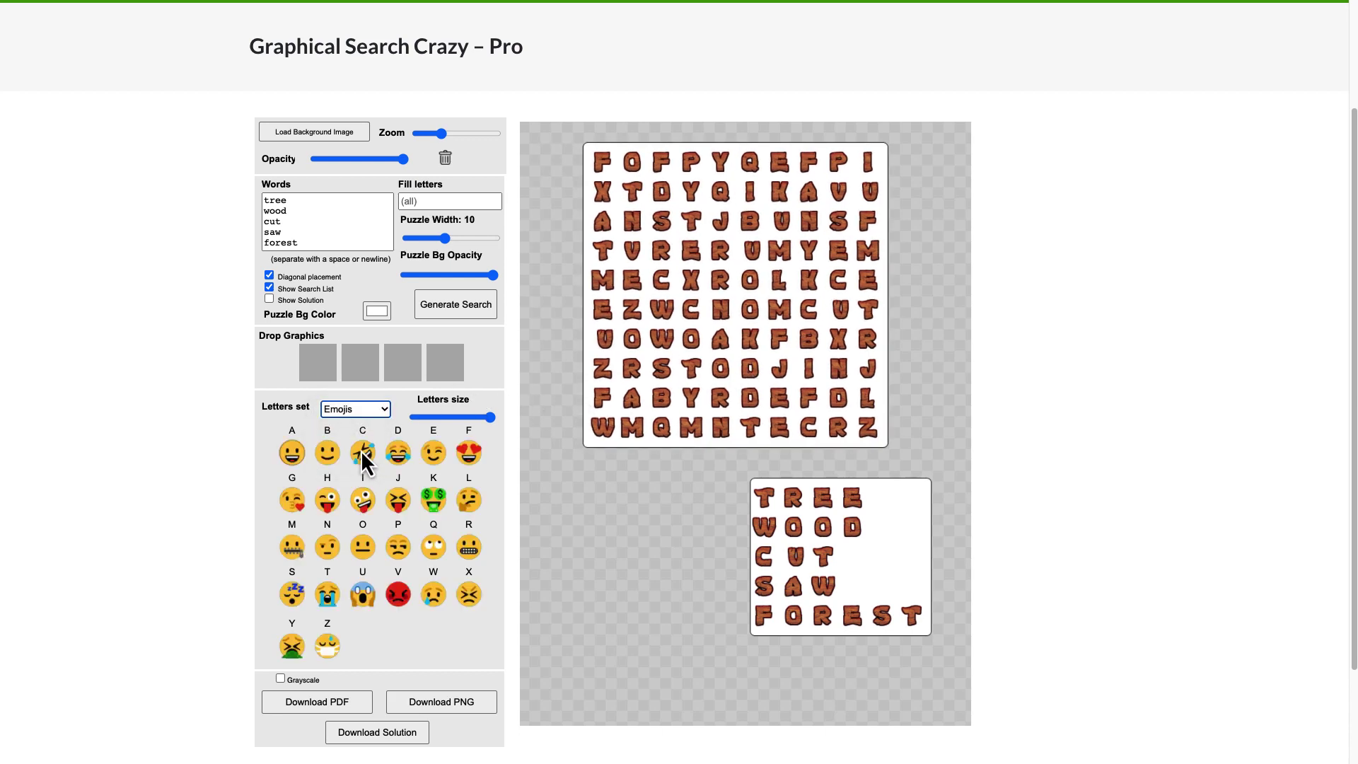
left_click(456, 304)
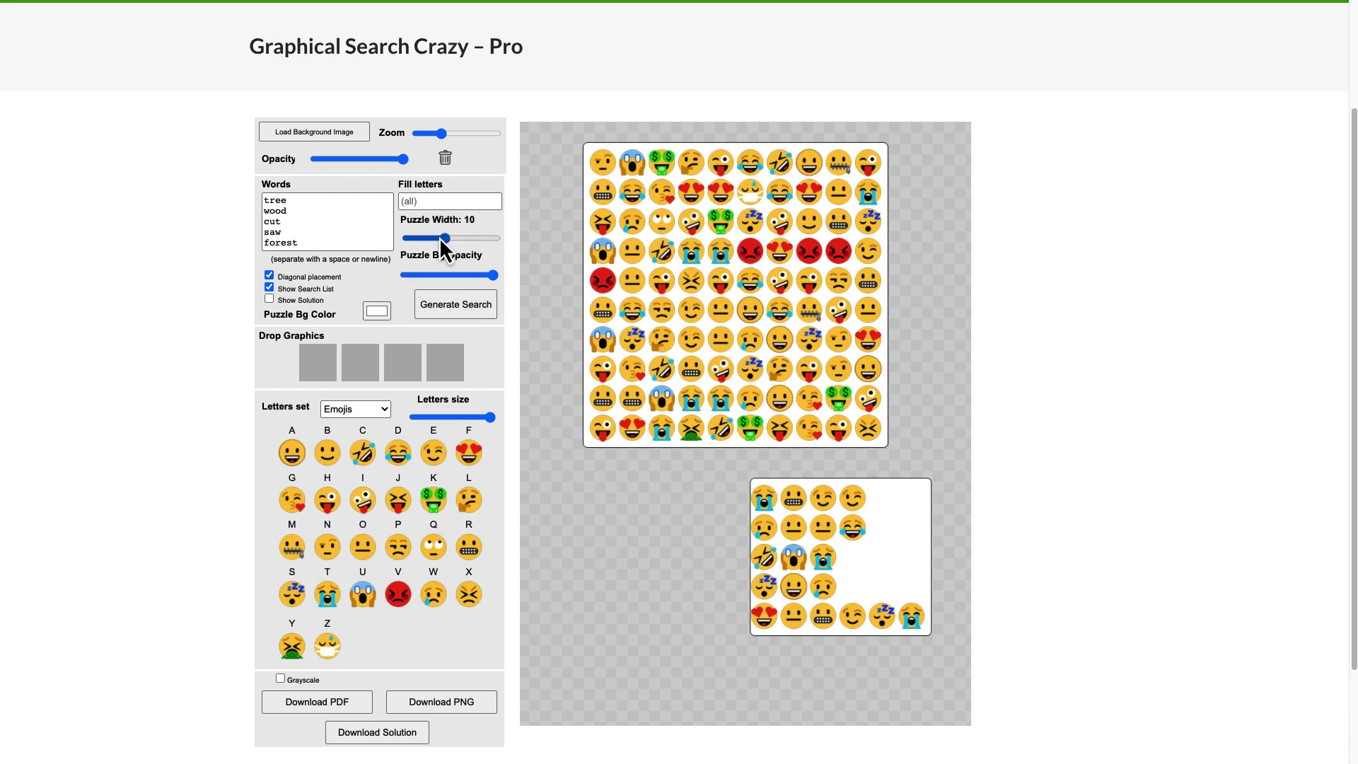
Set the puzzle width to 13, load the unicorn image as the first drop graphic, and place it over the puzzle grid.
left_click_drag(444, 237, 463, 239)
left_click(310, 365)
double_click(565, 133)
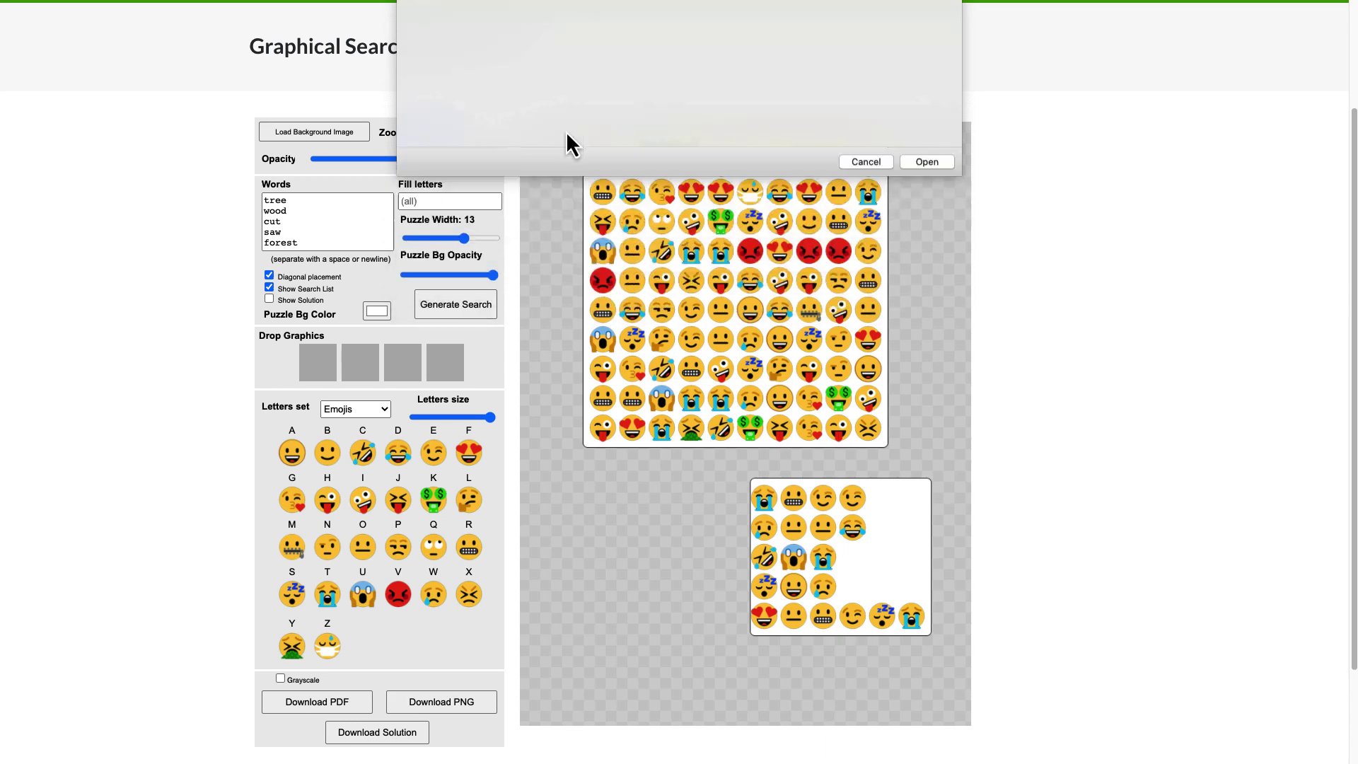
left_click(324, 363)
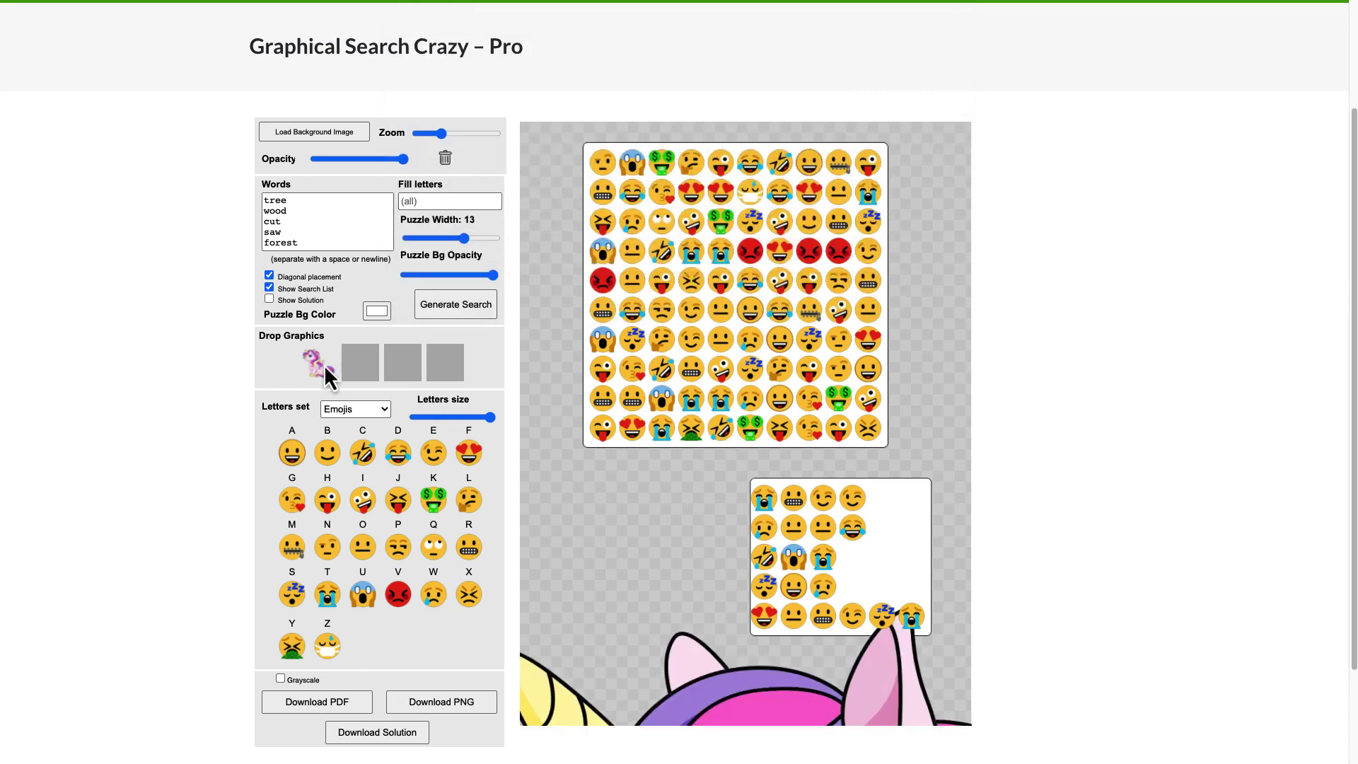
left_click_drag(735, 679, 720, 167)
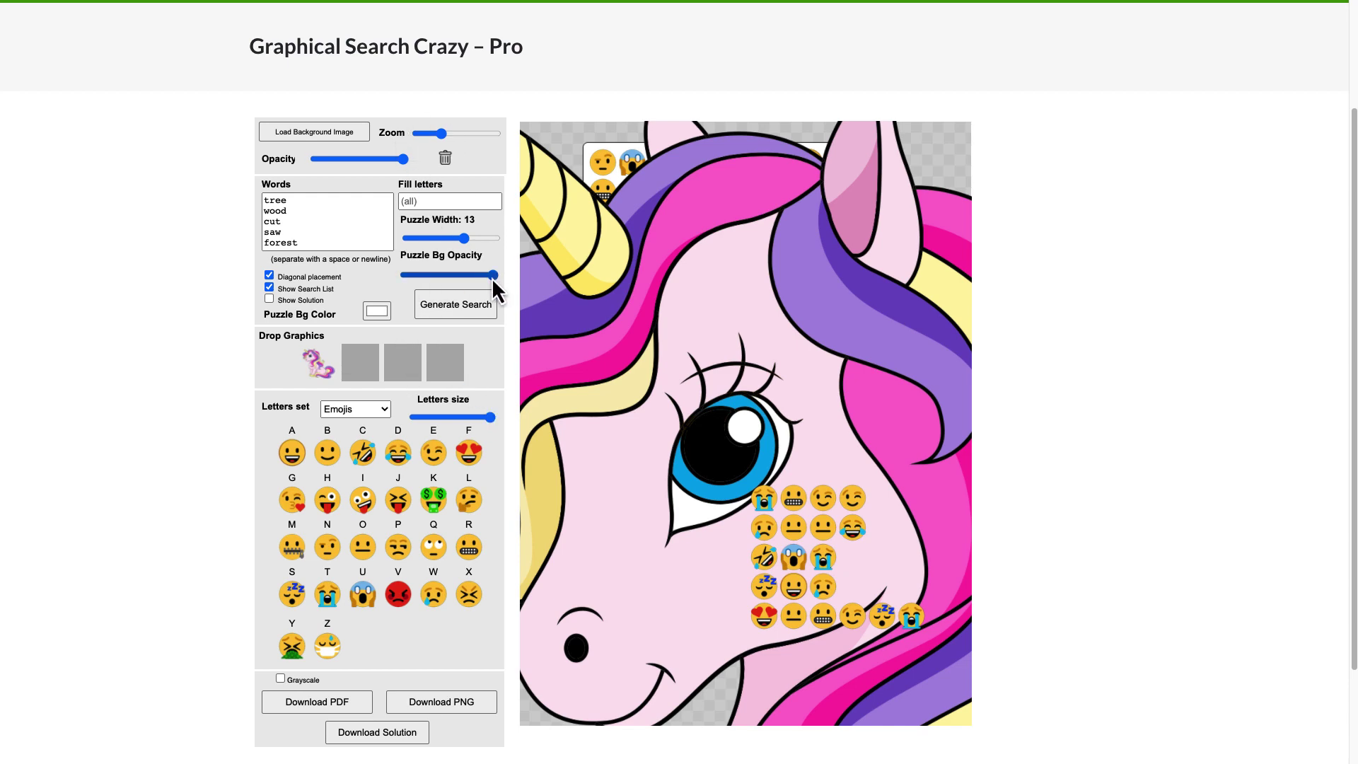
Reduce the puzzle background opacity to about half, regenerate the search, and shift the unicorn graphic toward the page's right side.
left_click_drag(493, 276, 444, 276)
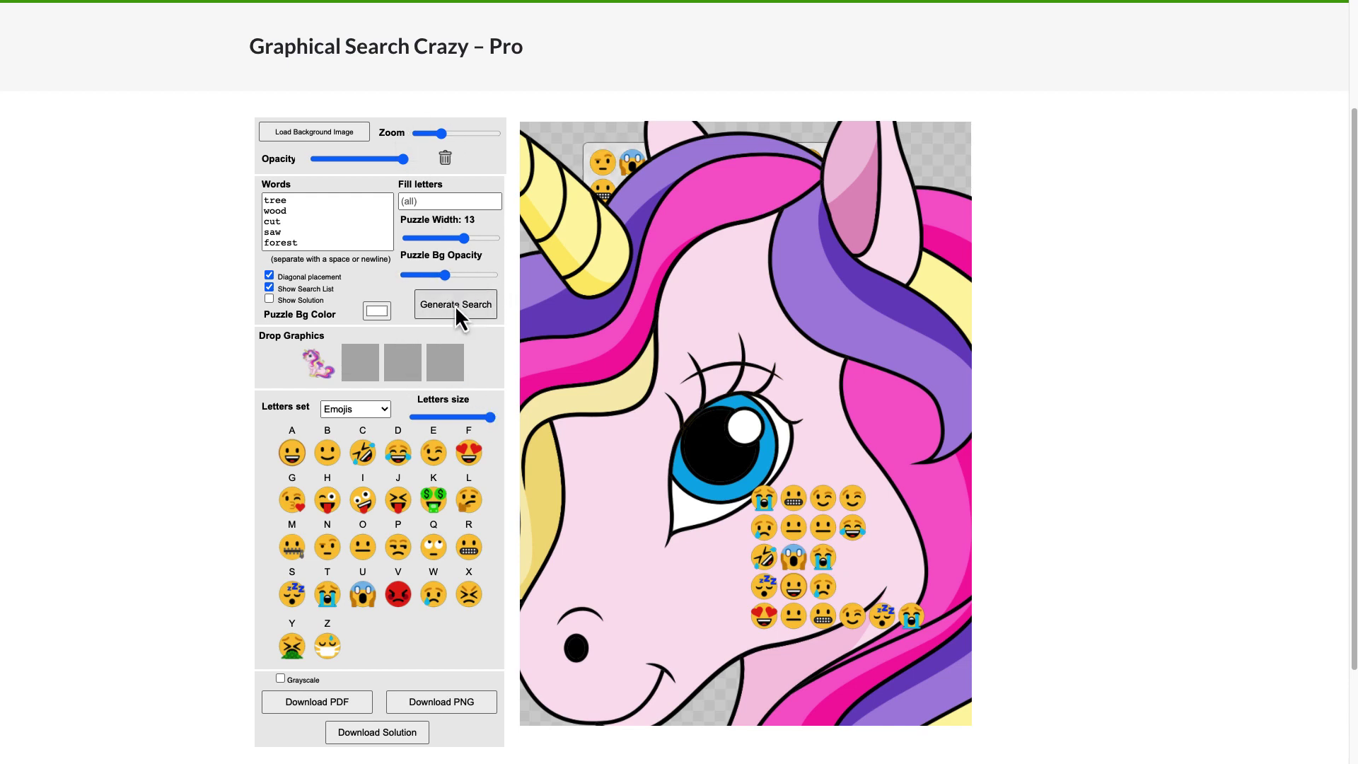
left_click(455, 304)
left_click_drag(737, 261, 797, 396)
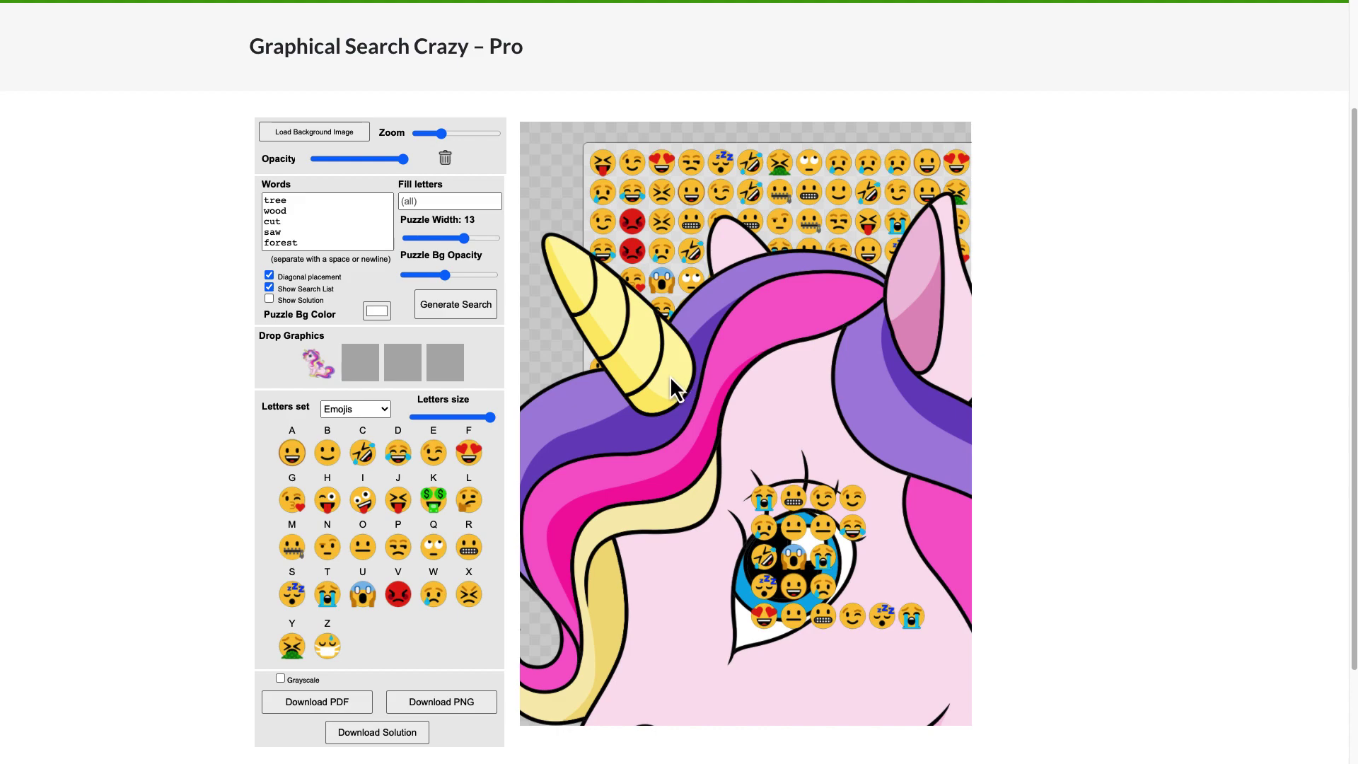
left_click_drag(669, 375, 711, 294)
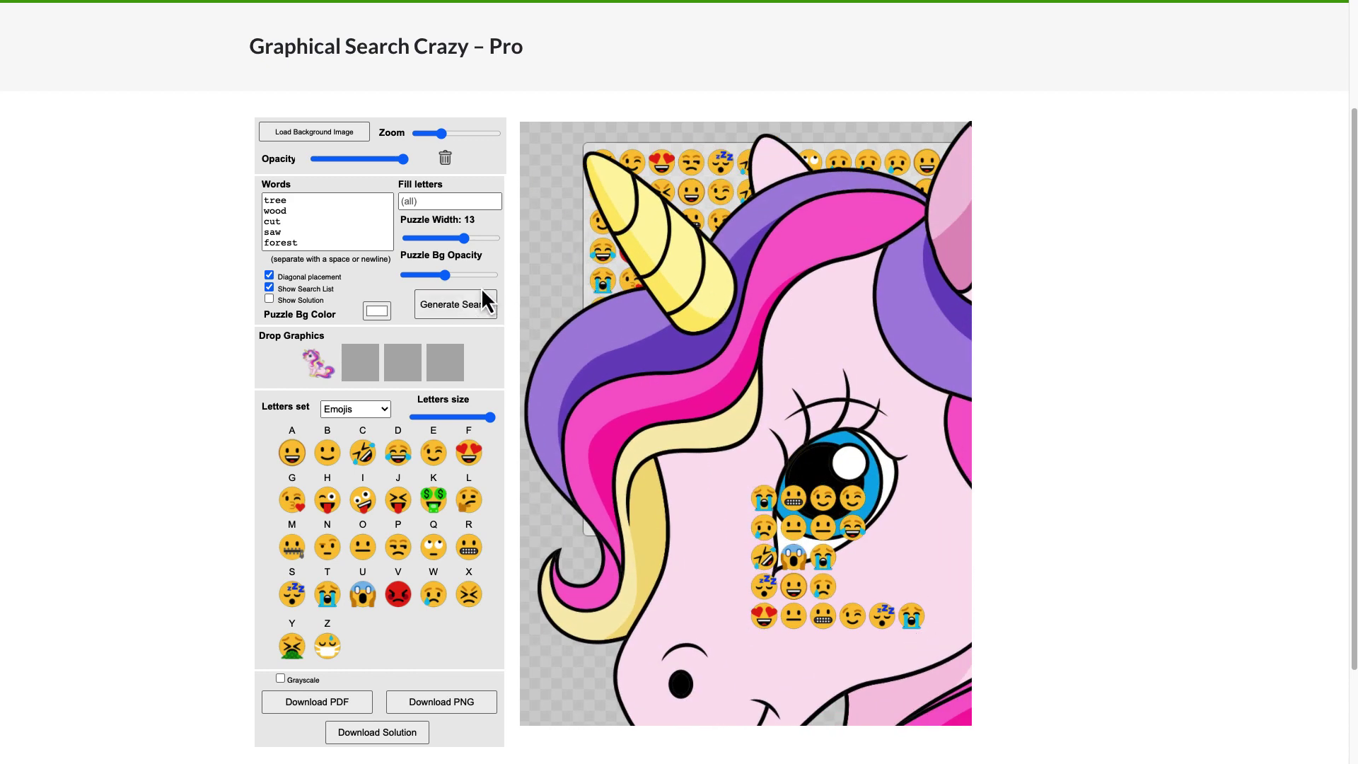
left_click_drag(652, 604, 799, 505)
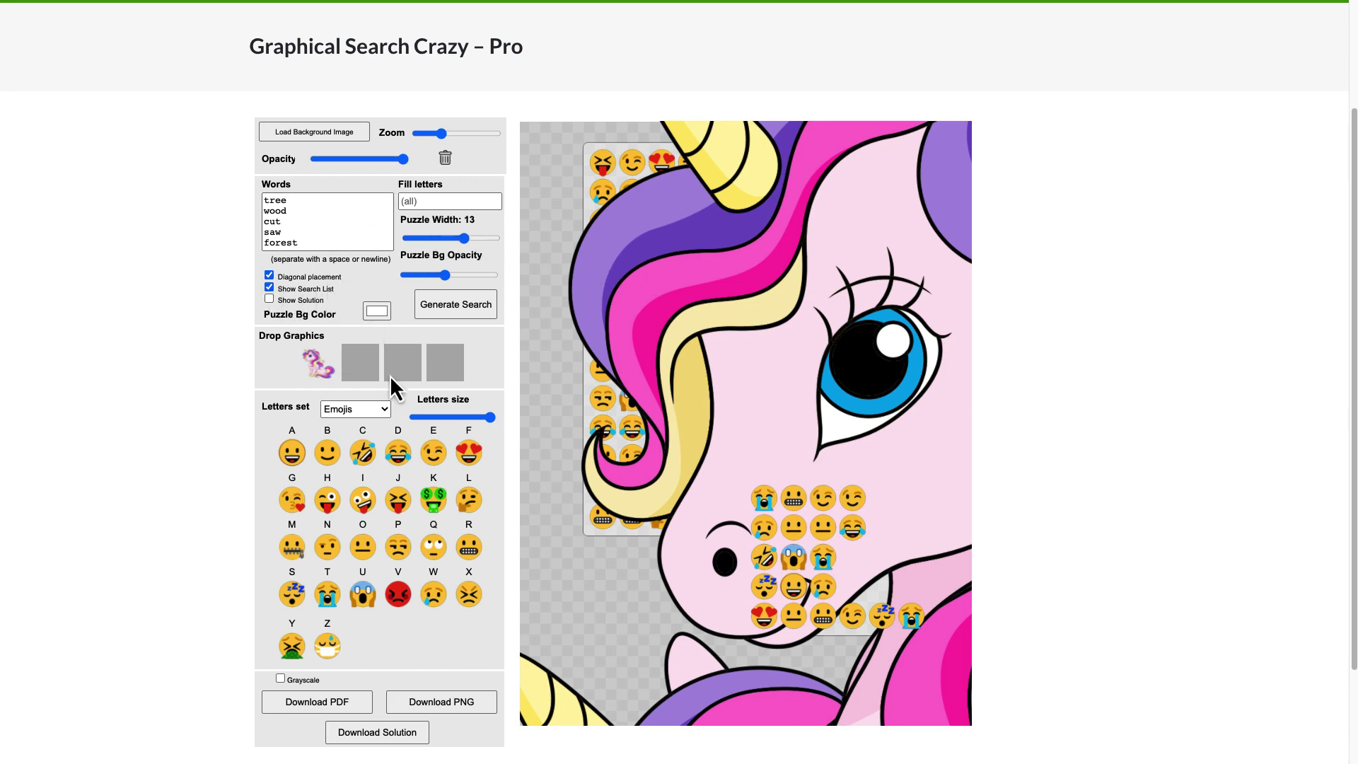
Return to the Pro software list and look over the available programs.
scroll(592, 239, "up", 3)
mouse_move(722, 124)
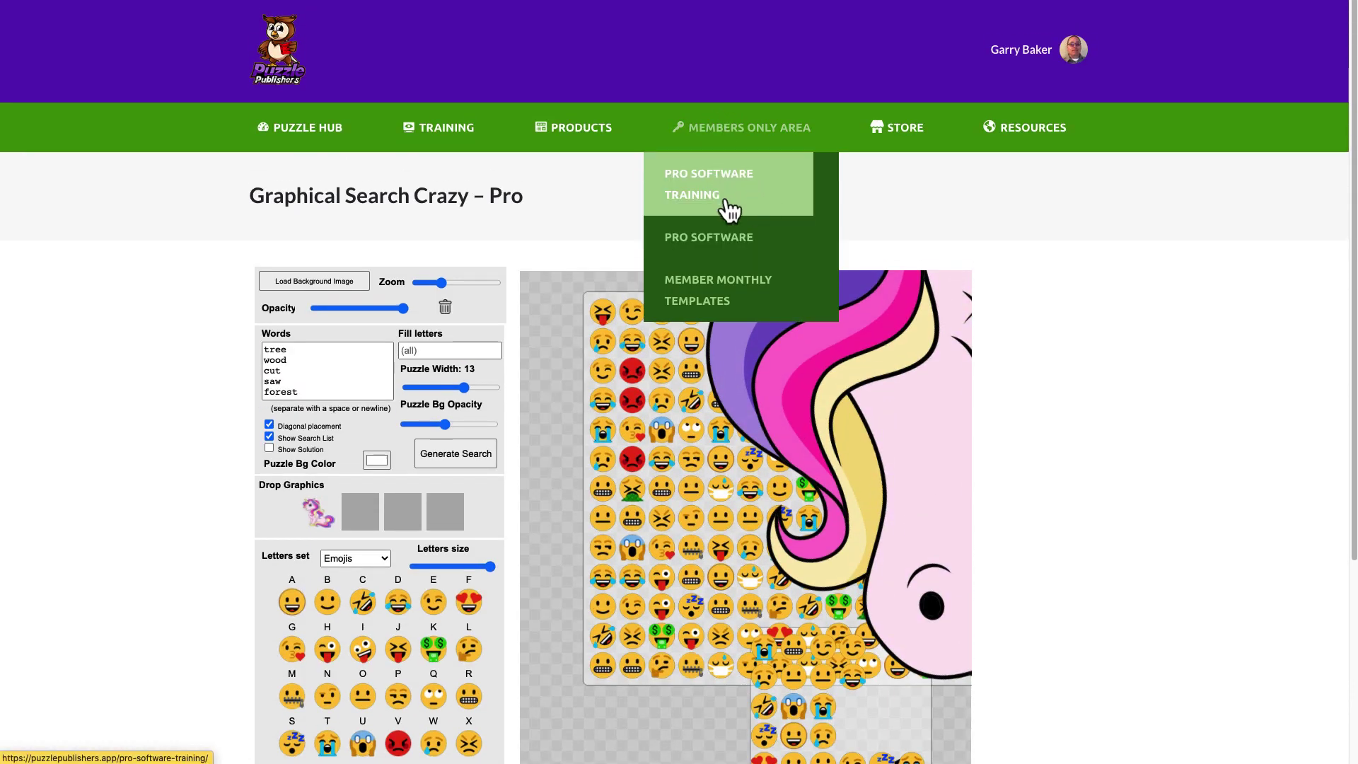
left_click(676, 203)
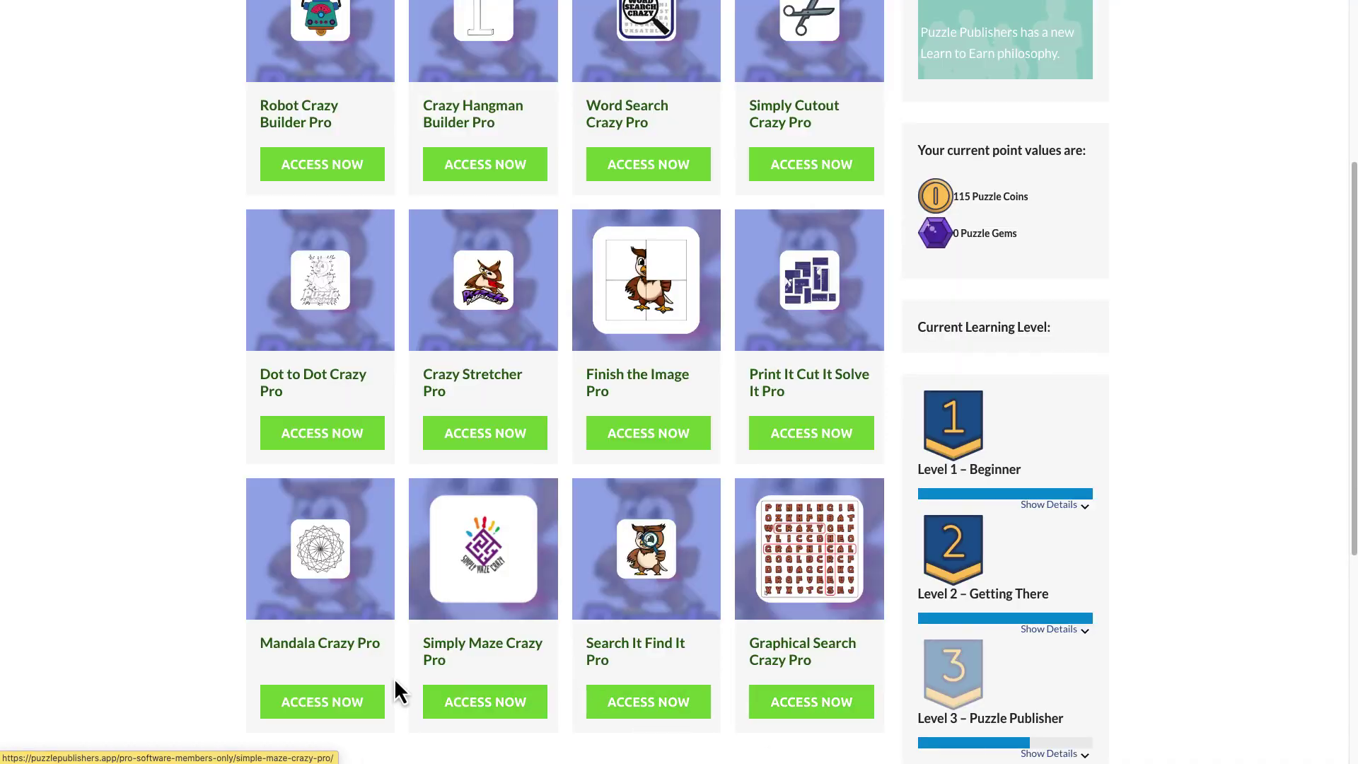
scroll(396, 681, "up", 2)
scroll(395, 676, "up", 5)
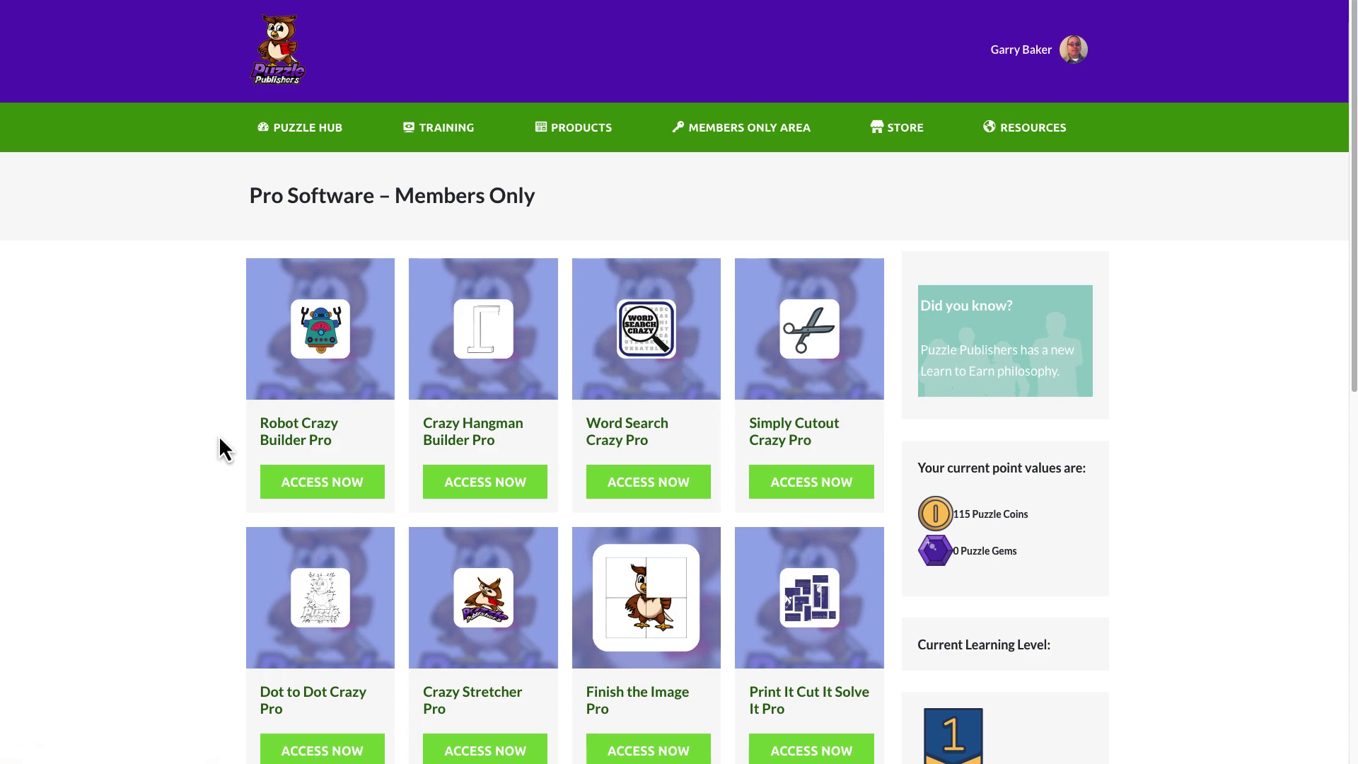
scroll(219, 438, "down", 7)
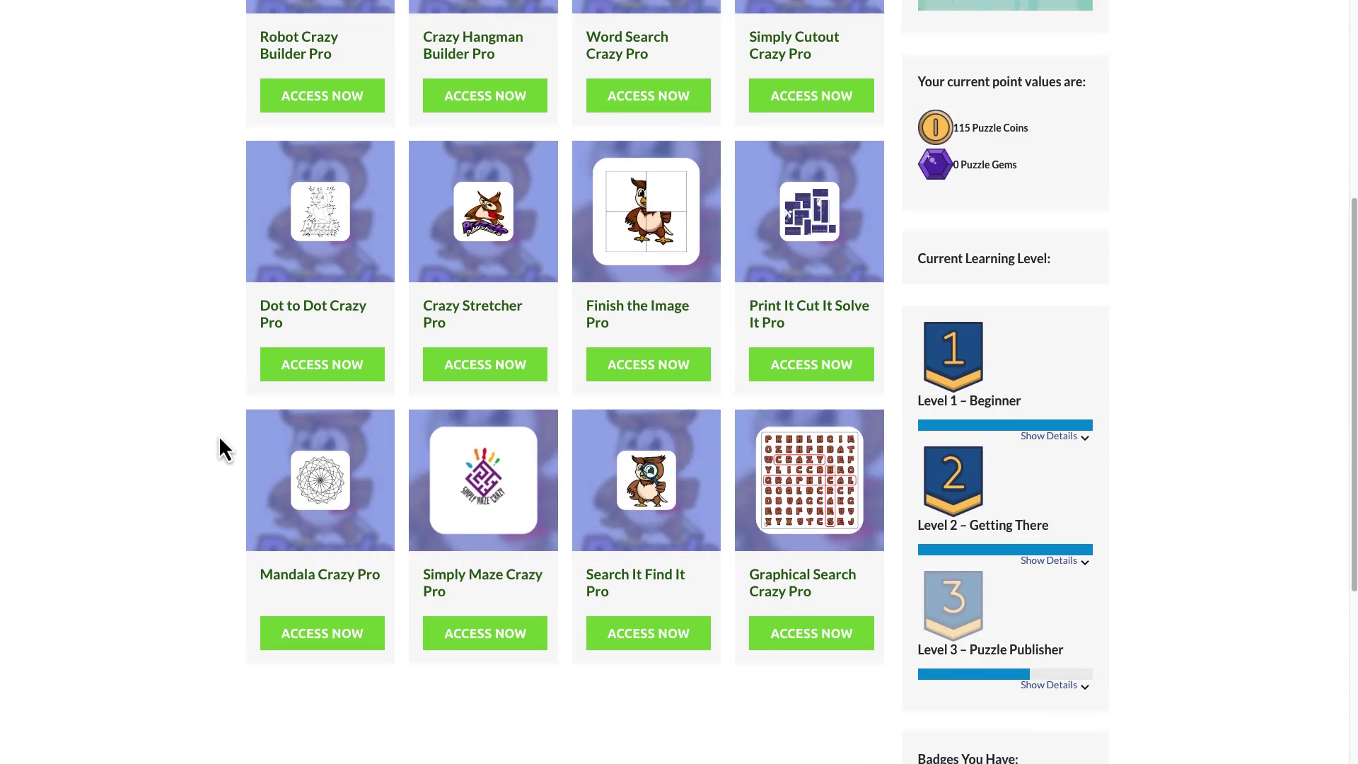
scroll(219, 434, "up", 5)
scroll(218, 436, "up", 2)
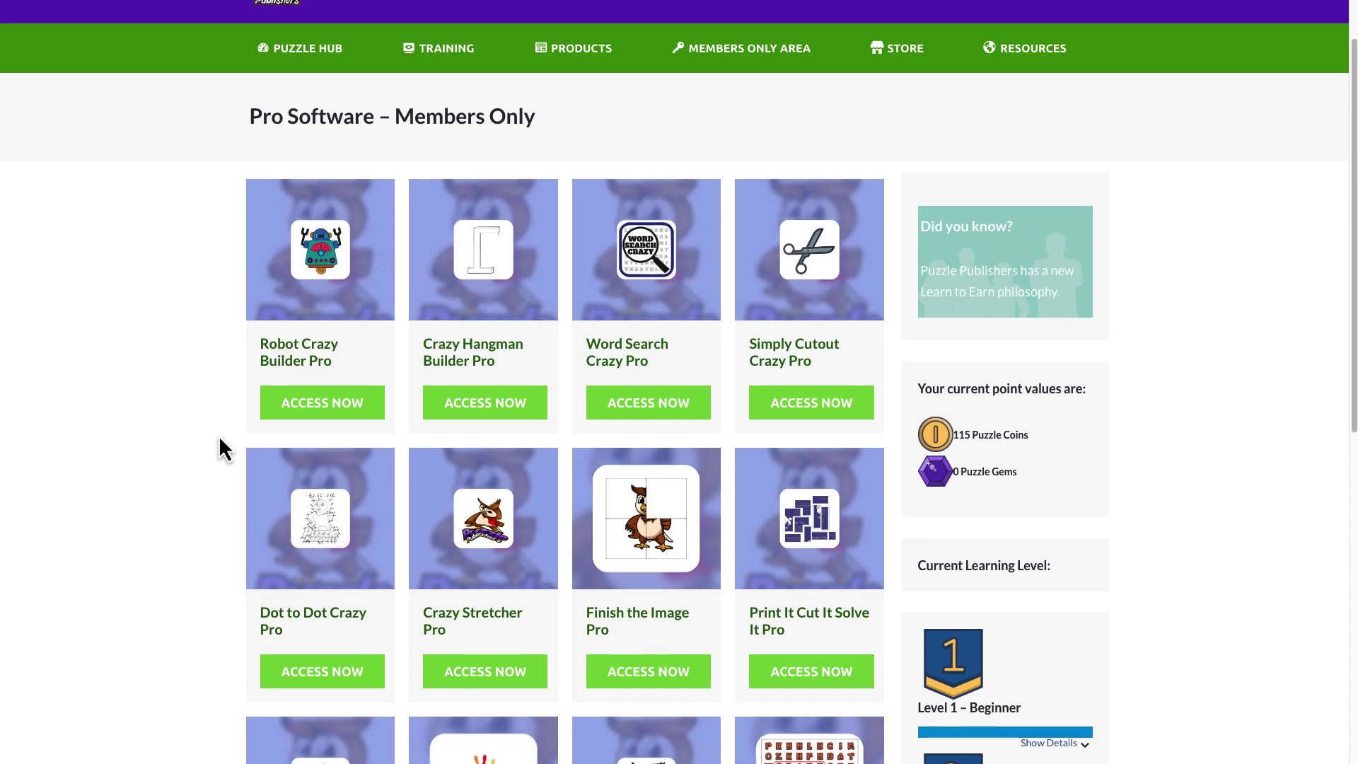
scroll(219, 436, "down", 4)
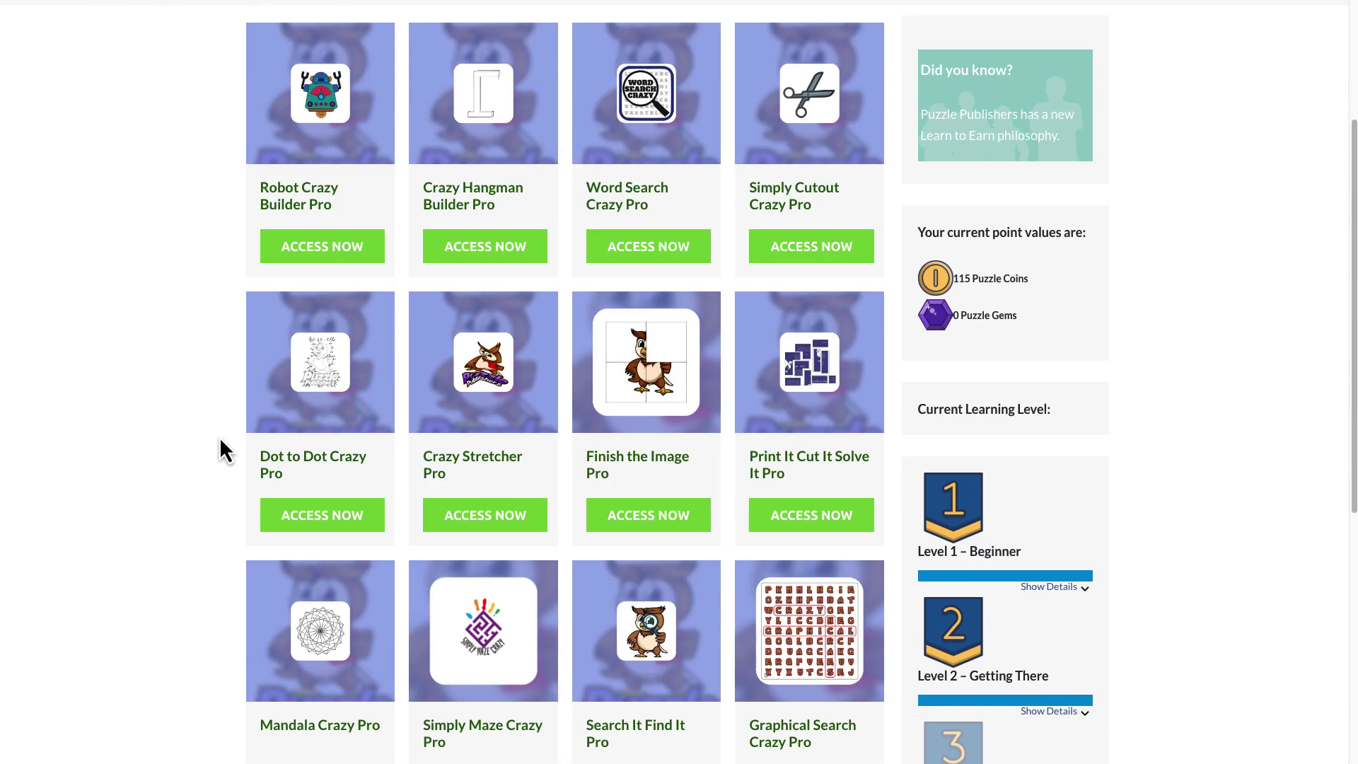
Switch to the Puzzle Publishers sales page and review its headline, included software programs, unrestricted rights and member bonuses.
scroll(219, 435, "up", 4)
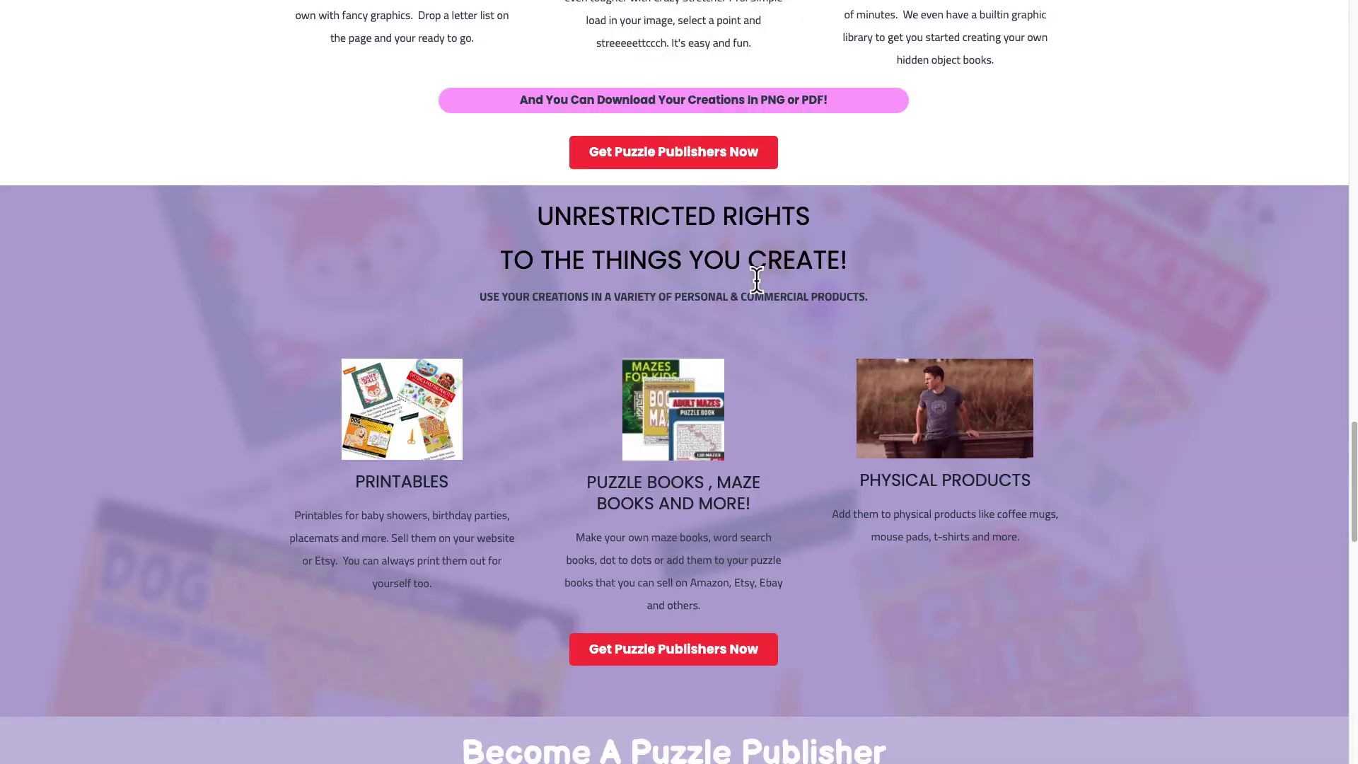
scroll(1127, 304, "up", 15)
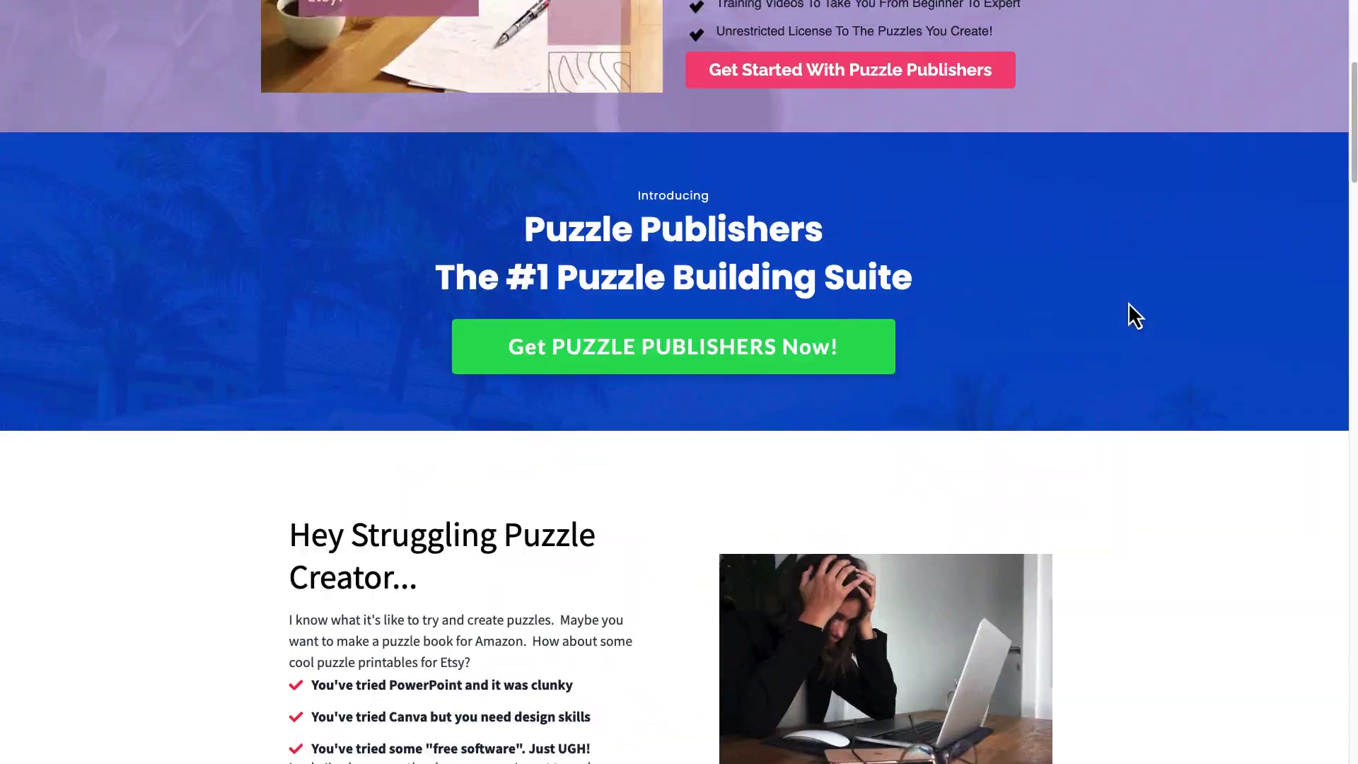
scroll(1129, 304, "up", 6)
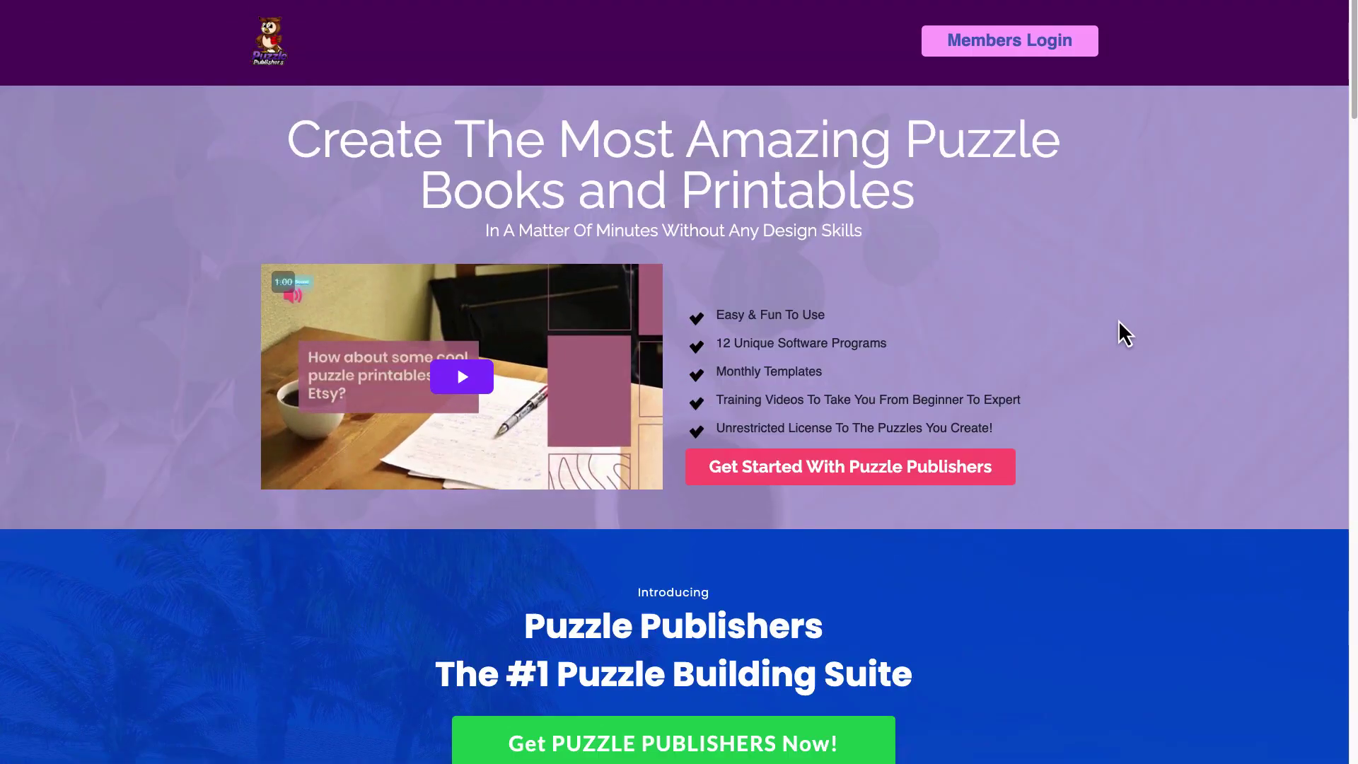
scroll(1119, 326, "down", 15)
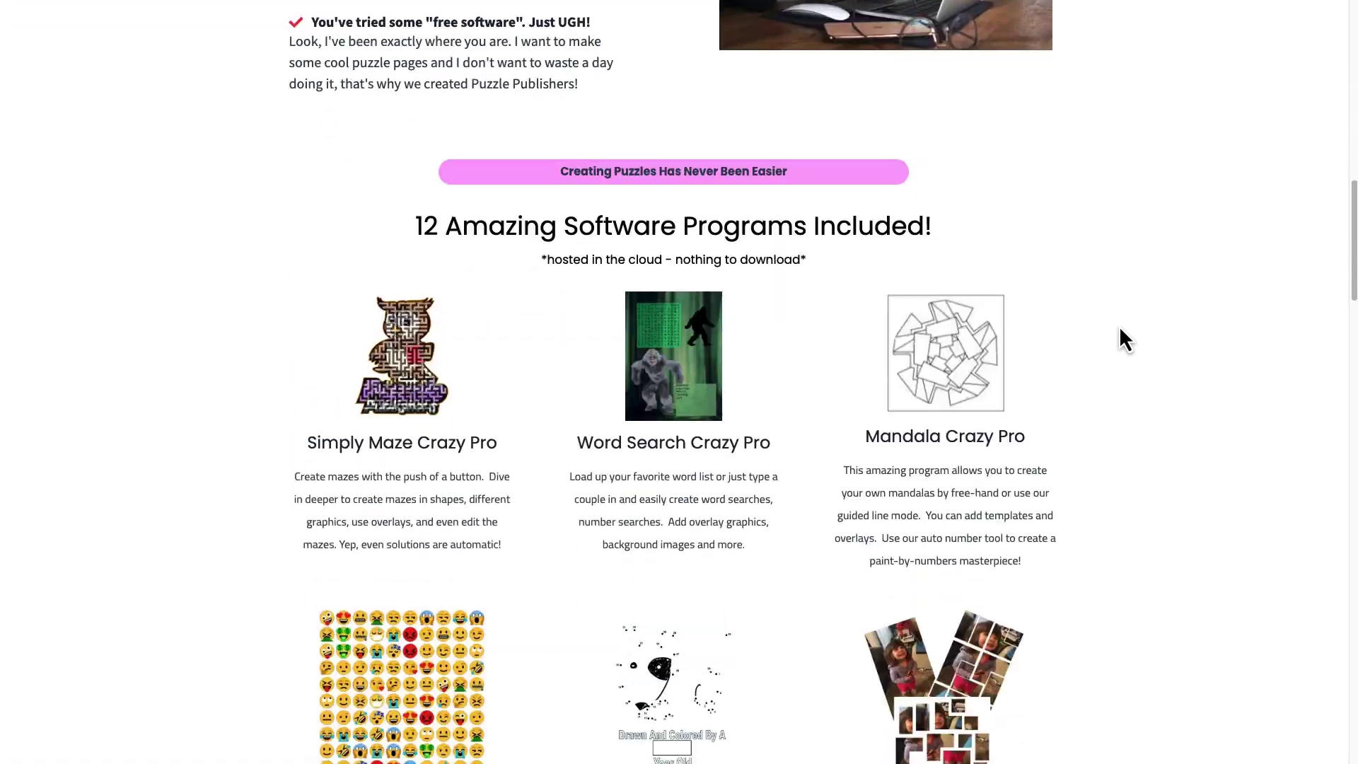
scroll(1124, 338, "down", 20)
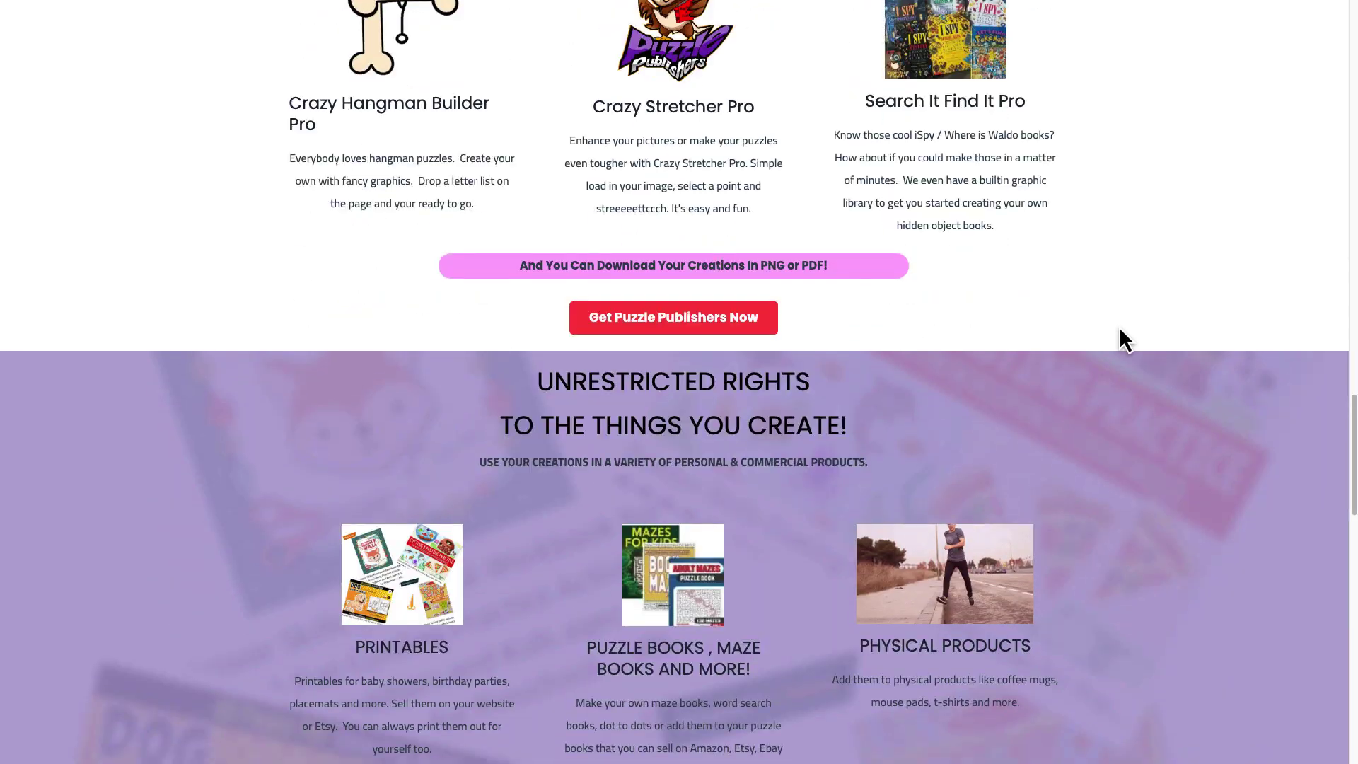
scroll(1125, 340, "down", 5)
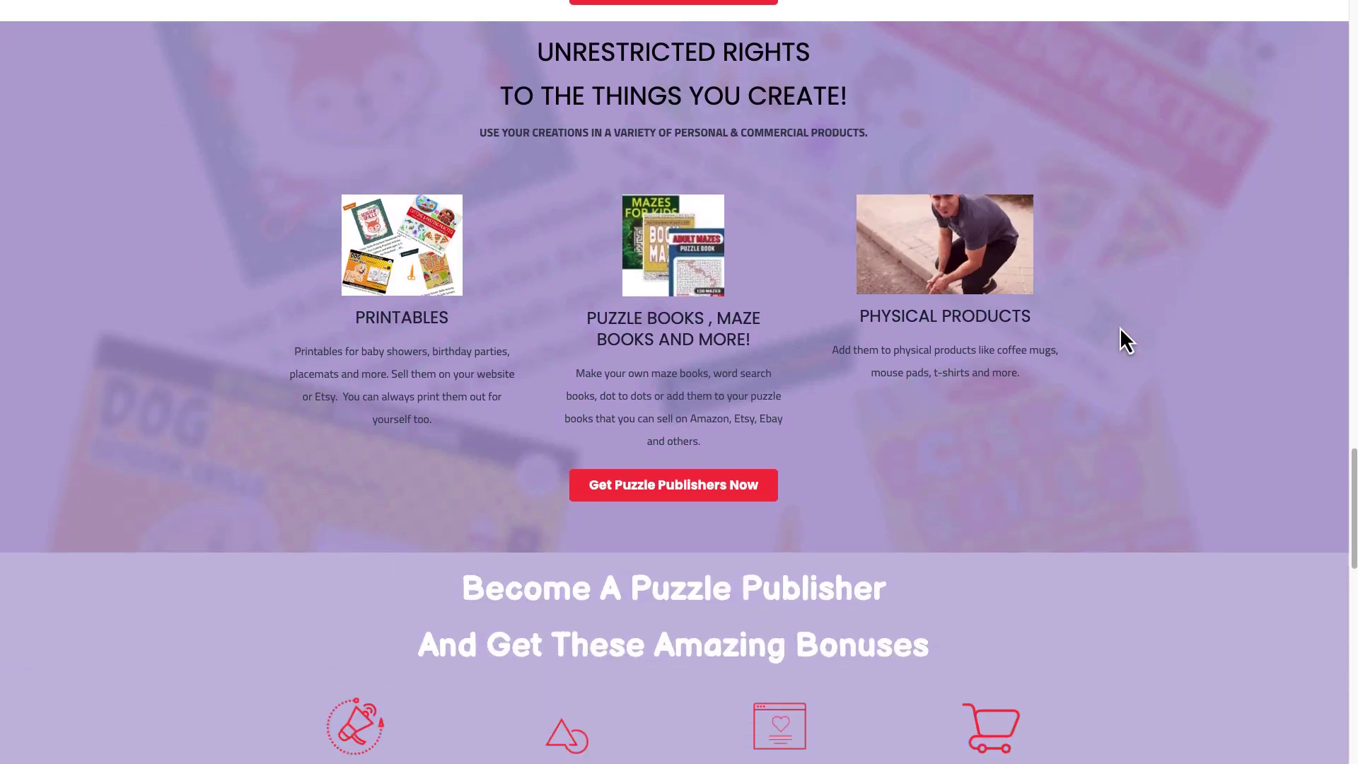
scroll(1119, 327, "down", 5)
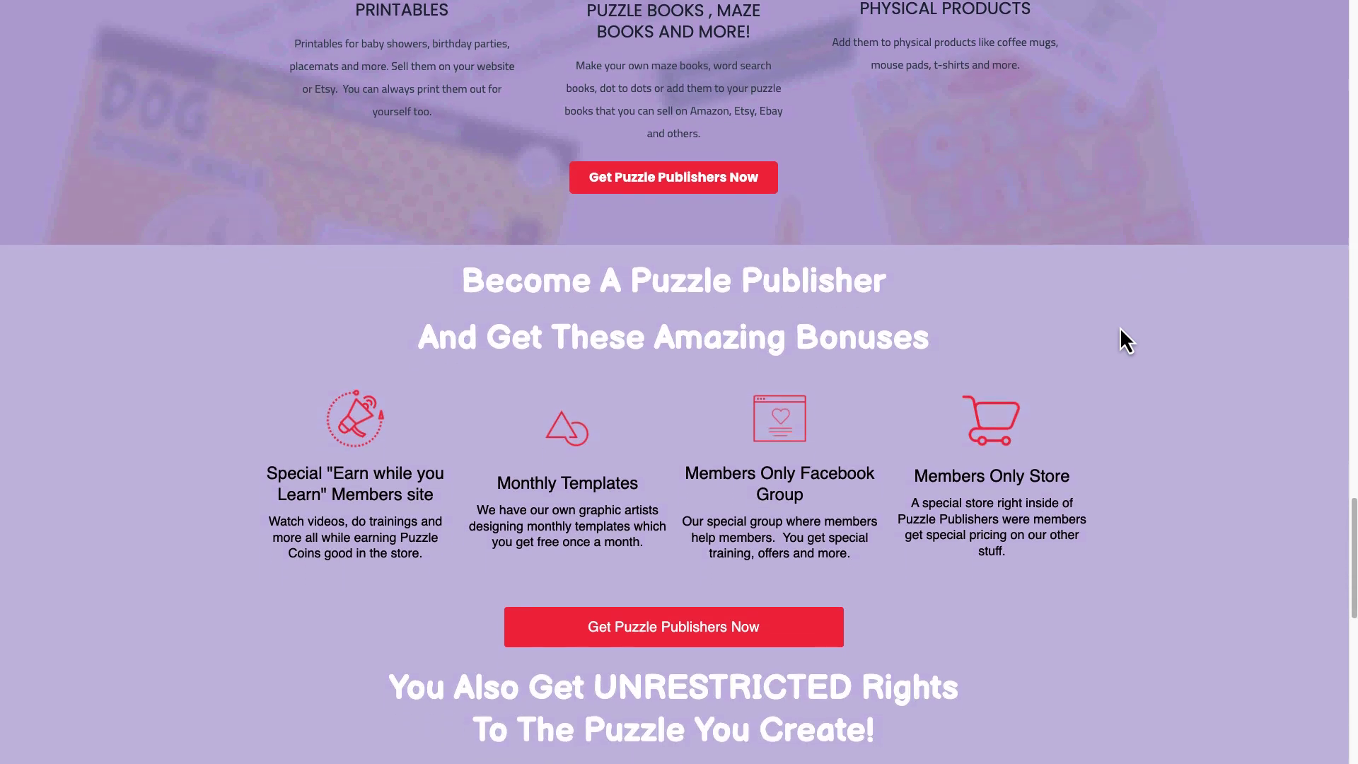
scroll(1120, 328, "down", 2)
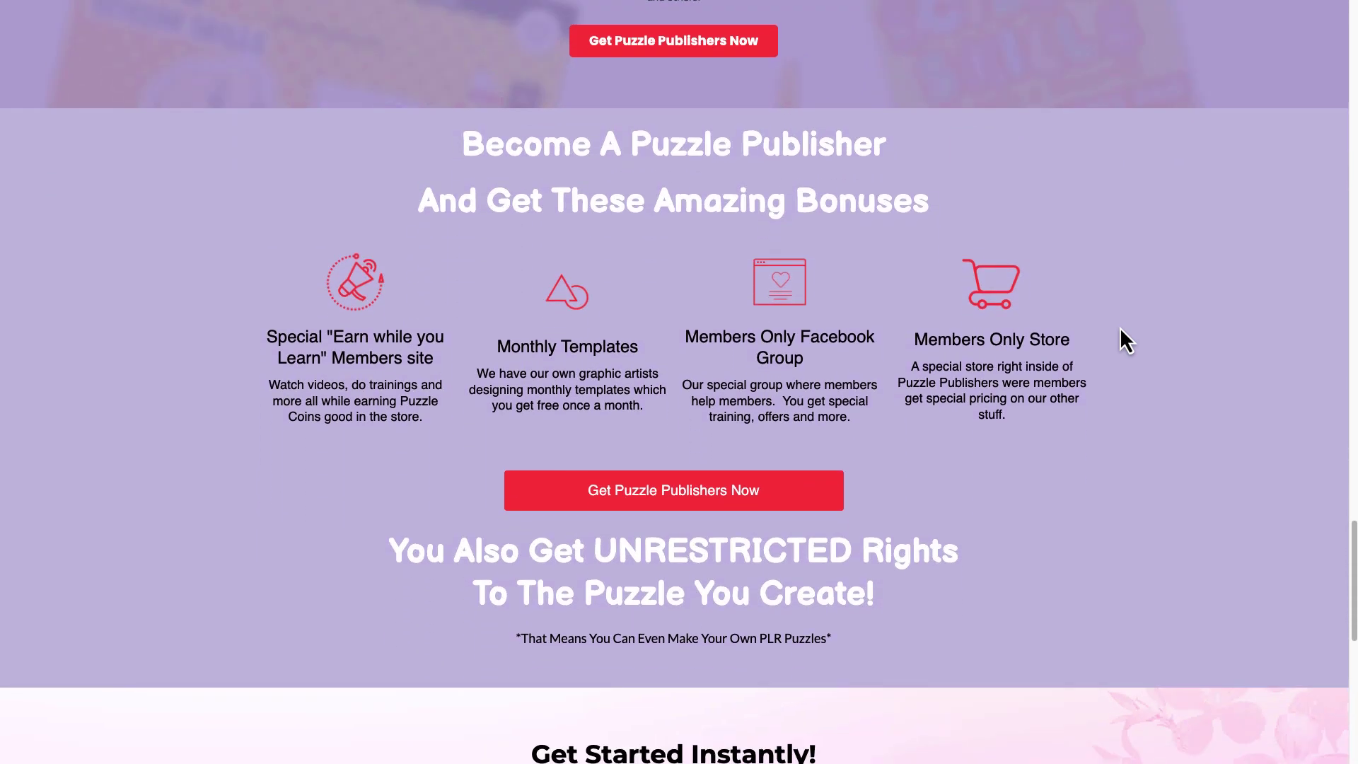
scroll(1119, 327, "down", 1)
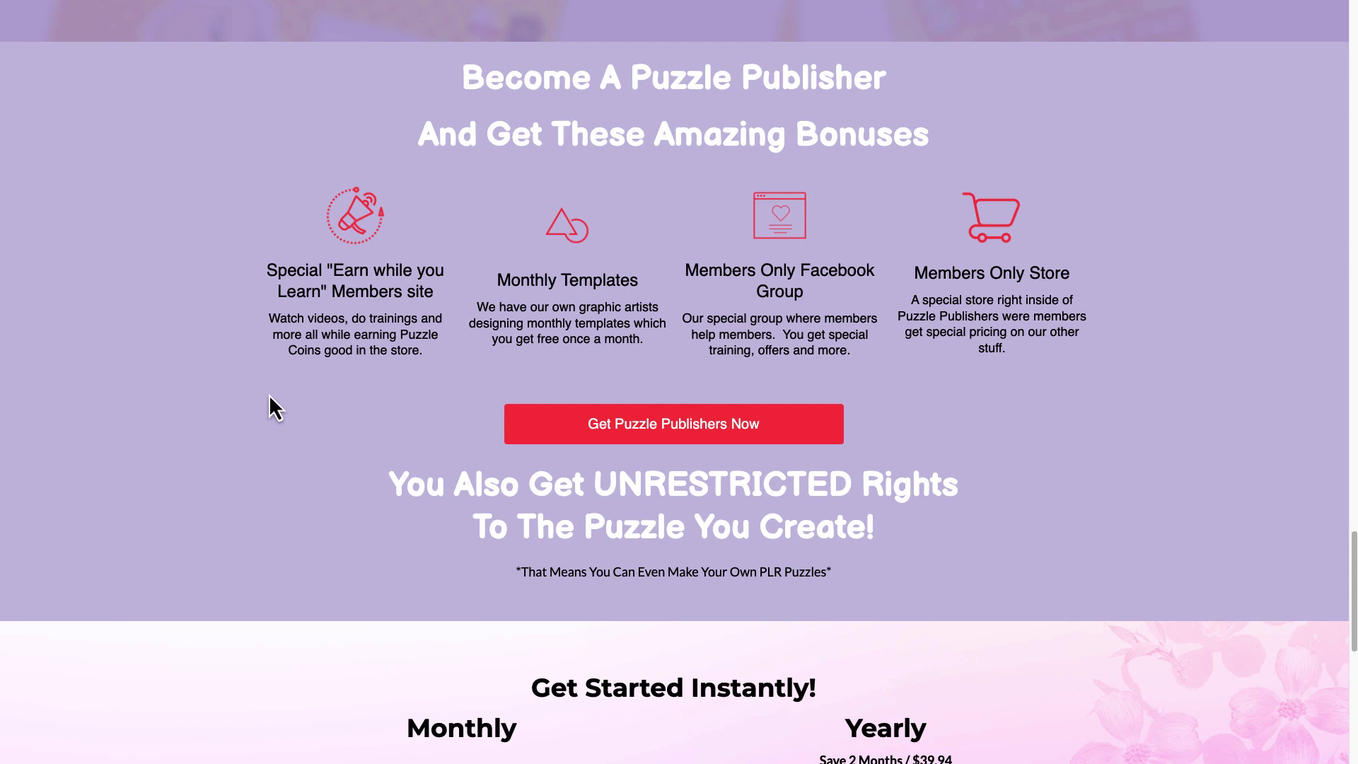
scroll(739, 475, "up", 1)
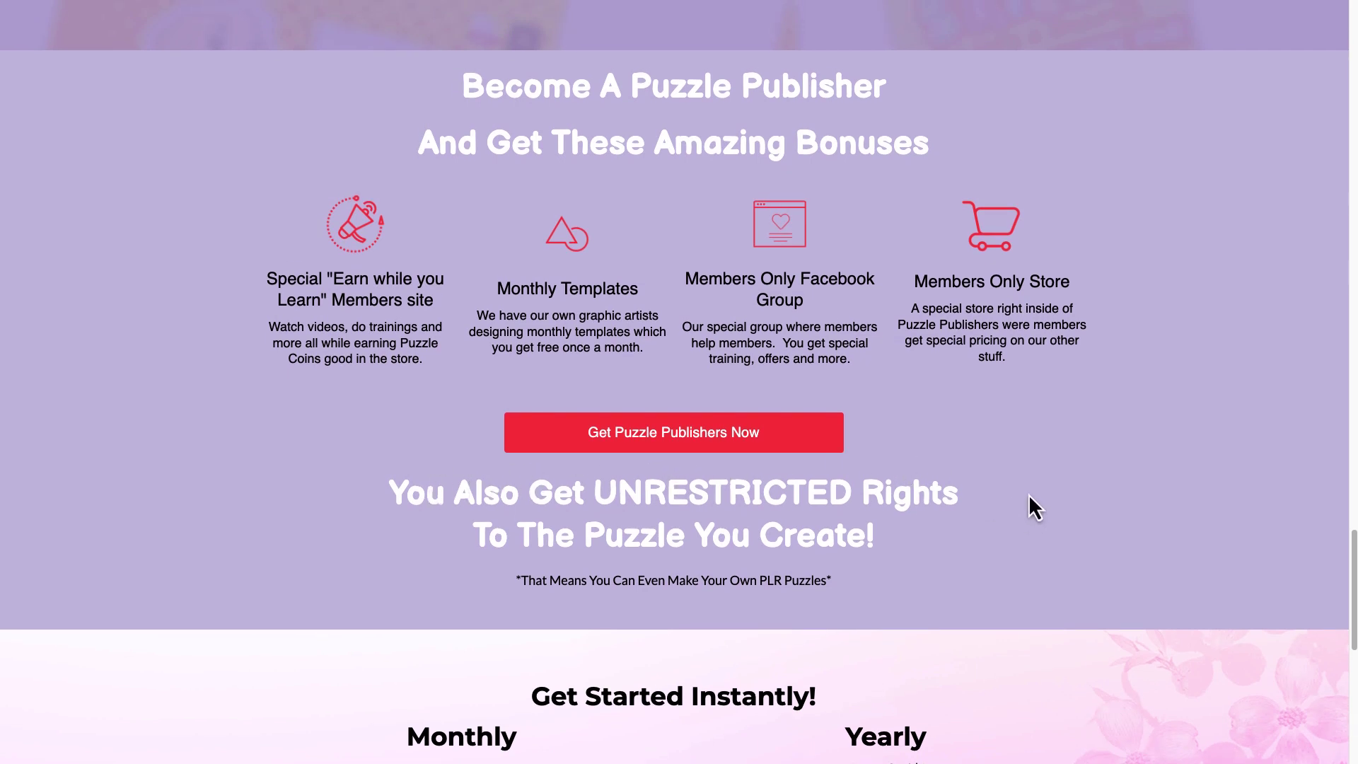
scroll(1033, 471, "up", 15)
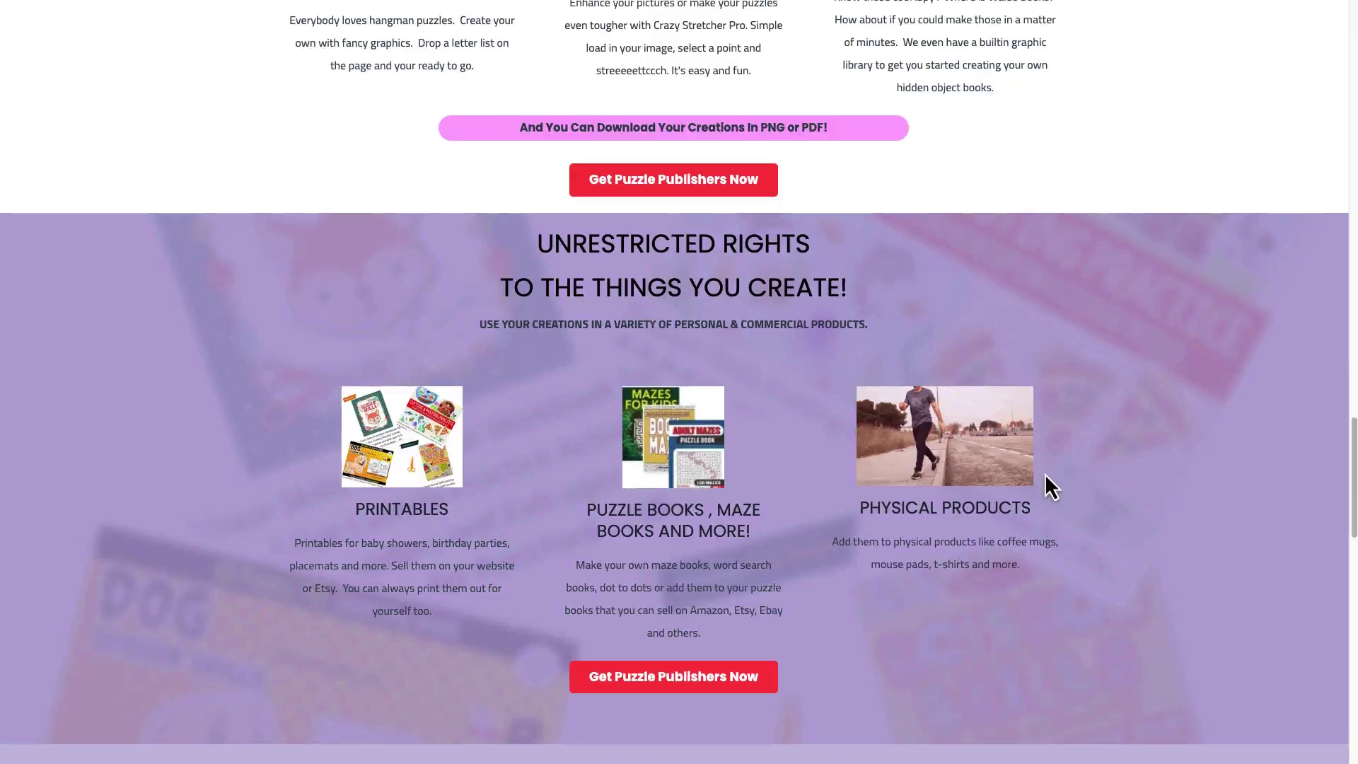
scroll(1043, 474, "up", 10)
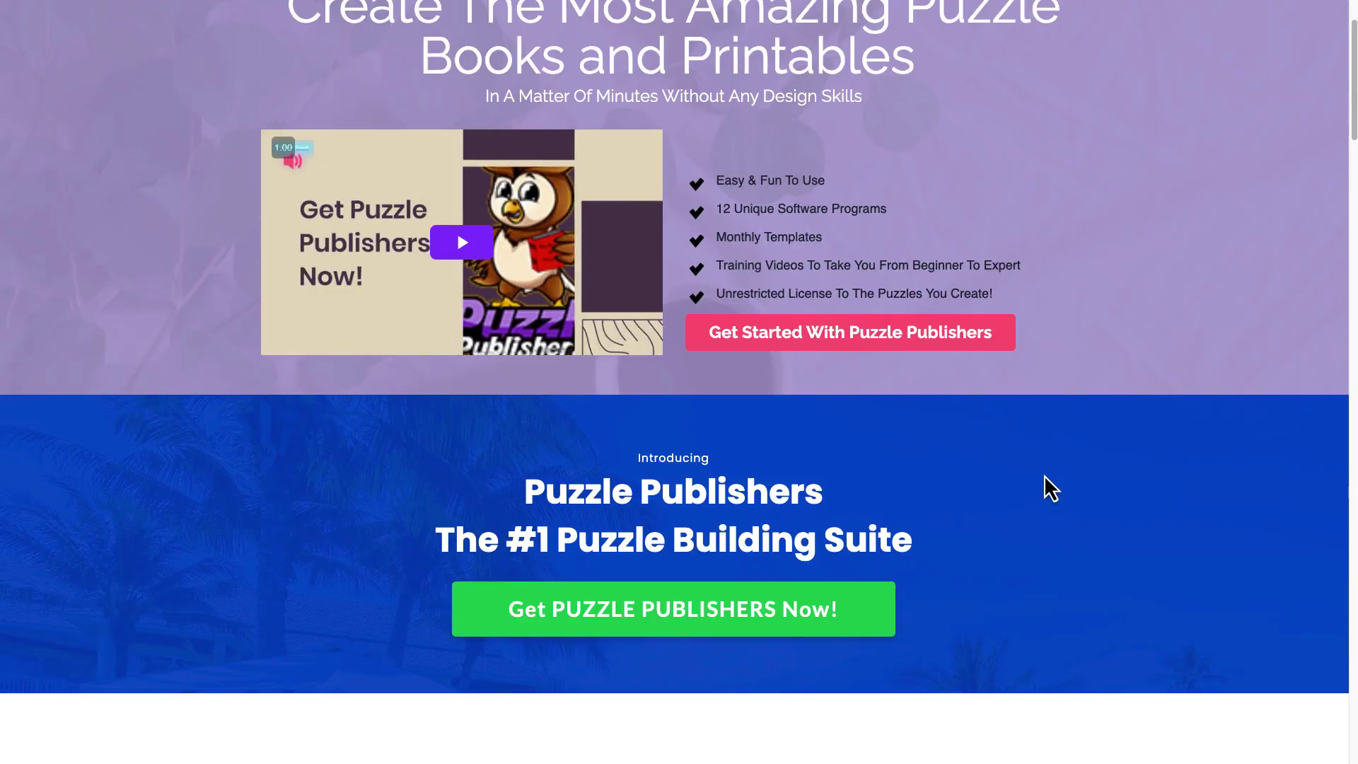